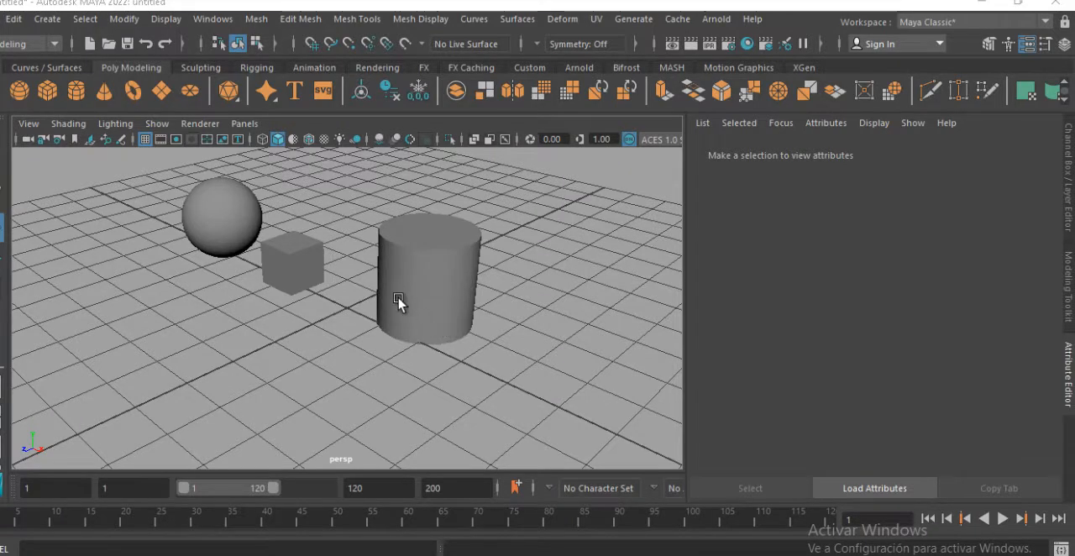
# Open the Hypershade editor and move its window up so its whole layout is accessible
pyautogui.keyDown('alt'); pyautogui.moveTo(398, 302); pyautogui.dragTo(475, 338, button='right'); pyautogui.keyUp('alt')
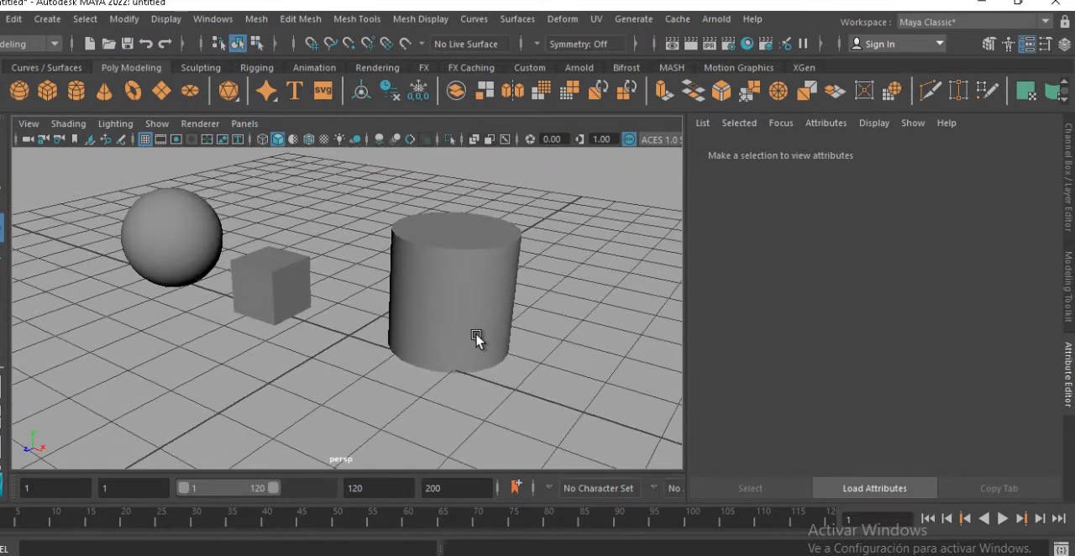
pyautogui.keyDown('alt'); pyautogui.moveTo(451, 345); pyautogui.dragTo(496, 332); pyautogui.keyUp('alt')
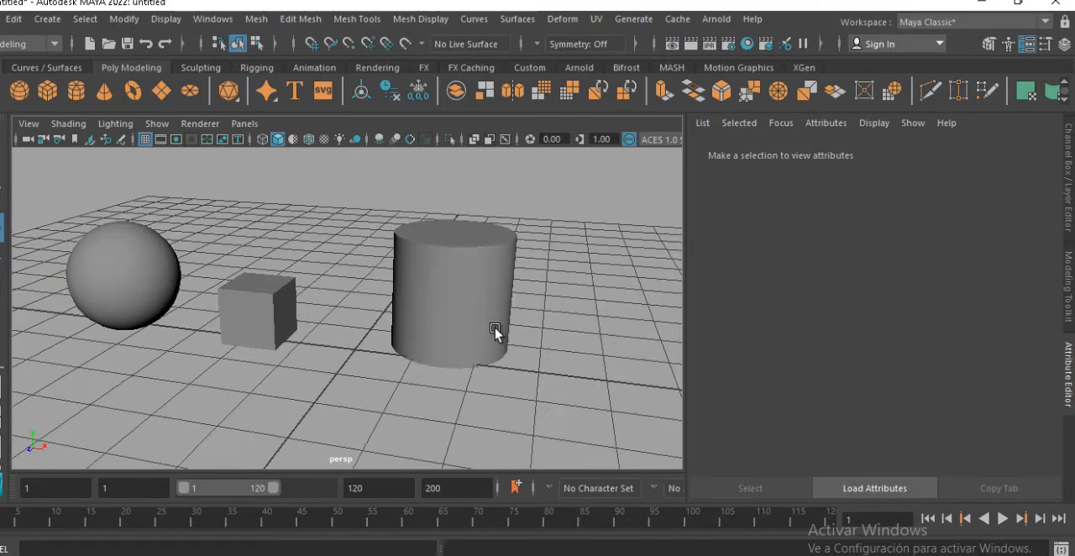
pyautogui.keyDown('alt'); pyautogui.moveTo(496, 332); pyautogui.dragTo(545, 341, button='middle'); pyautogui.keyUp('alt')
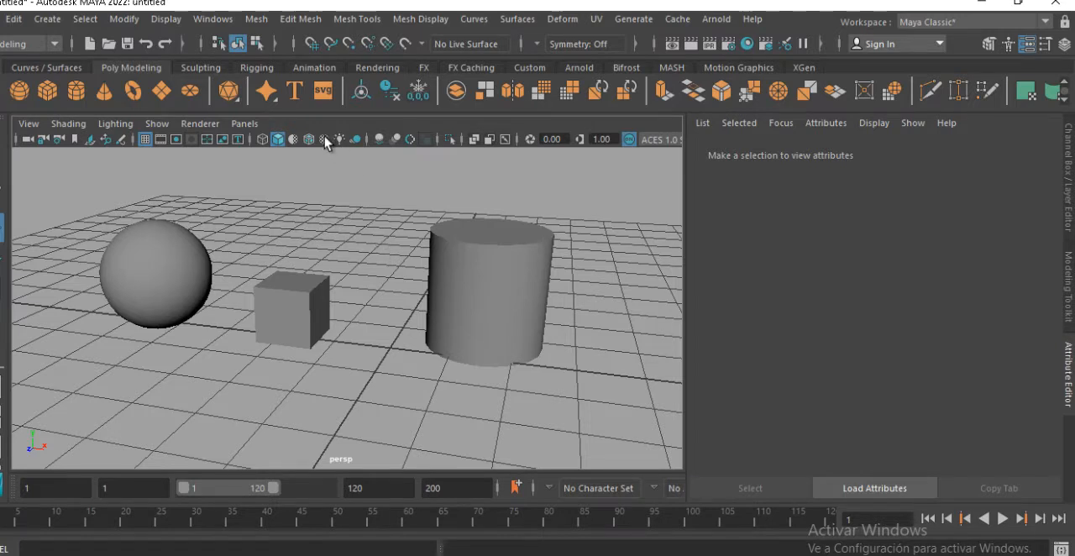
pyautogui.click(212, 19)
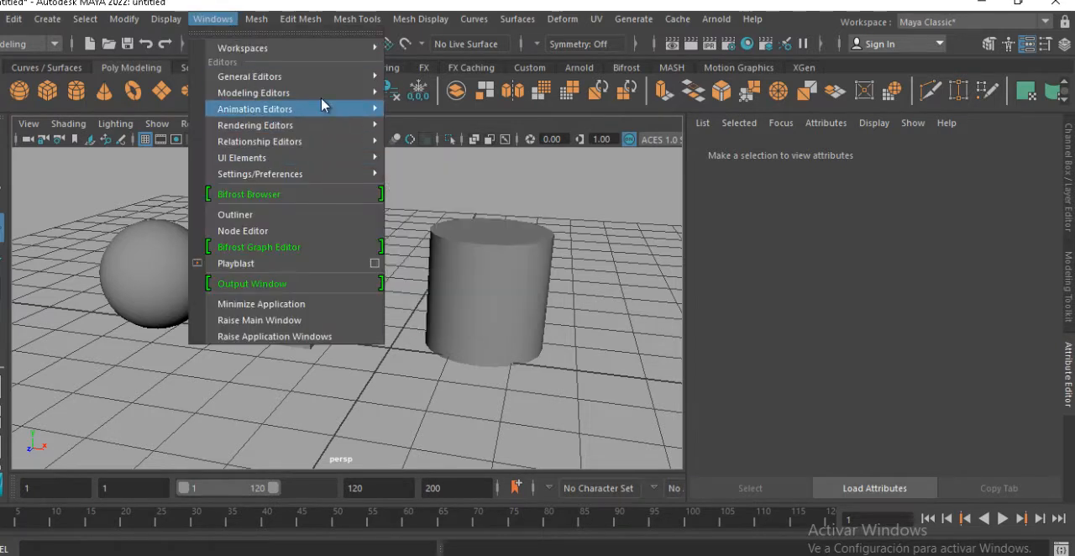
pyautogui.moveTo(334, 128)
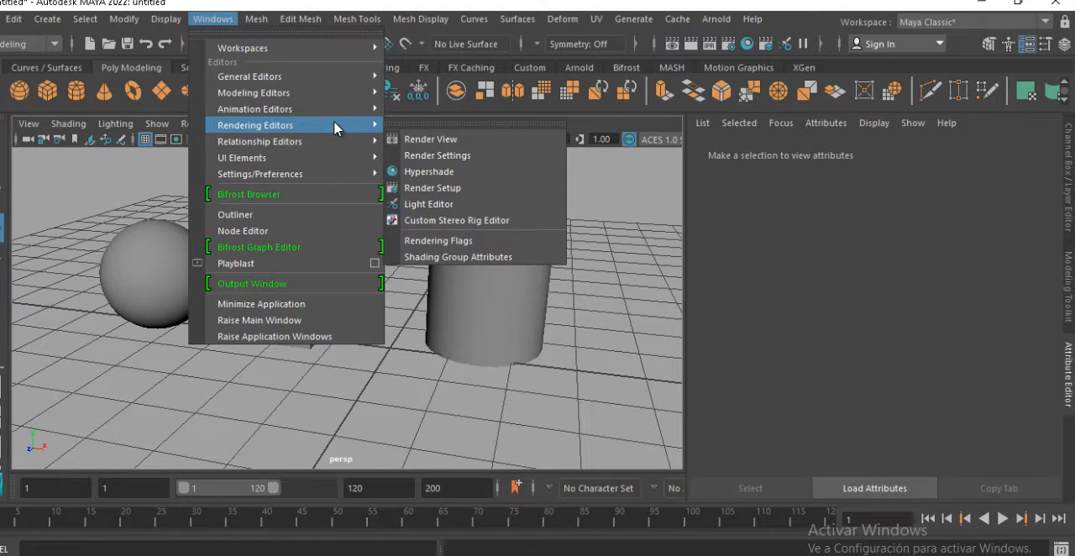
pyautogui.click(436, 173)
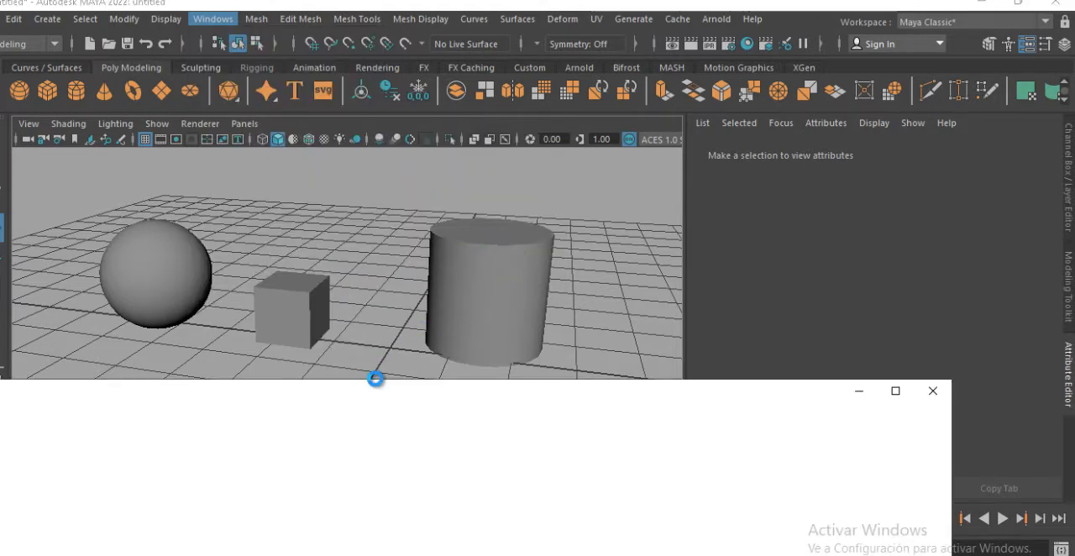
pyautogui.moveTo(344, 395); pyautogui.dragTo(535, 92)
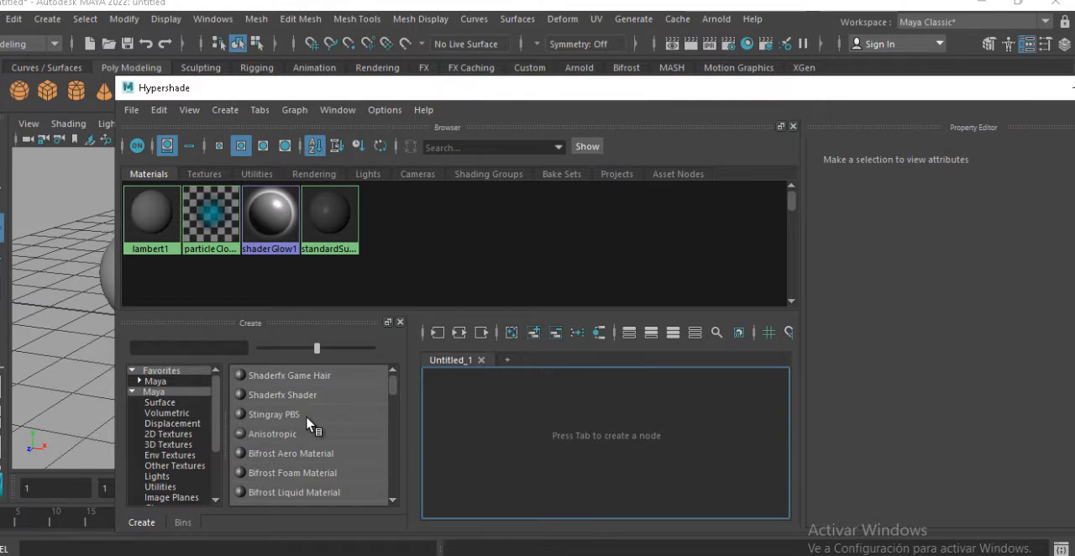
# Compare the nodes offered under the Favorites Maya category with those in the full Maya category
pyautogui.click(158, 382)
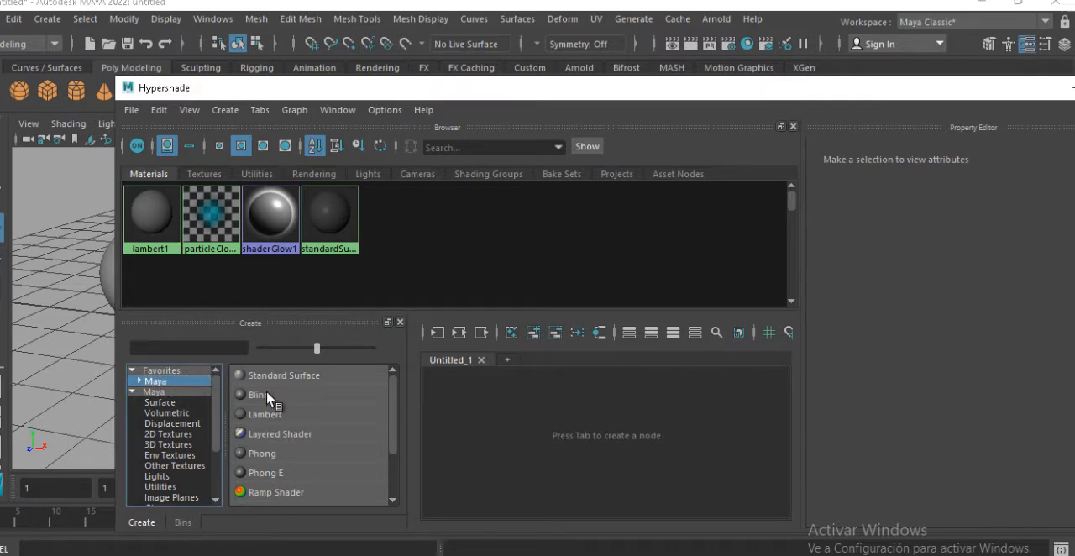
pyautogui.scroll(-1, 299, 411)
pyautogui.scroll(1, 299, 411)
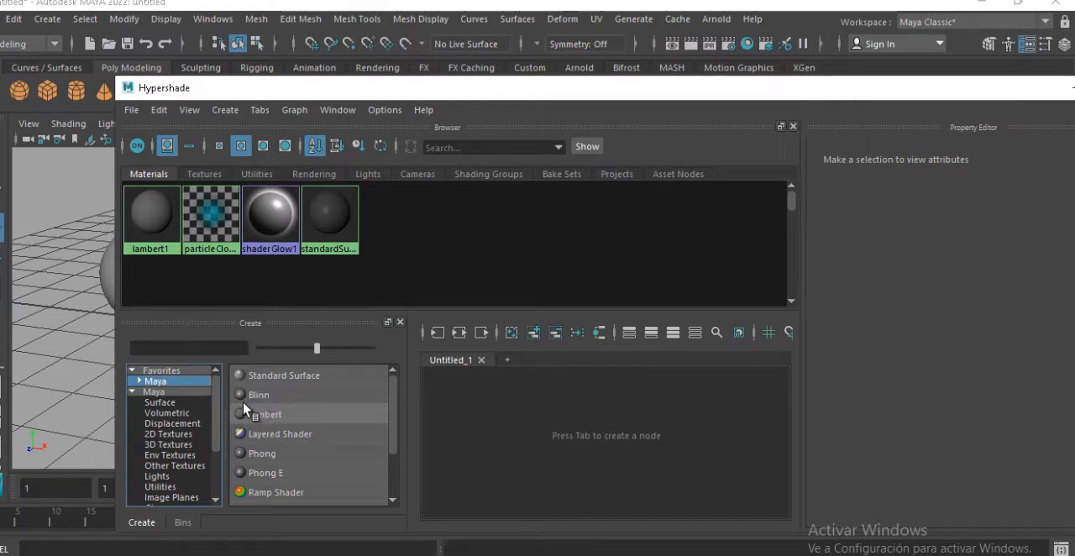
pyautogui.click(154, 391)
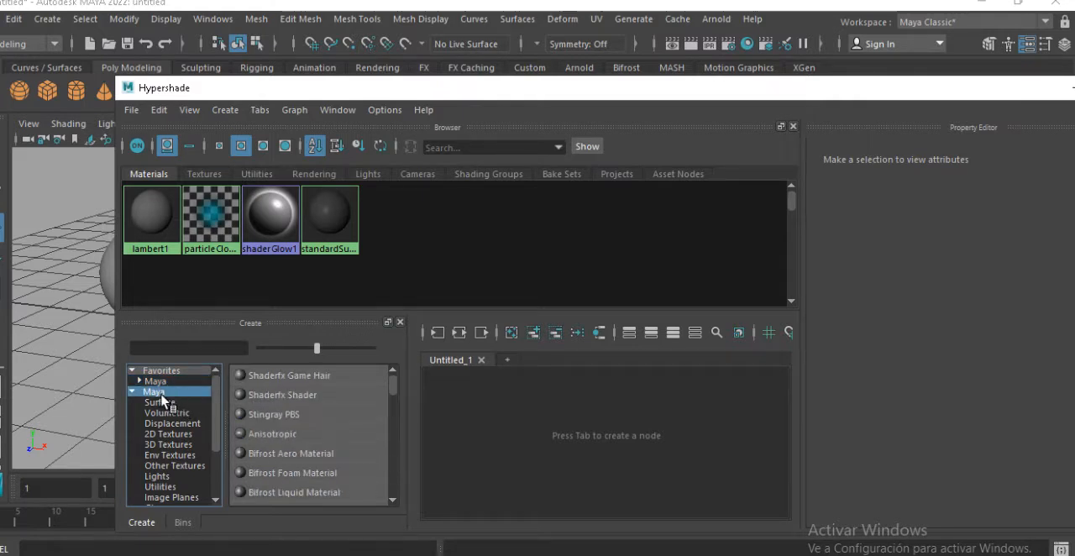
pyautogui.moveTo(396, 388)
pyautogui.mouseDown()
pyautogui.moveTo(391, 477)
pyautogui.moveTo(391, 385)
pyautogui.mouseUp()
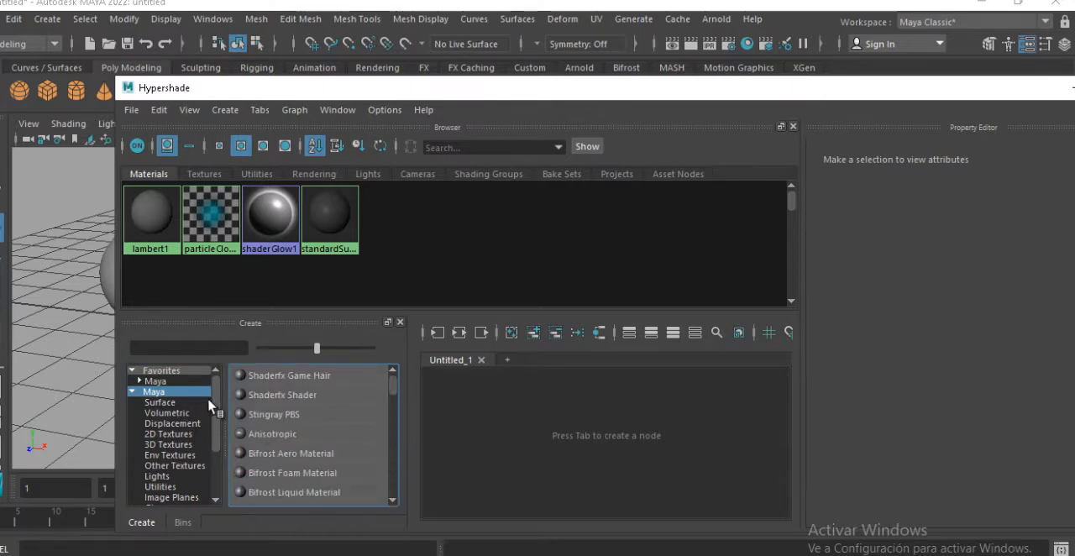
pyautogui.click(216, 407)
pyautogui.moveTo(217, 406)
pyautogui.mouseDown()
pyautogui.moveTo(217, 454)
pyautogui.moveTo(208, 394)
pyautogui.mouseUp()
pyautogui.scroll(1, 208, 395)
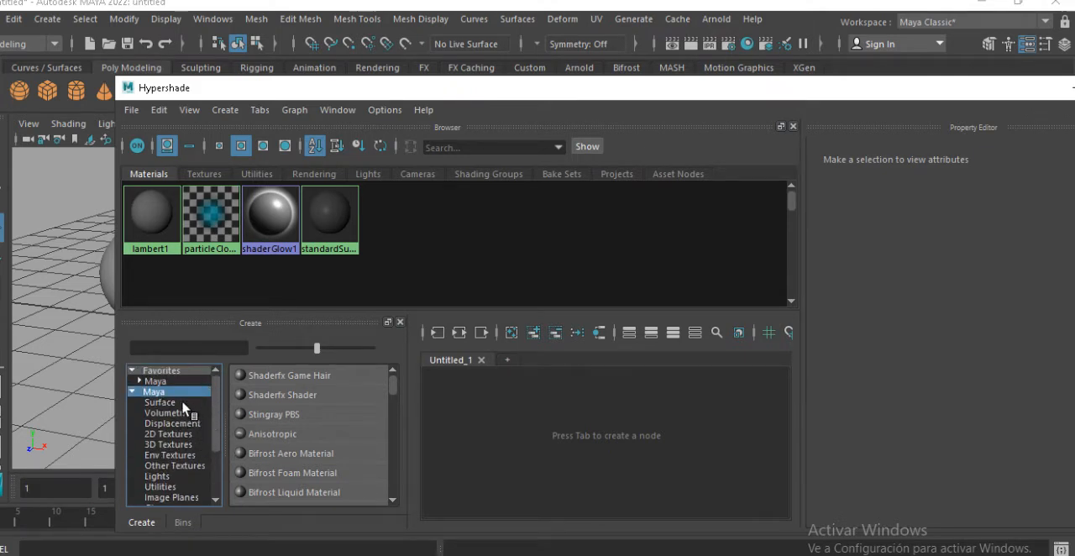
pyautogui.click(156, 383)
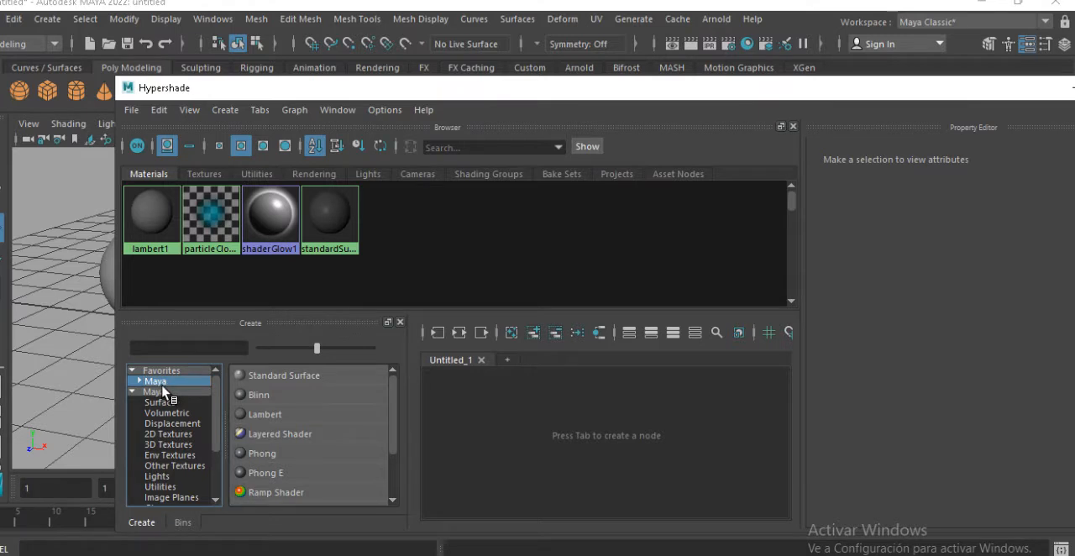
# Examine the nodes available in the 2D Textures and 3D Textures categories
pyautogui.click(171, 434)
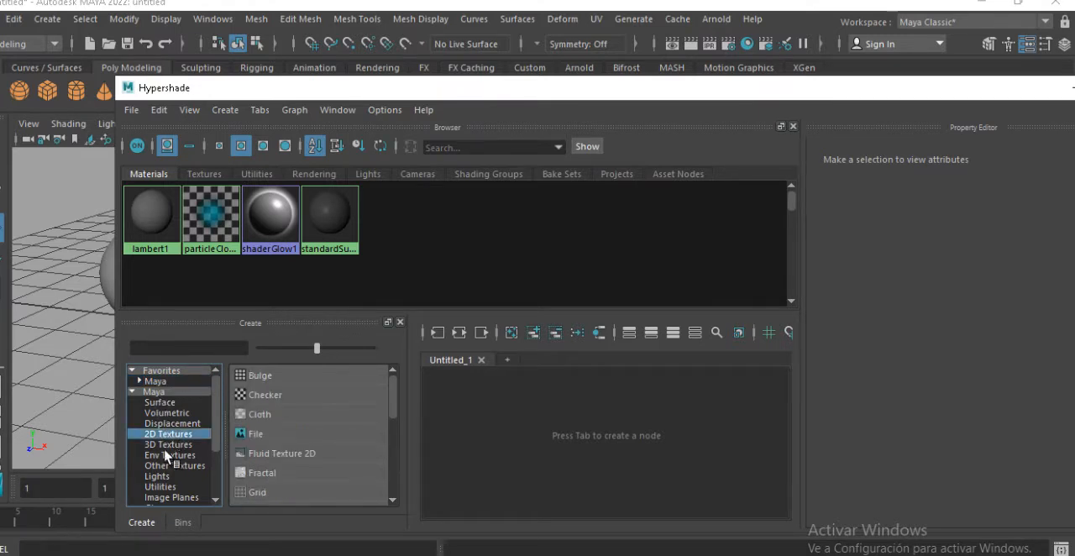
pyautogui.click(180, 445)
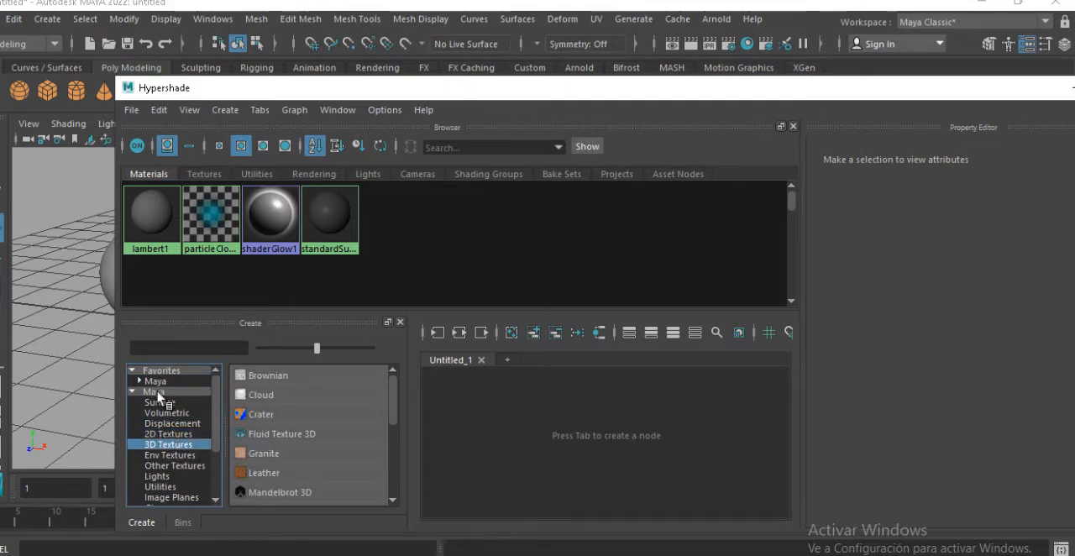
pyautogui.moveTo(256, 87); pyautogui.dragTo(411, 62)
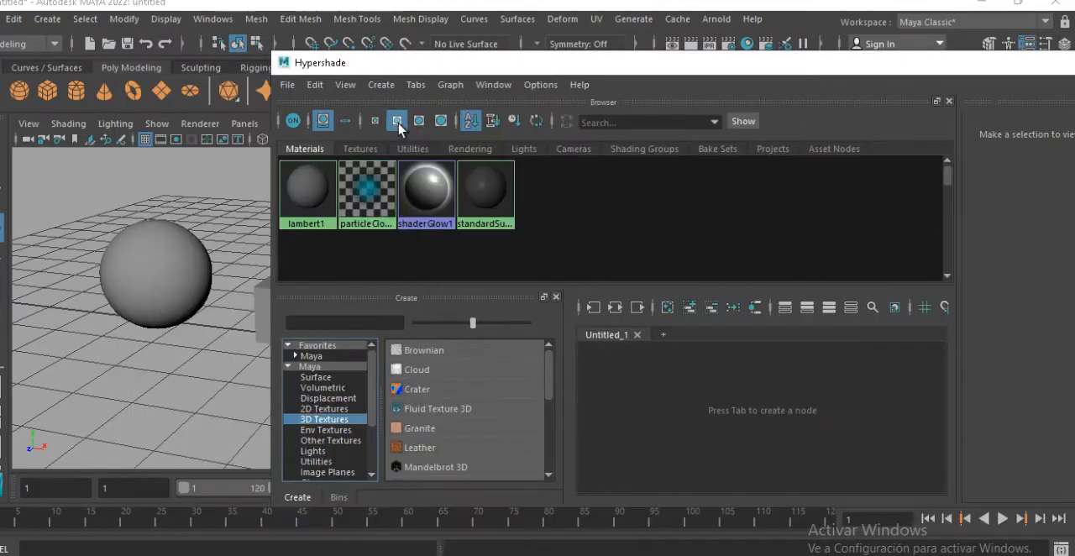
pyautogui.click(327, 409)
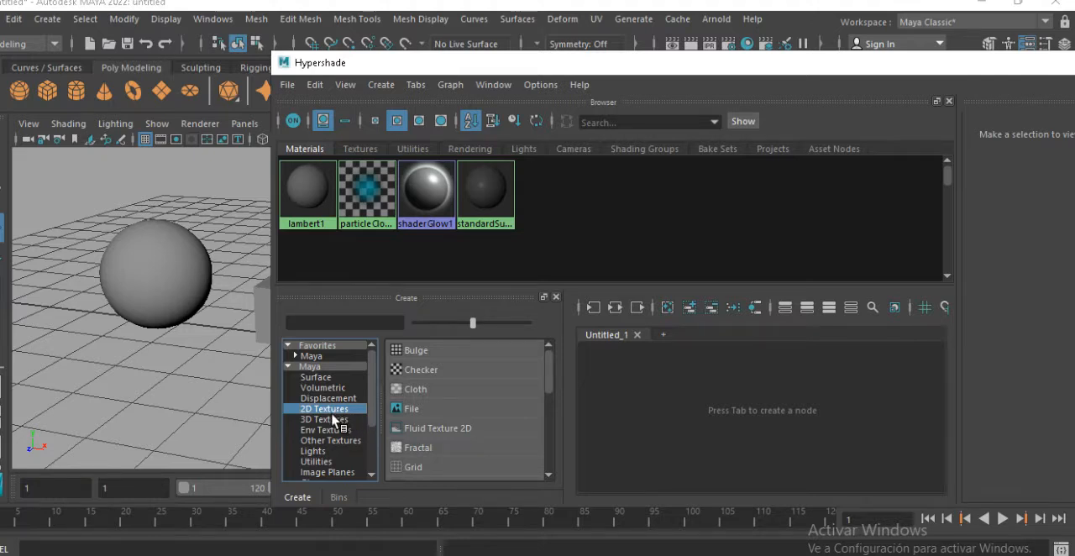
# Create a new Lambert material from the favorite Maya nodes, with the Hypershade moved aside to expose the sphere and cube
pyautogui.click(323, 357)
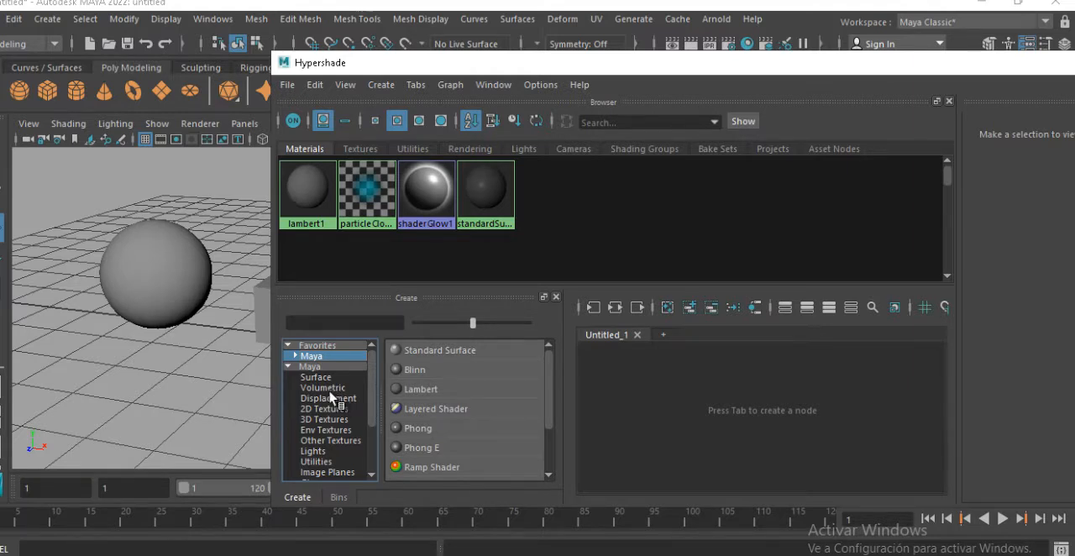
pyautogui.moveTo(387, 63); pyautogui.dragTo(493, 77)
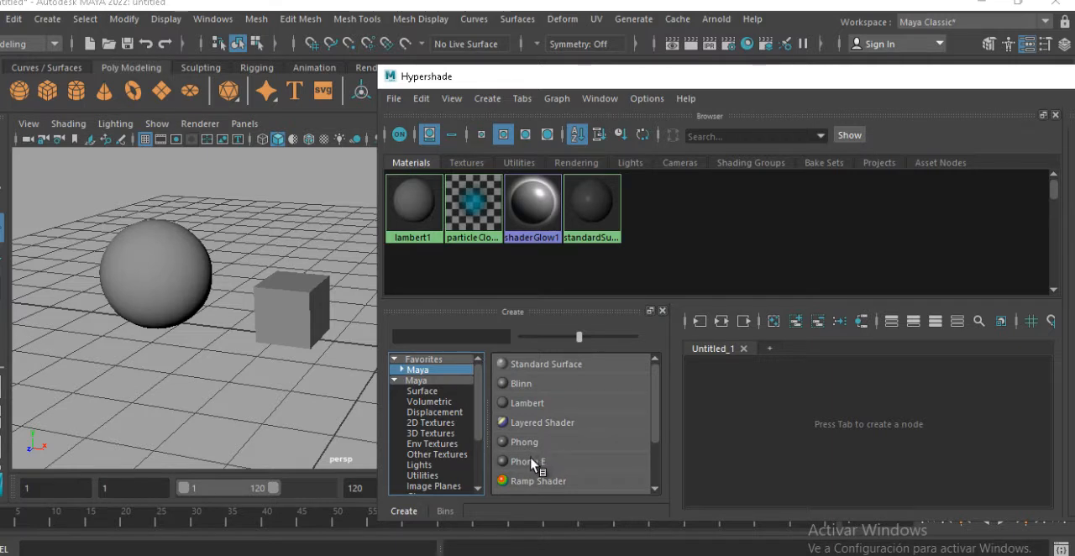
pyautogui.rightClick(534, 408)
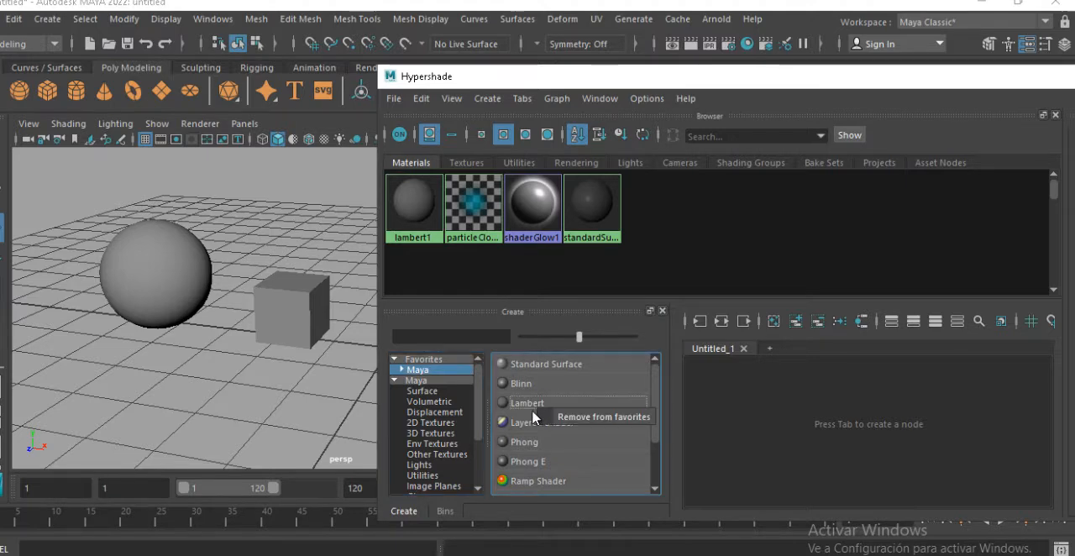
pyautogui.click(526, 411)
pyautogui.click(538, 403)
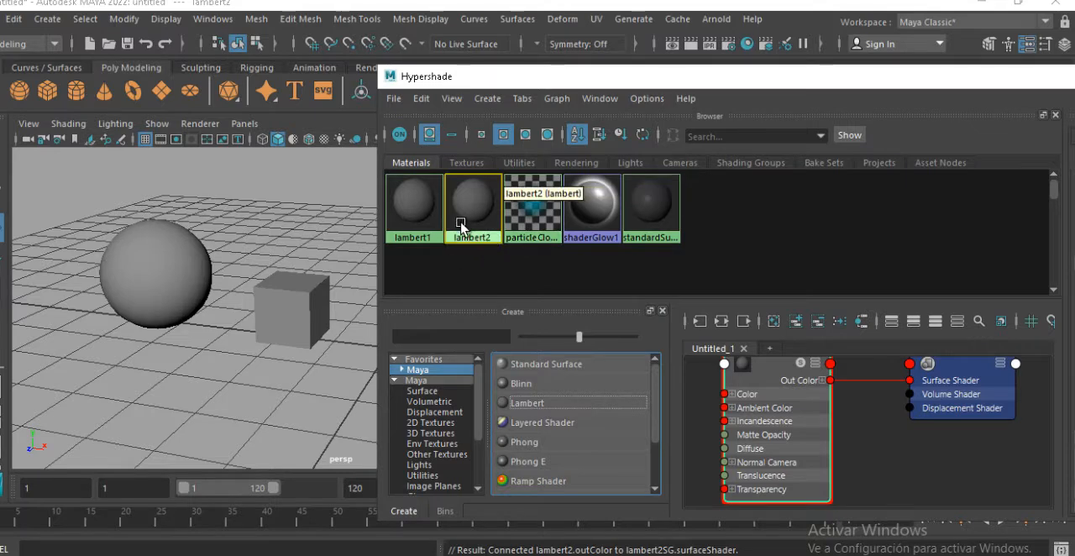
# Assign the new Lambert material to the sphere in the perspective view
pyautogui.click(269, 237)
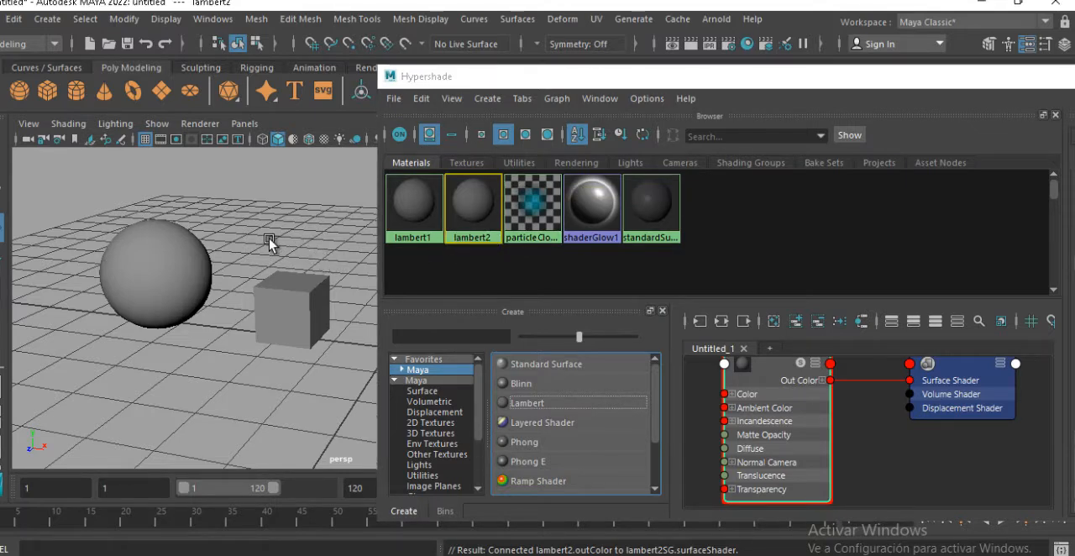
pyautogui.keyDown('alt'); pyautogui.moveTo(268, 242); pyautogui.dragTo(322, 257); pyautogui.keyUp('alt')
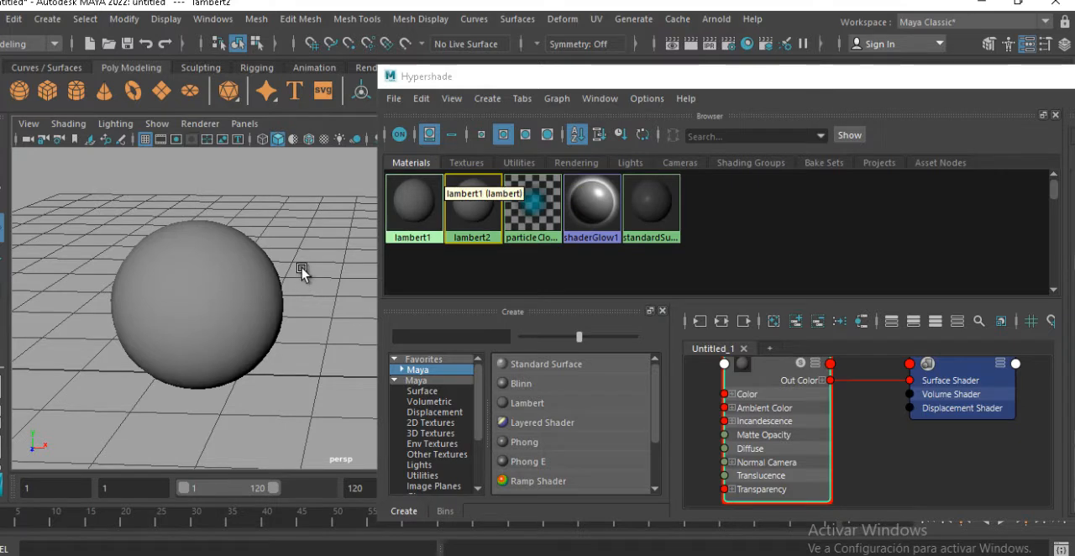
pyautogui.click(482, 206)
pyautogui.moveTo(482, 206); pyautogui.dragTo(233, 330, button='middle')
# Examine the new Lambert node's input attributes, including the individual channels of Color and Ambient Color
pyautogui.keyDown('alt'); pyautogui.moveTo(797, 385); pyautogui.dragTo(857, 410, button='middle'); pyautogui.keyUp('alt')
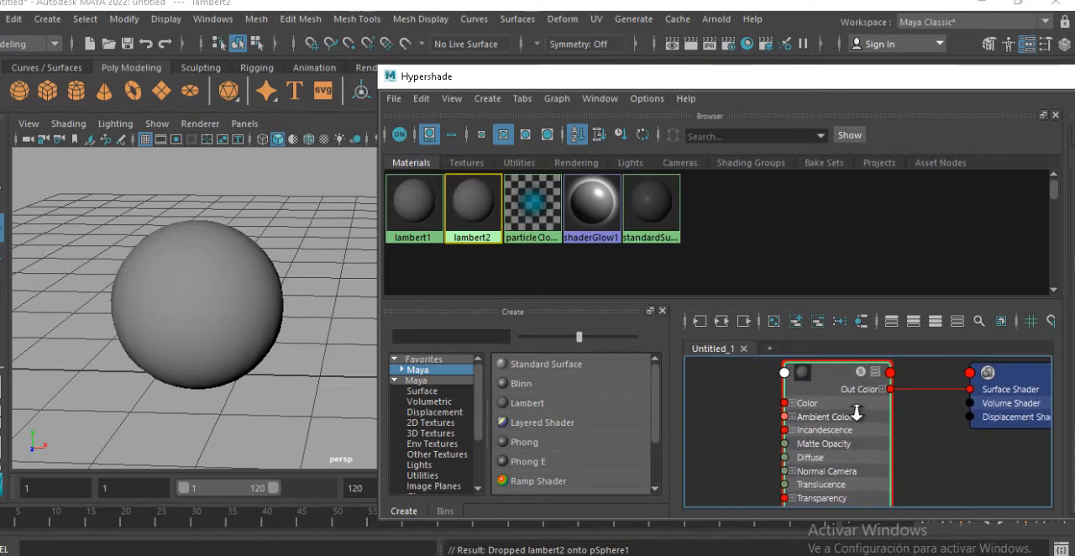
pyautogui.keyDown('alt'); pyautogui.moveTo(856, 410); pyautogui.dragTo(964, 427, button='right'); pyautogui.keyUp('alt')
pyautogui.keyDown('alt'); pyautogui.moveTo(880, 426); pyautogui.dragTo(901, 417, button='middle'); pyautogui.keyUp('alt')
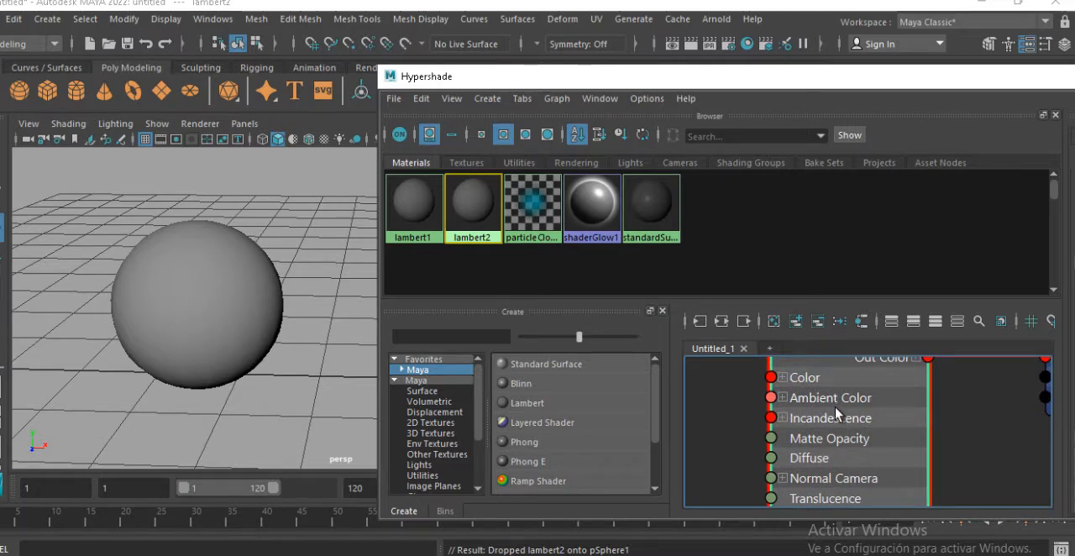
pyautogui.keyDown('alt'); pyautogui.moveTo(820, 436); pyautogui.dragTo(821, 416, button='middle'); pyautogui.keyUp('alt')
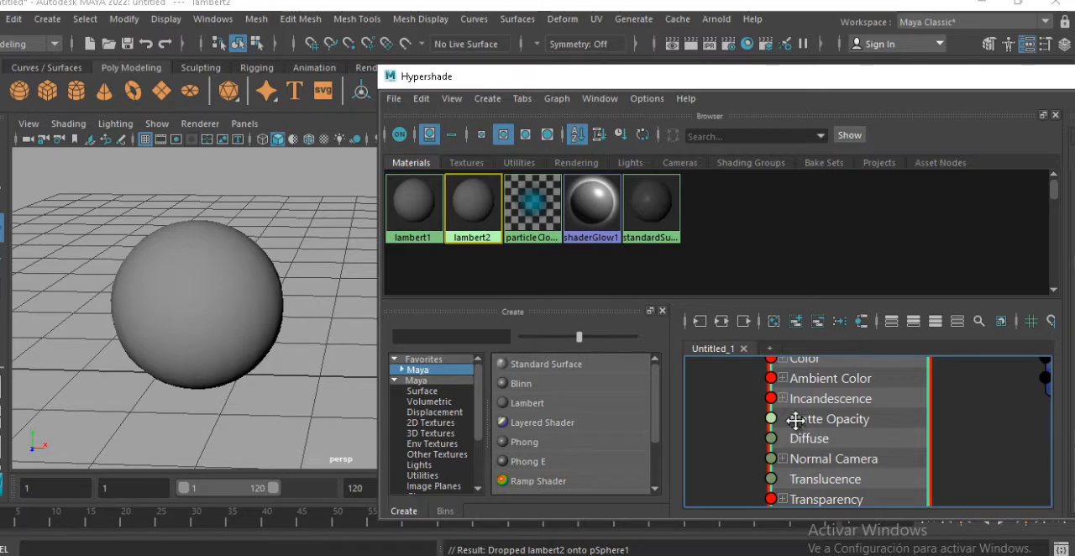
pyautogui.keyDown('alt'); pyautogui.moveTo(792, 407); pyautogui.dragTo(793, 429, button='middle'); pyautogui.keyUp('alt')
pyautogui.click(782, 380)
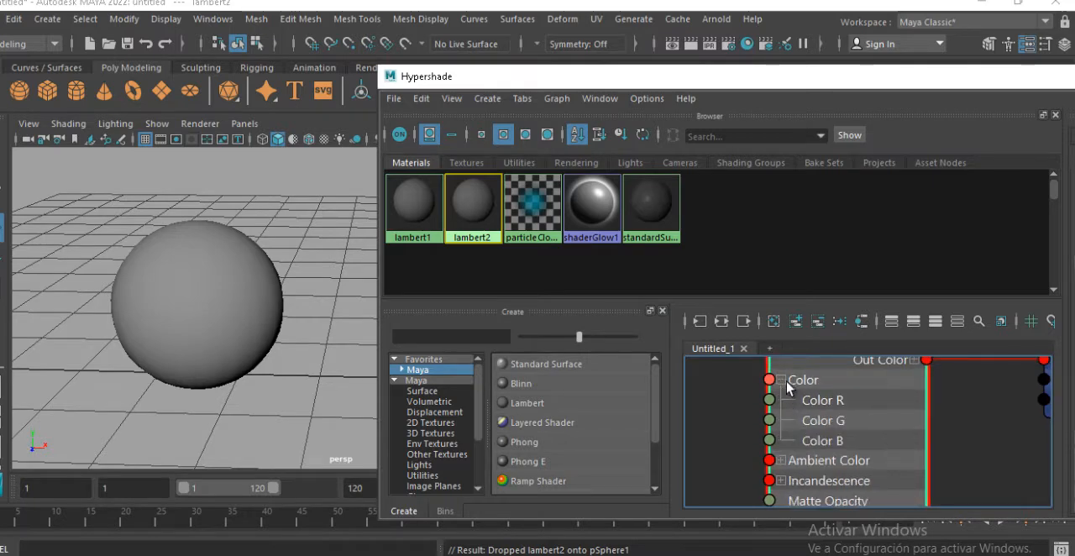
pyautogui.click(781, 380)
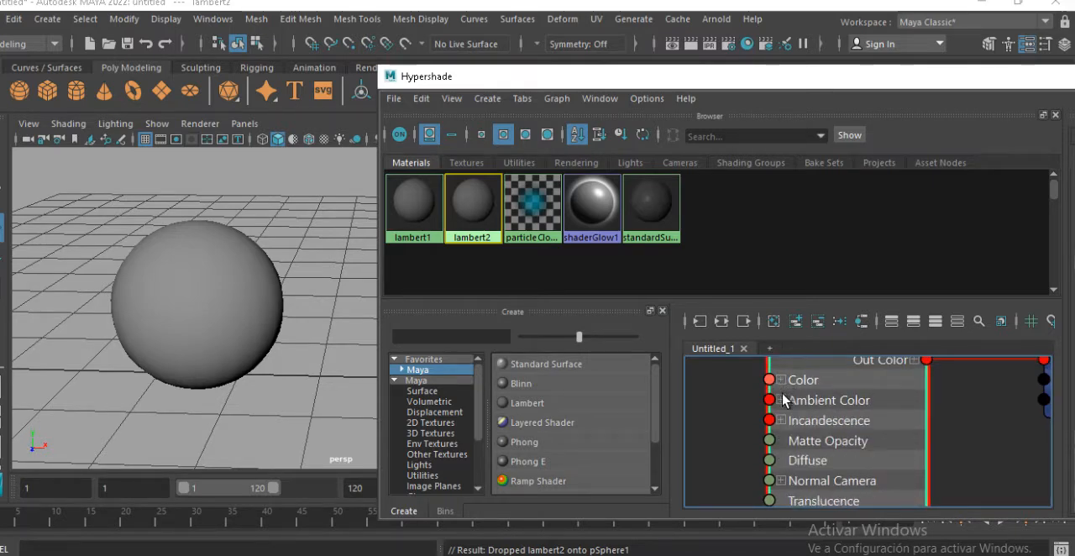
pyautogui.click(781, 400)
pyautogui.click(782, 399)
pyautogui.click(781, 380)
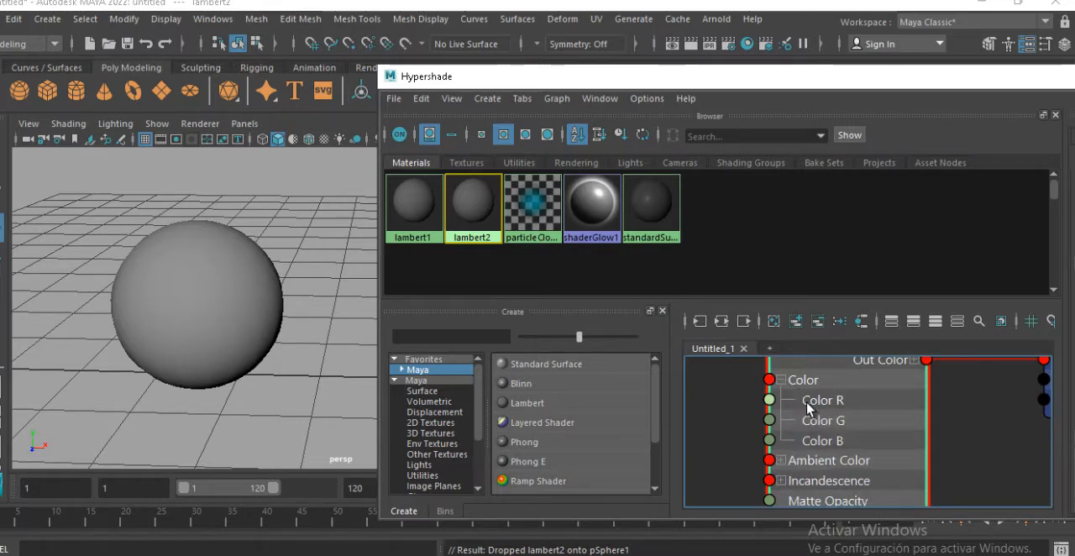
pyautogui.click(781, 380)
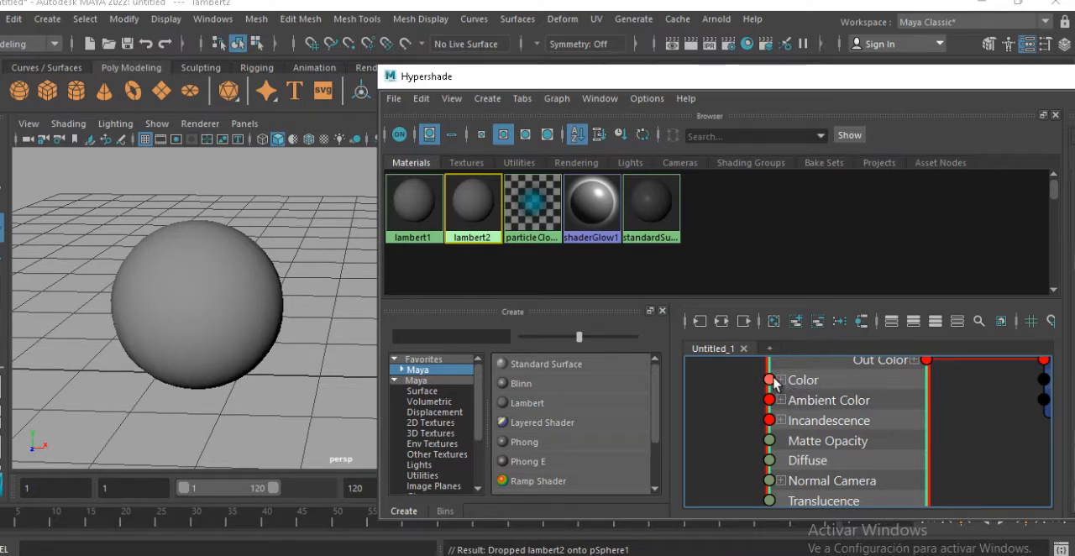
# Turn on textured shading in the perspective view and create a 2D Checker texture node in the material graph
pyautogui.click(435, 423)
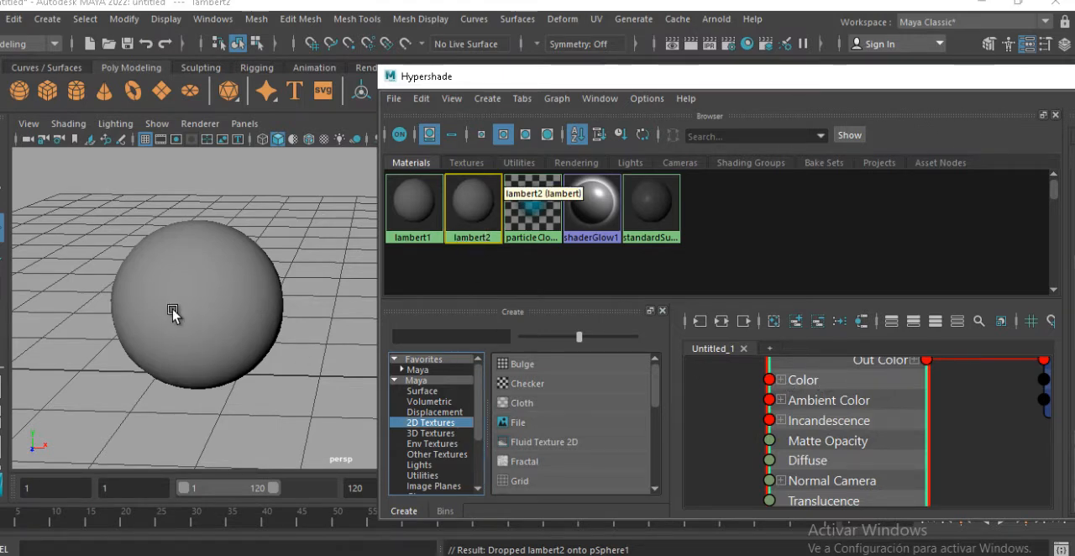
pyautogui.keyDown('alt'); pyautogui.moveTo(215, 284); pyautogui.dragTo(210, 301, button='middle'); pyautogui.keyUp('alt')
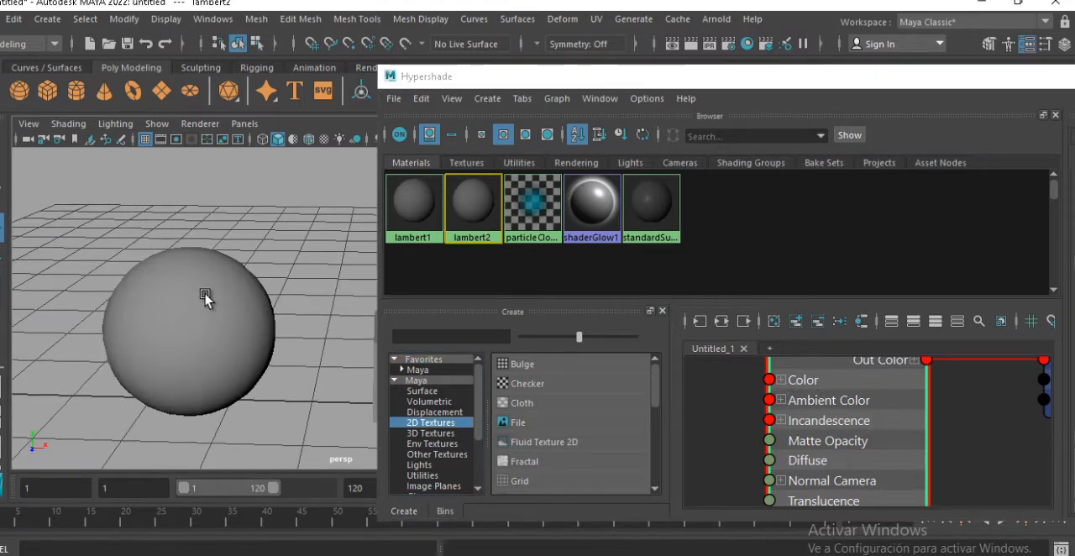
pyautogui.press('6')
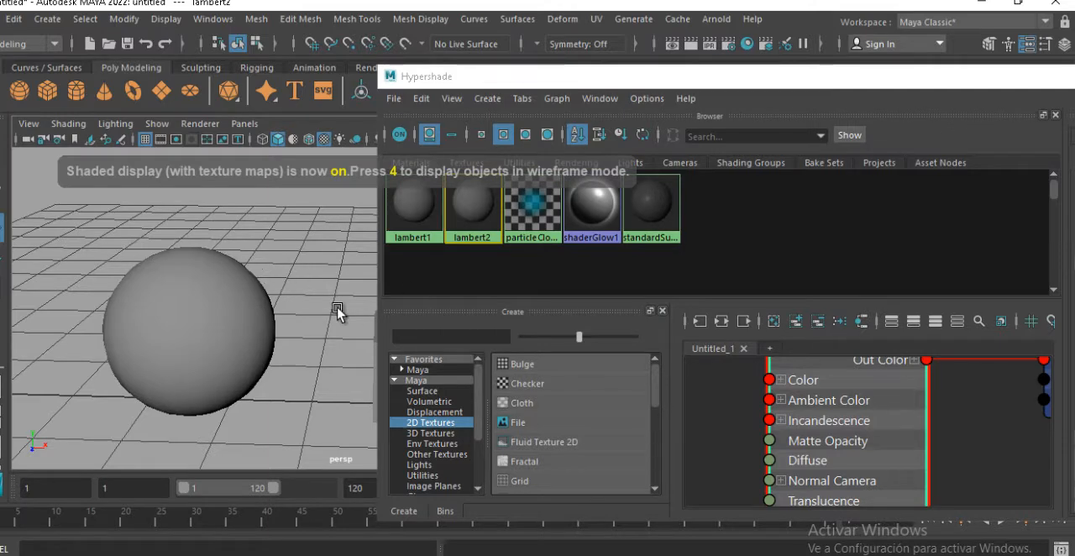
pyautogui.click(535, 386)
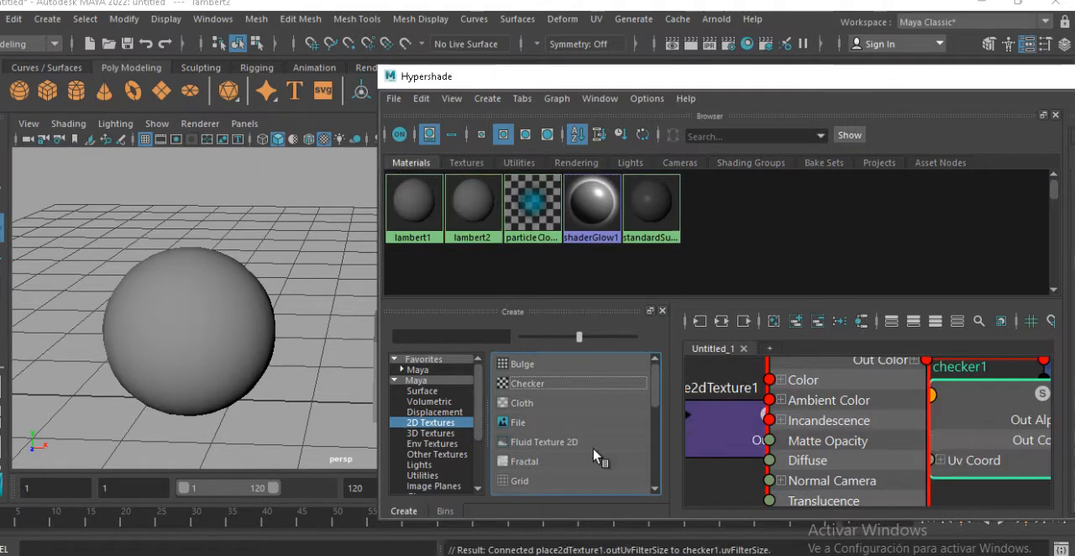
pyautogui.press('f')
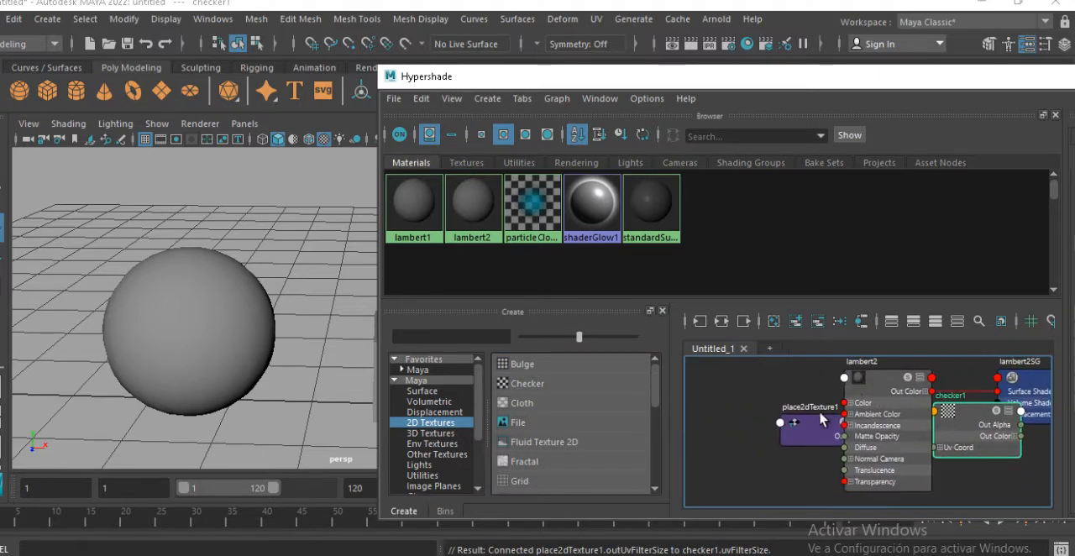
# Arrange the place2dTexture1, checker1 and lambert2 nodes in order from left to right in the material graph
pyautogui.moveTo(811, 426); pyautogui.dragTo(725, 466)
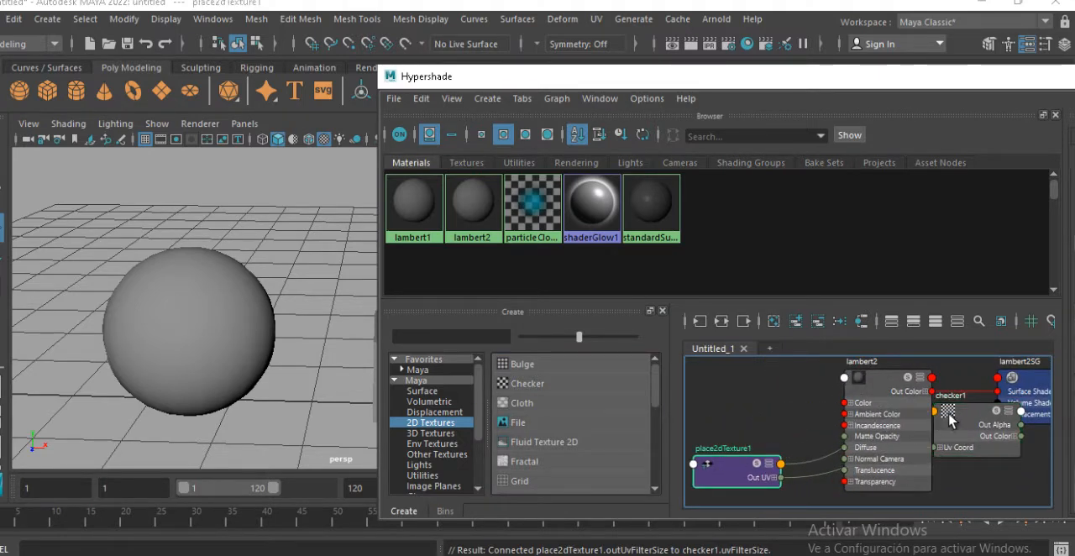
pyautogui.moveTo(963, 409); pyautogui.dragTo(753, 381)
pyautogui.click(714, 456)
pyautogui.moveTo(723, 464); pyautogui.dragTo(692, 384)
pyautogui.keyDown('alt'); pyautogui.moveTo(770, 426); pyautogui.dragTo(861, 443, button='middle'); pyautogui.keyUp('alt')
pyautogui.moveTo(776, 408); pyautogui.dragTo(715, 403)
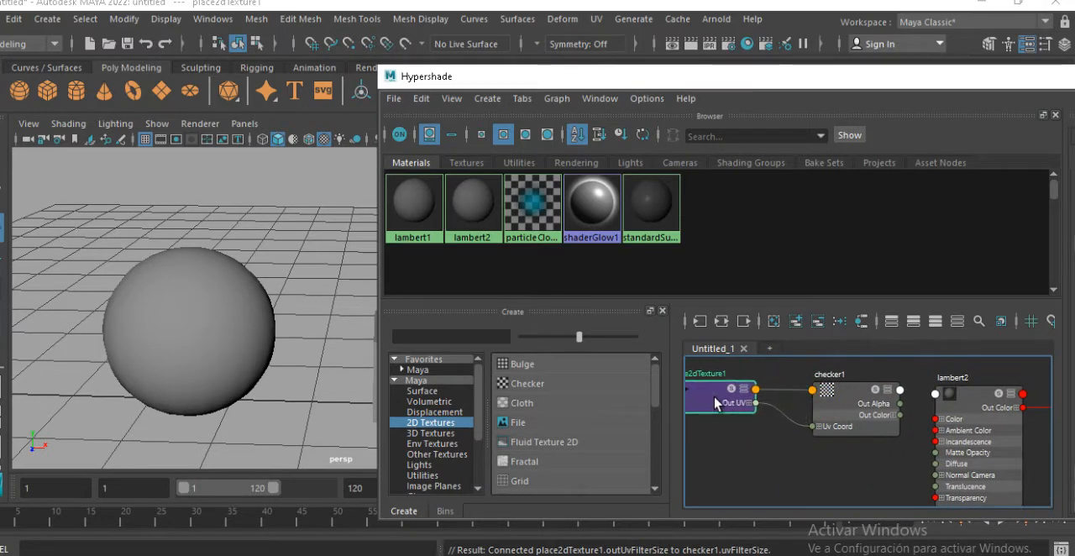
pyautogui.keyDown('alt'); pyautogui.moveTo(795, 405); pyautogui.dragTo(746, 430, button='middle'); pyautogui.keyUp('alt')
# Connect the Checker texture's Out Color to lambert2's Color and inspect the sphere in the perspective view
pyautogui.scroll(3, 747, 430)
pyautogui.keyDown('alt'); pyautogui.moveTo(854, 453); pyautogui.dragTo(802, 416, button='middle'); pyautogui.keyUp('alt')
pyautogui.click(751, 390)
pyautogui.scroll(1, 756, 413)
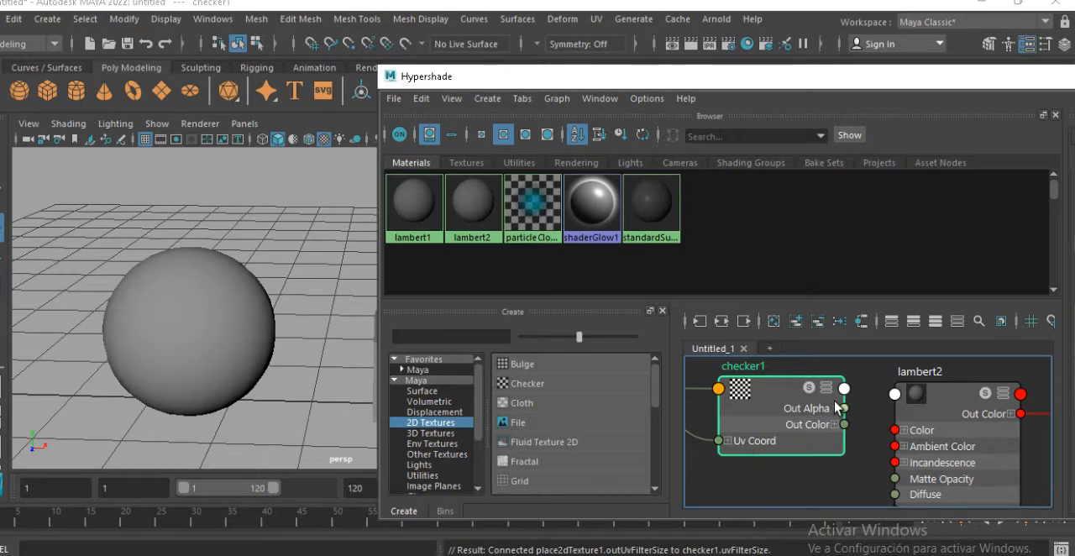
pyautogui.keyDown('alt'); pyautogui.moveTo(830, 430); pyautogui.dragTo(799, 411, button='middle'); pyautogui.keyUp('alt')
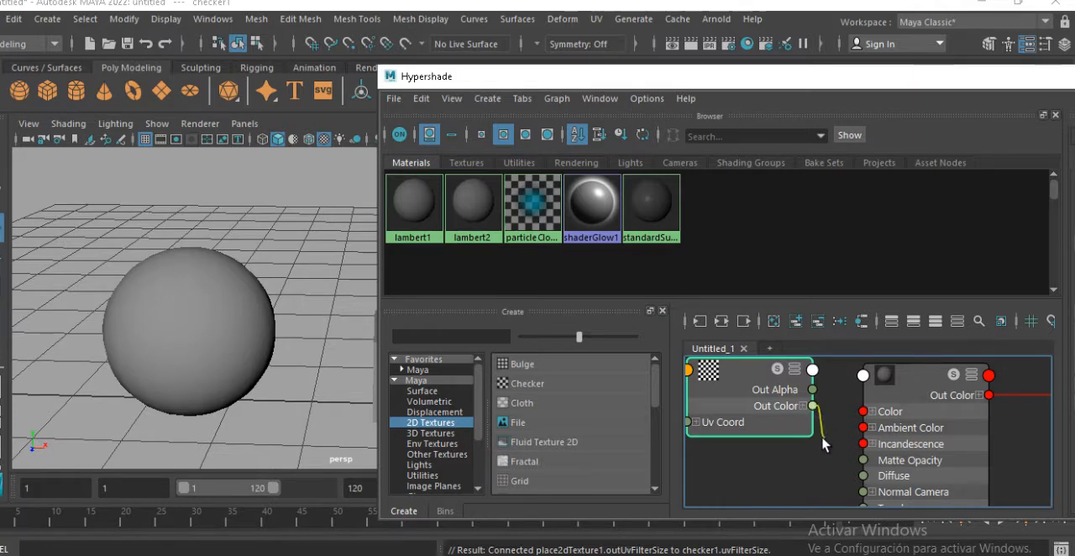
pyautogui.moveTo(827, 417); pyautogui.dragTo(864, 412)
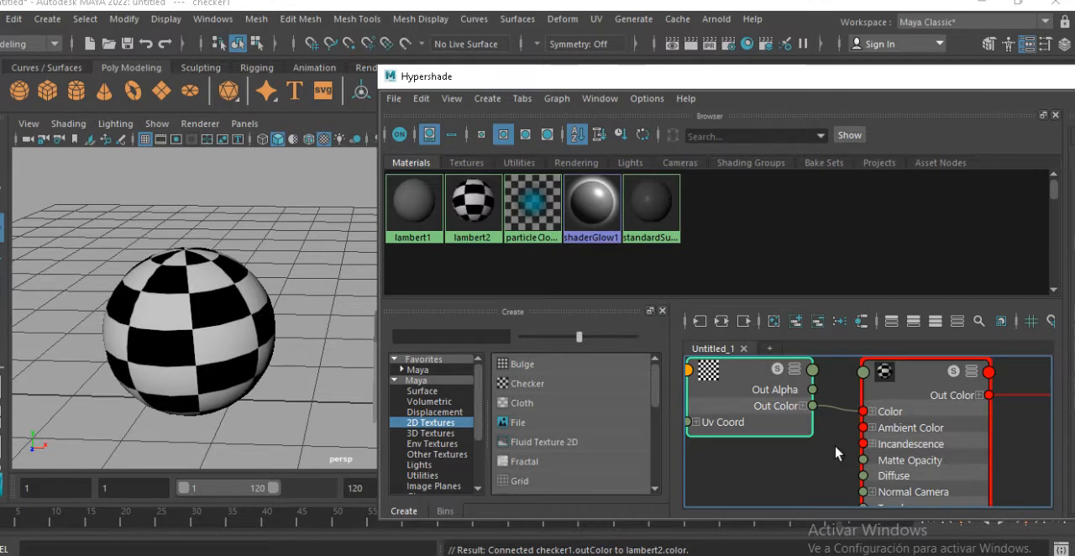
pyautogui.keyDown('alt'); pyautogui.moveTo(274, 303); pyautogui.dragTo(291, 307, button='middle'); pyautogui.keyUp('alt')
pyautogui.keyDown('alt'); pyautogui.moveTo(292, 307); pyautogui.dragTo(307, 306, button='right'); pyautogui.keyUp('alt')
pyautogui.keyDown('alt'); pyautogui.moveTo(290, 304); pyautogui.dragTo(336, 301, button='middle'); pyautogui.keyUp('alt')
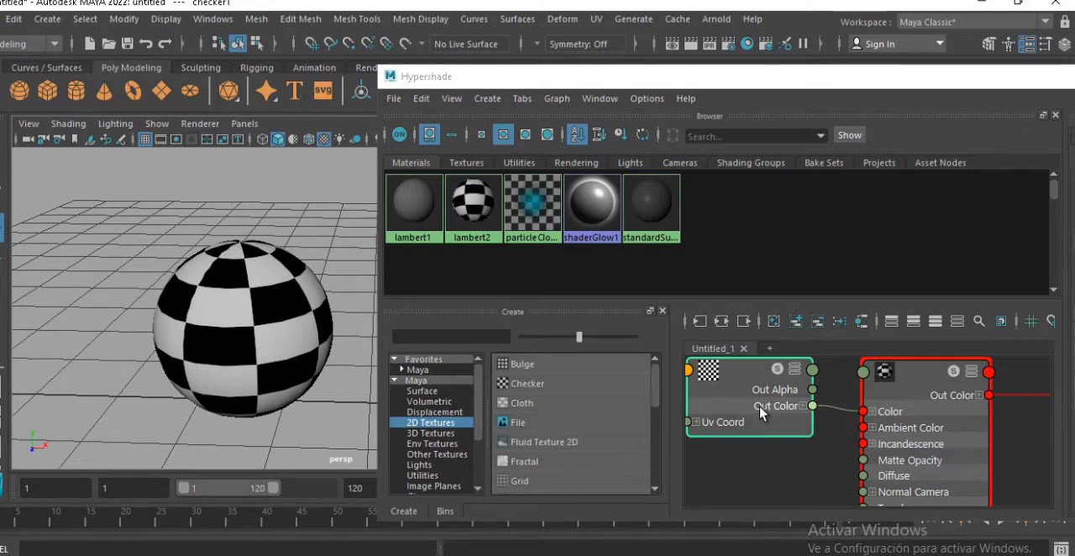
# Delete the connection between the Checker texture's Out Color and lambert2's Color
pyautogui.click(807, 419)
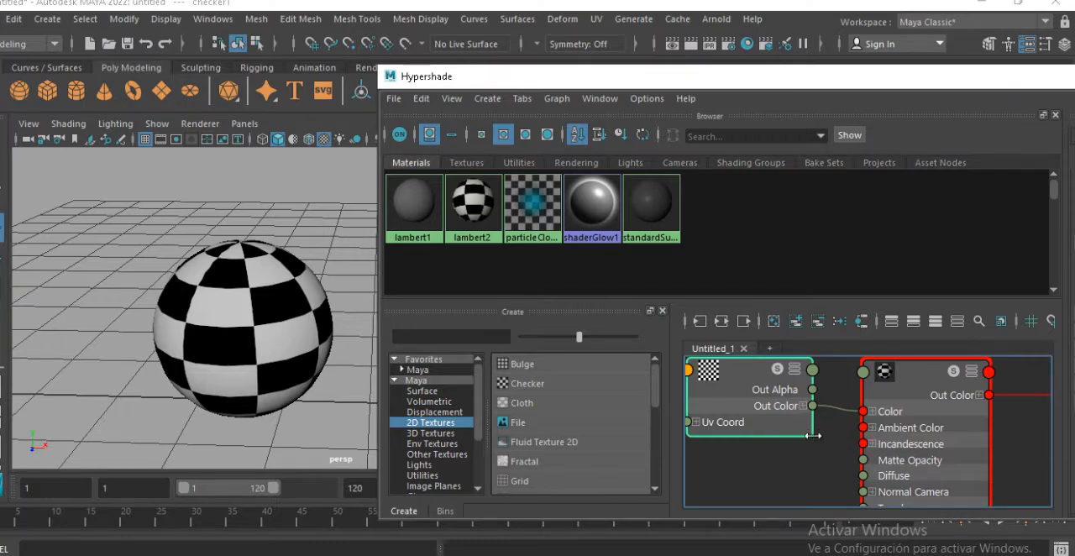
pyautogui.click(811, 452)
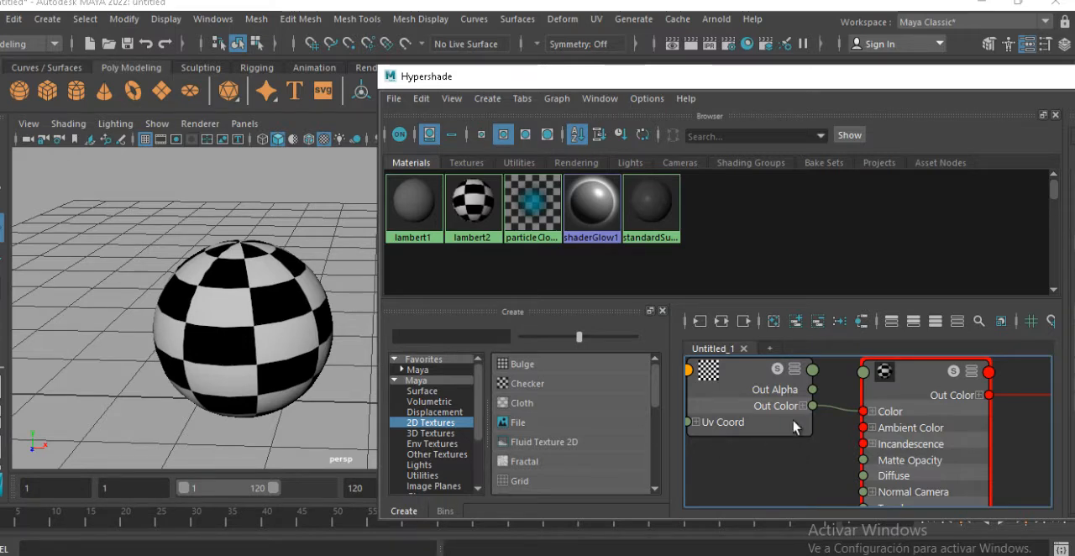
pyautogui.click(836, 410)
pyautogui.press('Delete')
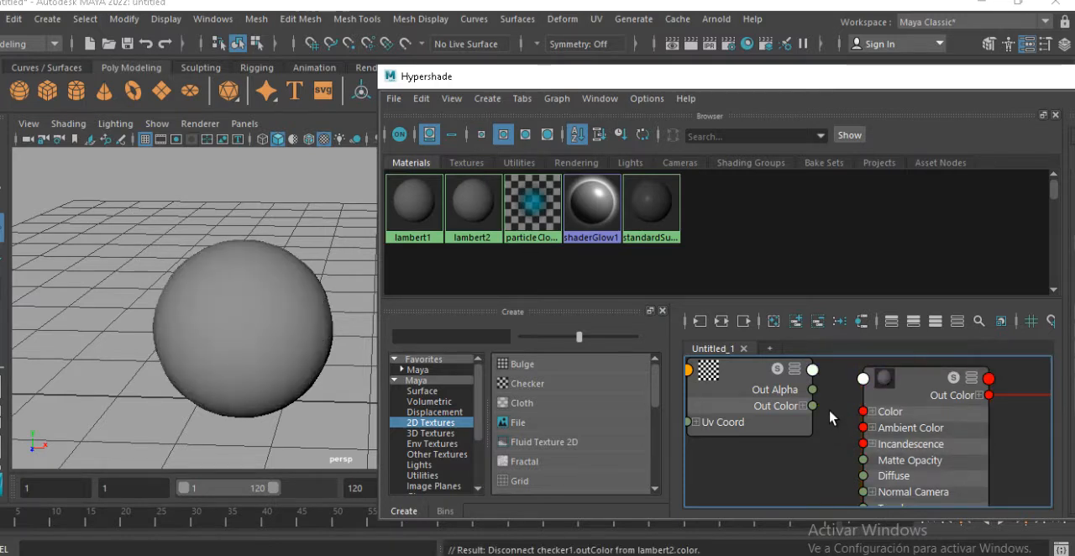
# Reconnect the Checker texture's Out Color to lambert2's Color and remove that connection again
pyautogui.moveTo(846, 426); pyautogui.dragTo(863, 412)
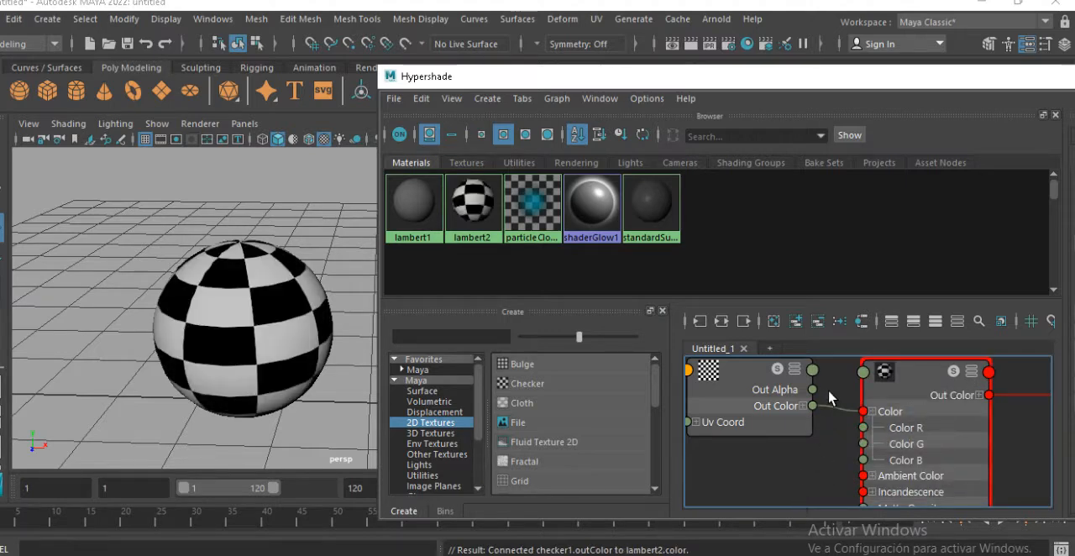
pyautogui.moveTo(831, 370); pyautogui.dragTo(844, 441)
pyautogui.press('Delete')
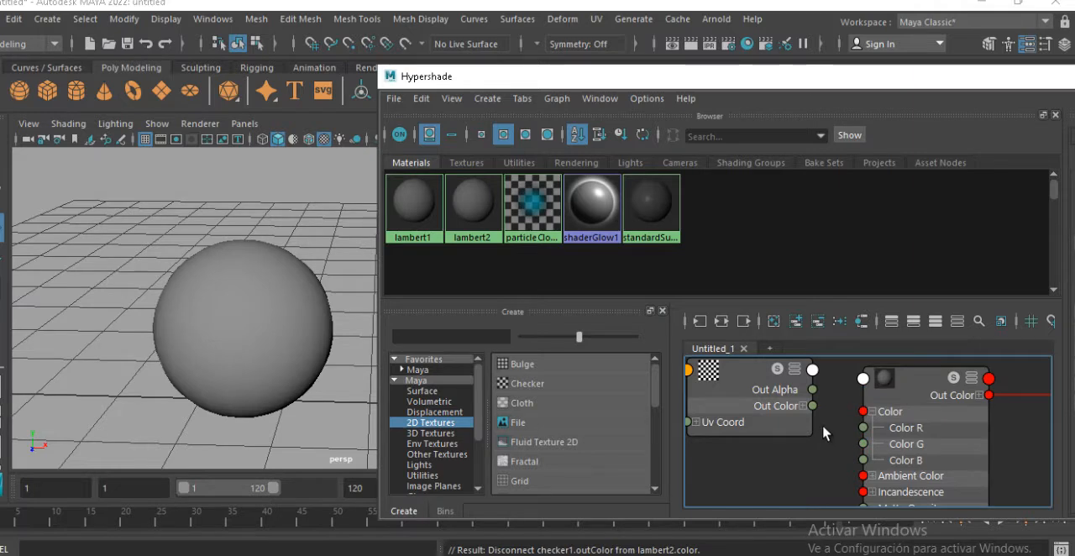
# Move the checker1 node farther away from the lambert2 node in the material graph
pyautogui.moveTo(762, 403); pyautogui.dragTo(784, 402)
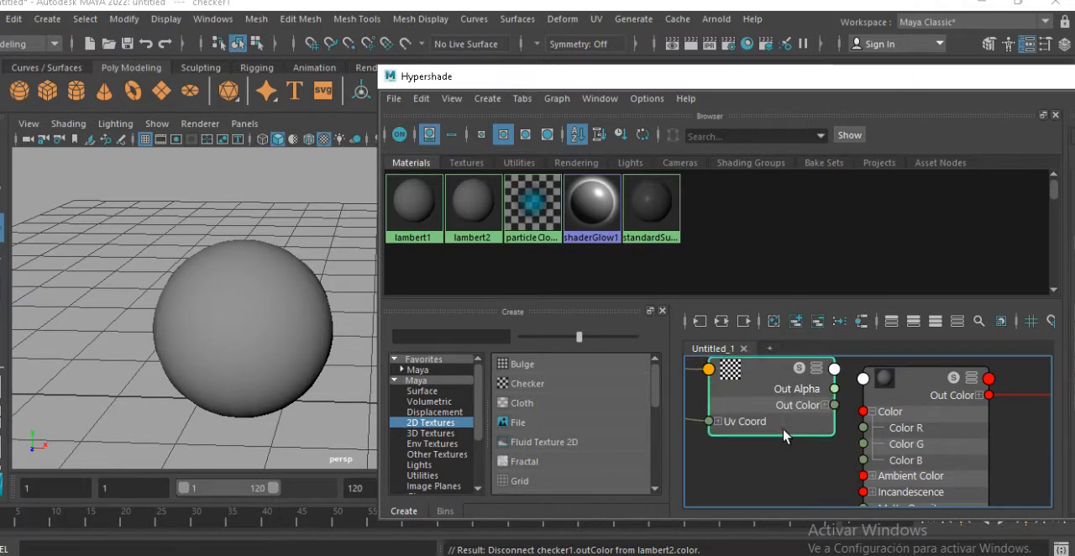
pyautogui.moveTo(784, 436); pyautogui.dragTo(743, 419)
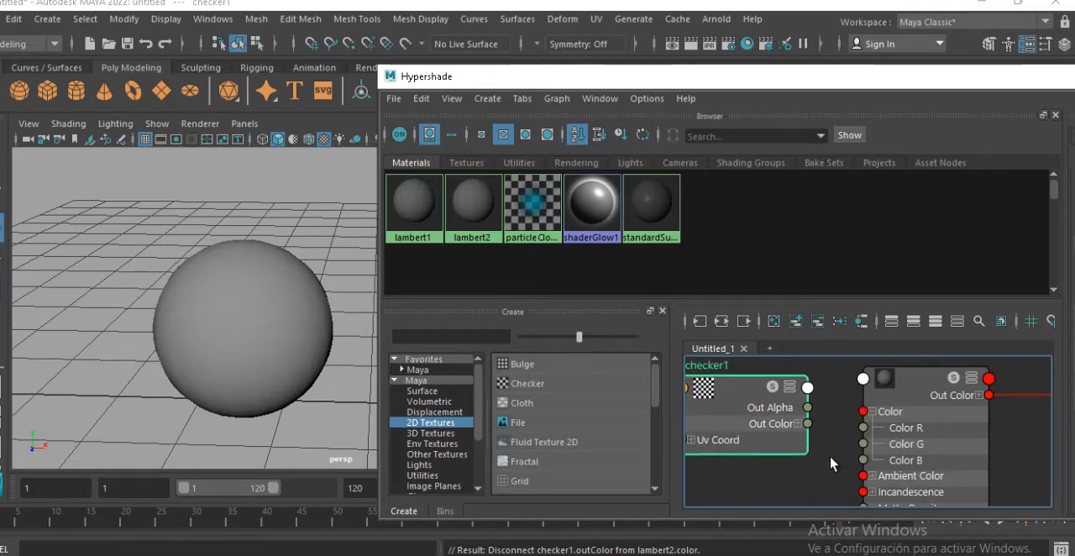
pyautogui.scroll(-2, 857, 438)
pyautogui.scroll(2, 857, 437)
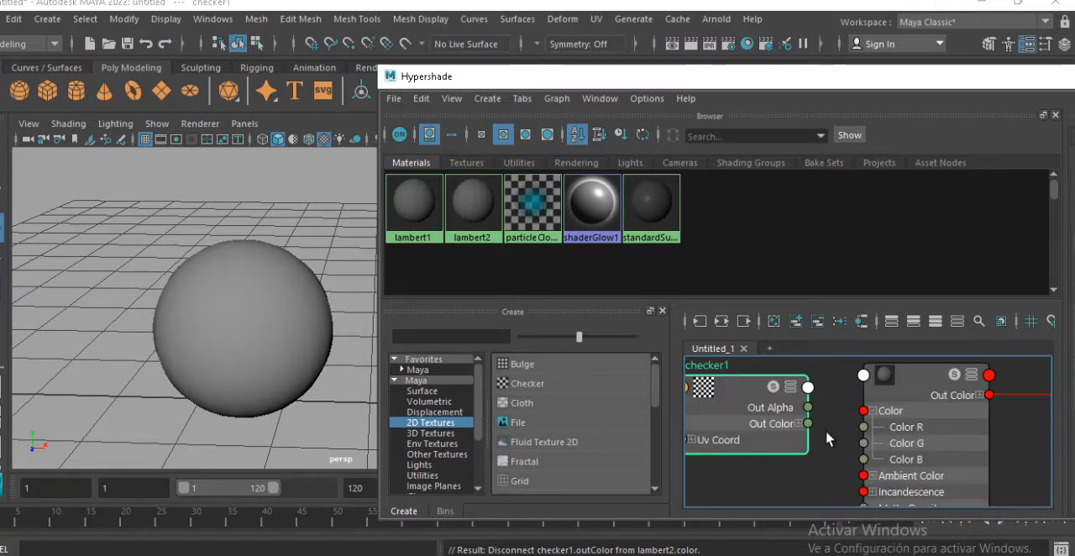
# Connect the Checker texture's Out Color to lambert2's Color in the main Attribute Editor, with the Hypershade's graph area narrowed and the window moved aside
pyautogui.click(903, 382)
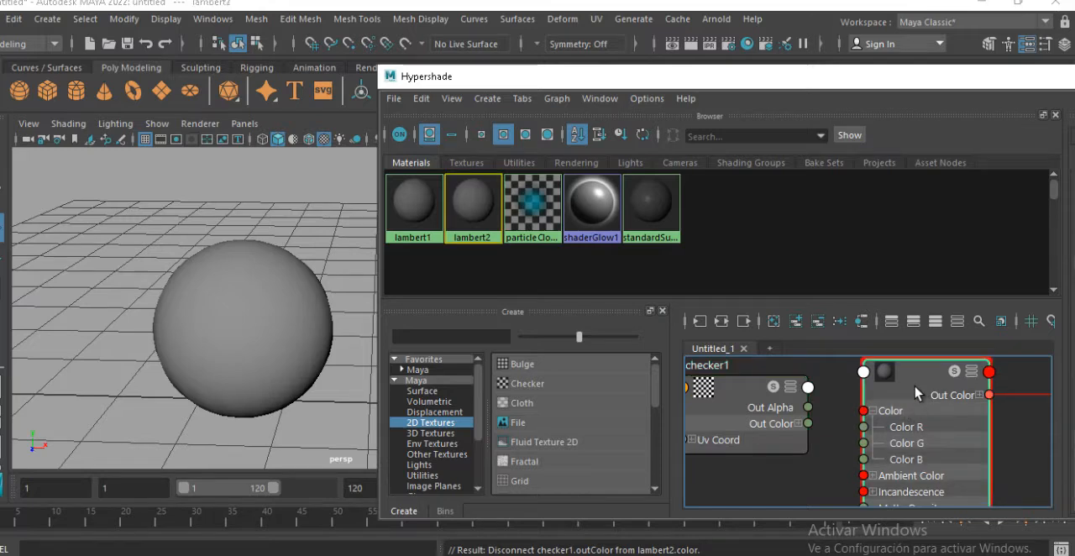
pyautogui.moveTo(880, 86); pyautogui.dragTo(464, 155)
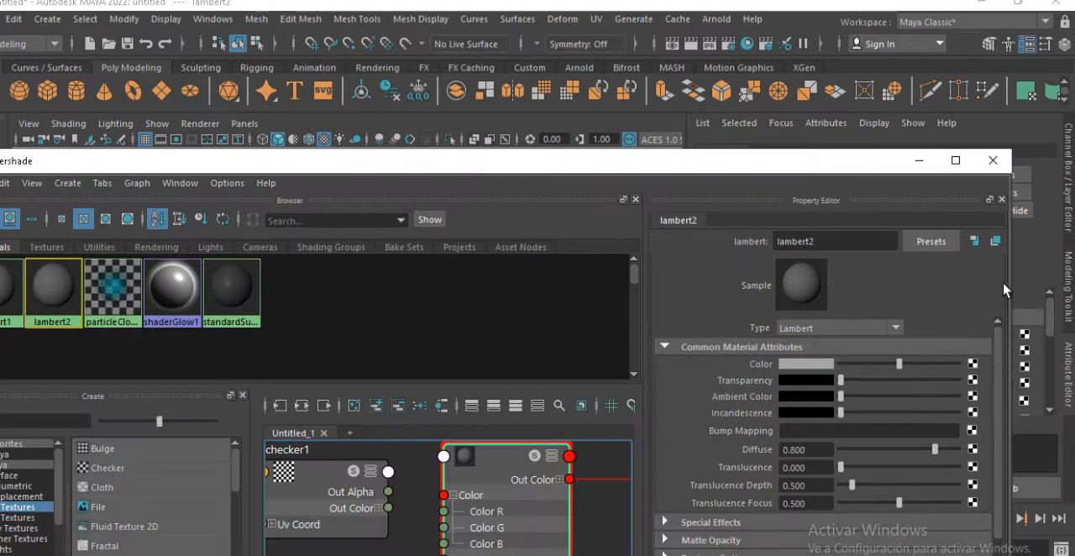
pyautogui.moveTo(859, 160); pyautogui.dragTo(763, 118)
pyautogui.moveTo(913, 329); pyautogui.dragTo(541, 330)
pyautogui.moveTo(408, 126); pyautogui.dragTo(550, 103)
pyautogui.scroll(-2, 267, 432)
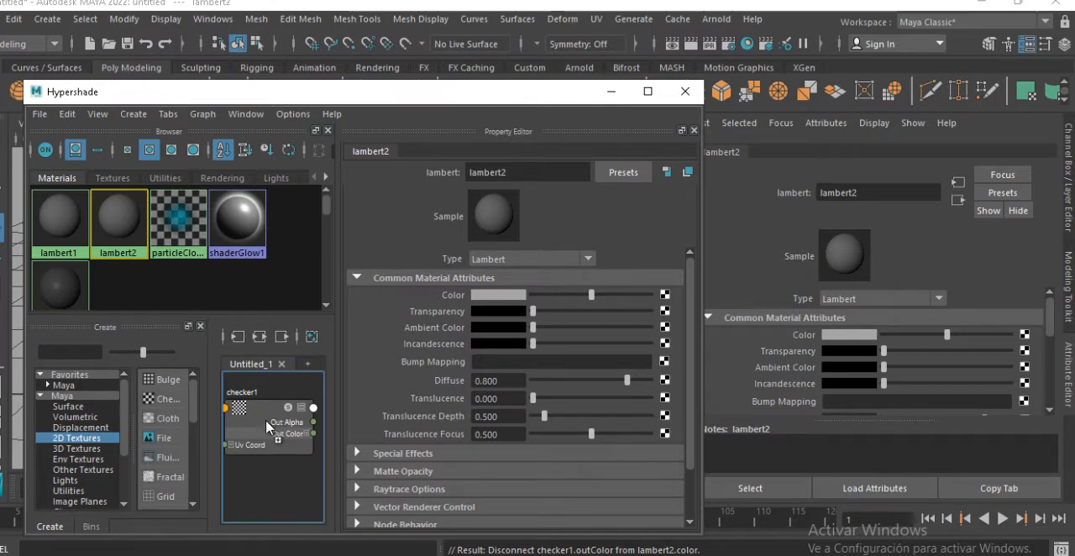
pyautogui.moveTo(318, 443); pyautogui.dragTo(802, 337, button='middle')
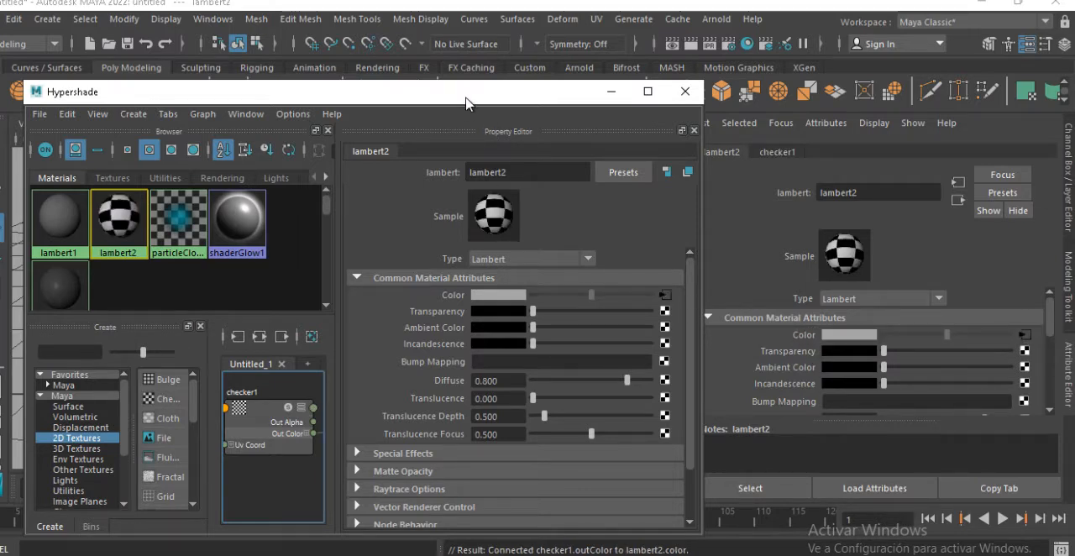
# Examine the textured sphere and compare lambert2's attributes in the Property Editor and the Attribute Editor
pyautogui.moveTo(467, 93); pyautogui.dragTo(719, 105)
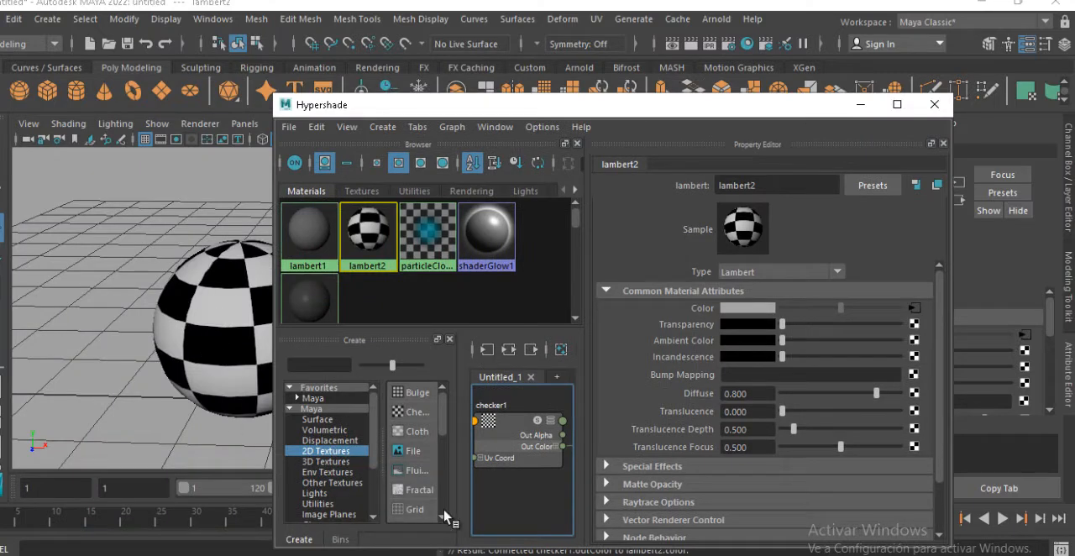
pyautogui.moveTo(781, 104); pyautogui.dragTo(542, 97)
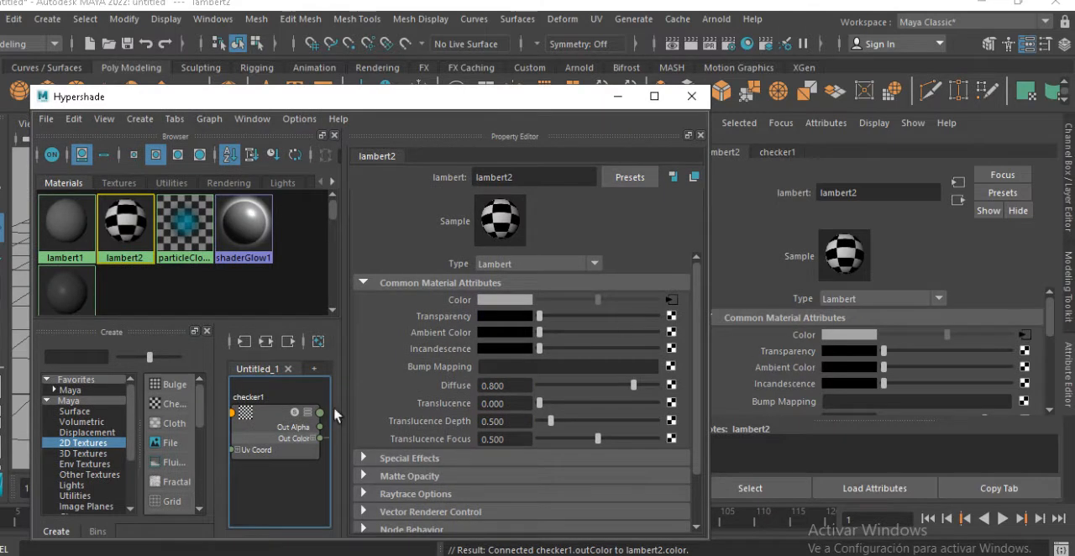
pyautogui.scroll(-5, 872, 361)
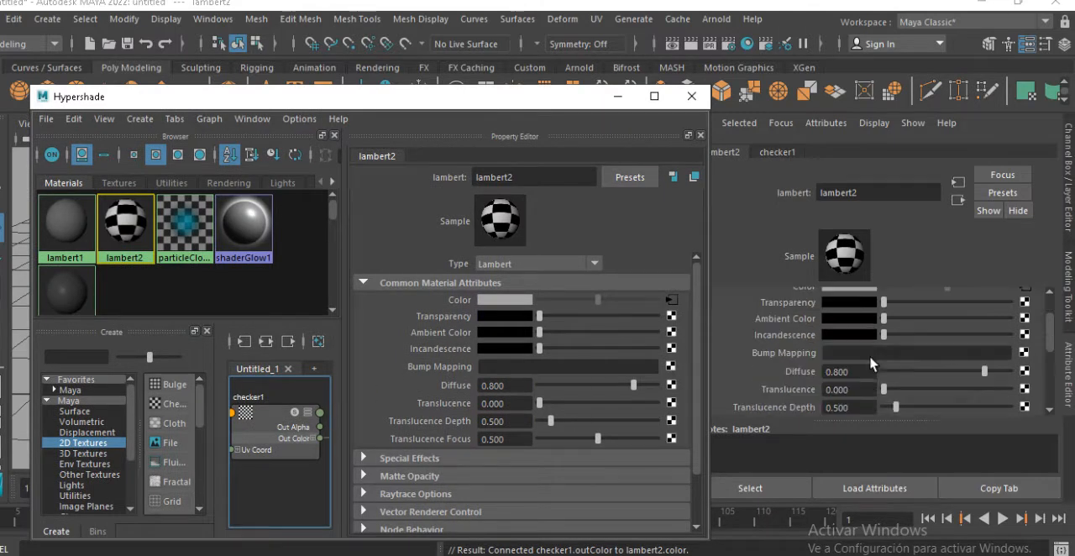
pyautogui.scroll(5, 872, 361)
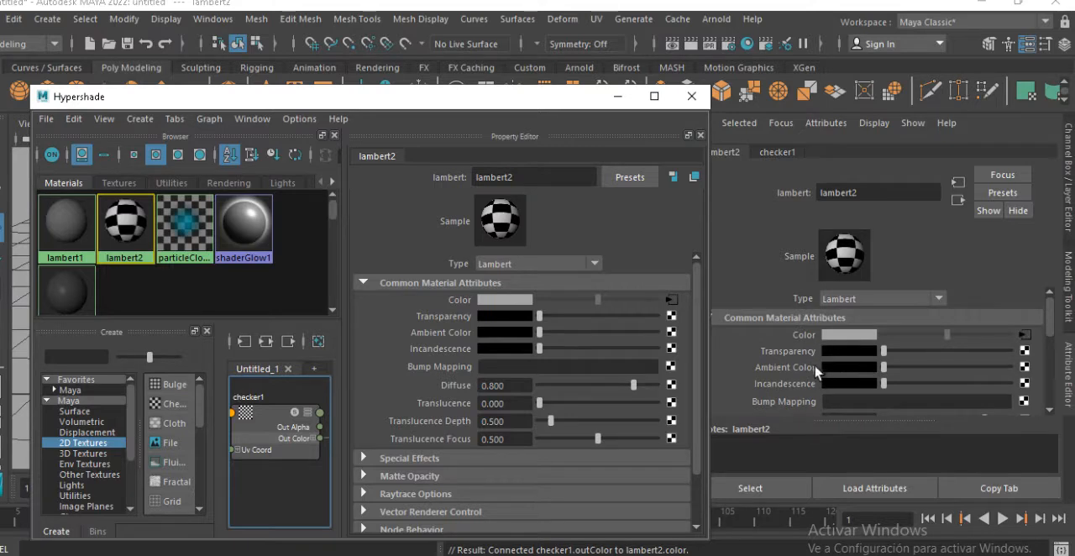
# Set the renderer to Maya Software in the Render Settings, with the Hypershade moved down, and close the settings
pyautogui.moveTo(492, 99); pyautogui.dragTo(619, 163)
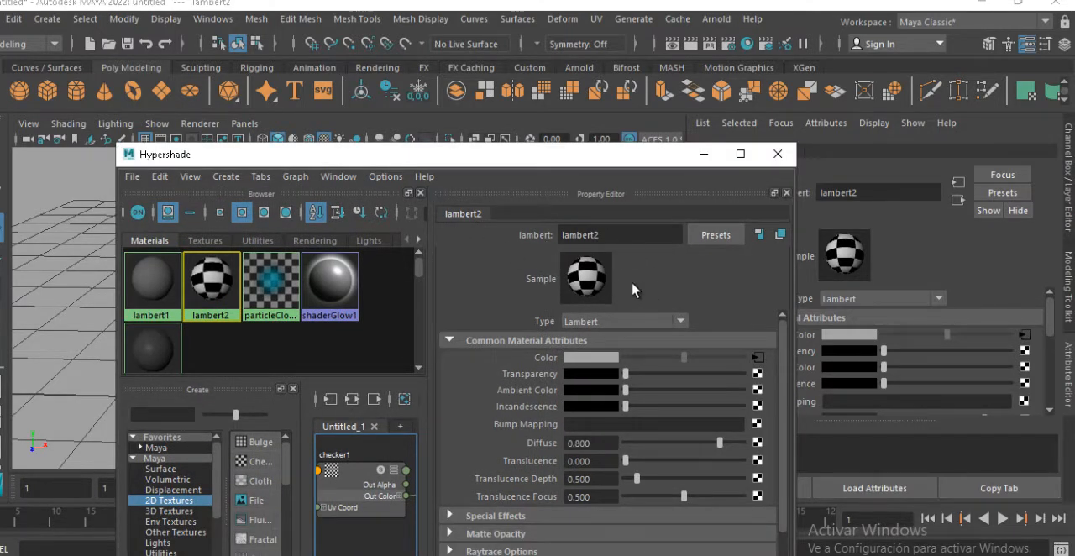
pyautogui.moveTo(625, 167); pyautogui.dragTo(603, 359)
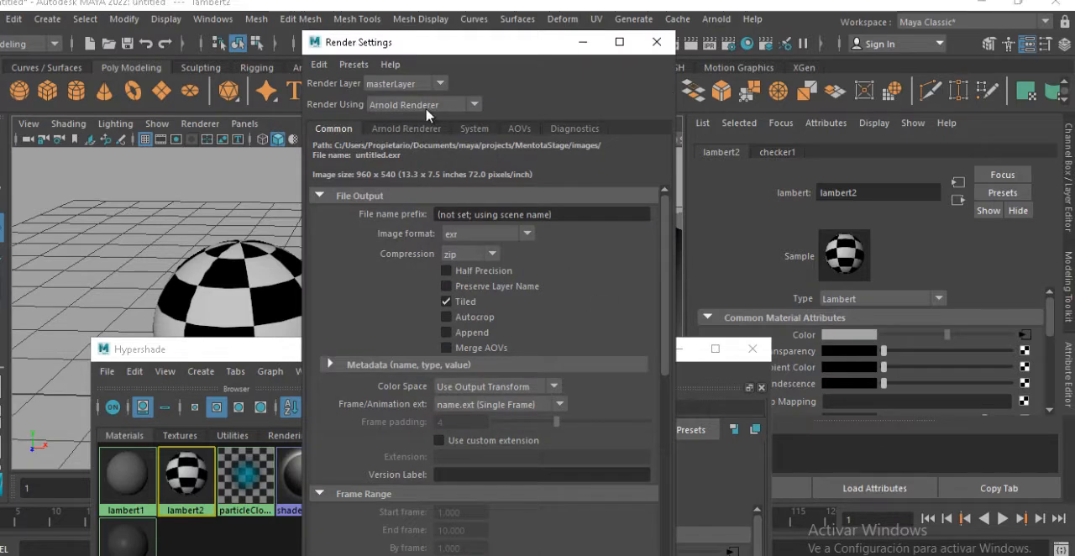
pyautogui.click(475, 105)
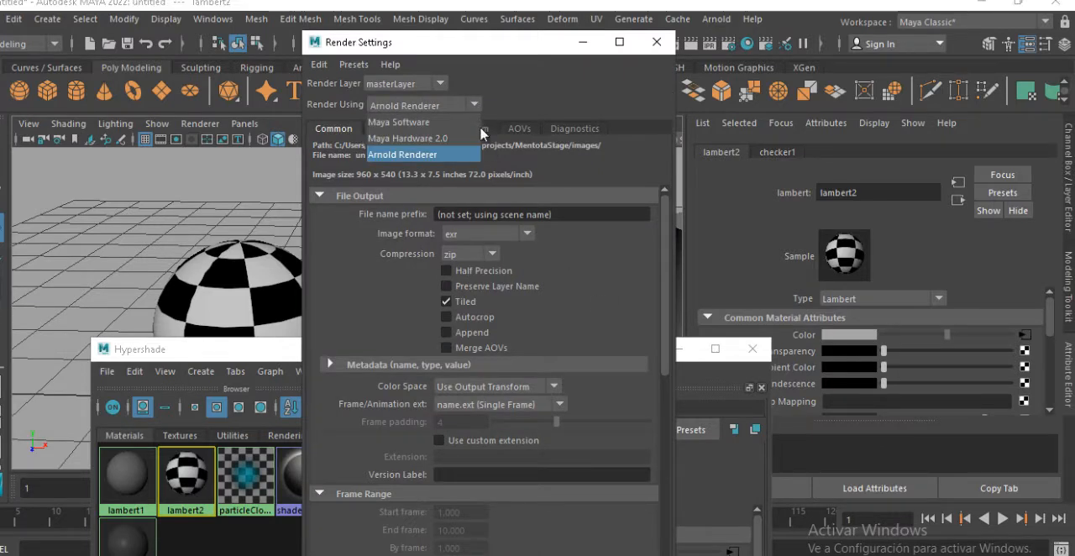
pyautogui.click(398, 122)
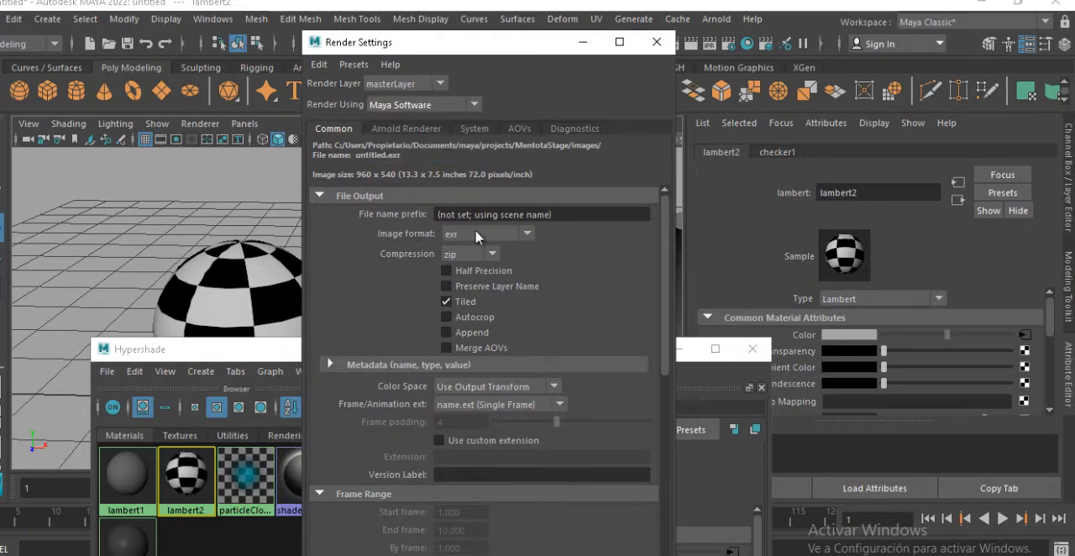
pyautogui.moveTo(477, 45); pyautogui.dragTo(614, 49)
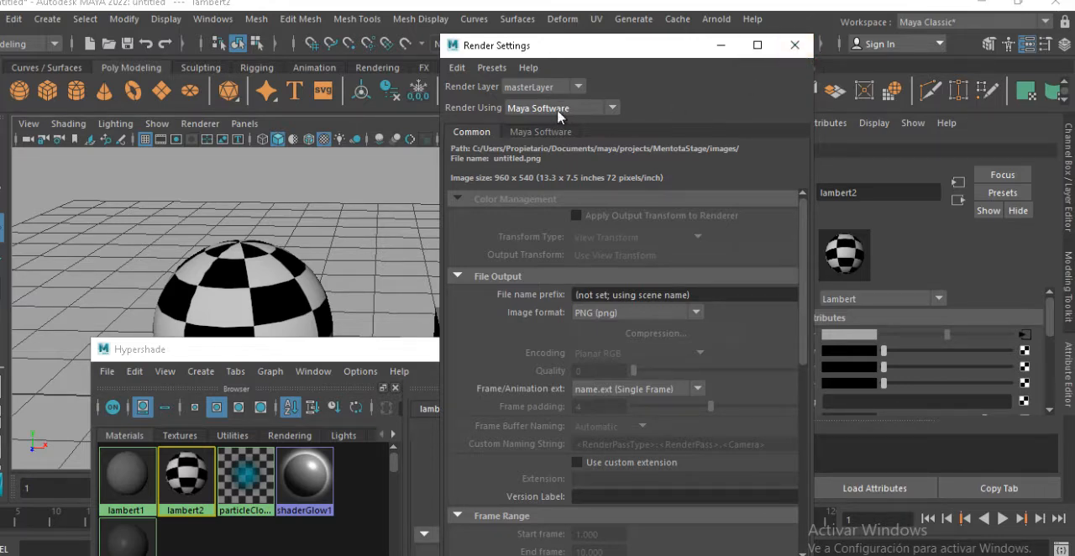
pyautogui.click(794, 44)
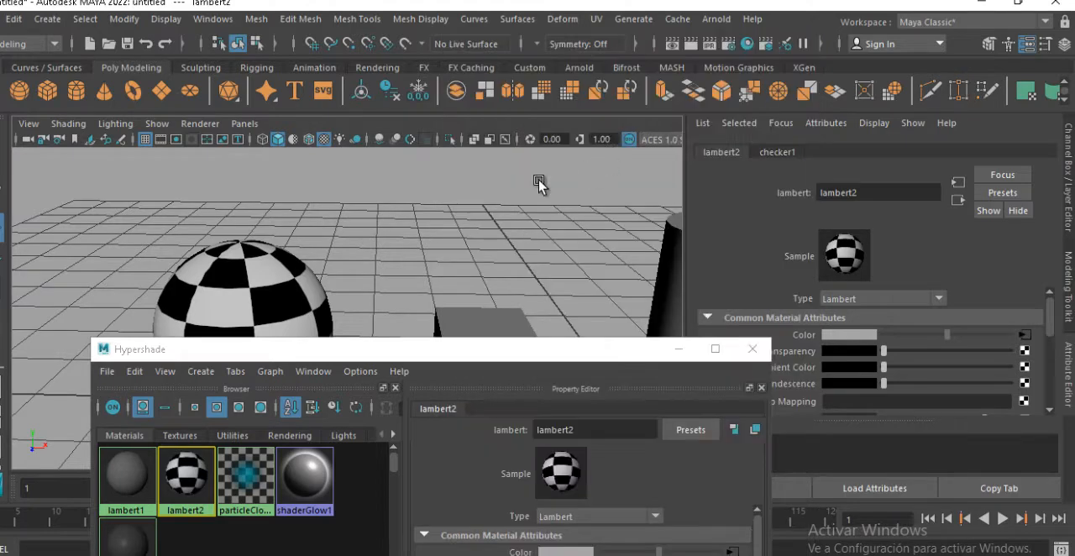
# Render the current frame of the perspective view and minimize the Render View
pyautogui.click(690, 44)
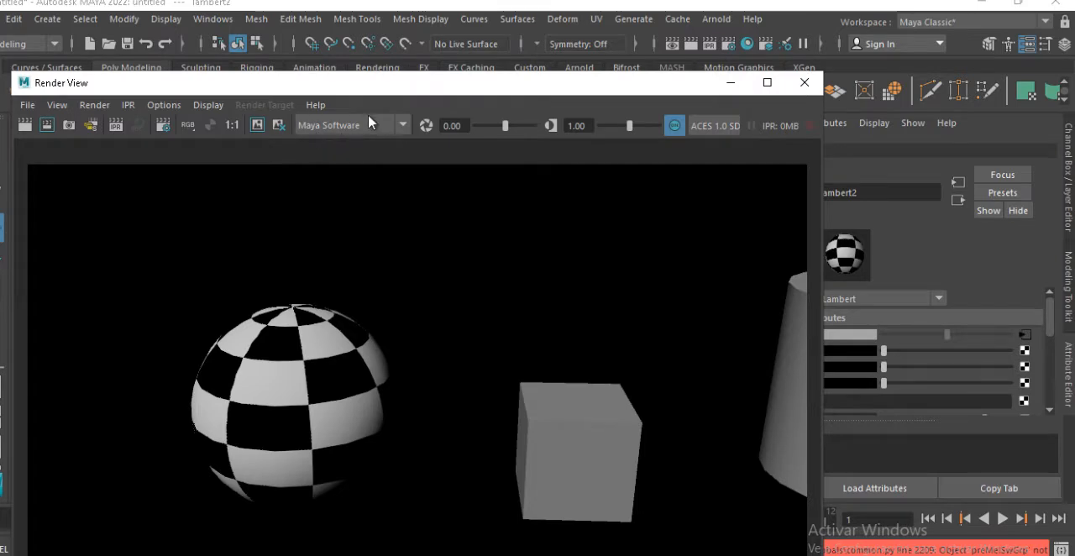
pyautogui.click(730, 82)
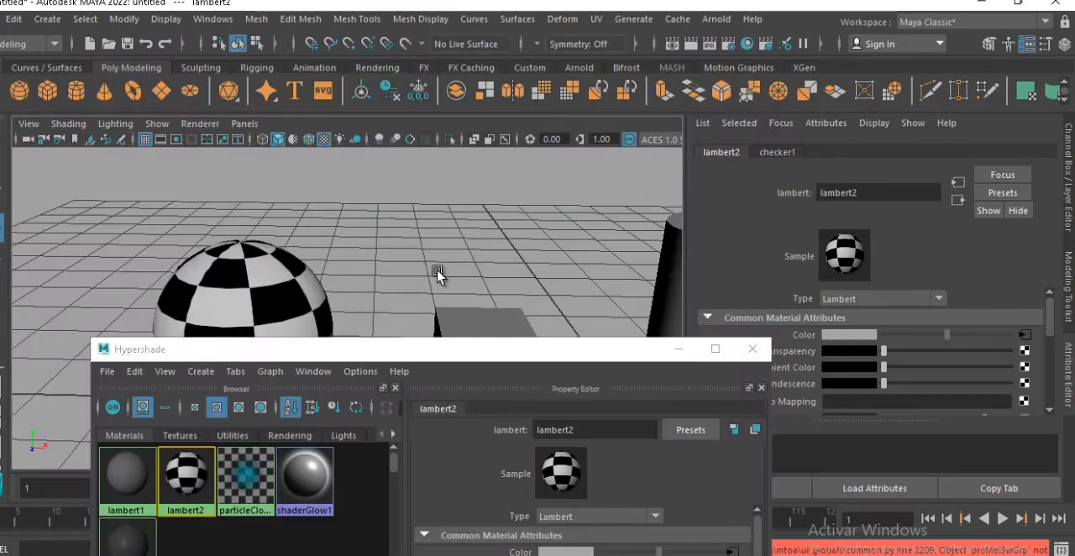
# Try raising lambert2's Transparency to nearly full in the Hypershade's Property Editor and bring it back to black
pyautogui.moveTo(532, 352); pyautogui.dragTo(554, 240)
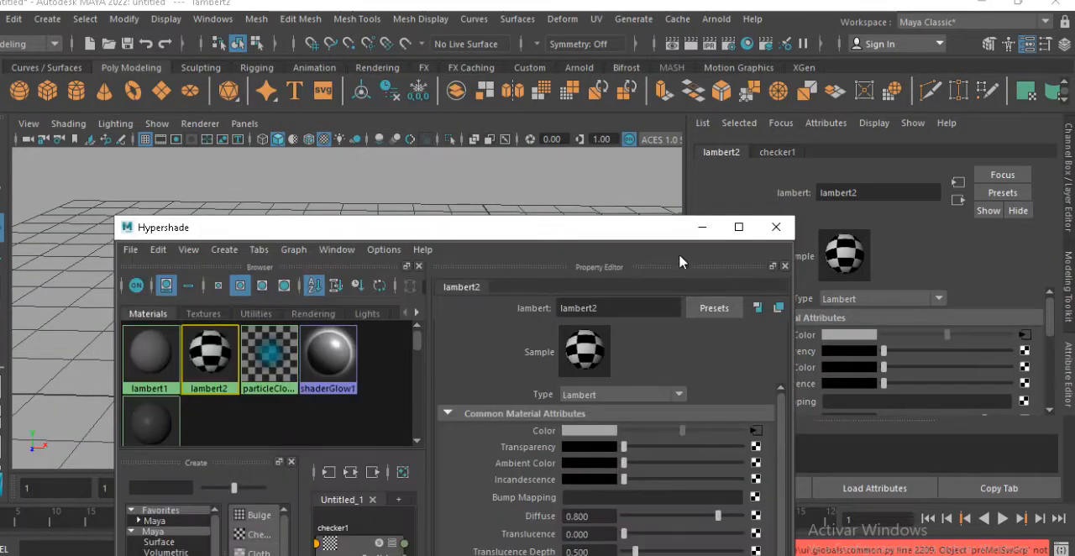
pyautogui.moveTo(646, 228); pyautogui.dragTo(565, 320)
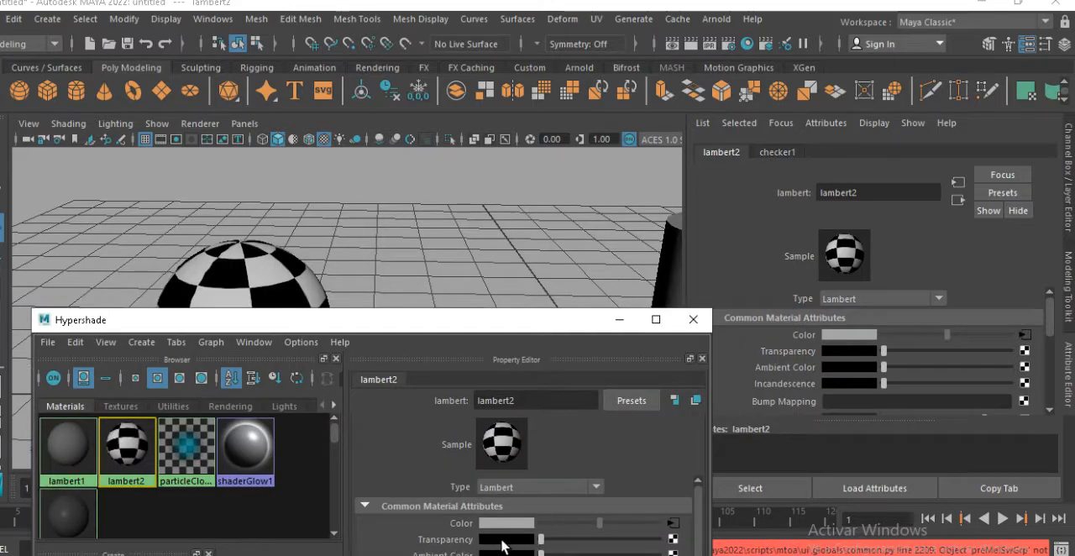
pyautogui.moveTo(513, 327); pyautogui.dragTo(548, 220)
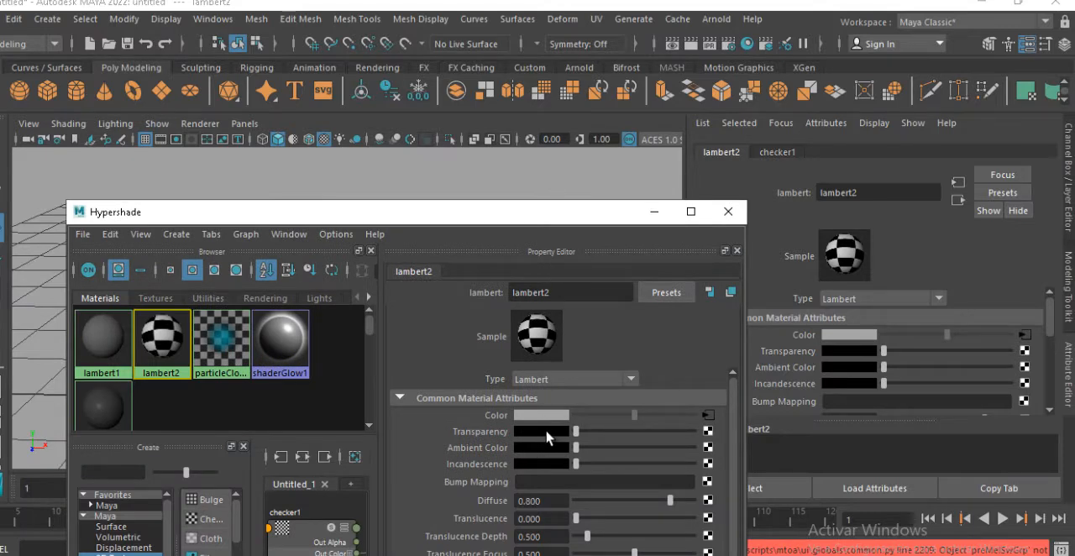
pyautogui.moveTo(578, 431); pyautogui.dragTo(698, 432)
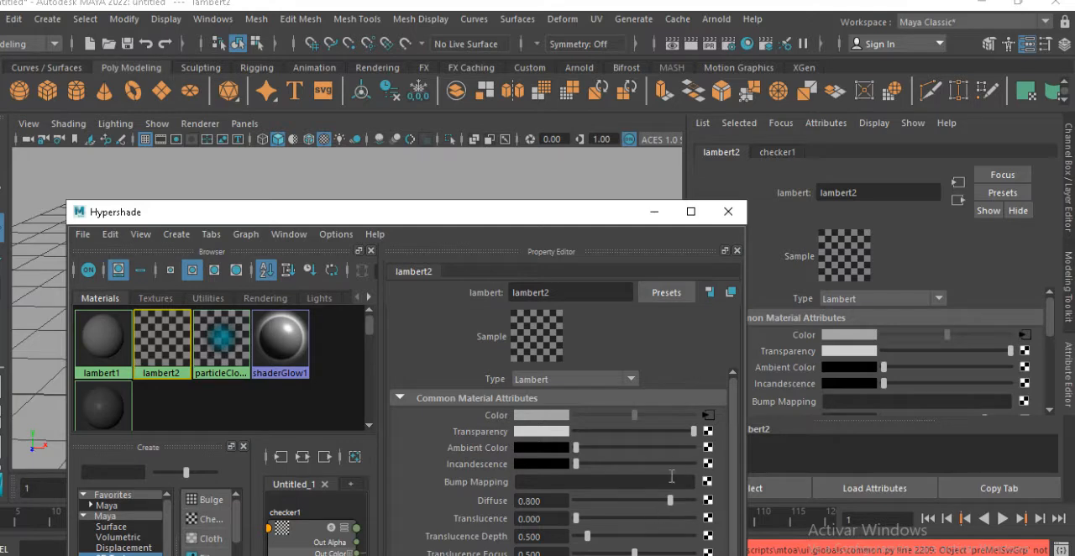
pyautogui.moveTo(692, 431); pyautogui.dragTo(561, 464)
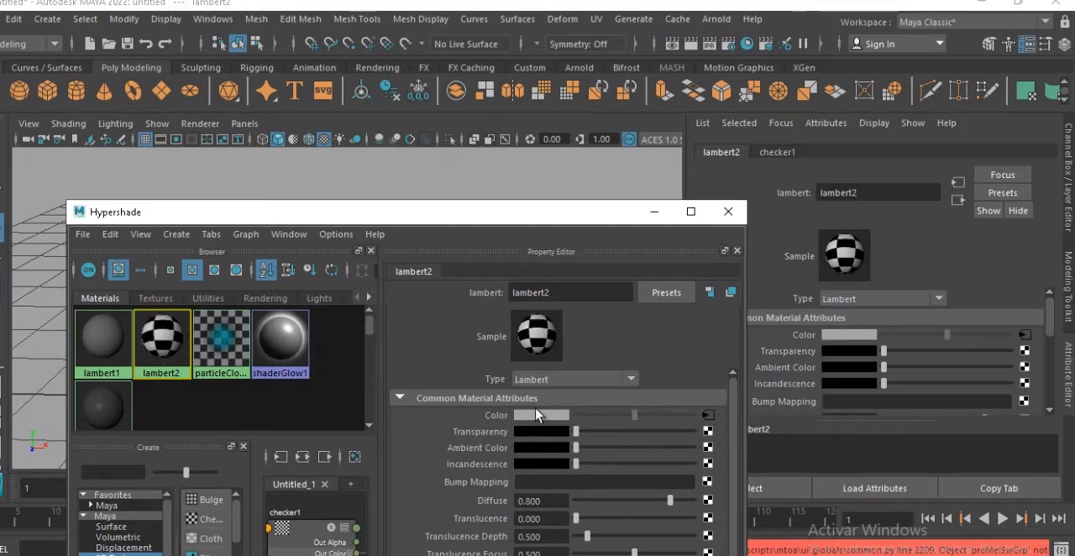
# Raise lambert2's Transparency to about half and move the Hypershade down to uncover the scene
pyautogui.moveTo(576, 431); pyautogui.dragTo(635, 432)
pyautogui.moveTo(526, 215); pyautogui.dragTo(510, 432)
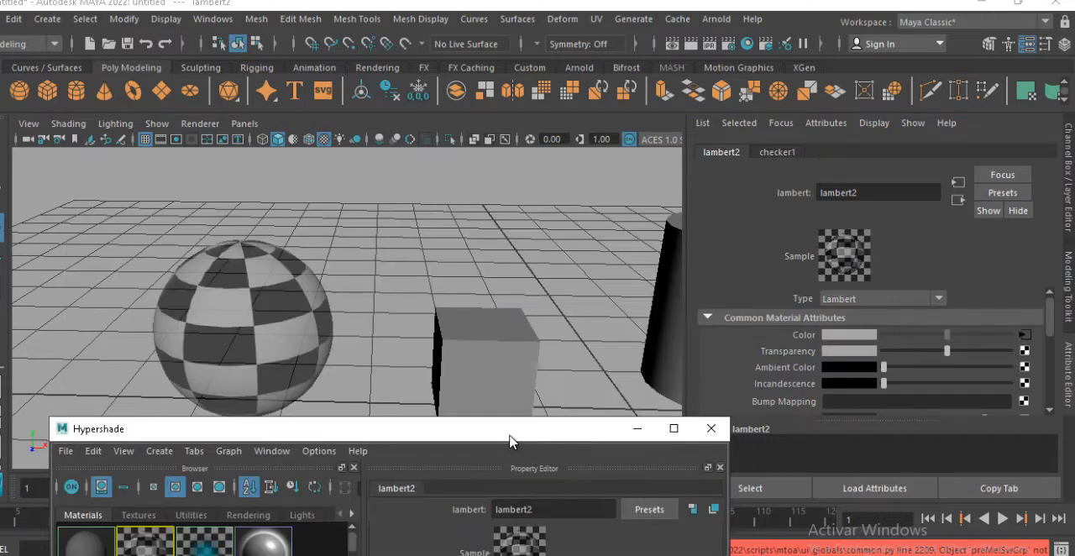
# Duplicate the checkered sphere twice and place the copies in a row behind and beside the original
pyautogui.keyDown('alt'); pyautogui.moveTo(407, 307); pyautogui.dragTo(422, 272, button='middle'); pyautogui.keyUp('alt')
pyautogui.click(312, 336)
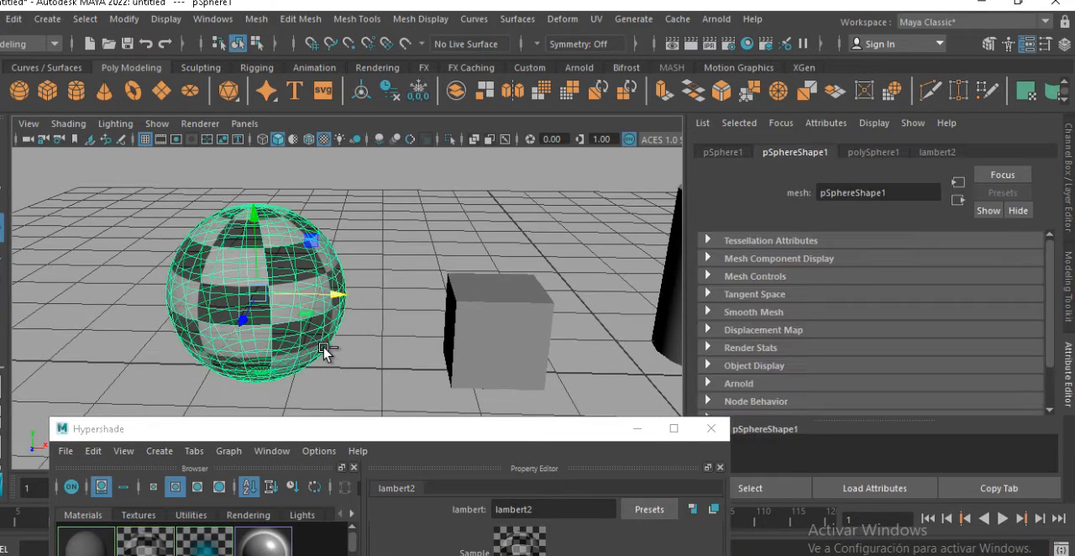
pyautogui.press('w')
pyautogui.moveTo(258, 331); pyautogui.dragTo(292, 270)
pyautogui.hotkey('ctrl', 'd')
pyautogui.moveTo(354, 240); pyautogui.dragTo(384, 239)
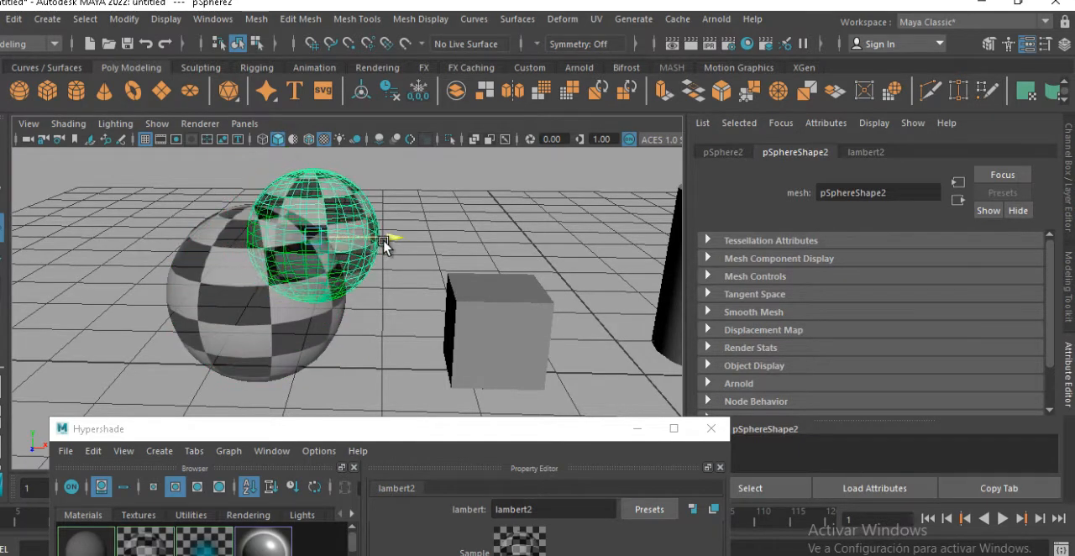
pyautogui.moveTo(338, 214); pyautogui.dragTo(343, 205)
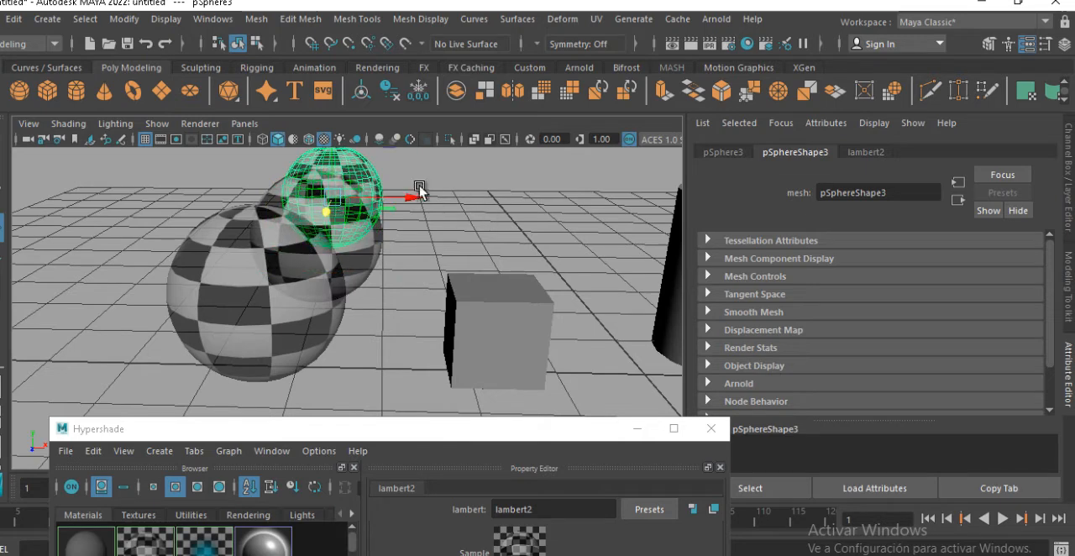
pyautogui.moveTo(421, 199); pyautogui.dragTo(458, 202)
pyautogui.keyDown('alt'); pyautogui.moveTo(422, 262); pyautogui.dragTo(487, 267); pyautogui.keyUp('alt')
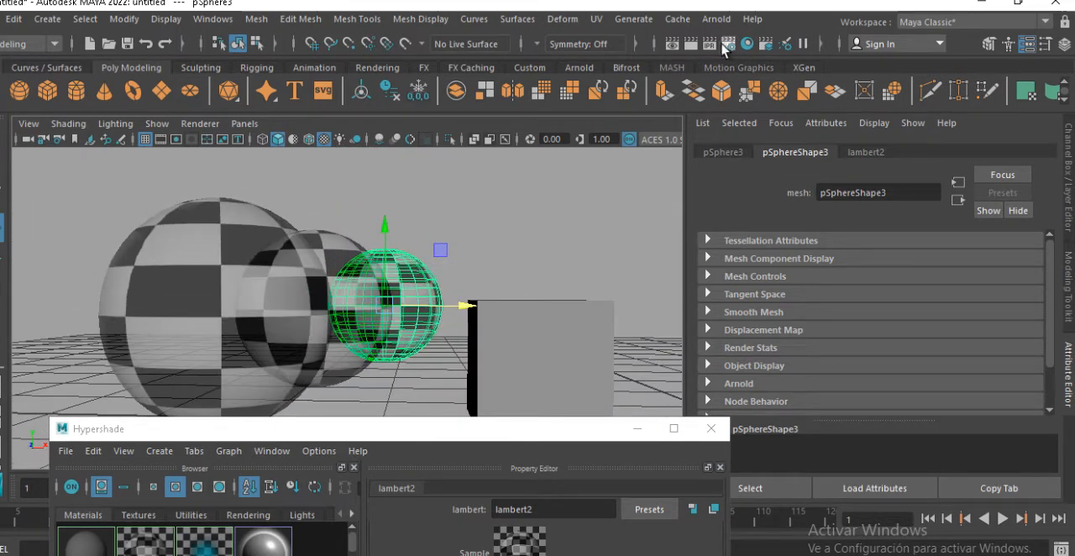
# Render the current frame with the three overlapping transparent spheres and minimize the Render View
pyautogui.click(690, 44)
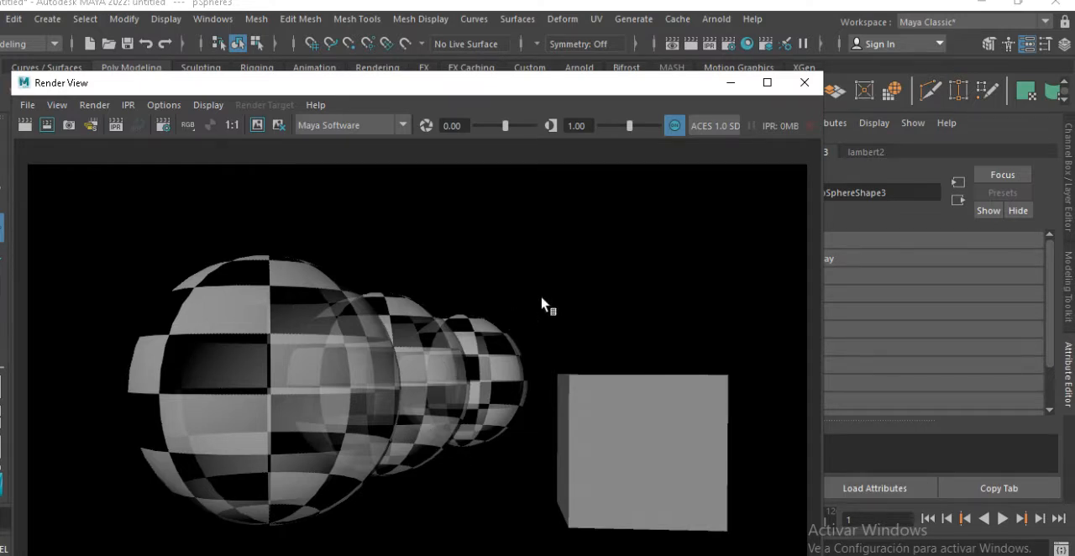
pyautogui.click(730, 84)
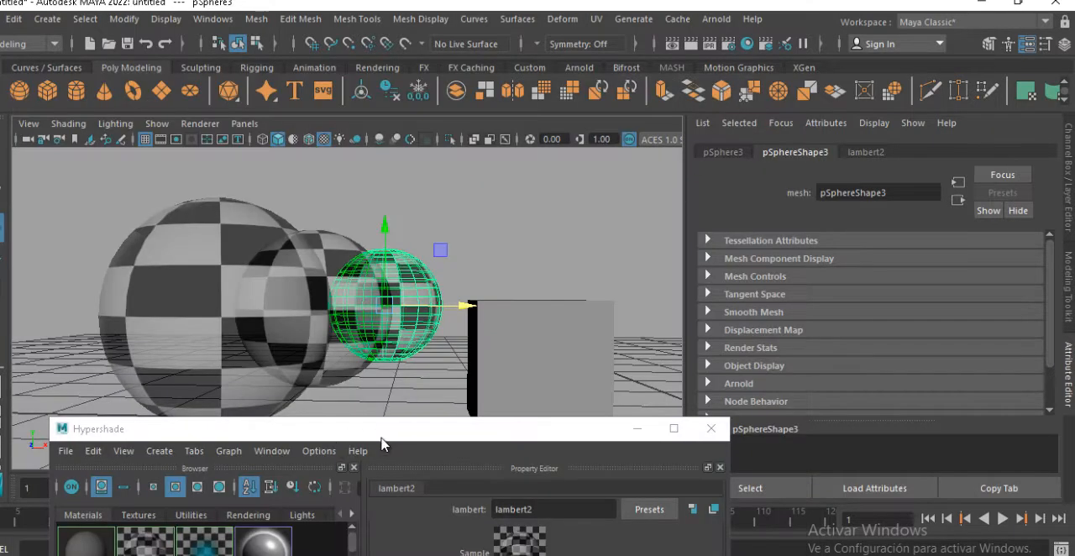
# Move the Hypershade back up over the viewport and return lambert2's Transparency to black
pyautogui.moveTo(384, 434); pyautogui.dragTo(378, 423)
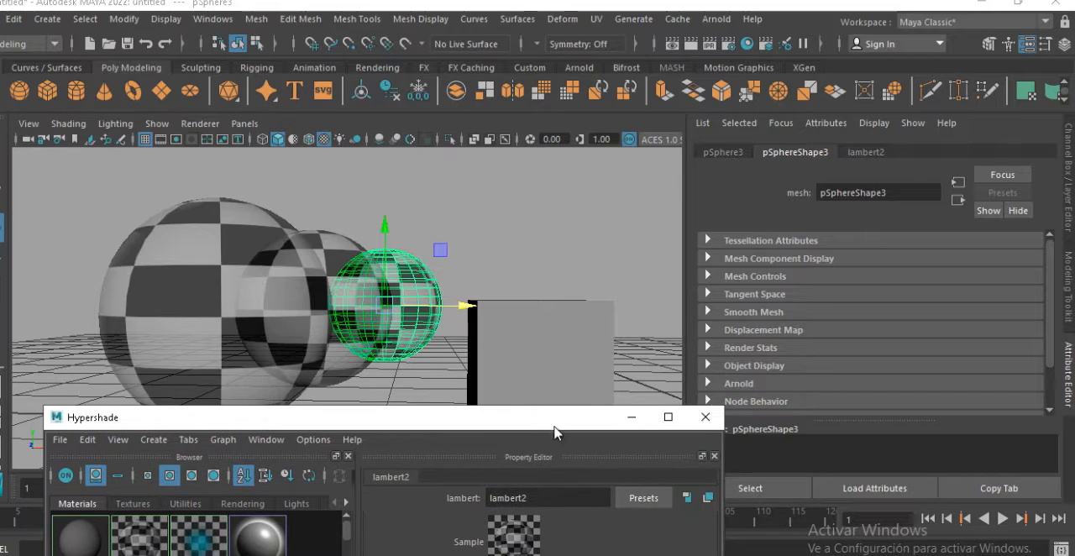
pyautogui.moveTo(554, 427); pyautogui.dragTo(542, 212)
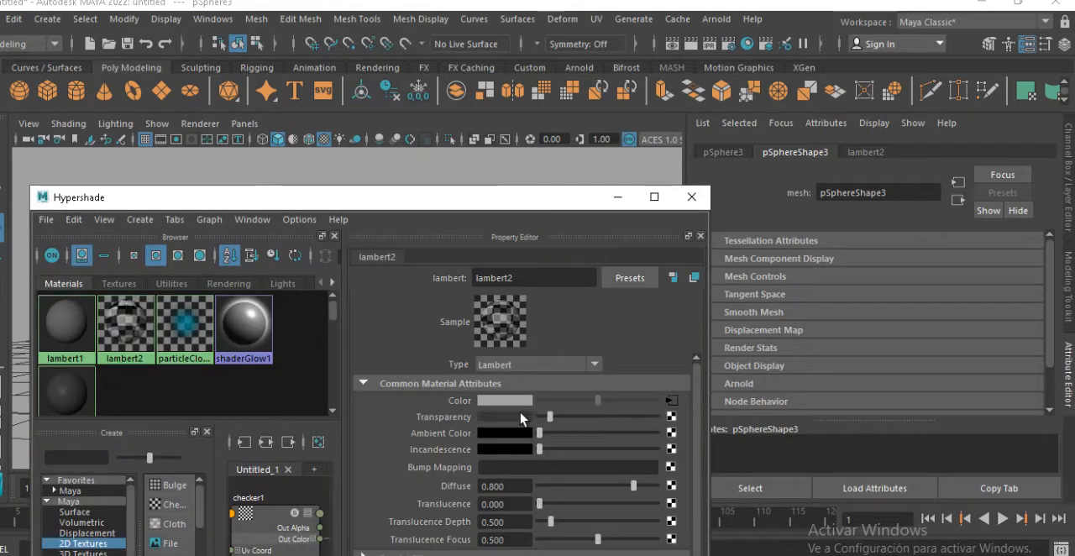
pyautogui.moveTo(479, 193); pyautogui.dragTo(616, 135)
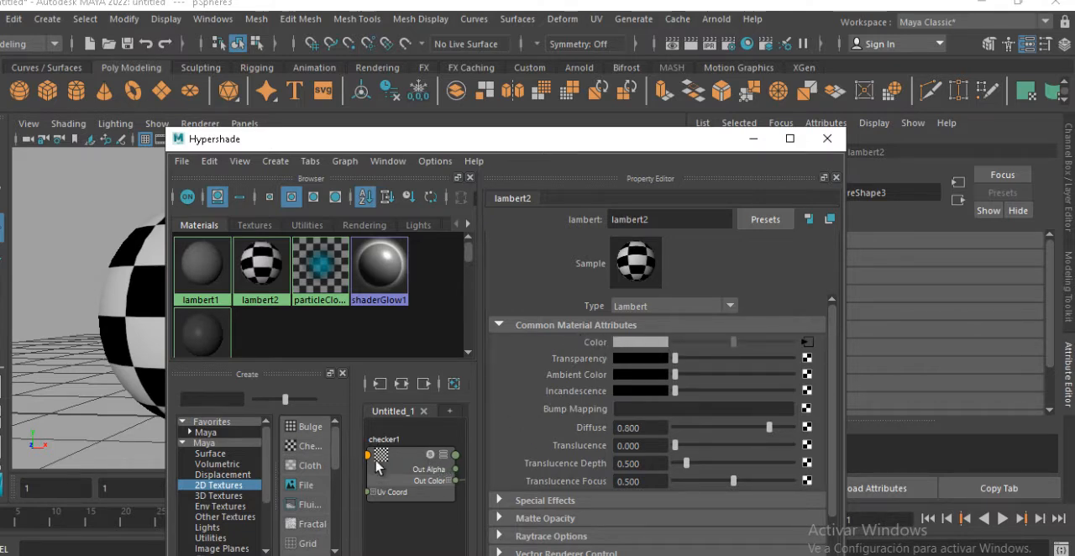
# Delete checker1's connection to lambert2 in the Hypershade node graph and reconnect the checker to the material's Color
pyautogui.click(407, 467)
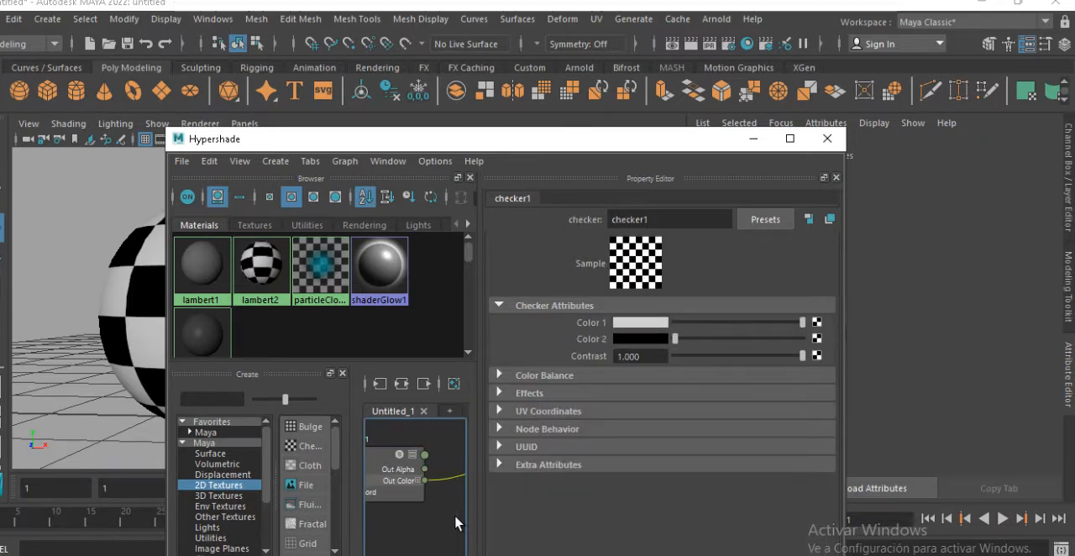
pyautogui.press('Delete')
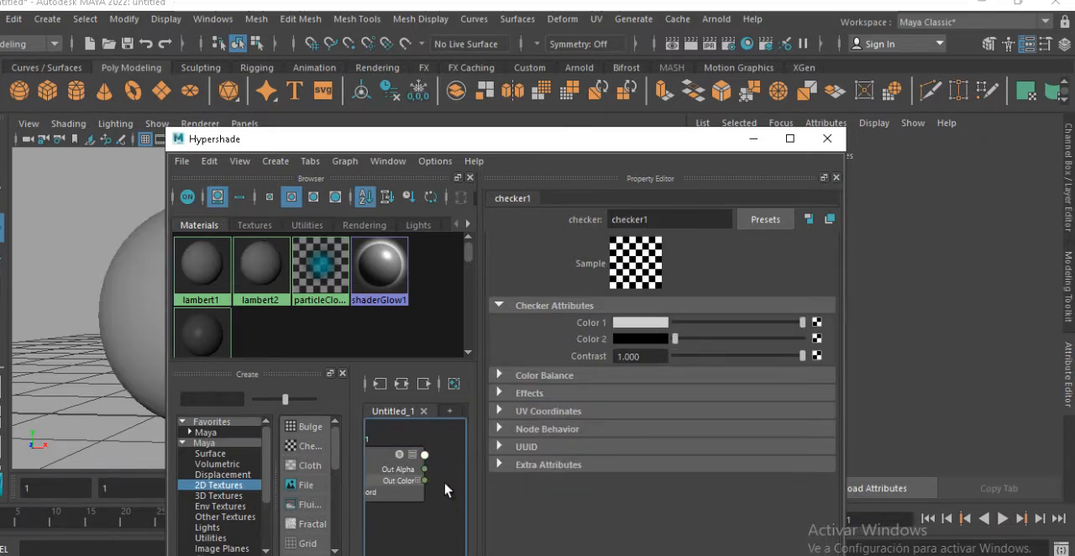
pyautogui.scroll(-3, 437, 478)
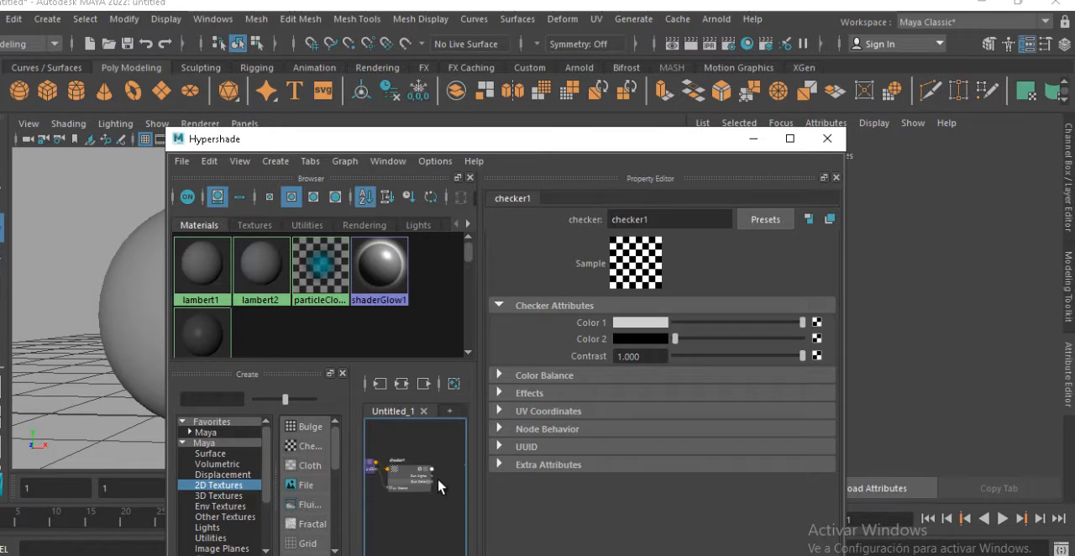
pyautogui.keyDown('alt'); pyautogui.moveTo(424, 475); pyautogui.dragTo(381, 475, button='middle'); pyautogui.keyUp('alt')
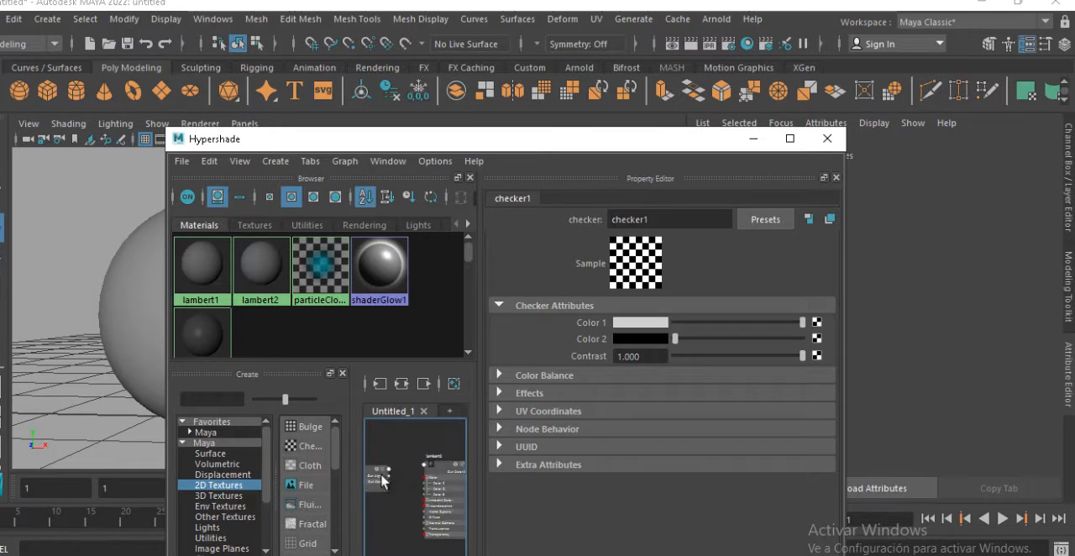
pyautogui.click(444, 477)
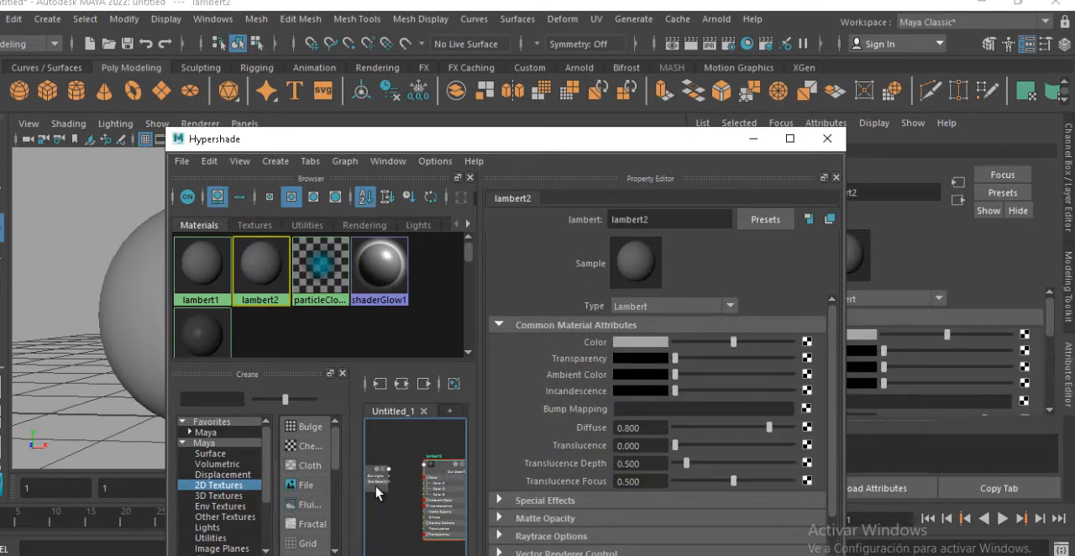
pyautogui.moveTo(376, 492); pyautogui.dragTo(603, 344, button='middle')
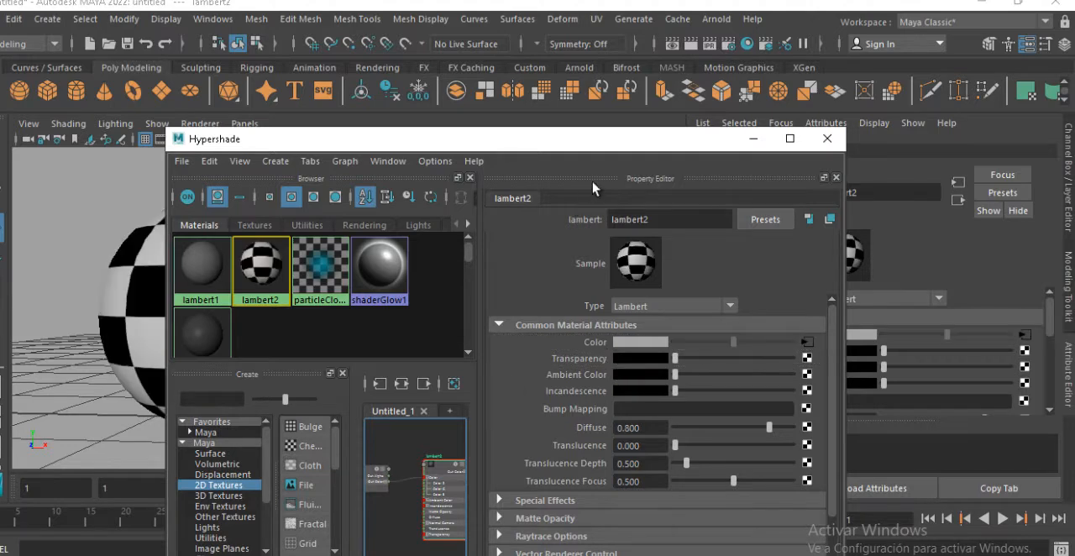
# Break the checker1 connection on lambert2's Color attribute in the Property Editor
pyautogui.moveTo(619, 151); pyautogui.dragTo(565, 164)
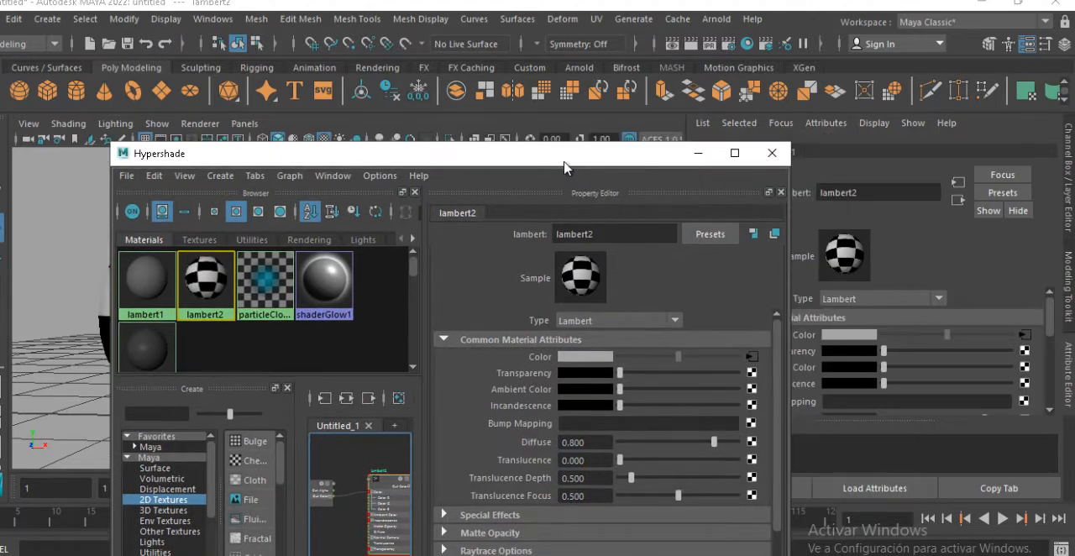
pyautogui.rightClick(542, 366)
pyautogui.click(538, 359)
pyautogui.rightClick(535, 355)
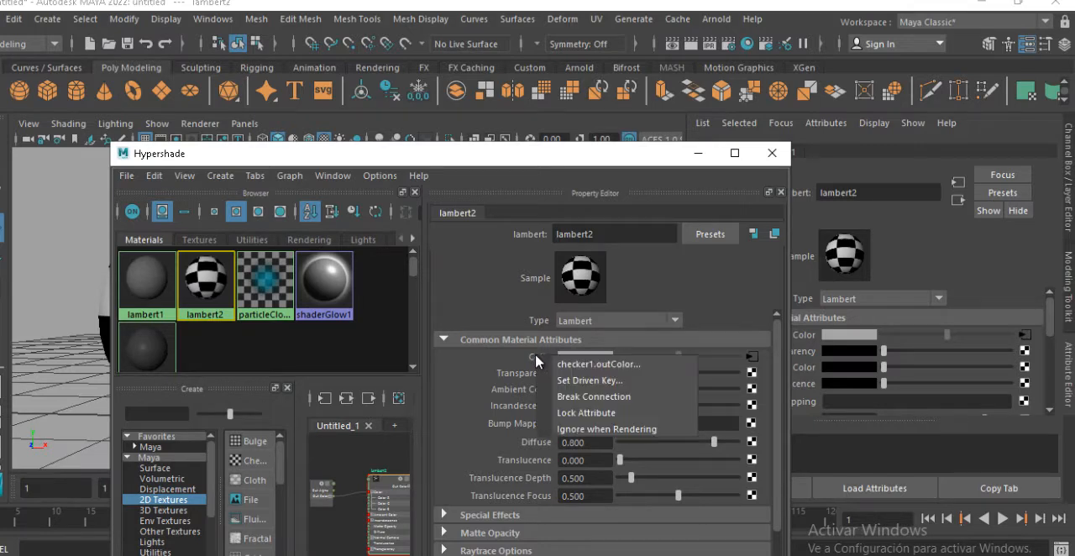
pyautogui.click(603, 402)
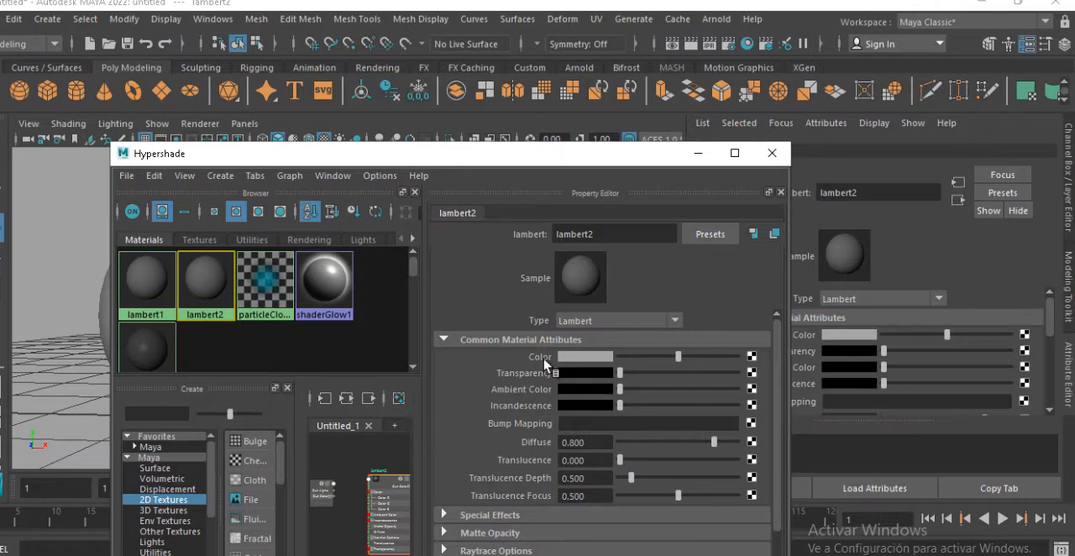
pyautogui.click(601, 360)
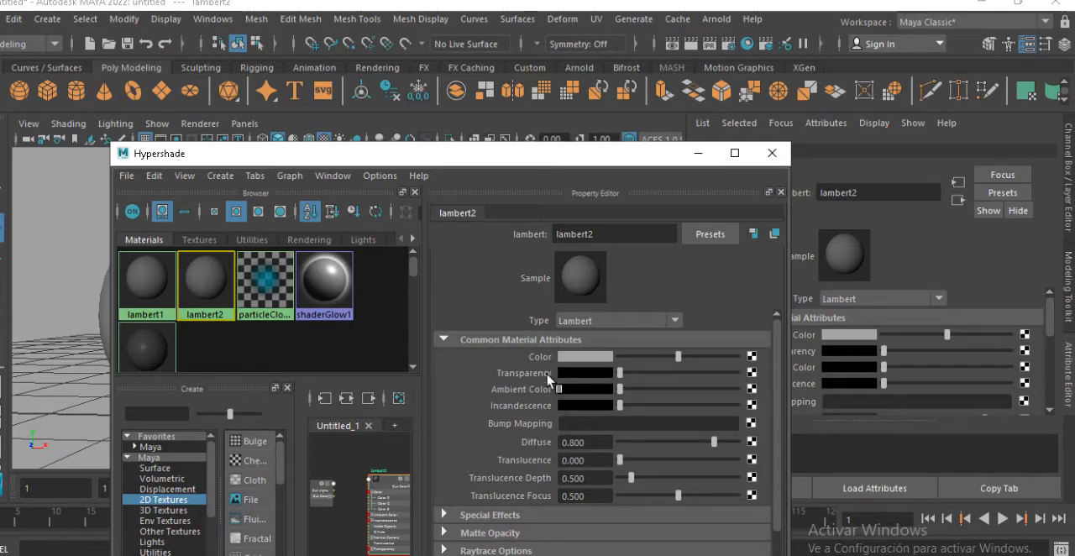
pyautogui.rightClick(543, 360)
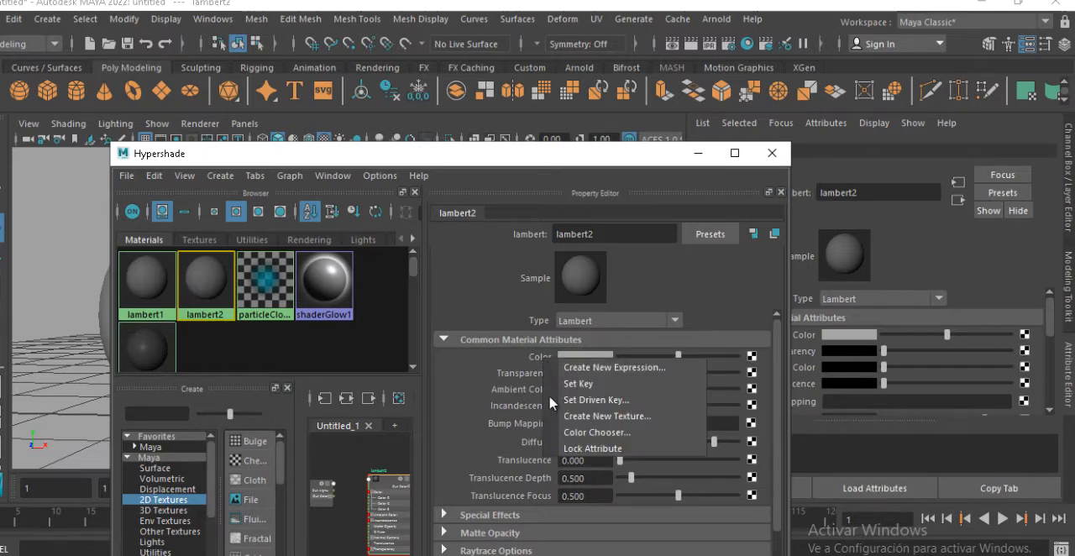
pyautogui.click(477, 371)
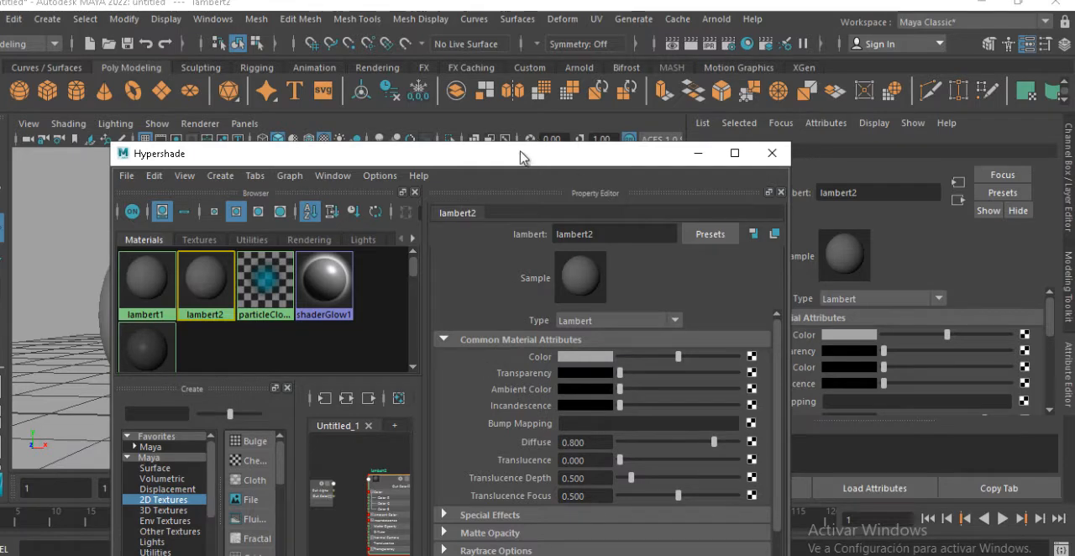
# Connect checker1 from the node graph to lambert2's Transparency attribute
pyautogui.moveTo(521, 157); pyautogui.dragTo(637, 134)
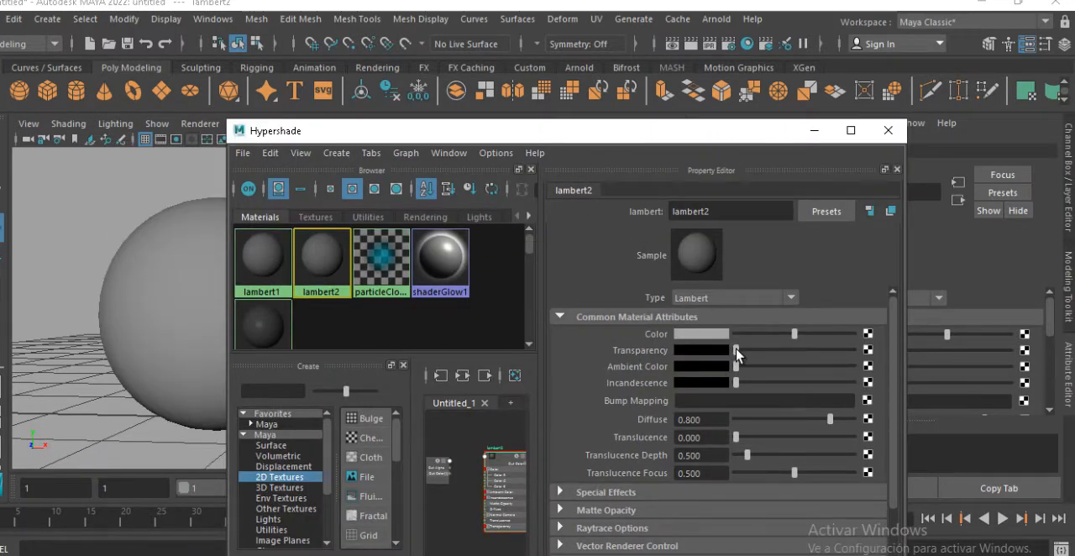
pyautogui.moveTo(736, 351)
pyautogui.mouseDown()
pyautogui.moveTo(773, 353)
pyautogui.moveTo(736, 353)
pyautogui.mouseUp()
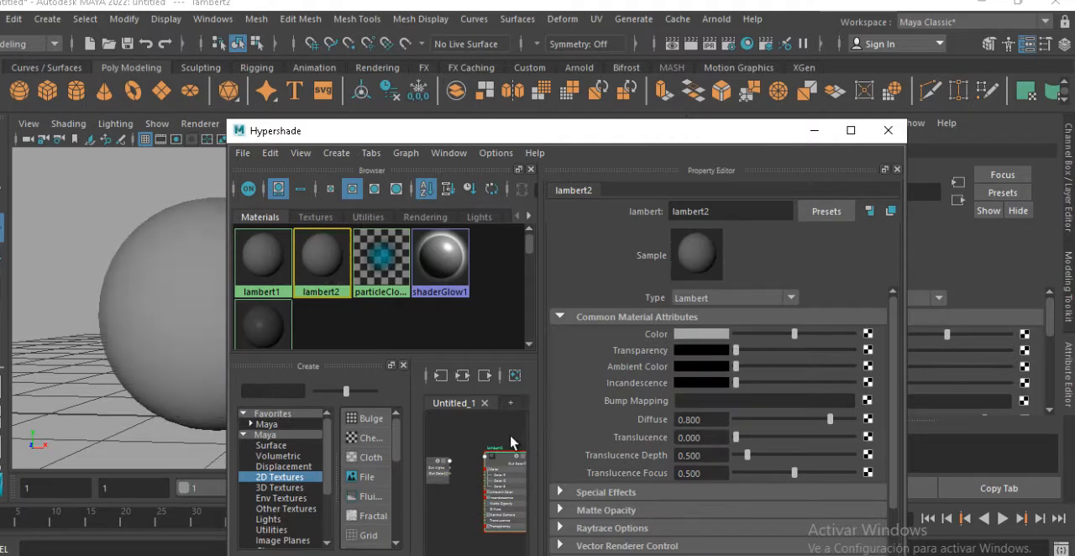
pyautogui.keyDown('alt'); pyautogui.moveTo(490, 440); pyautogui.dragTo(515, 438, button='middle'); pyautogui.keyUp('alt')
pyautogui.scroll(5, 491, 472)
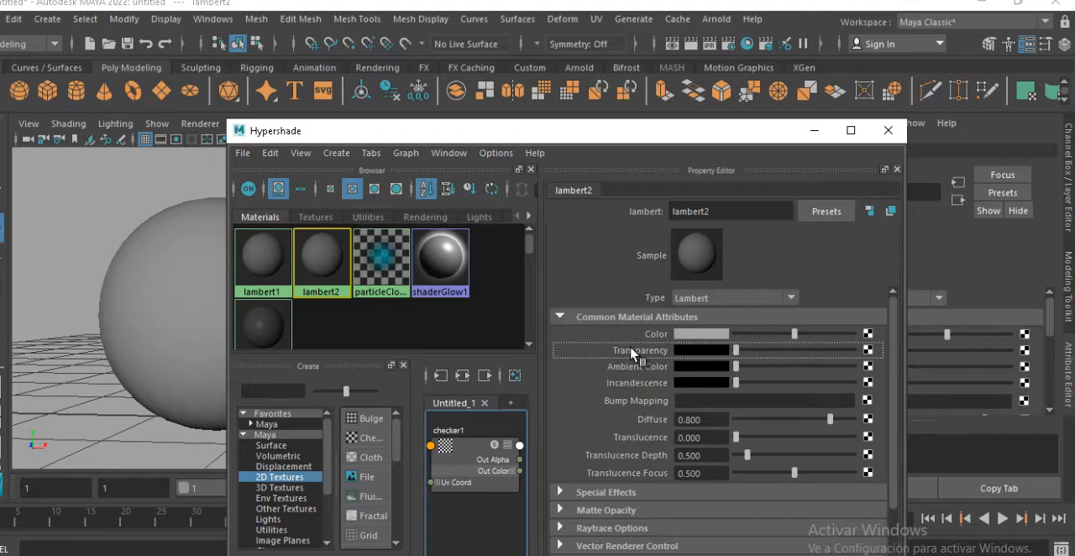
pyautogui.moveTo(631, 352); pyautogui.dragTo(632, 353, button='middle')
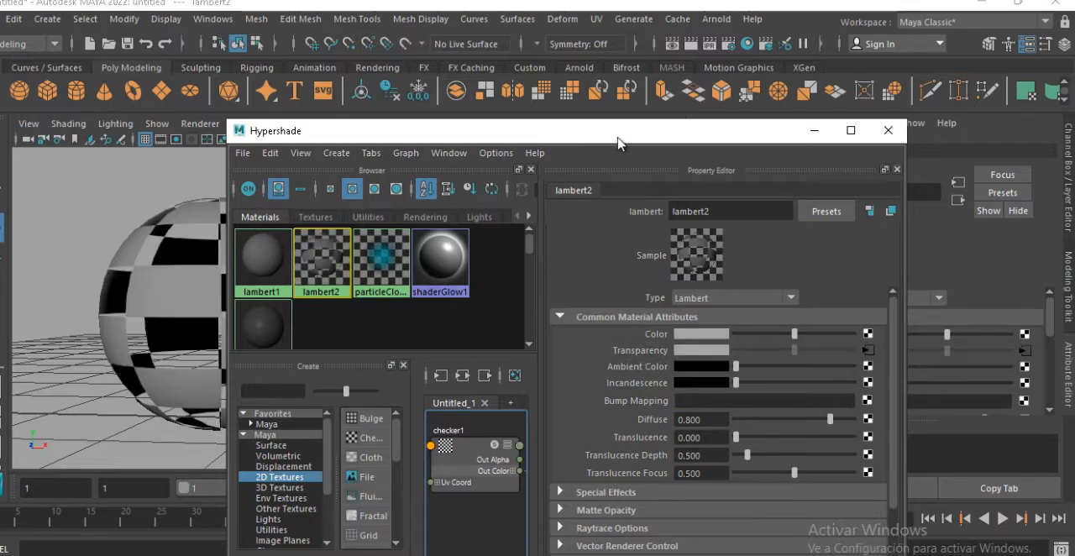
# Move the Hypershade aside to inspect the checker-driven transparency on the spheres and break the Transparency connection
pyautogui.moveTo(618, 144); pyautogui.dragTo(712, 147)
pyautogui.keyDown('alt'); pyautogui.moveTo(182, 291); pyautogui.dragTo(140, 296); pyautogui.keyUp('alt')
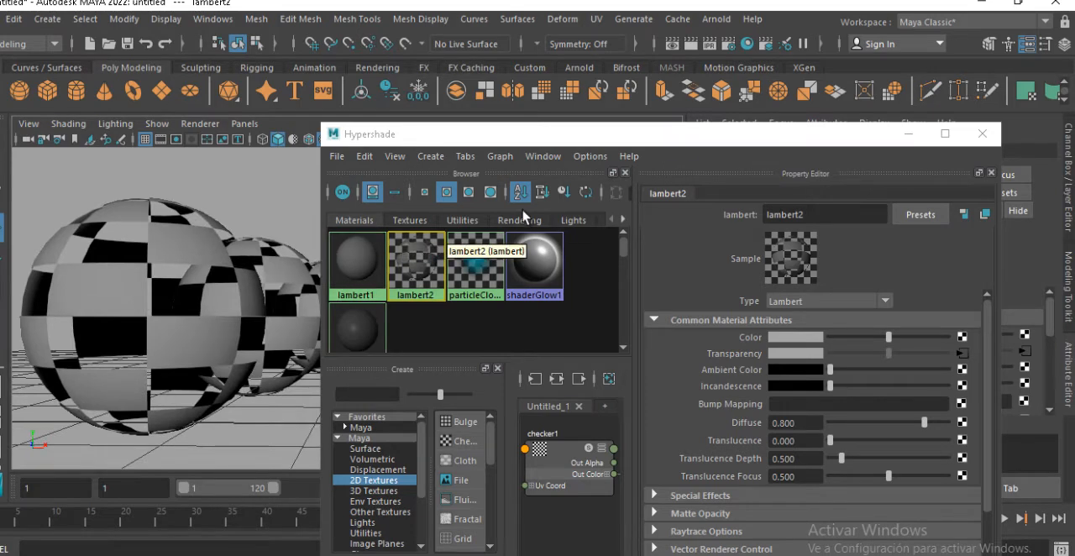
pyautogui.rightClick(718, 359)
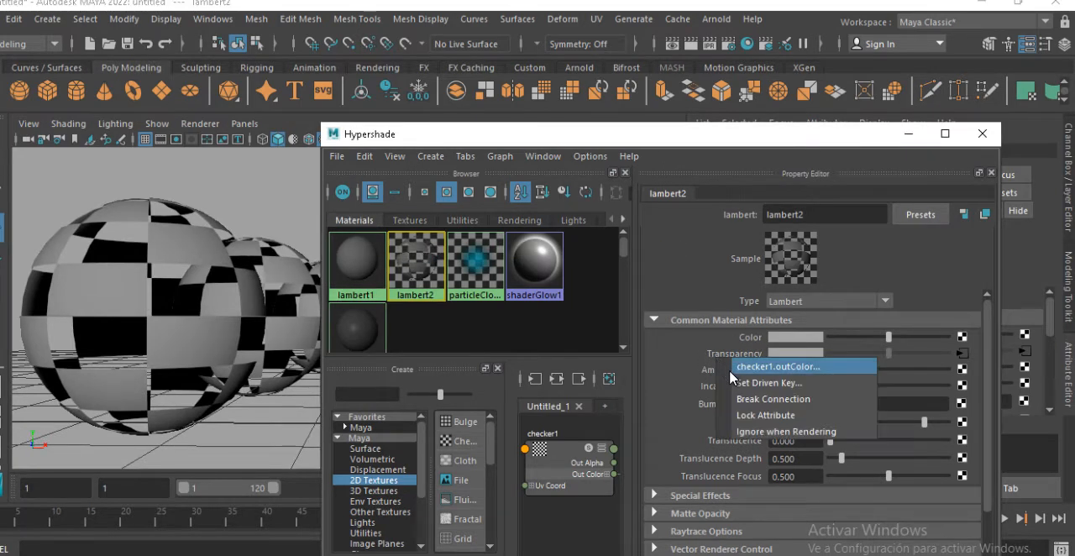
pyautogui.click(740, 400)
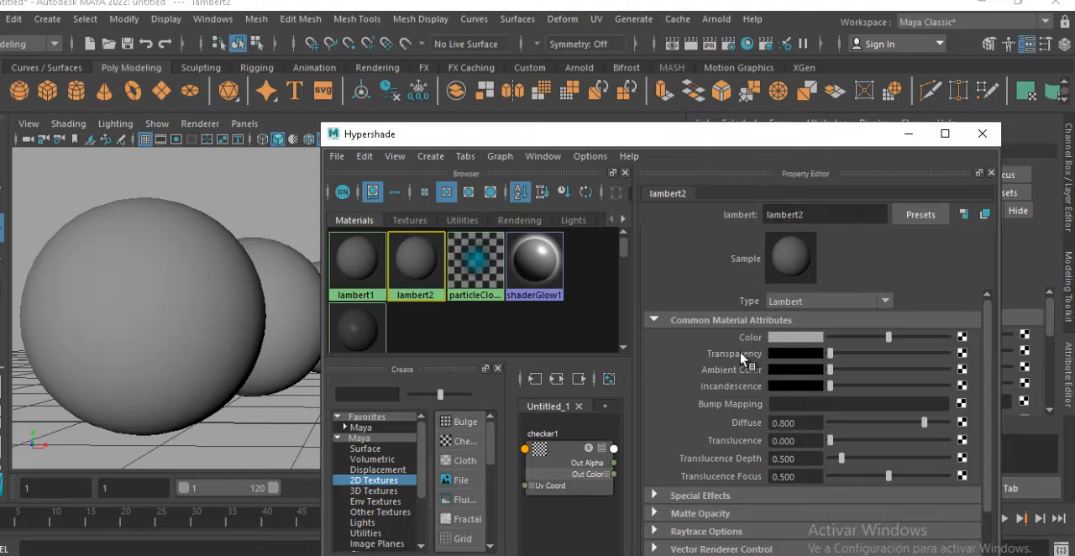
# Connect checker1 to lambert2's Ambient Color, inspect the spheres in the viewport and break the connection again
pyautogui.moveTo(825, 370)
pyautogui.mouseDown()
pyautogui.moveTo(898, 367)
pyautogui.moveTo(808, 375)
pyautogui.moveTo(906, 374)
pyautogui.moveTo(825, 386)
pyautogui.mouseUp()
pyautogui.click(567, 485)
pyautogui.moveTo(567, 485); pyautogui.dragTo(731, 369, button='middle')
pyautogui.keyDown('alt'); pyautogui.moveTo(276, 444); pyautogui.dragTo(315, 407); pyautogui.keyUp('alt')
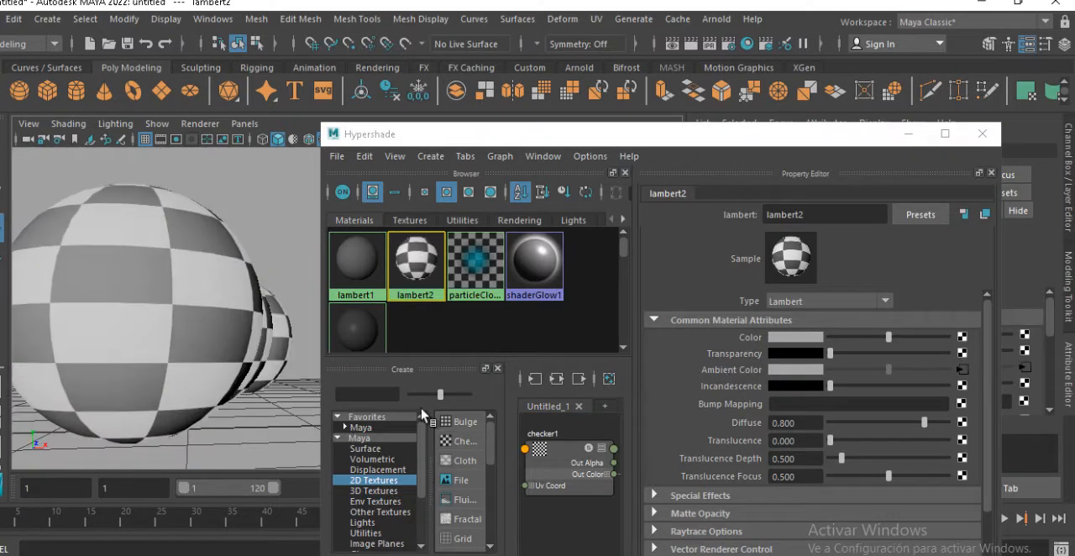
pyautogui.rightClick(767, 370)
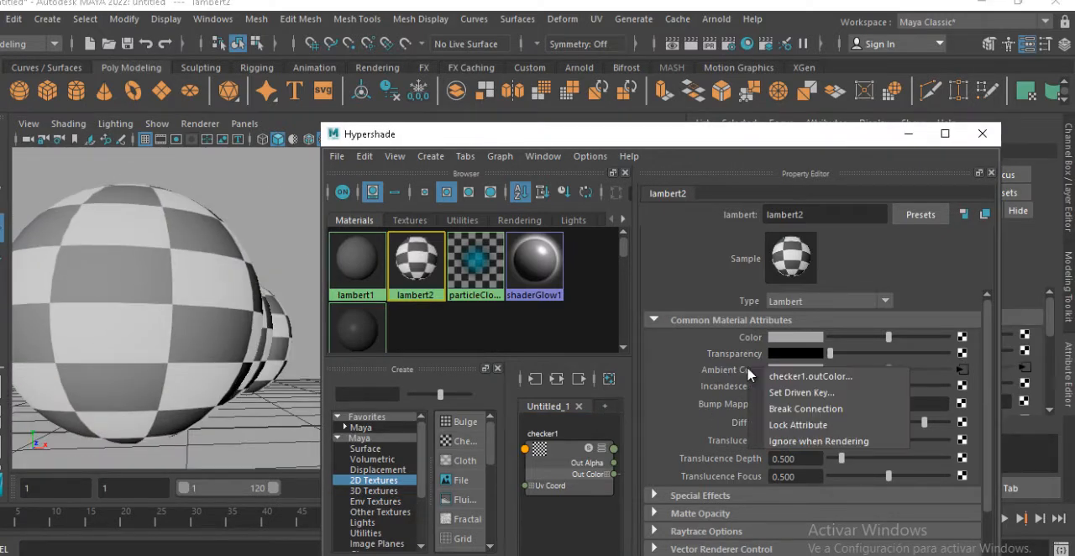
pyautogui.click(792, 409)
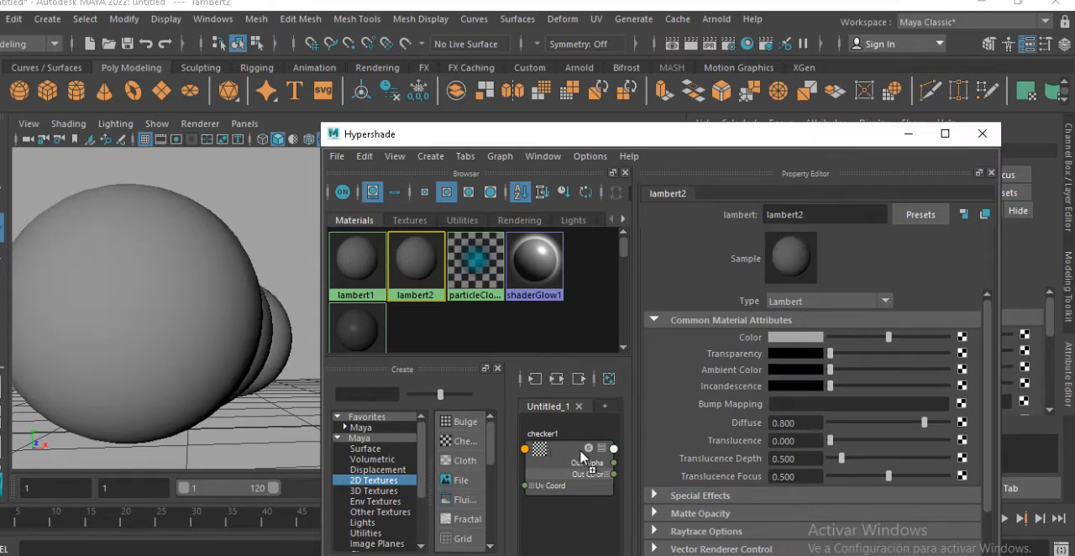
# Connect checker1 to lambert2's Incandescence and break that connection again
pyautogui.moveTo(582, 456); pyautogui.dragTo(725, 386, button='middle')
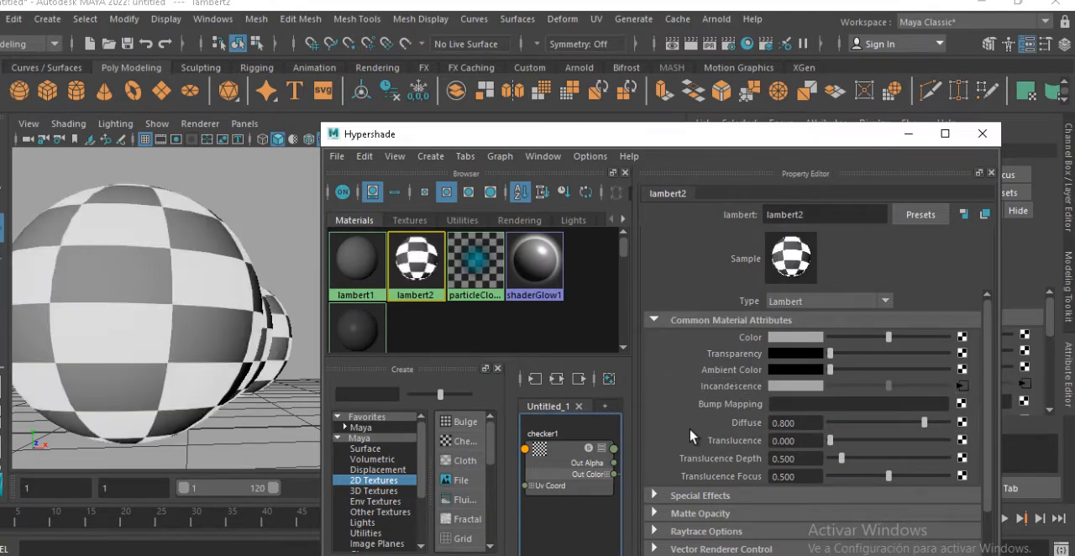
pyautogui.rightClick(727, 393)
pyautogui.click(776, 433)
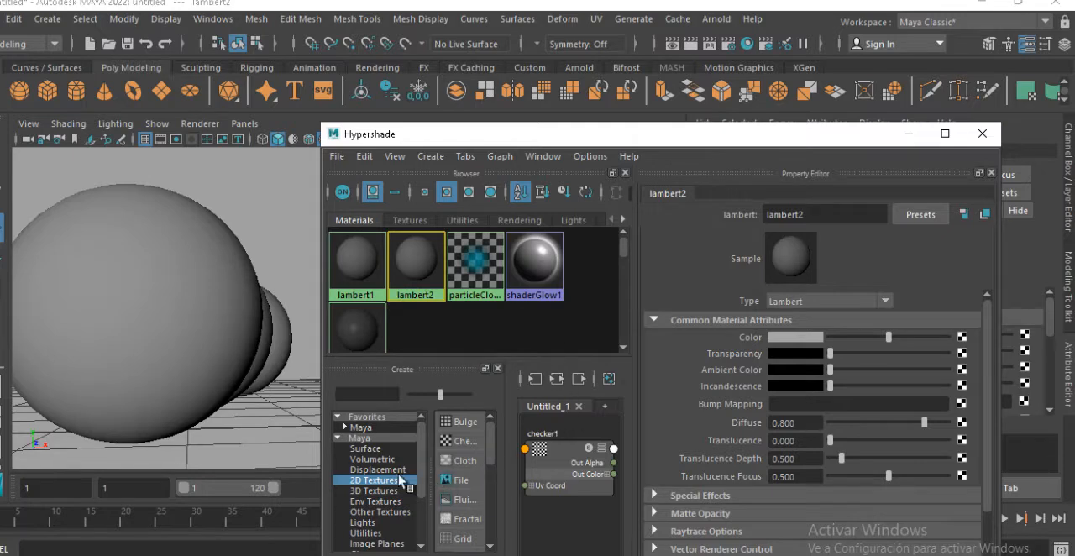
# Create a Blinn material, separate its nodes from checker1 in the graph and bring up its Specular Shading attributes
pyautogui.click(361, 427)
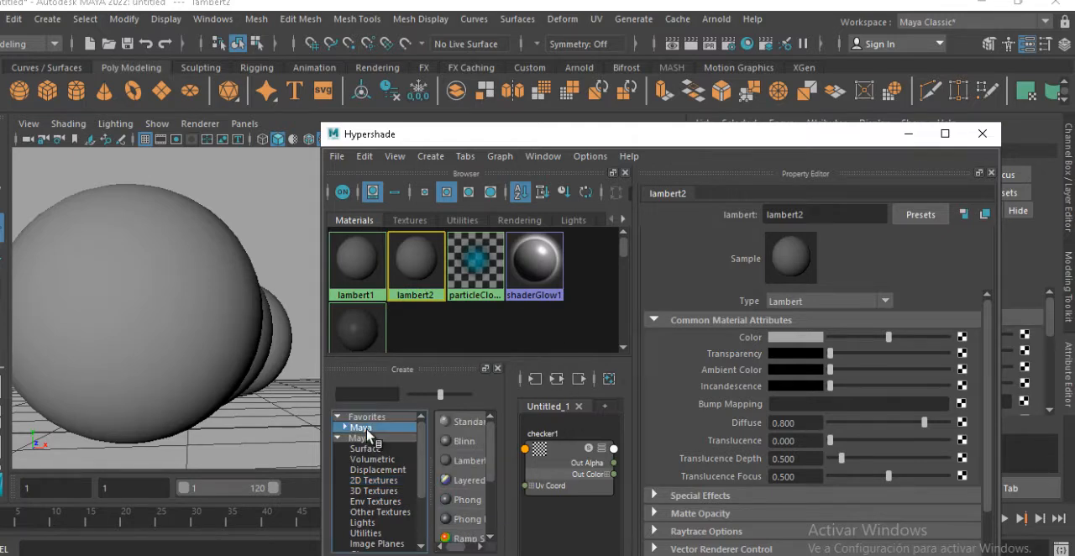
pyautogui.click(466, 441)
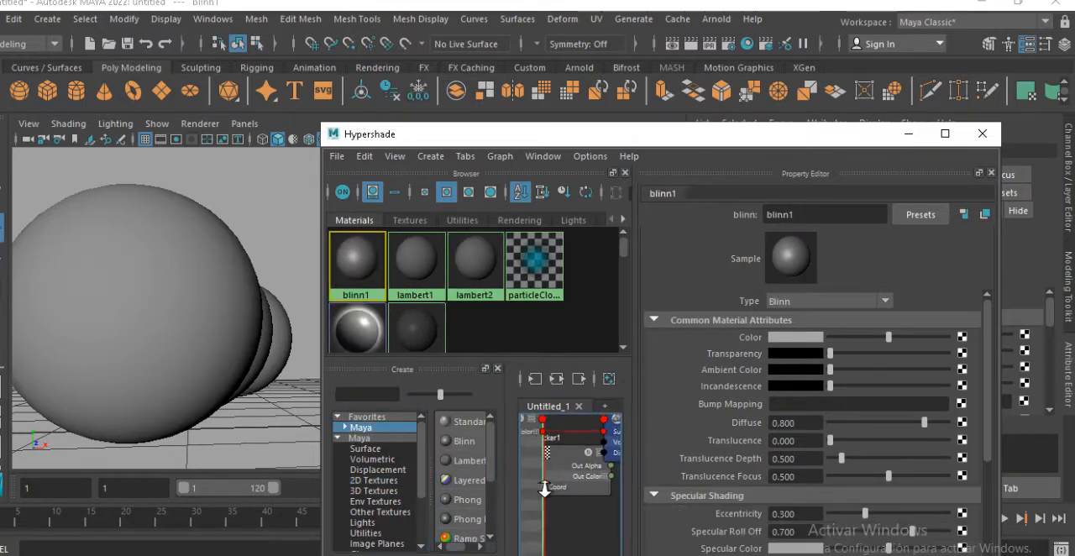
pyautogui.keyDown('alt'); pyautogui.moveTo(571, 444); pyautogui.dragTo(581, 414, button='middle'); pyautogui.keyUp('alt')
pyautogui.moveTo(543, 463); pyautogui.dragTo(549, 530)
pyautogui.moveTo(606, 451); pyautogui.dragTo(602, 541)
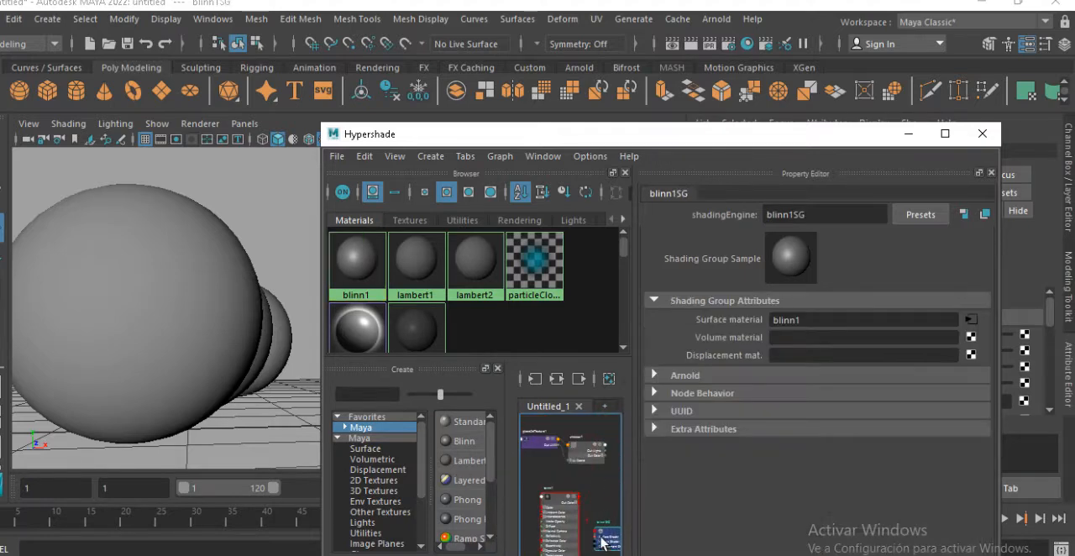
pyautogui.click(566, 515)
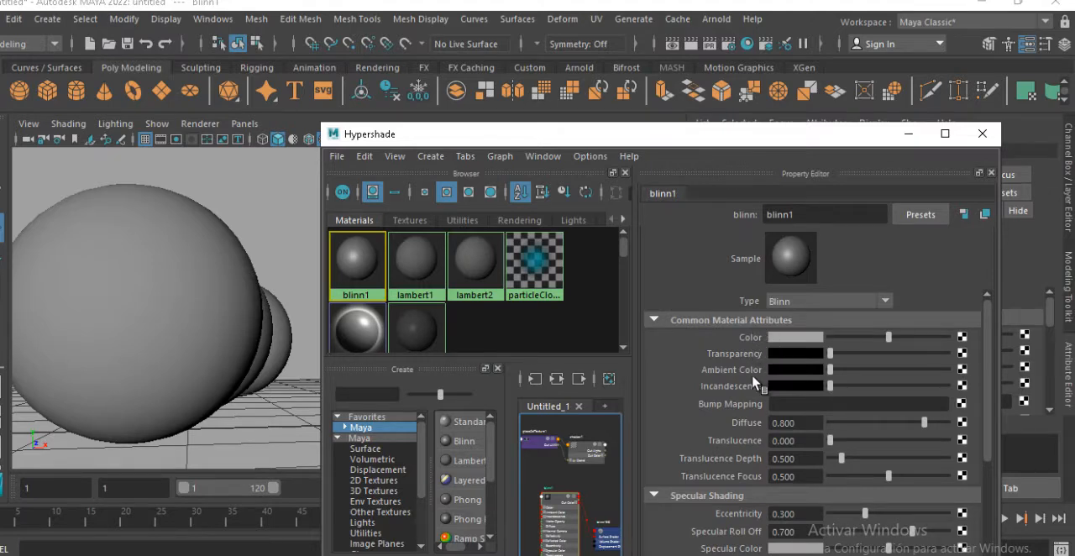
pyautogui.scroll(-3, 747, 430)
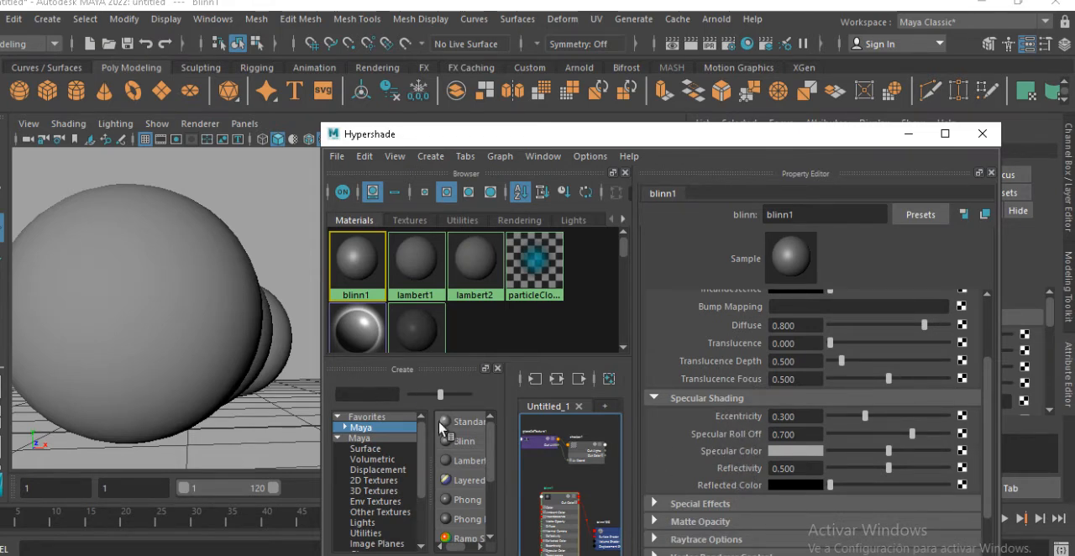
# Arrange the checker1 and blinn1 nodes side by side in the node graph
pyautogui.moveTo(565, 468)
pyautogui.keyDown('alt'); pyautogui.mouseDown(button='middle')
pyautogui.moveTo(582, 487)
pyautogui.moveTo(578, 460)
pyautogui.mouseUp(button='middle'); pyautogui.keyUp('alt')
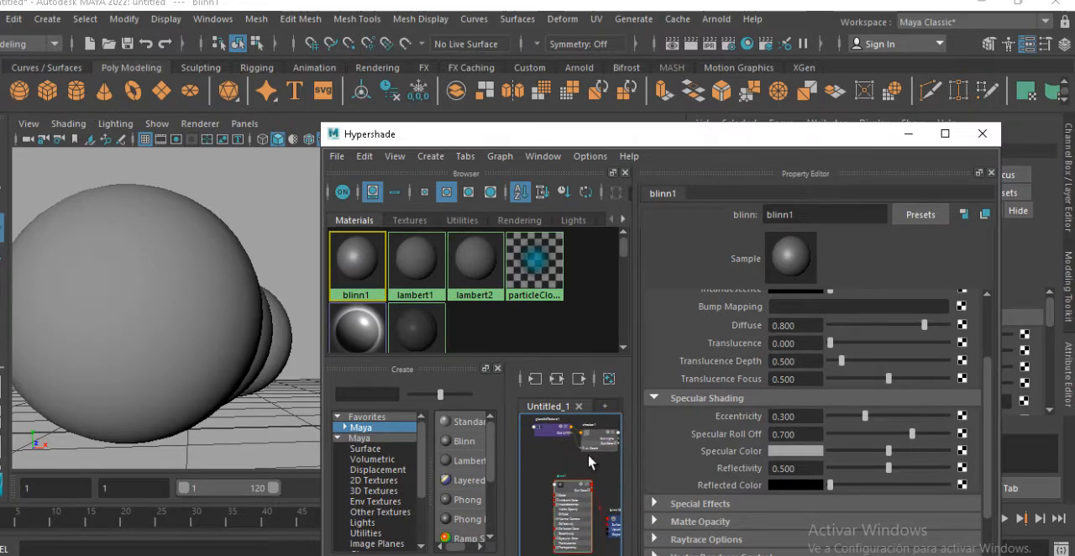
pyautogui.moveTo(591, 444); pyautogui.dragTo(535, 469)
pyautogui.moveTo(569, 497); pyautogui.dragTo(600, 464)
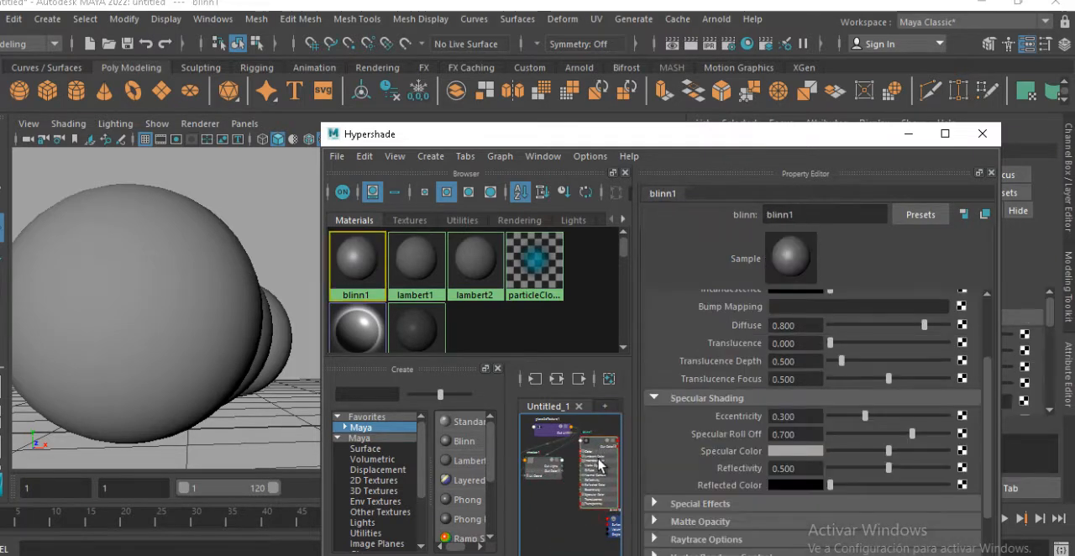
# Assign the blinn1 material to the front sphere in the viewport
pyautogui.keyDown('alt'); pyautogui.moveTo(207, 315); pyautogui.dragTo(249, 359); pyautogui.keyUp('alt')
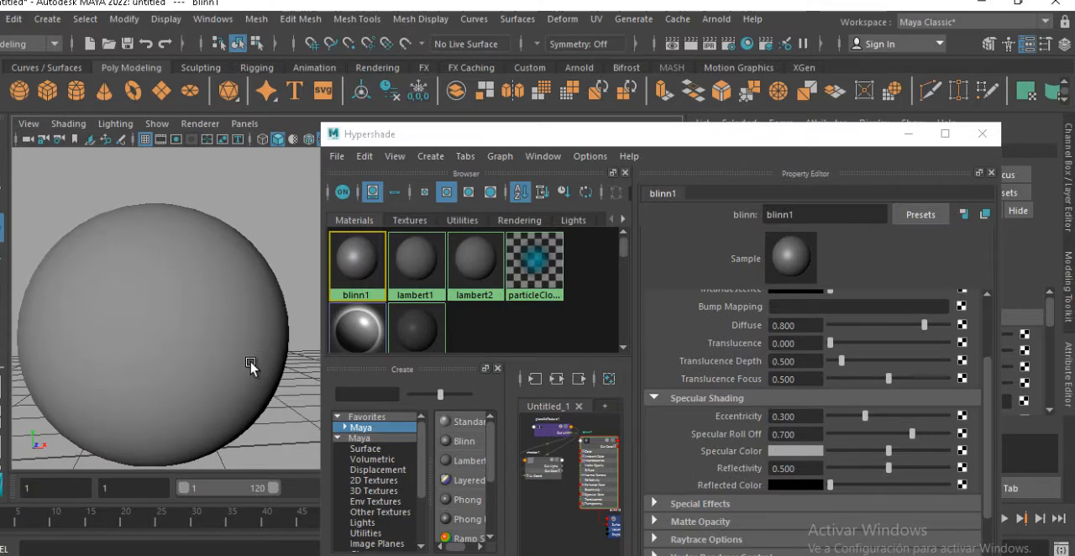
pyautogui.moveTo(374, 268); pyautogui.dragTo(201, 382, button='middle')
pyautogui.scroll(3, 538, 501)
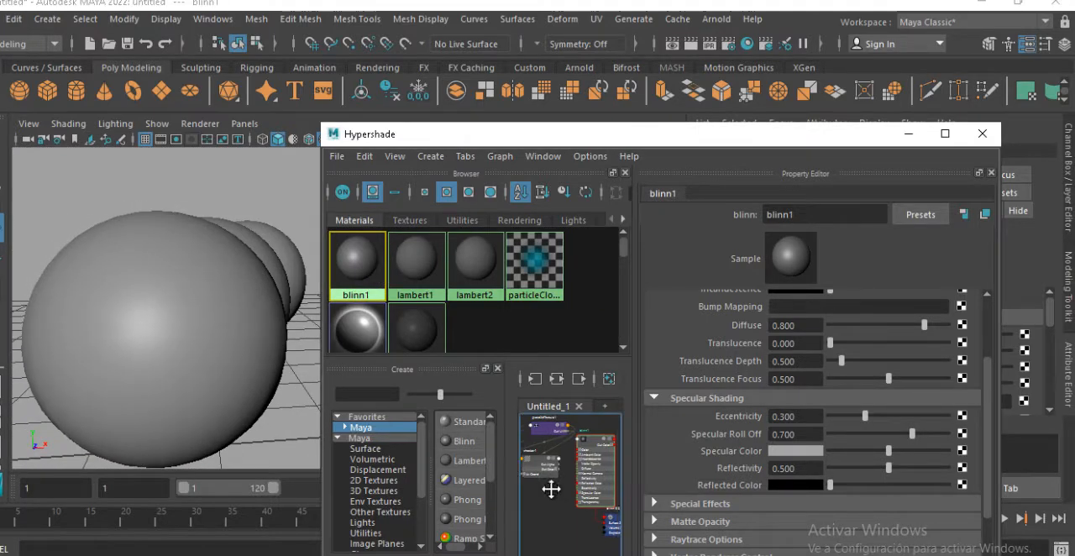
# Connect checker1 from the node graph to blinn1's Specular Color attribute
pyautogui.moveTo(541, 501); pyautogui.dragTo(559, 508, button='middle')
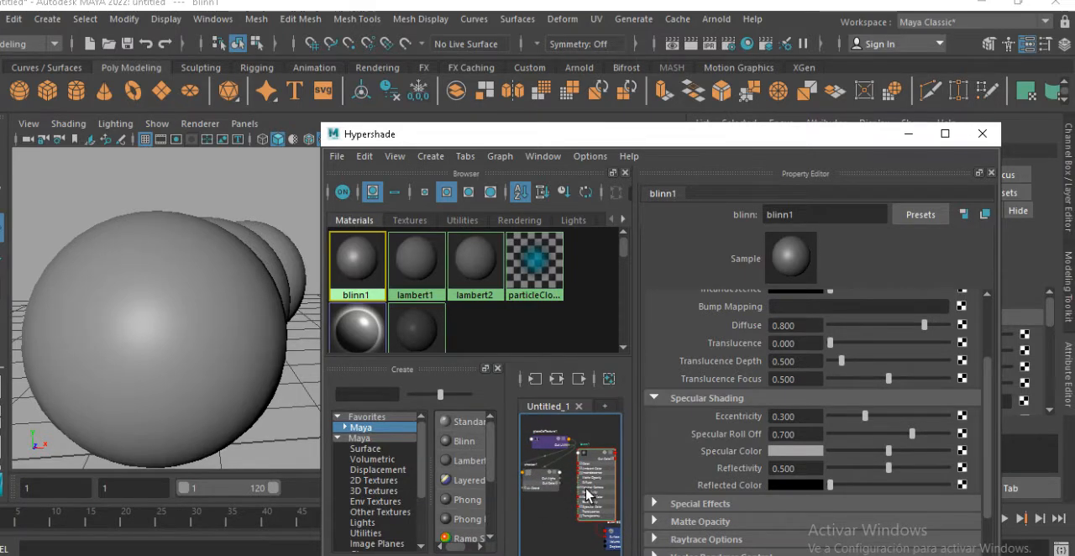
pyautogui.click(554, 489)
pyautogui.click(589, 491)
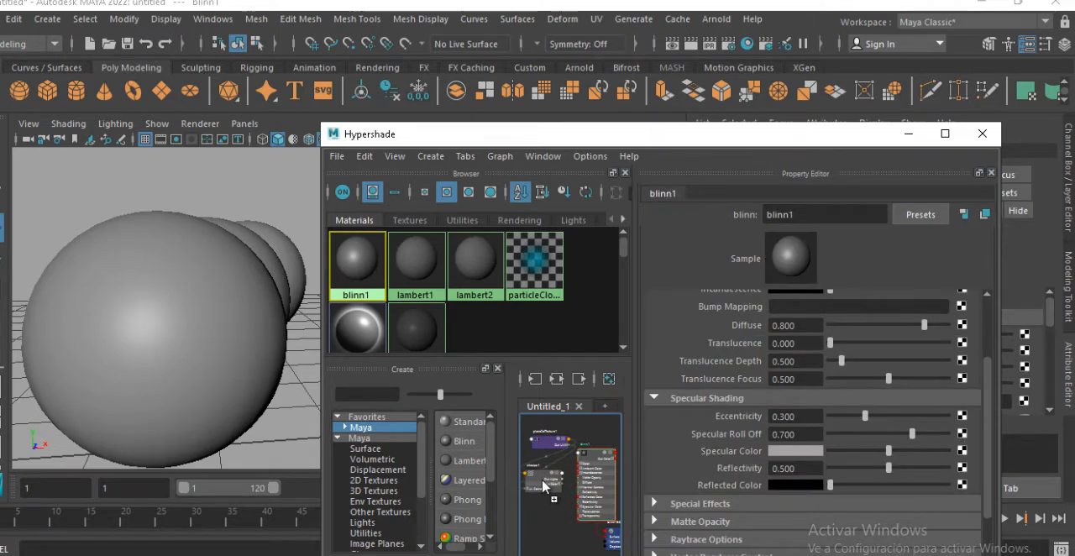
pyautogui.moveTo(632, 490); pyautogui.dragTo(750, 454, button='middle')
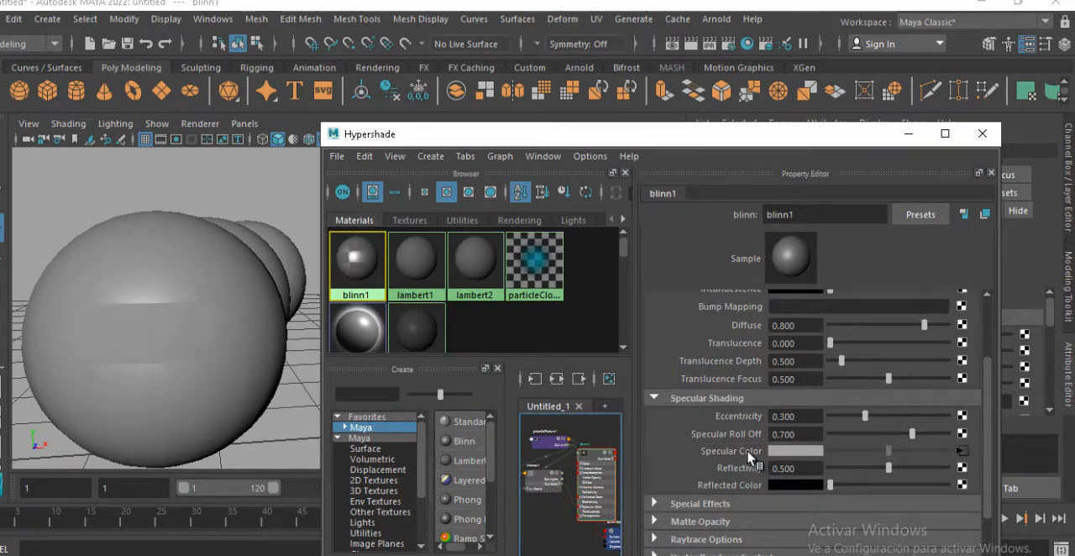
# Inspect the checker-driven specular highlight on the sphere from another angle and in a render, leaving the render minimized
pyautogui.moveTo(216, 339)
pyautogui.keyDown('alt'); pyautogui.mouseDown()
pyautogui.moveTo(221, 304)
pyautogui.moveTo(205, 329)
pyautogui.moveTo(214, 325)
pyautogui.mouseUp(); pyautogui.keyUp('alt')
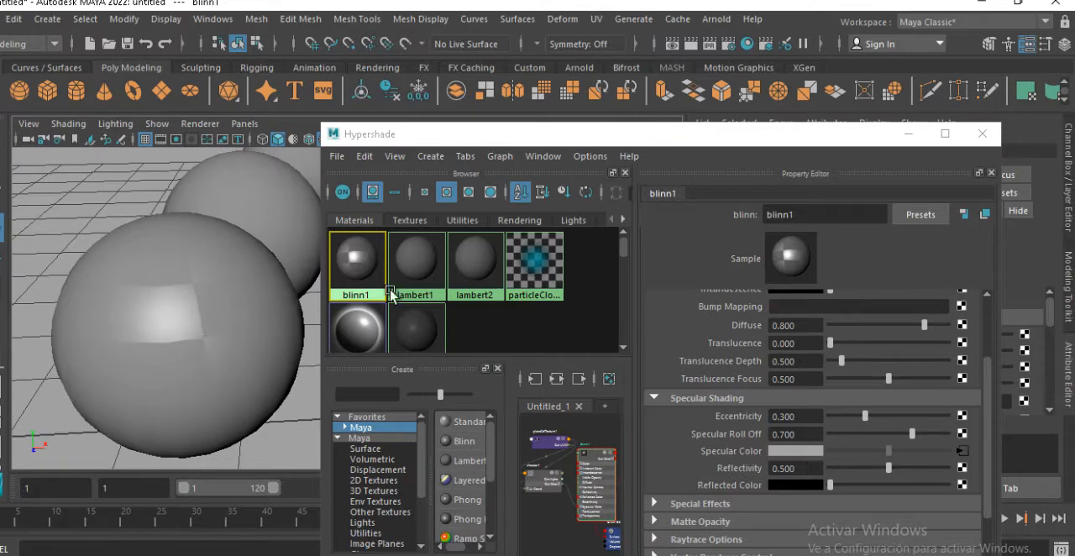
pyautogui.click(689, 49)
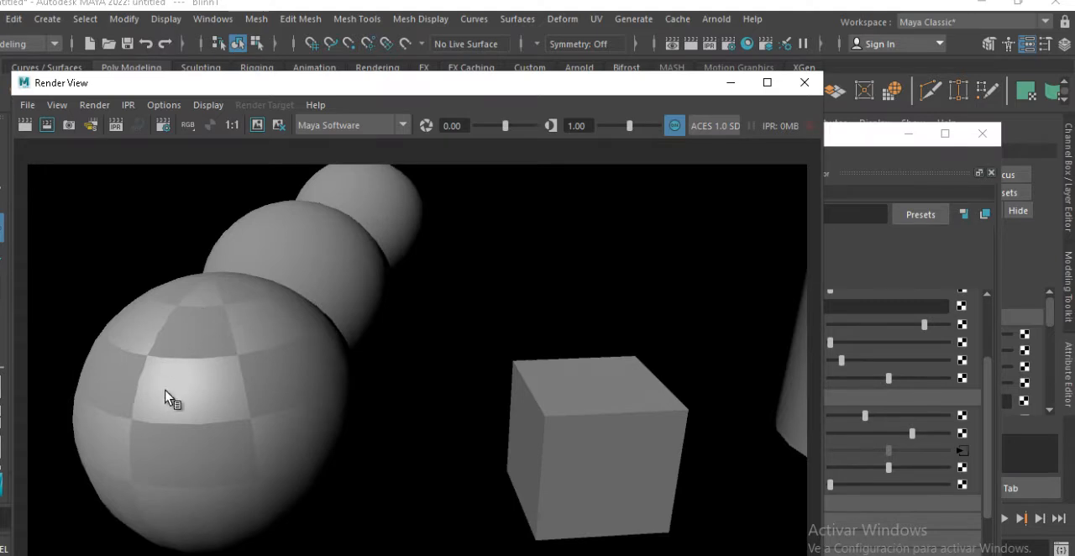
pyautogui.click(729, 82)
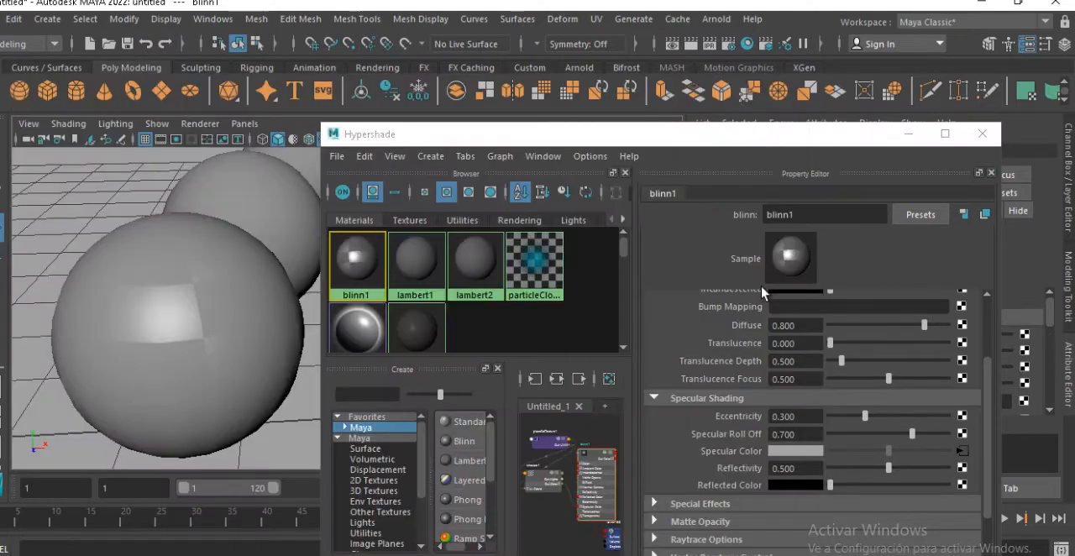
# Break blinn1's Specular Color connection and set Eccentricity to 0.168 and Specular Roll Off to 1.000
pyautogui.rightClick(752, 454)
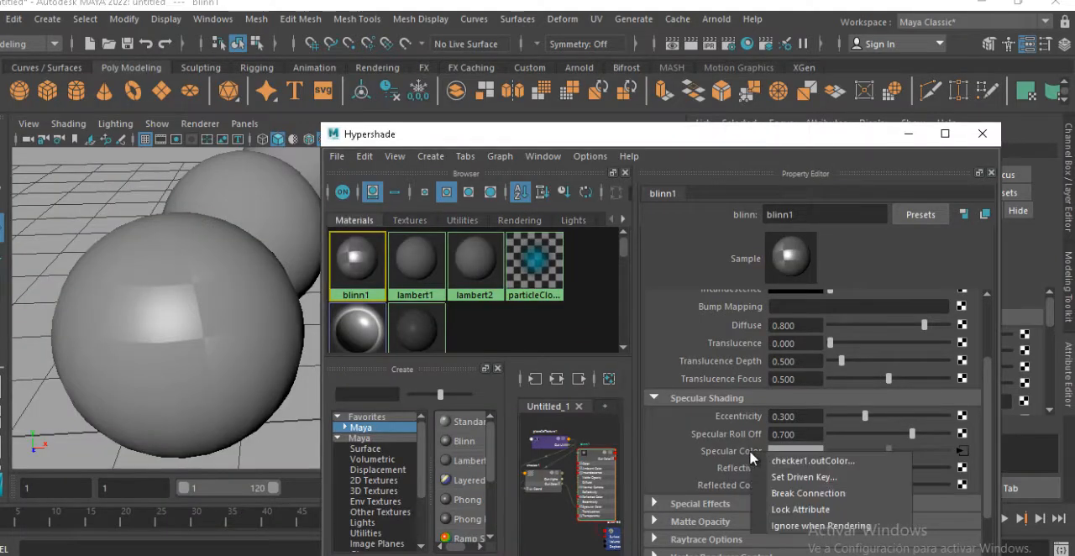
pyautogui.click(779, 493)
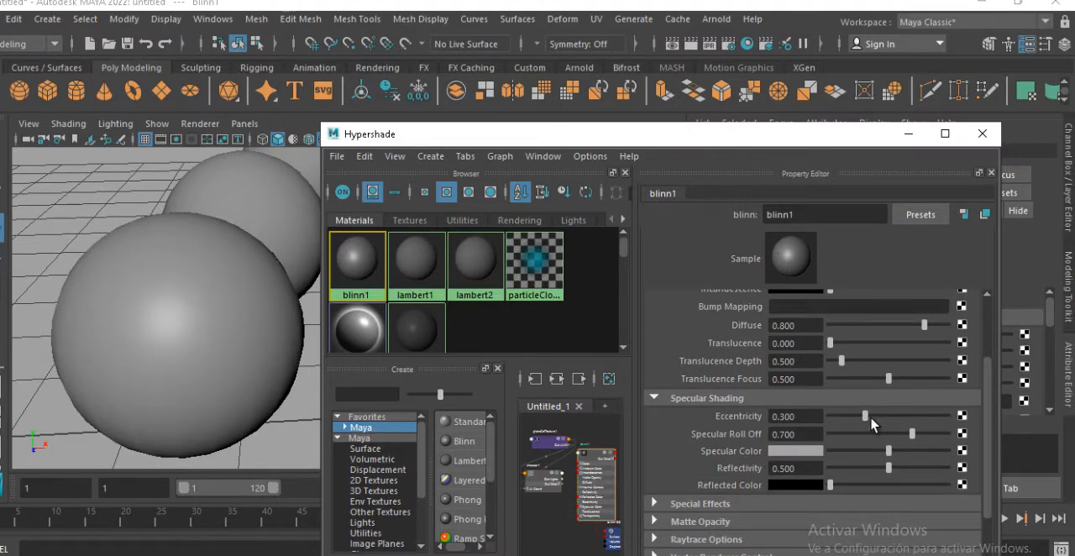
pyautogui.moveTo(865, 416)
pyautogui.mouseDown()
pyautogui.moveTo(892, 416)
pyautogui.moveTo(839, 416)
pyautogui.moveTo(883, 416)
pyautogui.moveTo(854, 415)
pyautogui.moveTo(895, 433)
pyautogui.moveTo(957, 426)
pyautogui.moveTo(880, 416)
pyautogui.moveTo(915, 417)
pyautogui.moveTo(829, 427)
pyautogui.moveTo(861, 435)
pyautogui.mouseUp()
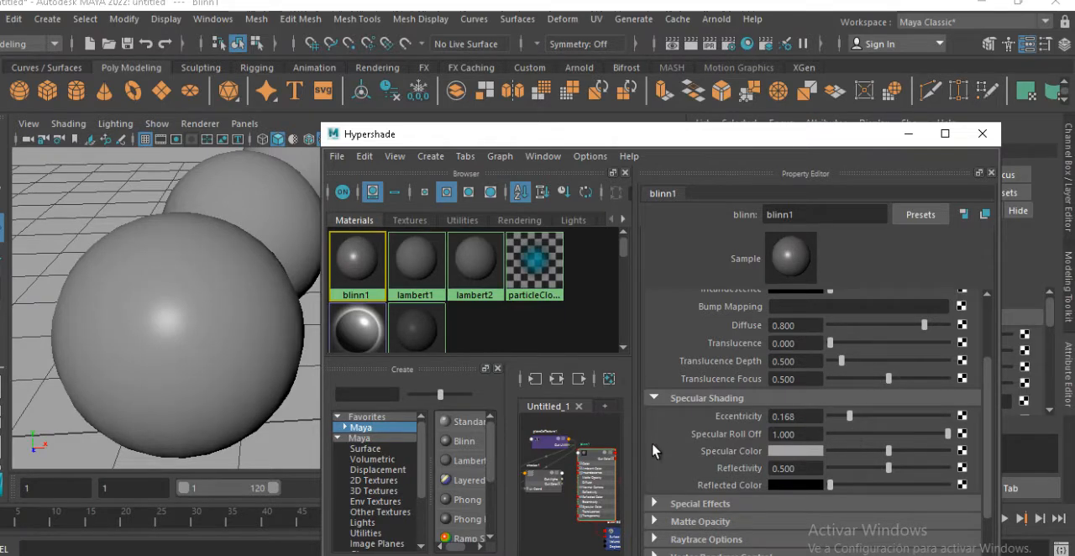
# Connect checker1 to blinn1's Specular Roll Off and render the scene
pyautogui.click(540, 487)
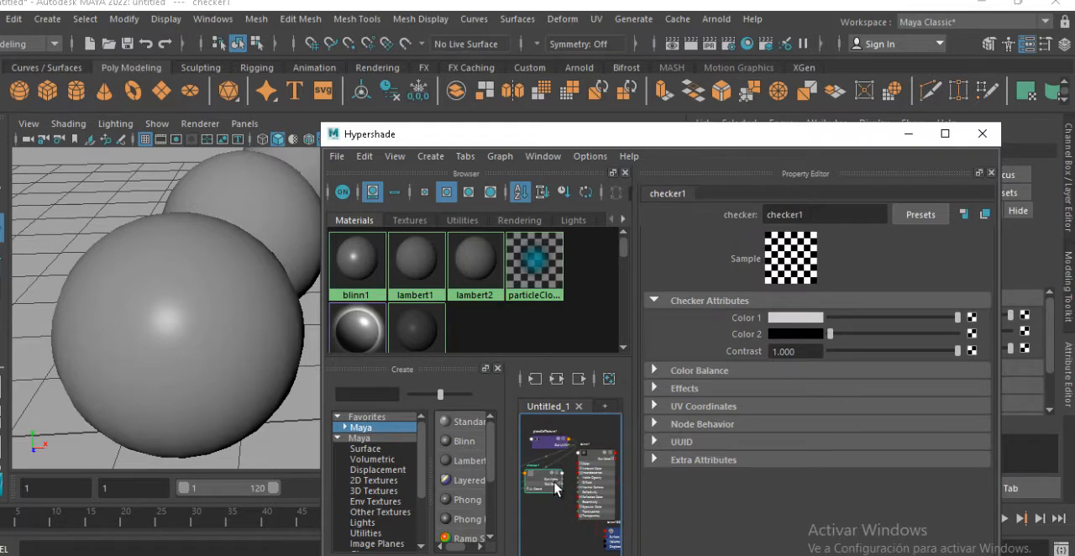
pyautogui.click(605, 494)
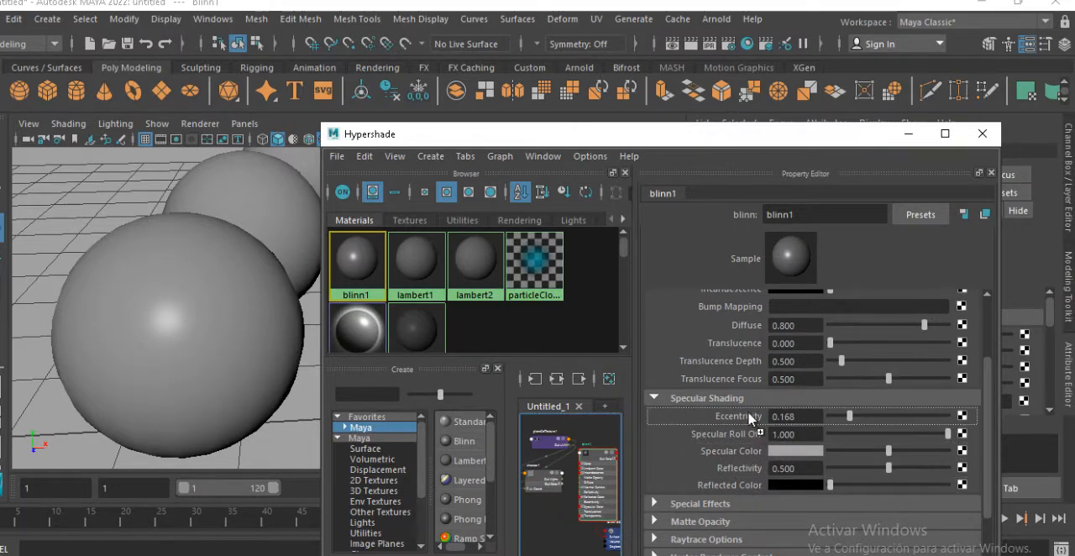
pyautogui.moveTo(745, 423)
pyautogui.mouseDown(button='middle')
pyautogui.moveTo(744, 446)
pyautogui.moveTo(744, 434)
pyautogui.mouseUp(button='middle')
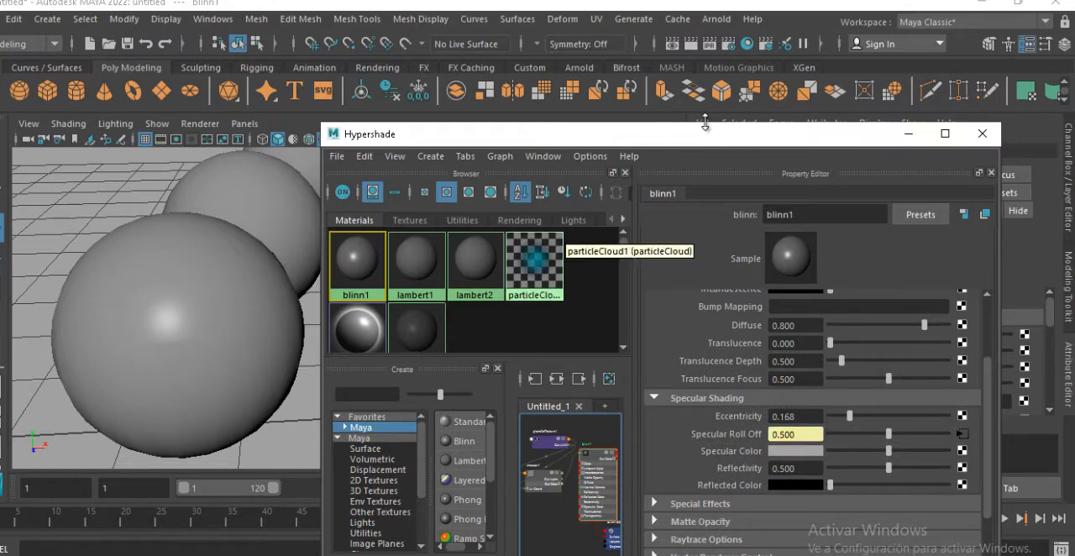
pyautogui.click(692, 45)
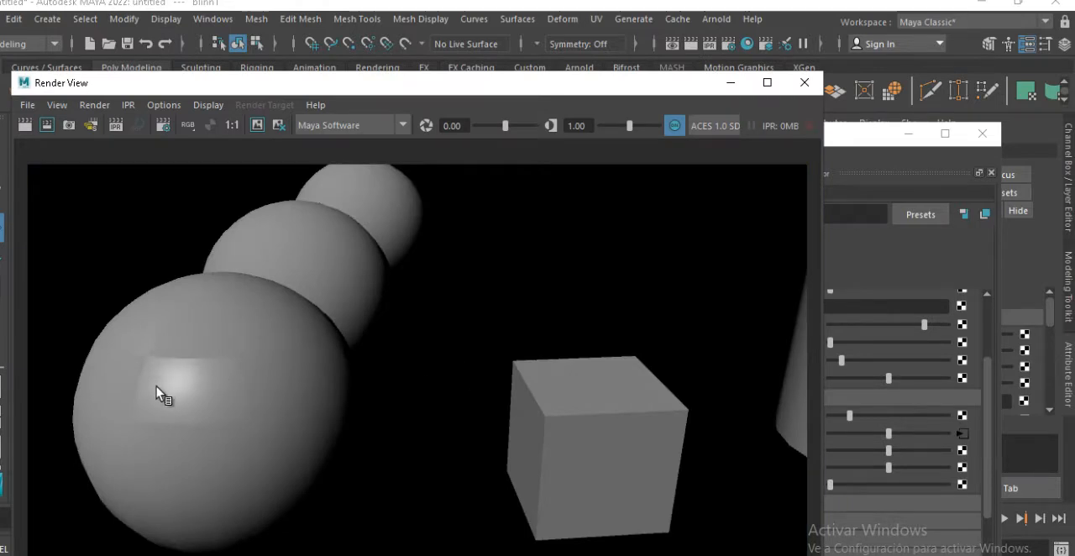
# Raise blinn1's Specular Color to full brightness and render the scene again
pyautogui.moveTo(684, 83); pyautogui.dragTo(620, 94)
pyautogui.click(820, 158)
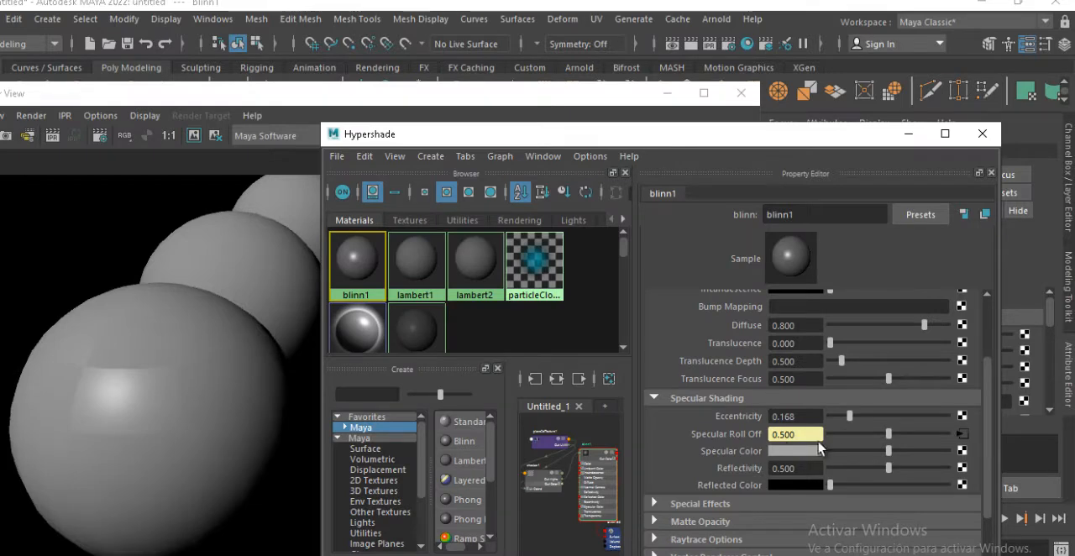
pyautogui.moveTo(889, 451); pyautogui.dragTo(943, 451)
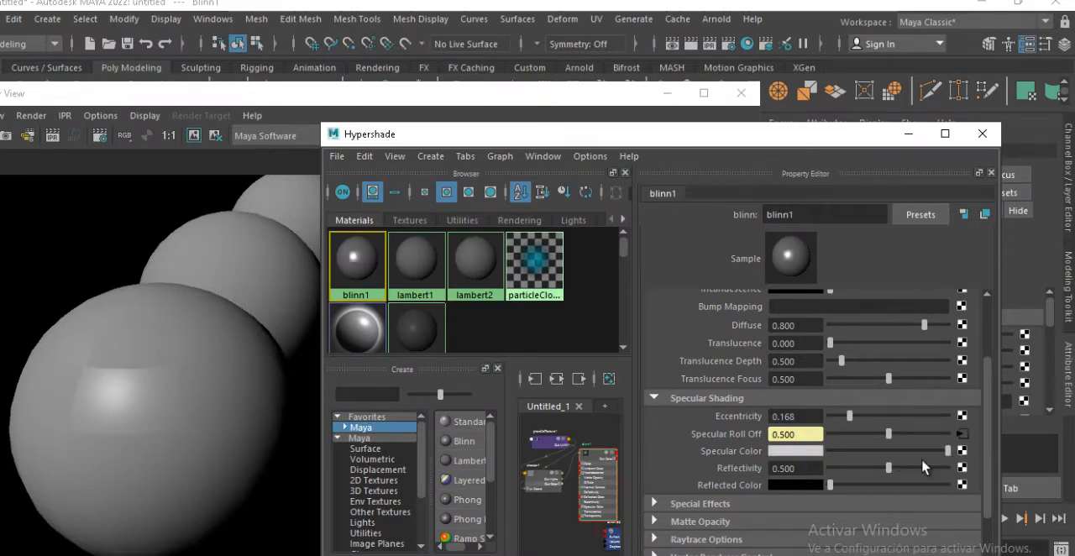
pyautogui.click(359, 94)
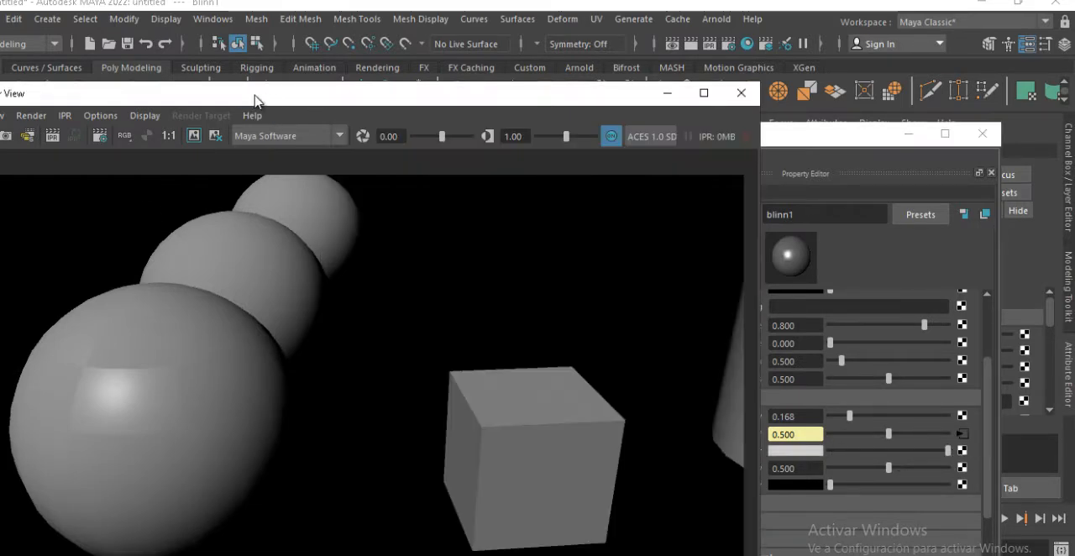
pyautogui.moveTo(256, 101); pyautogui.dragTo(364, 105)
pyautogui.click(77, 140)
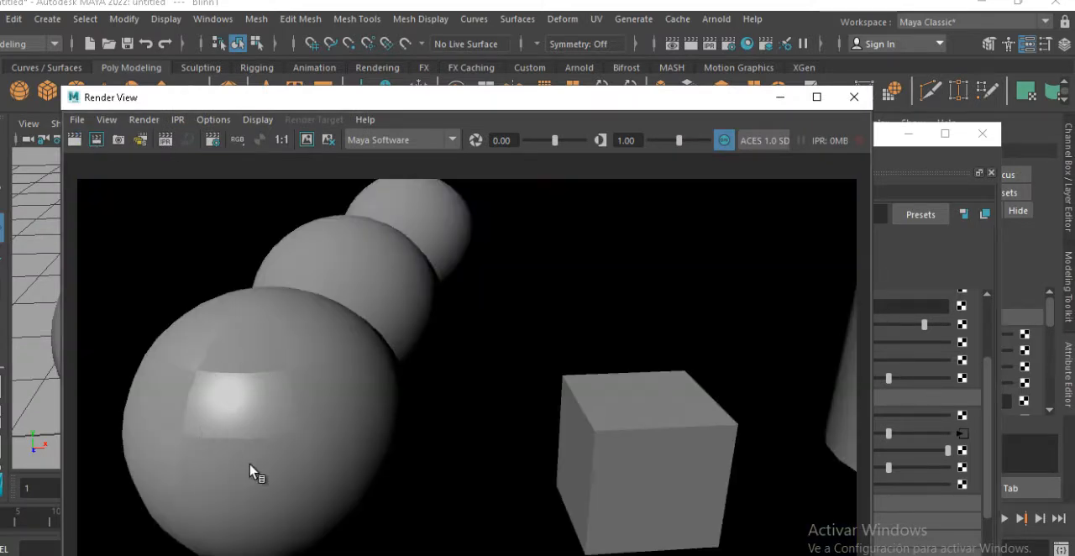
pyautogui.moveTo(628, 92); pyautogui.dragTo(583, 61)
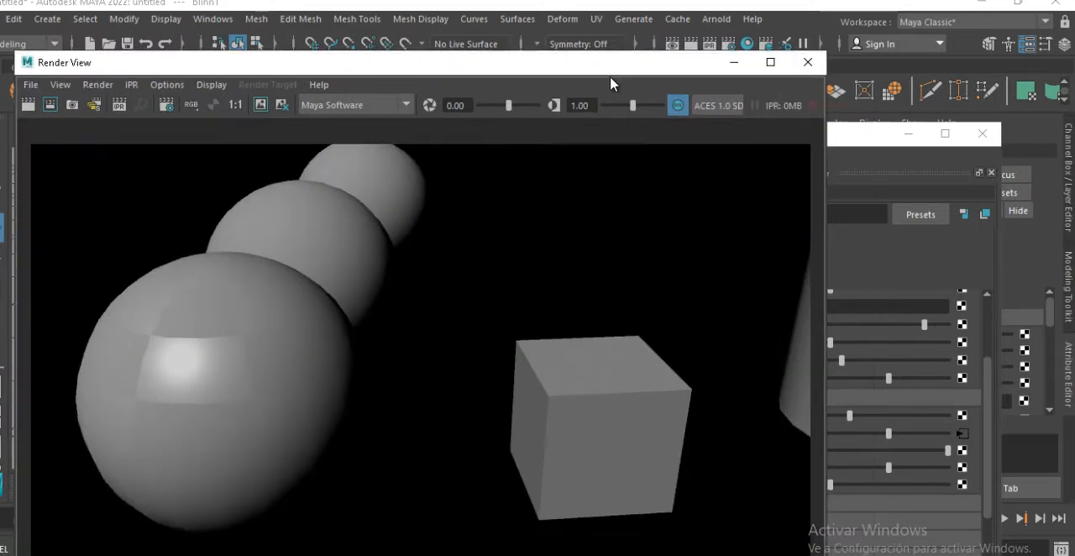
# Change blinn1's Specular Color to cyan and re-render the scene
pyautogui.click(844, 145)
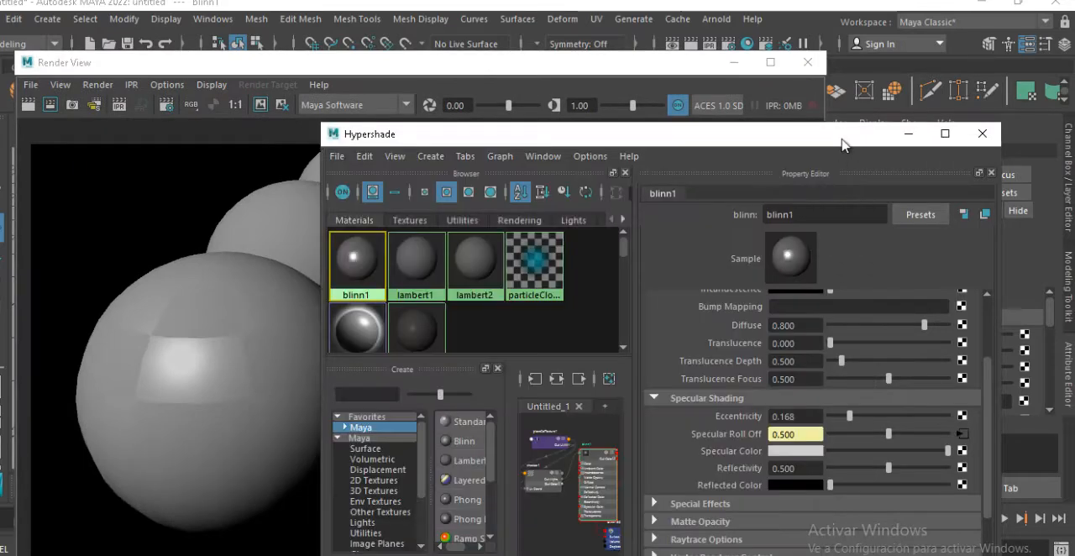
pyautogui.click(814, 451)
pyautogui.moveTo(900, 477); pyautogui.dragTo(992, 511)
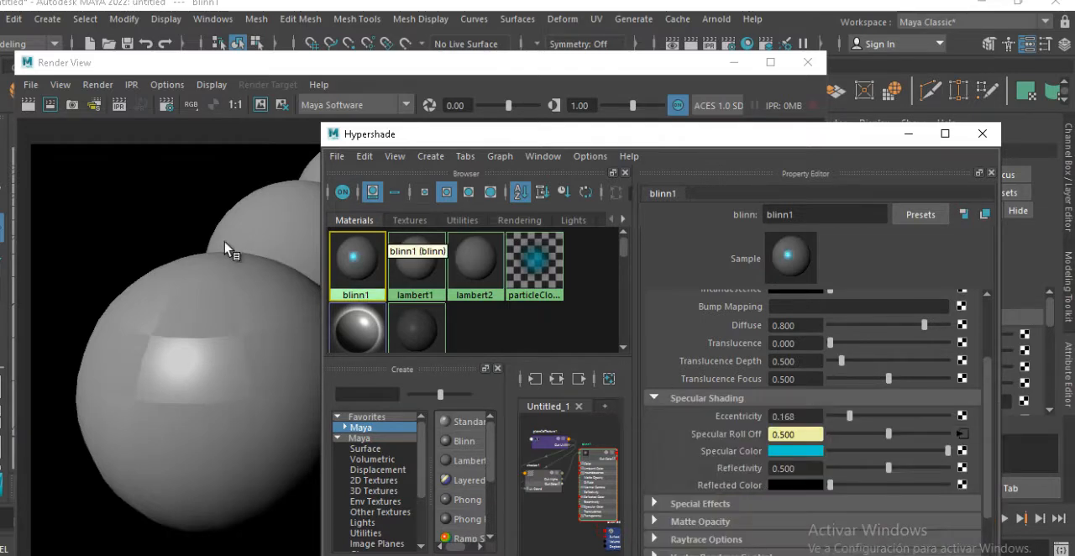
pyautogui.click(50, 104)
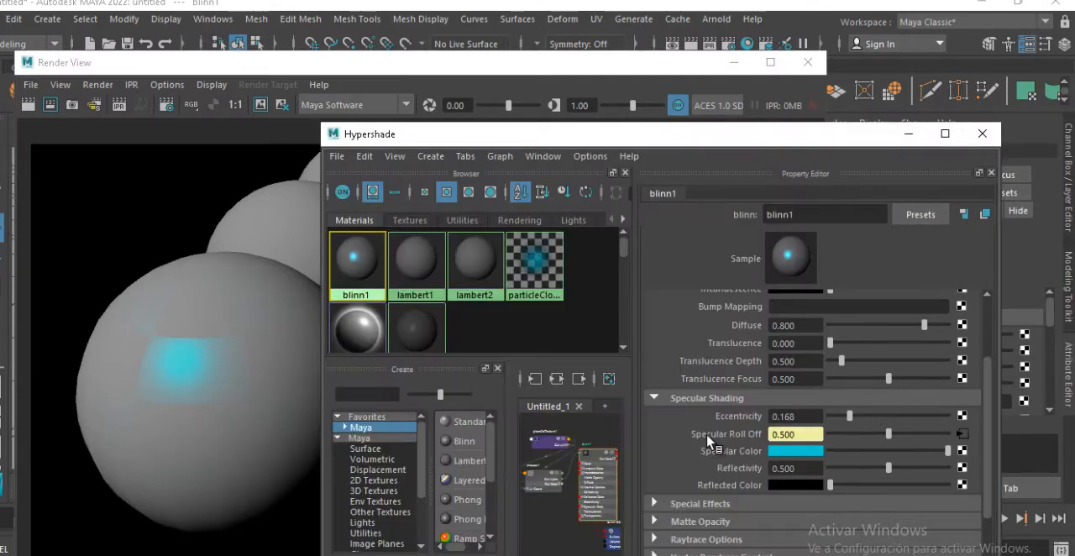
# Break the checker1 connection on blinn1's Specular Roll Off and render the sphere with its plain cyan highlight
pyautogui.rightClick(714, 438)
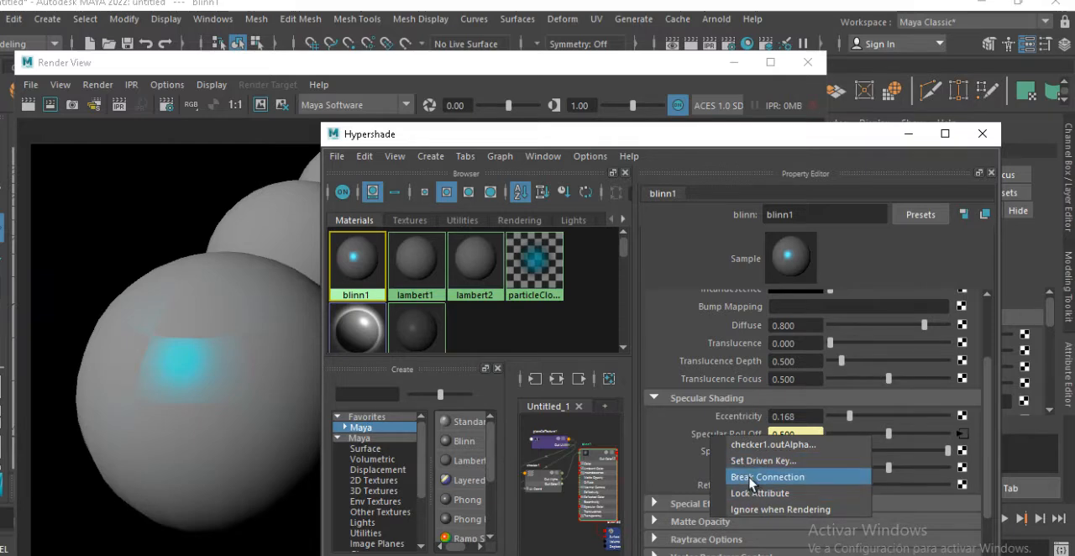
pyautogui.click(751, 479)
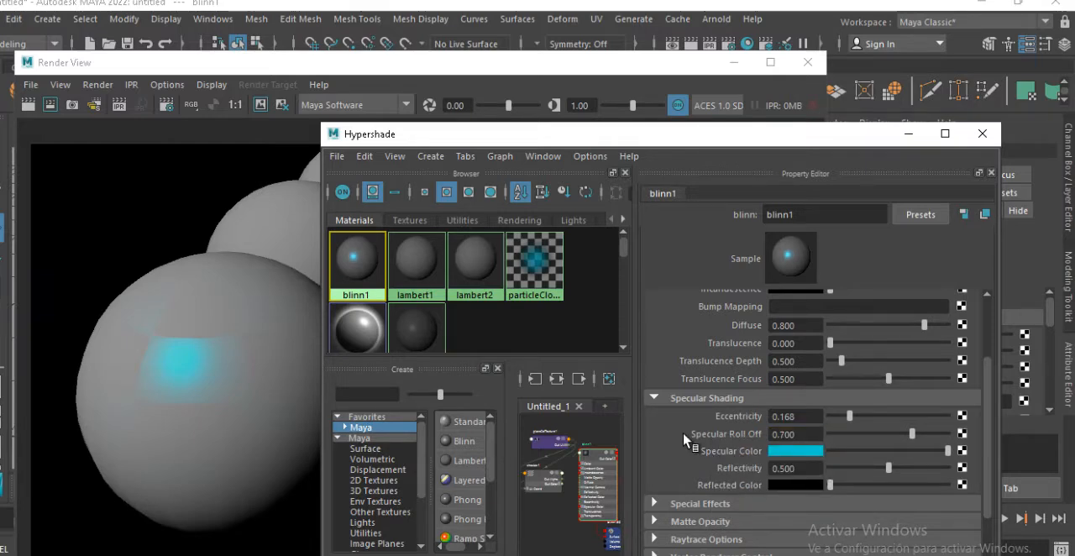
pyautogui.click(29, 106)
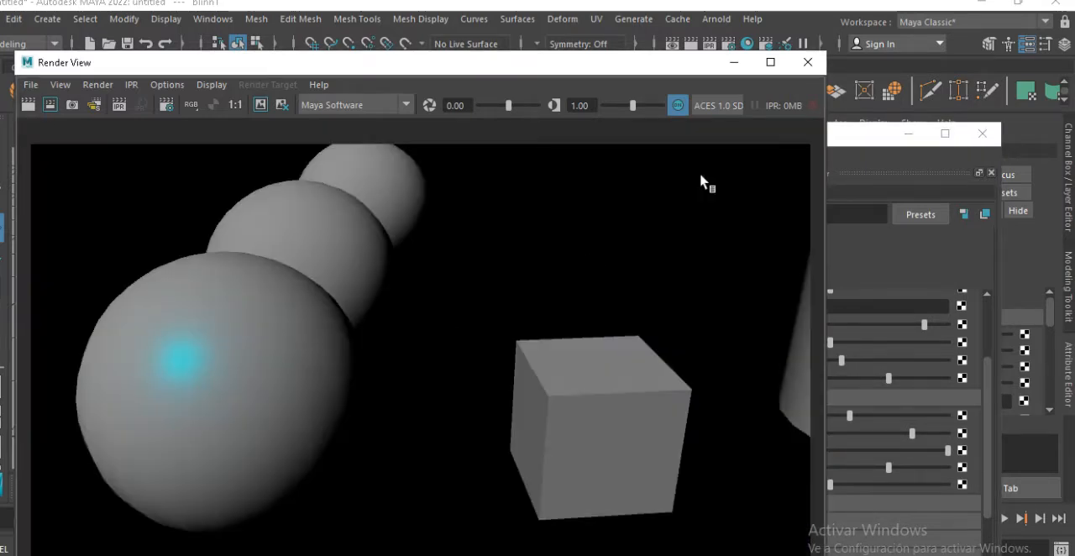
pyautogui.click(843, 137)
pyautogui.rightClick(749, 454)
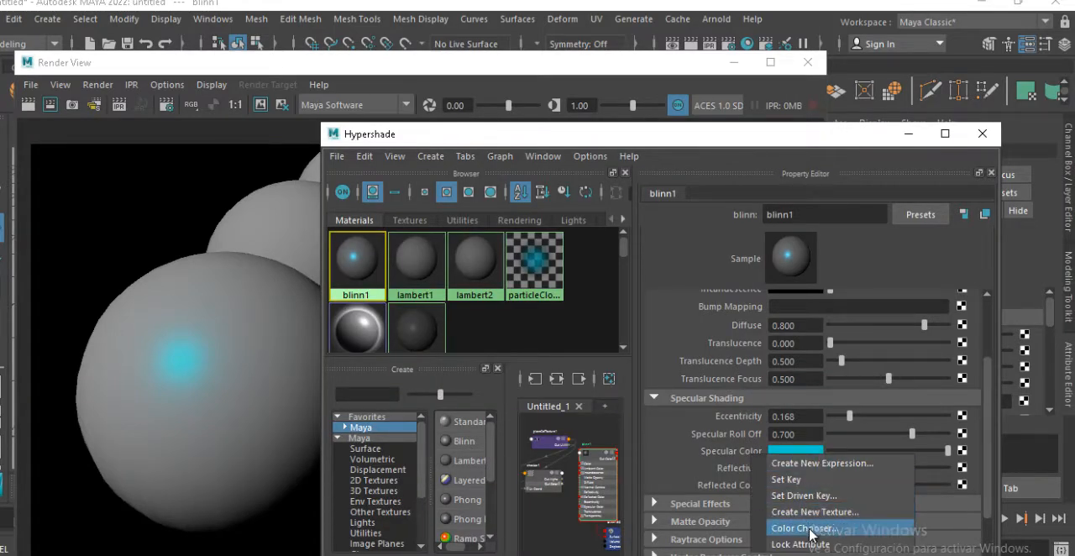
pyautogui.click(732, 447)
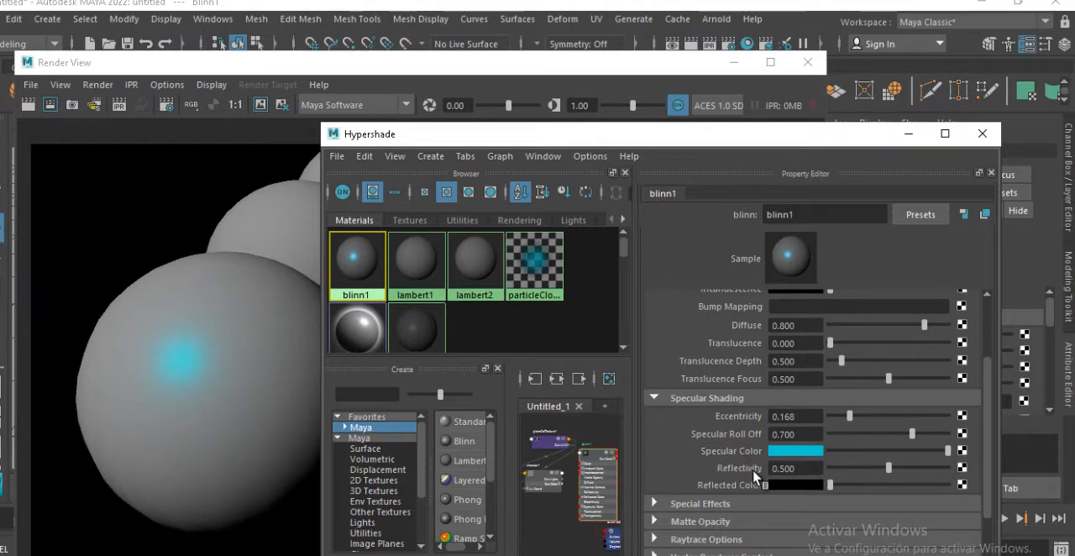
# Close the Hypershade, minimize the Render View and inspect the blinn1 sphere in the perspective viewport
pyautogui.moveTo(653, 142); pyautogui.dragTo(547, 172)
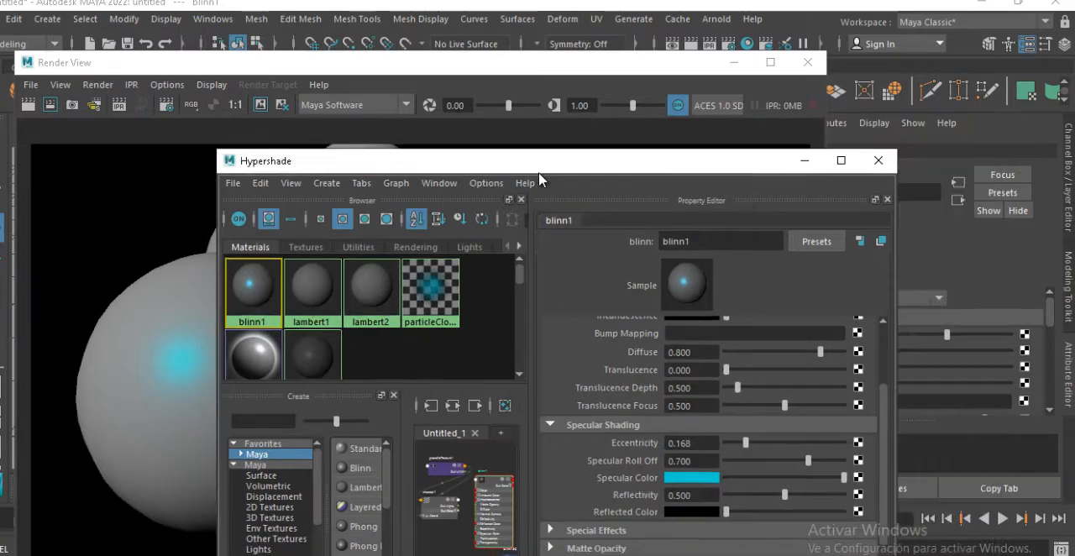
pyautogui.click(877, 159)
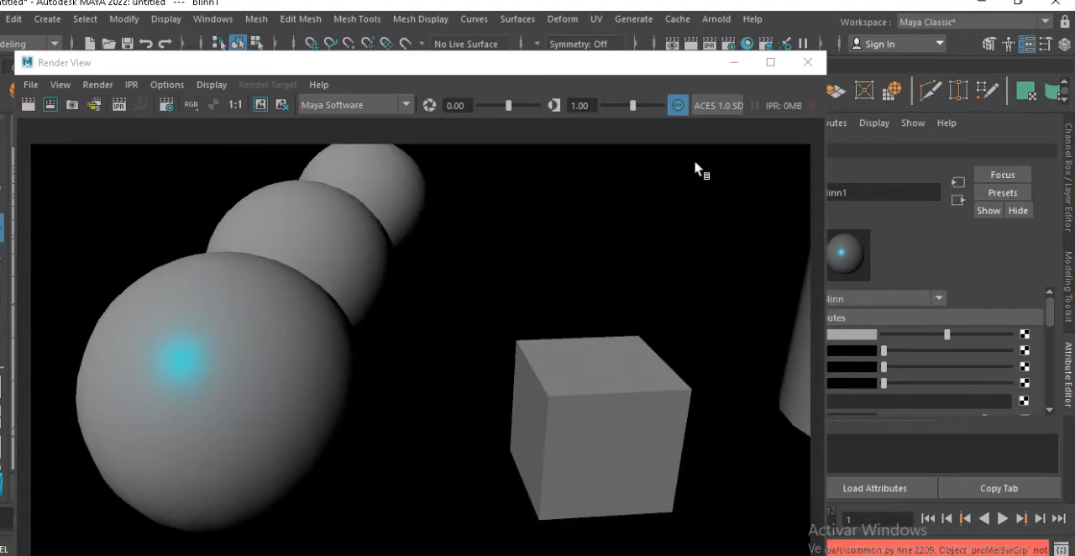
pyautogui.click(733, 63)
pyautogui.keyDown('alt'); pyautogui.moveTo(383, 240); pyautogui.dragTo(477, 215, button='middle'); pyautogui.keyUp('alt')
pyautogui.keyDown('alt'); pyautogui.moveTo(480, 216); pyautogui.dragTo(505, 227, button='right'); pyautogui.keyUp('alt')
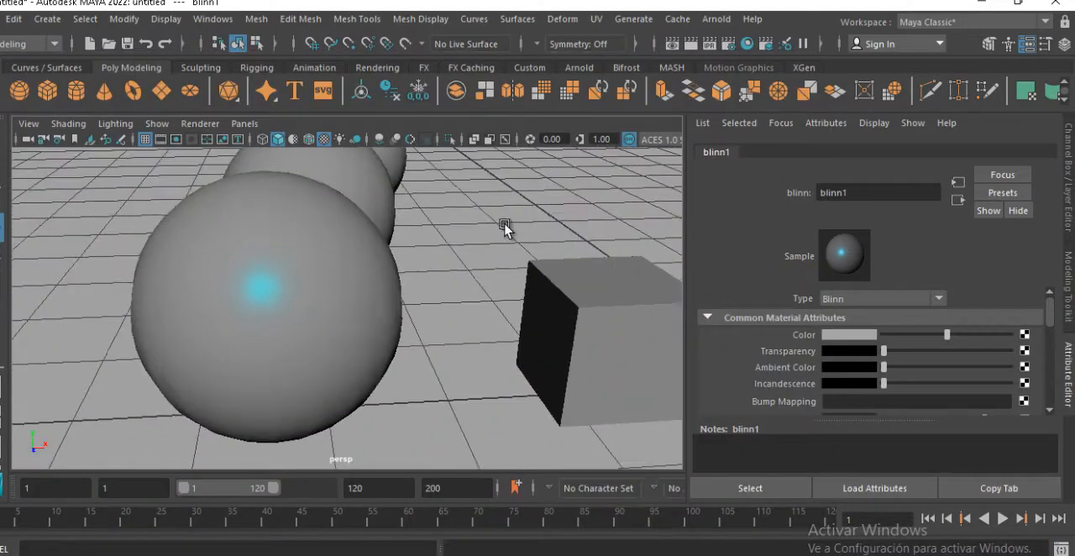
pyautogui.keyDown('alt'); pyautogui.moveTo(505, 228); pyautogui.dragTo(472, 229); pyautogui.keyUp('alt')
# Reopen the Hypershade and widen its window so more material swatches and node graph space fit
pyautogui.click(216, 20)
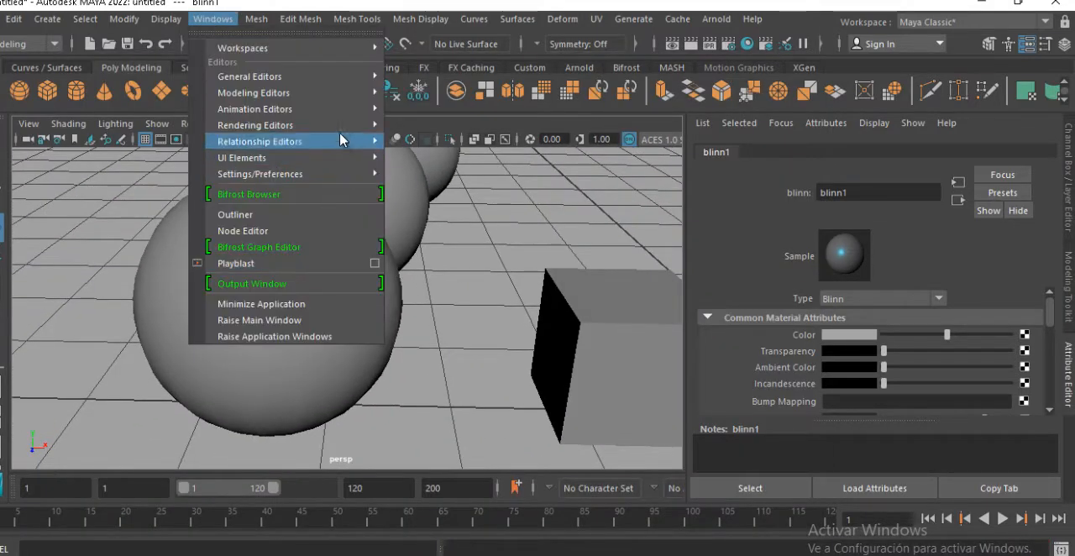
pyautogui.moveTo(342, 124)
pyautogui.click(429, 158)
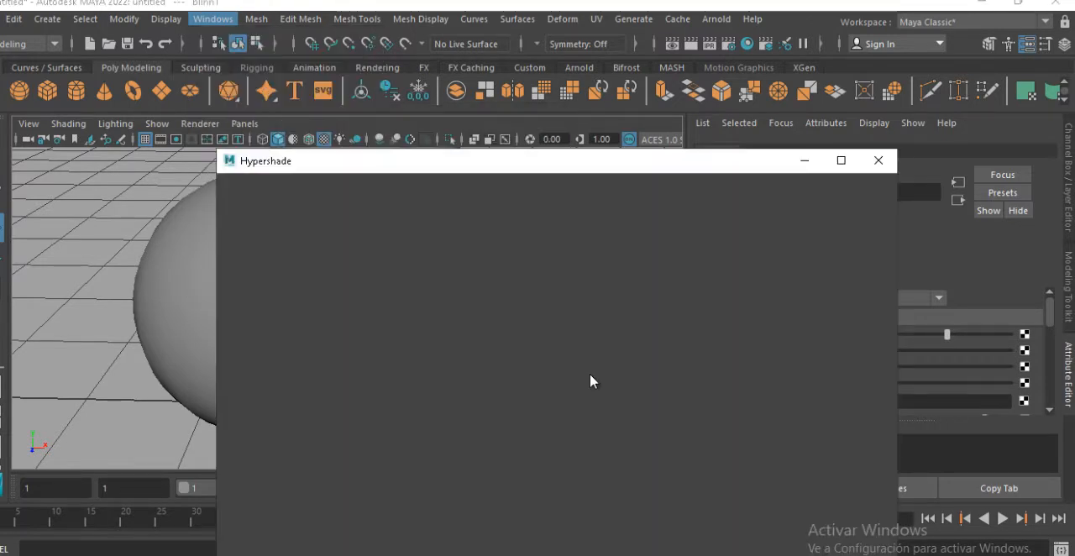
pyautogui.moveTo(588, 172); pyautogui.dragTo(521, 94)
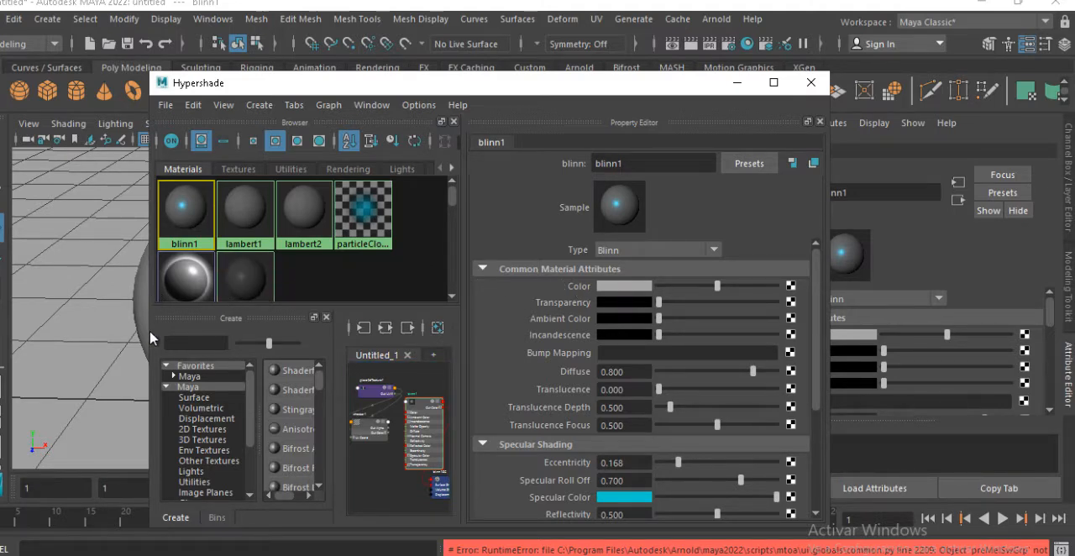
pyautogui.moveTo(151, 337); pyautogui.dragTo(34, 365)
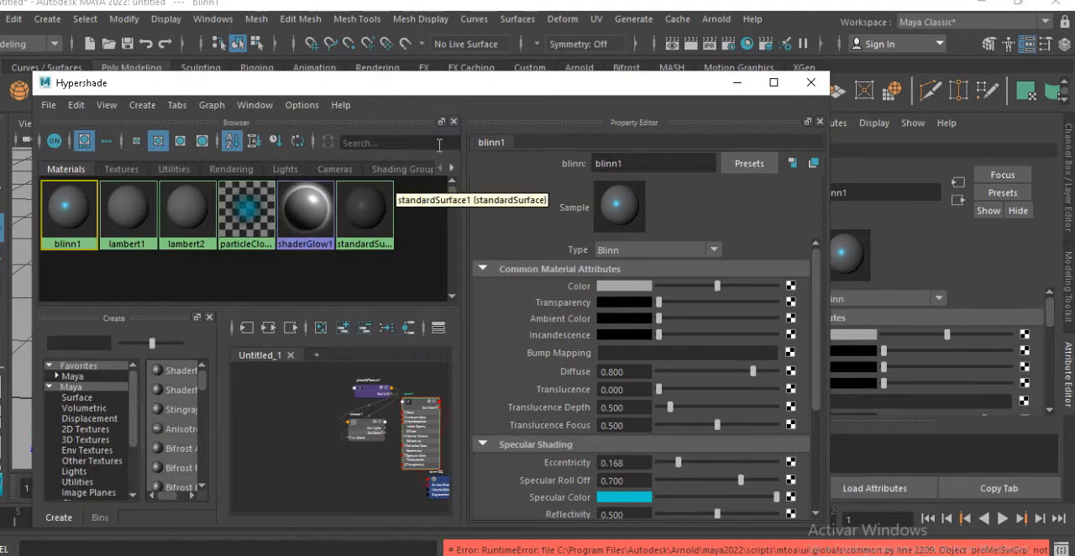
pyautogui.moveTo(511, 87); pyautogui.dragTo(591, 47)
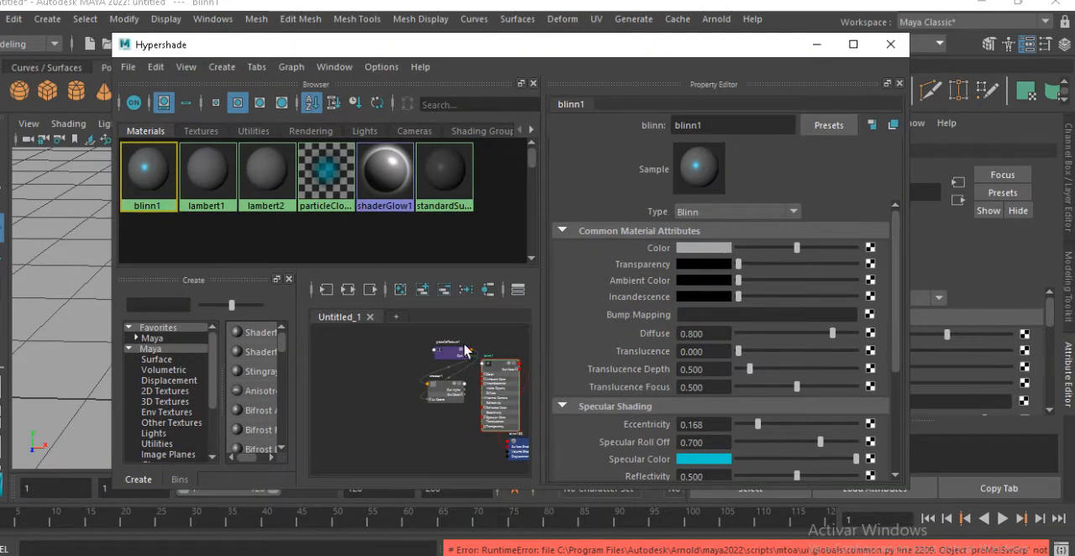
# Create a new Blinn material in an empty area of the Hypershade node graph
pyautogui.keyDown('alt'); pyautogui.moveTo(342, 335); pyautogui.dragTo(331, 336, button='middle'); pyautogui.keyUp('alt')
pyautogui.keyDown('alt'); pyautogui.moveTo(448, 381); pyautogui.dragTo(403, 312, button='middle'); pyautogui.keyUp('alt')
pyautogui.keyDown('alt'); pyautogui.moveTo(434, 353); pyautogui.dragTo(485, 395, button='right'); pyautogui.keyUp('alt')
pyautogui.keyDown('alt'); pyautogui.moveTo(435, 401); pyautogui.dragTo(405, 410, button='middle'); pyautogui.keyUp('alt')
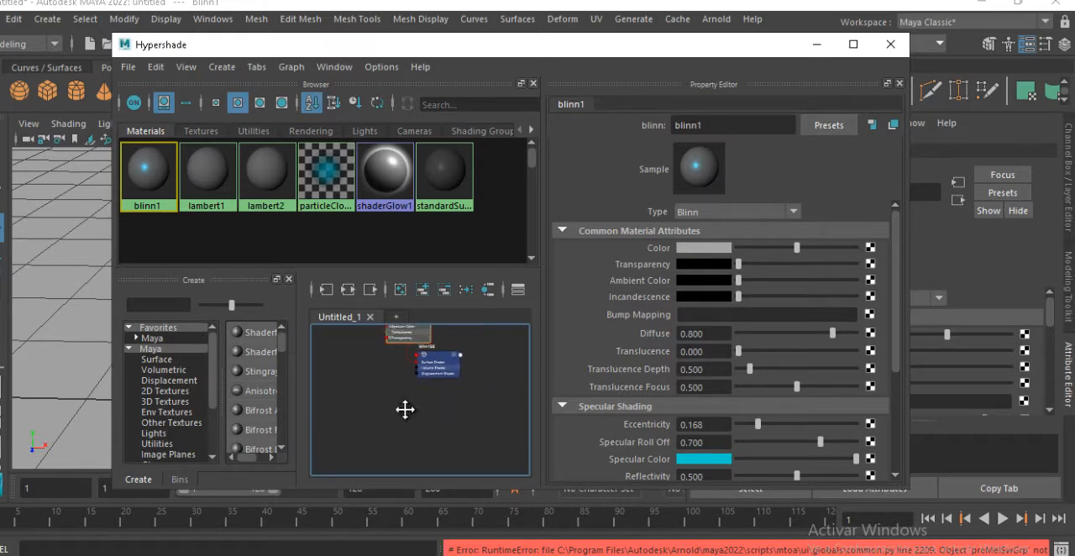
pyautogui.keyDown('alt'); pyautogui.moveTo(408, 412); pyautogui.dragTo(472, 426, button='right'); pyautogui.keyUp('alt')
pyautogui.keyDown('alt'); pyautogui.moveTo(471, 426); pyautogui.dragTo(468, 336, button='middle'); pyautogui.keyUp('alt')
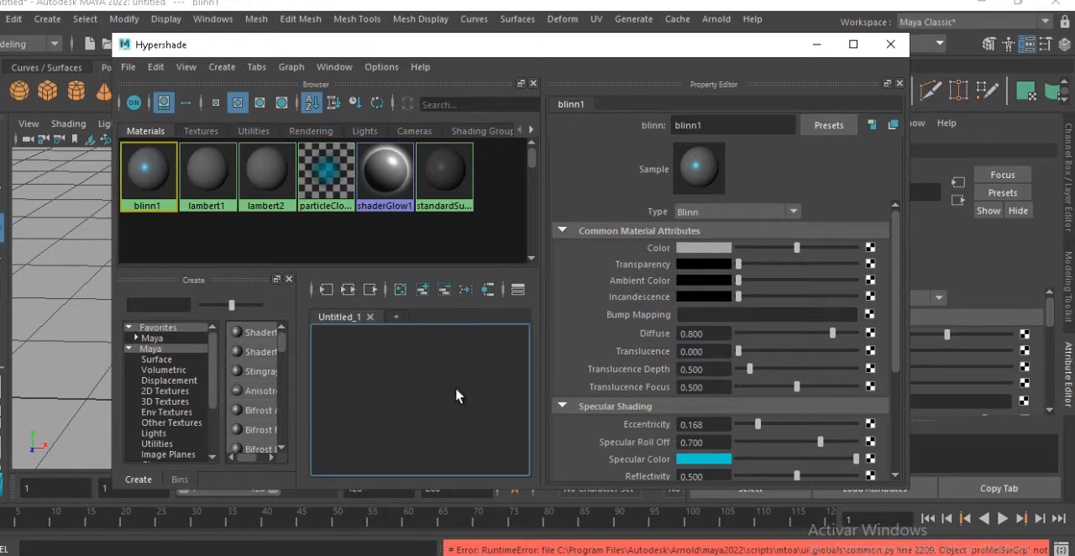
pyautogui.click(152, 337)
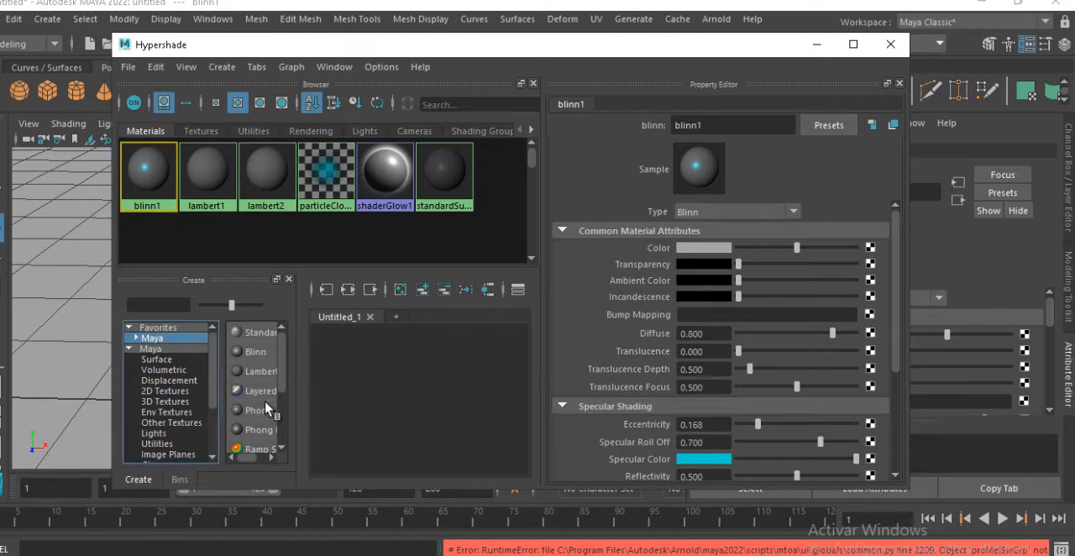
pyautogui.click(255, 351)
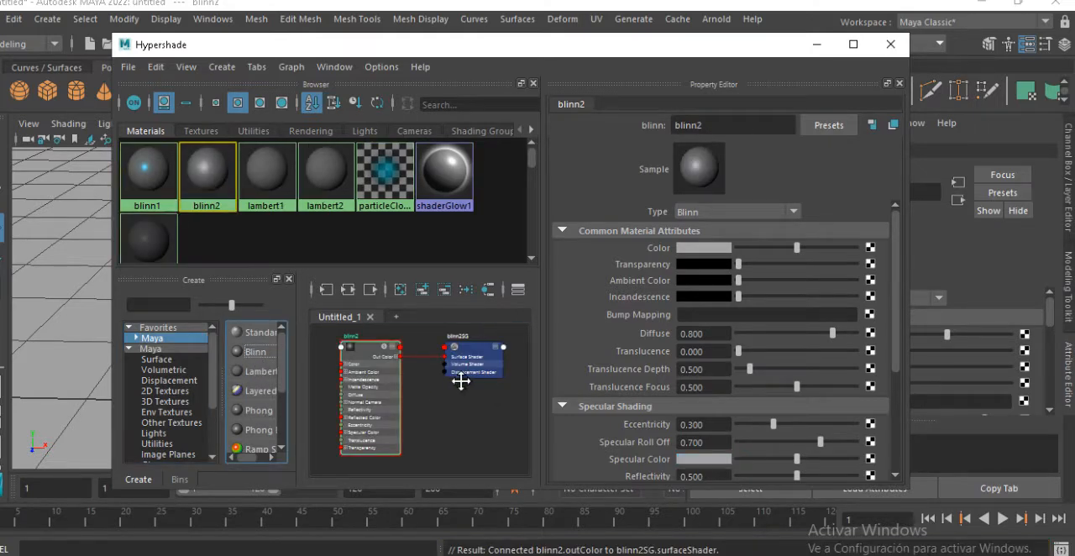
pyautogui.moveTo(396, 409); pyautogui.dragTo(422, 365, button='middle')
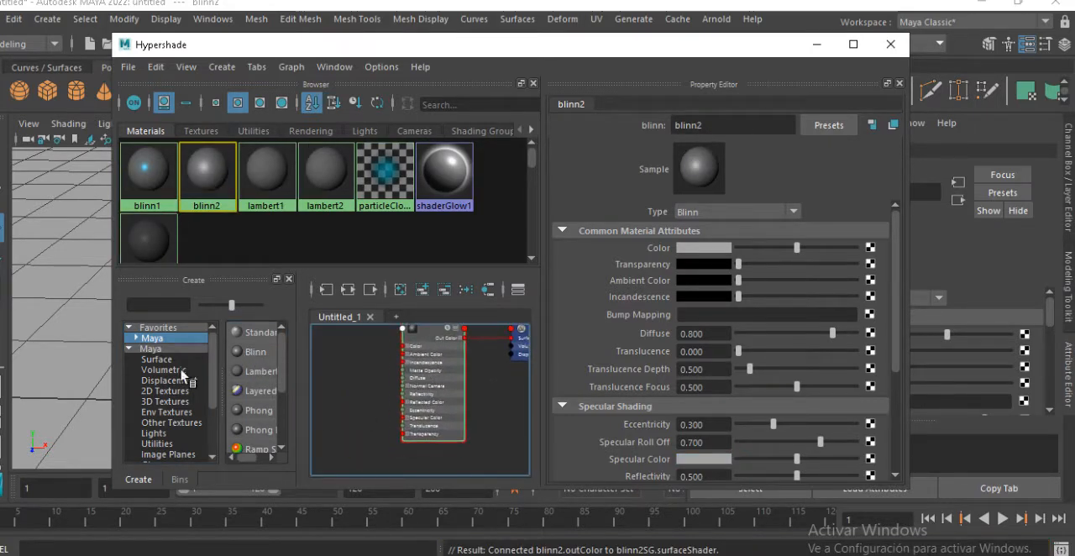
# Create a 2D Checker texture, place its node below blinn2 and show its attributes
pyautogui.click(164, 390)
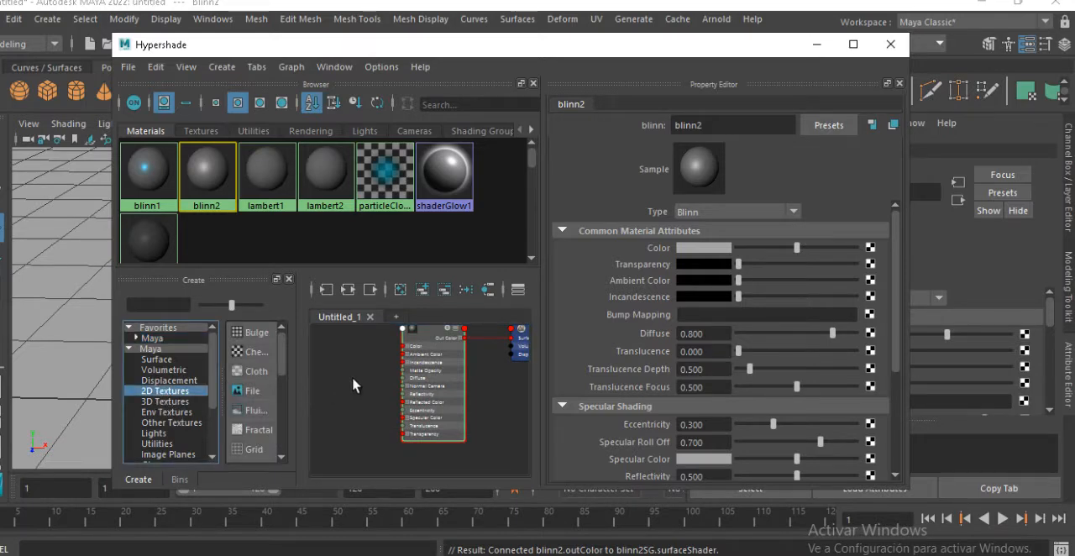
pyautogui.moveTo(285, 375); pyautogui.dragTo(353, 376)
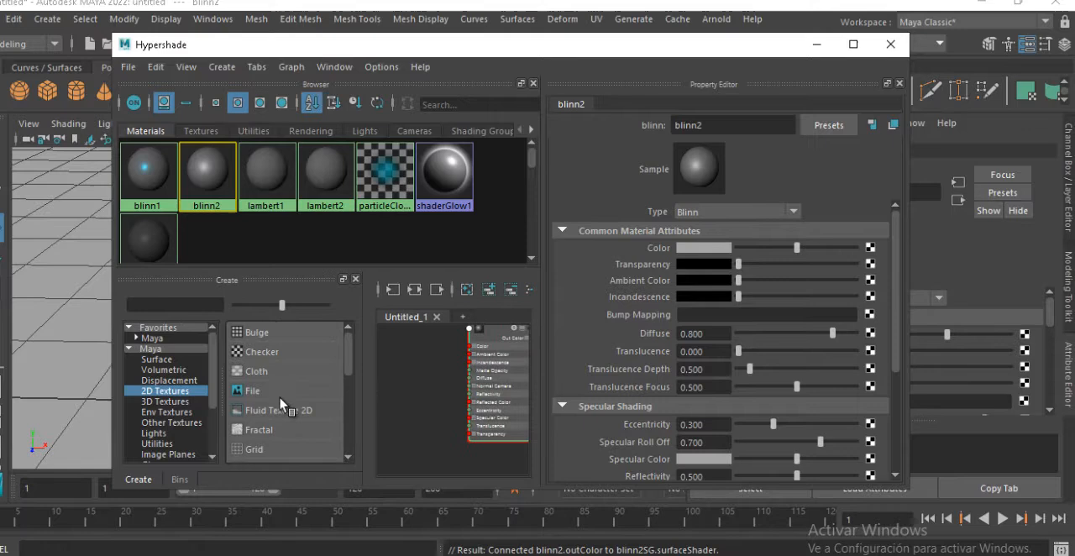
pyautogui.click(273, 352)
pyautogui.moveTo(489, 364); pyautogui.dragTo(448, 439)
pyautogui.moveTo(397, 362); pyautogui.dragTo(386, 372)
pyautogui.click(469, 452)
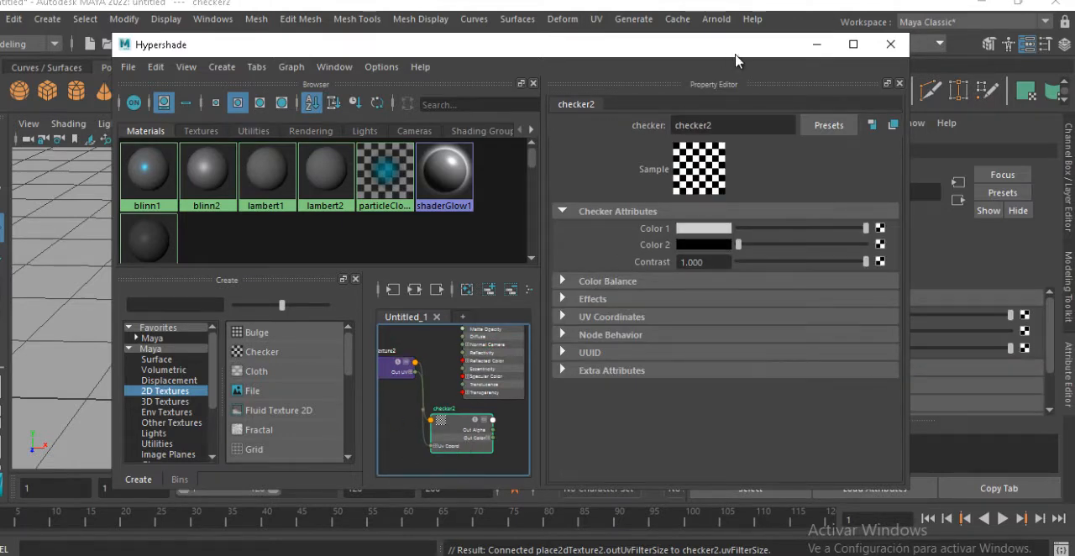
# Swap checker2's black and white colors, and set Color 1 to green with hue 105.25, saturation 1 and value 1
pyautogui.moveTo(736, 50); pyautogui.dragTo(565, 94)
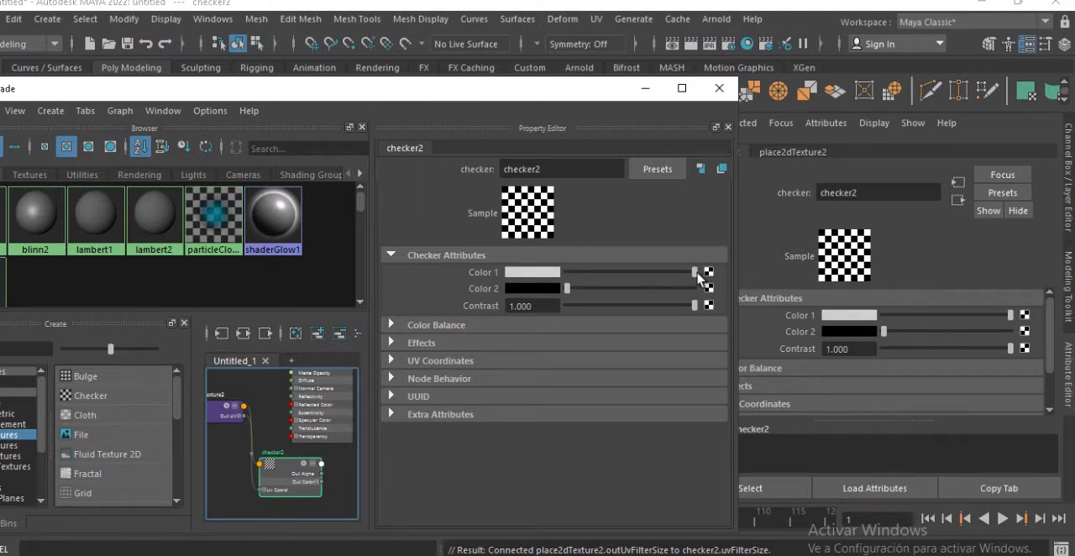
pyautogui.moveTo(696, 273); pyautogui.dragTo(743, 294)
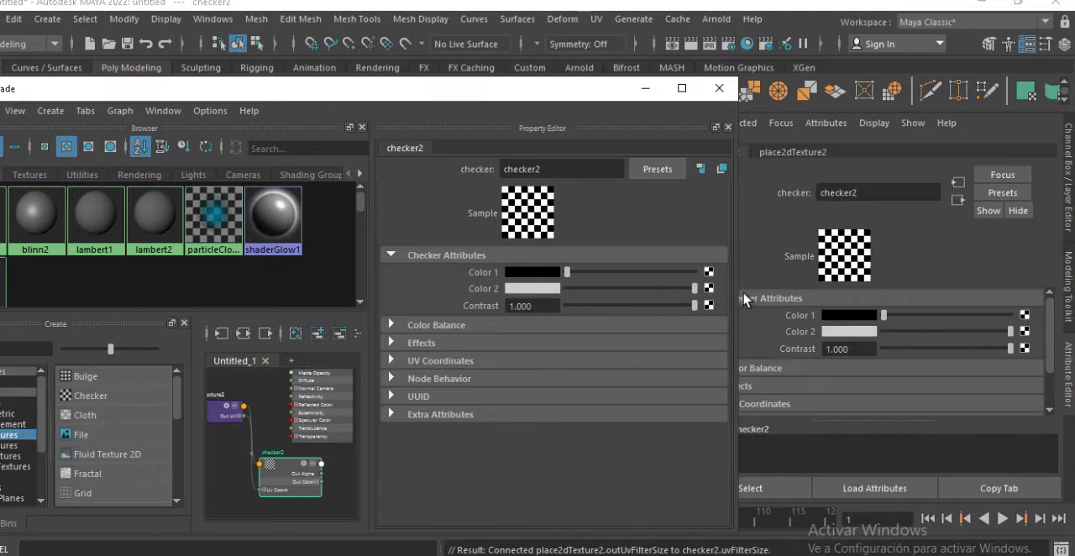
pyautogui.click(541, 281)
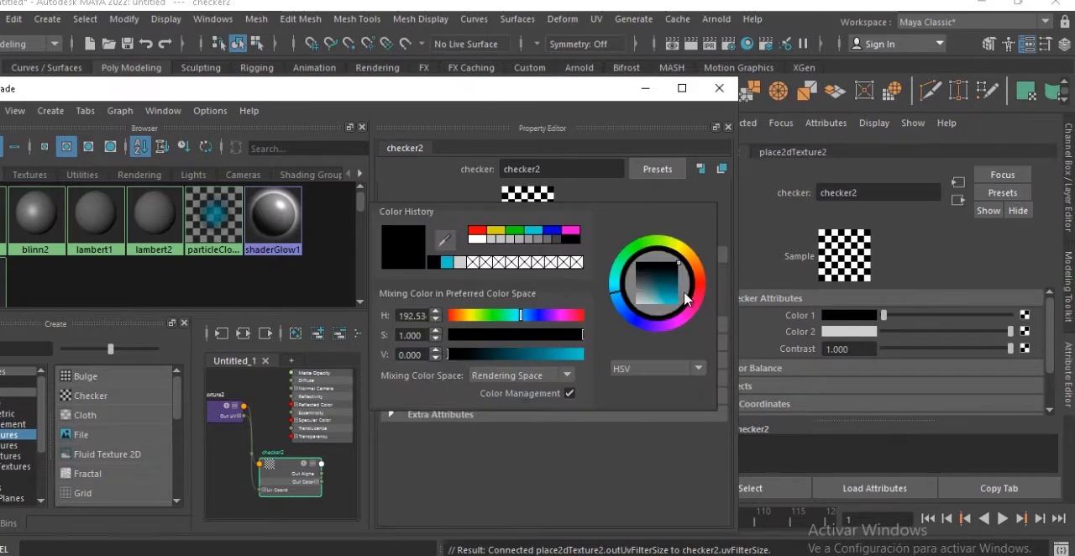
pyautogui.moveTo(685, 261); pyautogui.dragTo(678, 304)
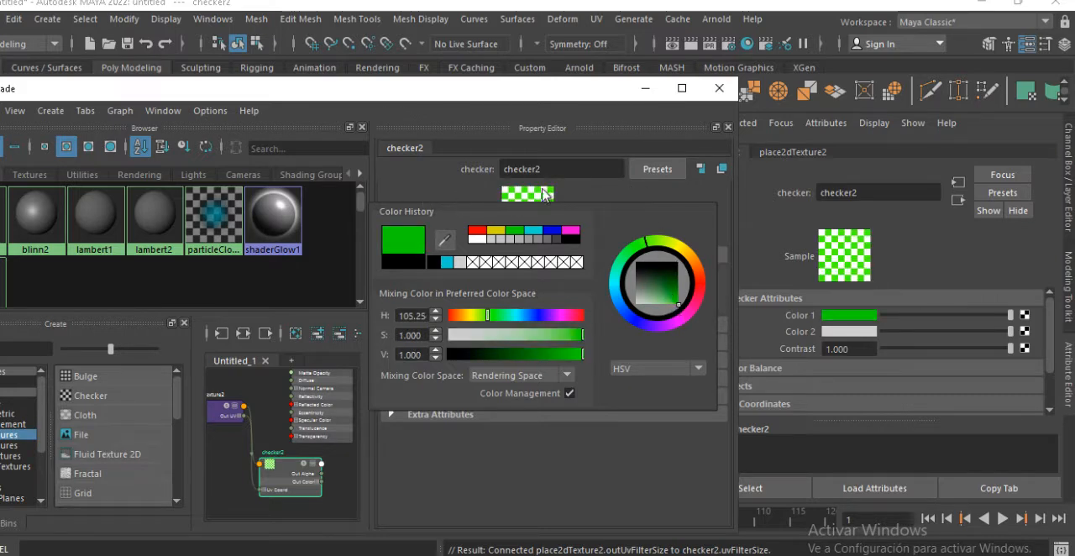
pyautogui.click(565, 451)
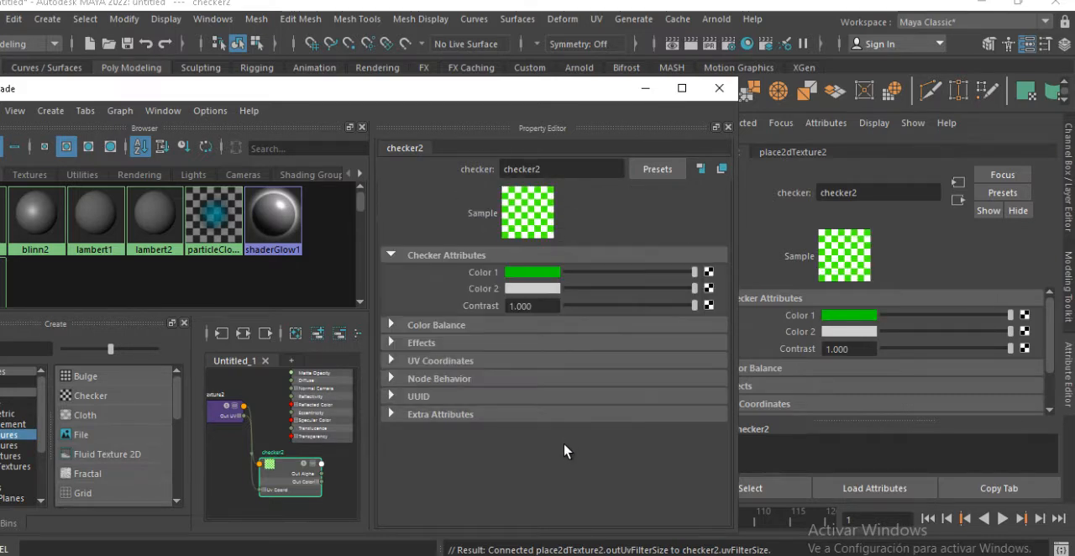
# Set checker2's Color 2 to bright orange
pyautogui.click(553, 289)
pyautogui.moveTo(703, 319)
pyautogui.mouseDown()
pyautogui.moveTo(710, 292)
pyautogui.moveTo(700, 338)
pyautogui.mouseUp()
pyautogui.click(651, 204)
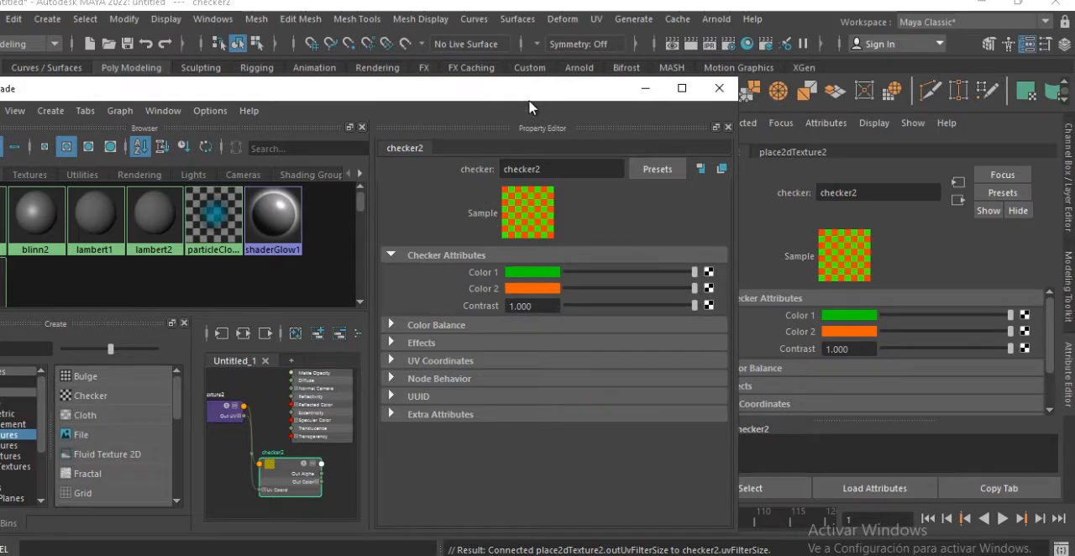
pyautogui.moveTo(530, 103); pyautogui.dragTo(661, 110)
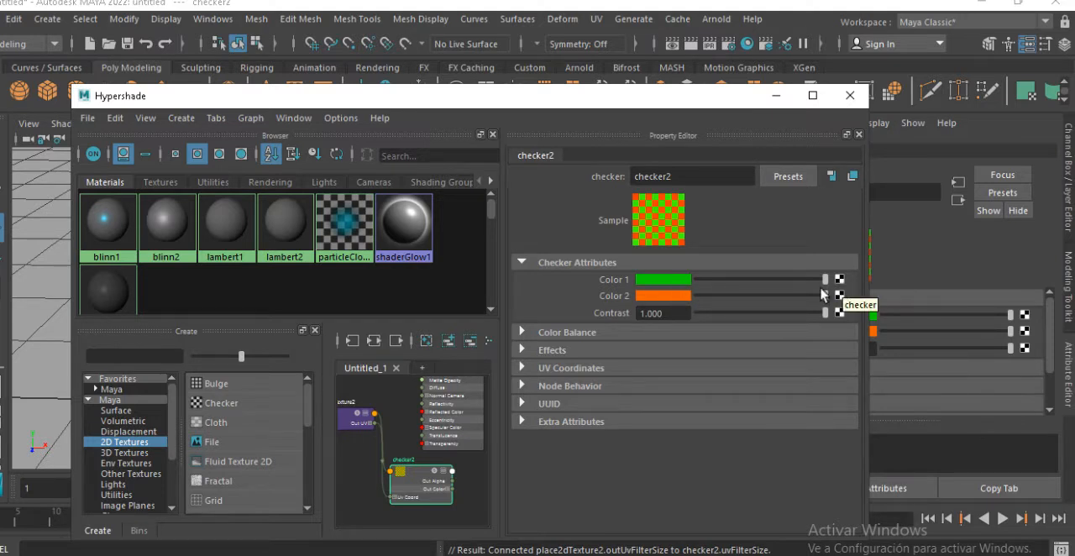
# Set checker2's Color 1 to black and Color 2 to white
pyautogui.moveTo(824, 279); pyautogui.dragTo(643, 281)
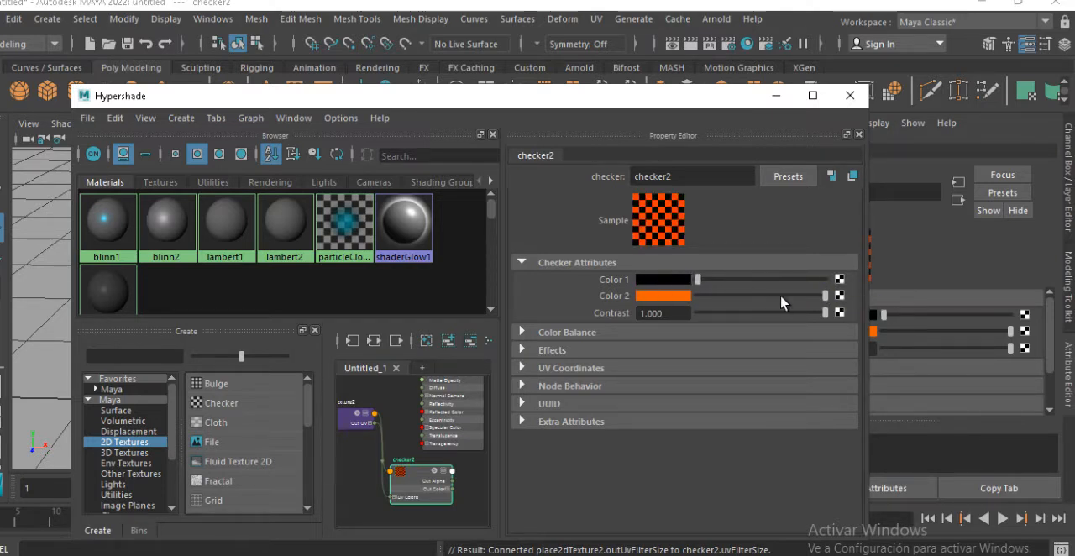
pyautogui.moveTo(824, 296)
pyautogui.mouseDown()
pyautogui.moveTo(696, 295)
pyautogui.moveTo(825, 296)
pyautogui.mouseUp()
pyautogui.moveTo(712, 111); pyautogui.dragTo(624, 188)
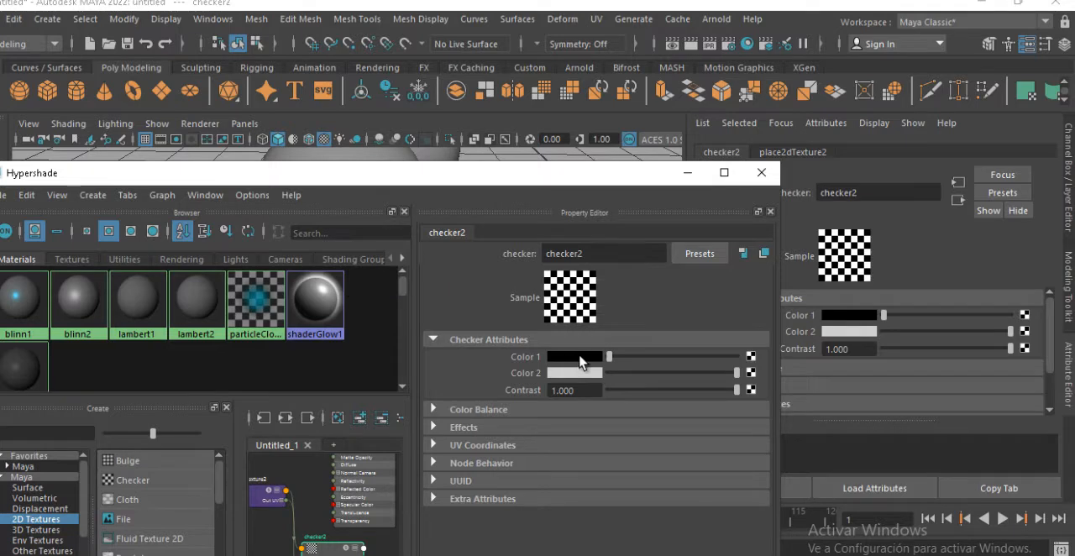
# Map a Fractal texture to checker2's Color 1
pyautogui.click(750, 360)
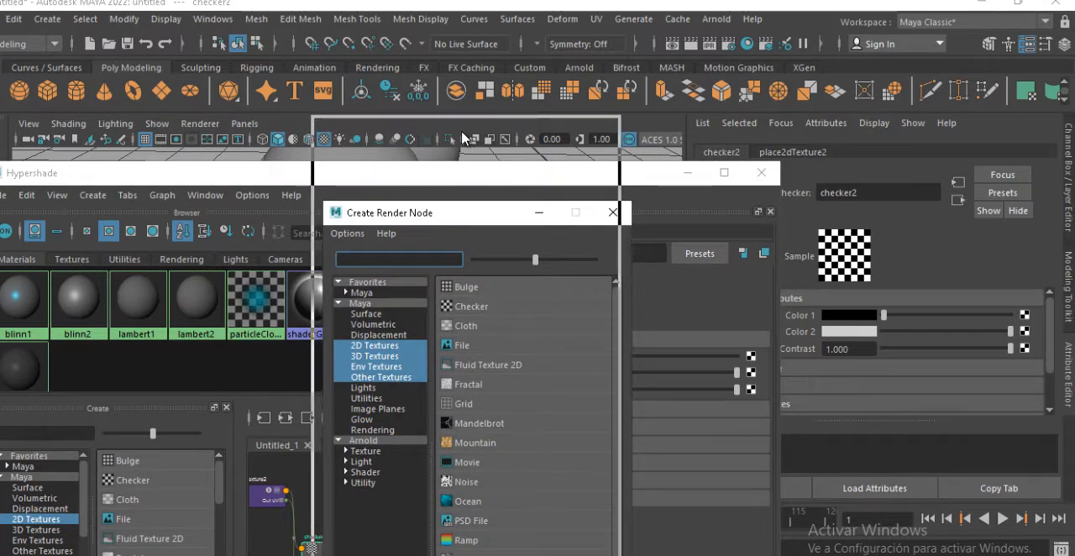
pyautogui.moveTo(472, 215); pyautogui.dragTo(461, 130)
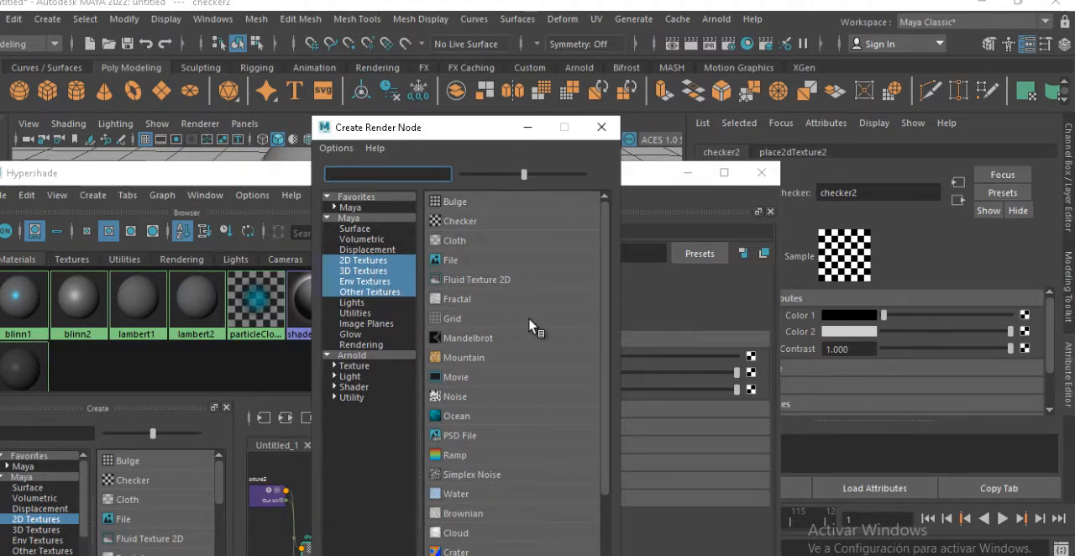
pyautogui.scroll(-3, 531, 326)
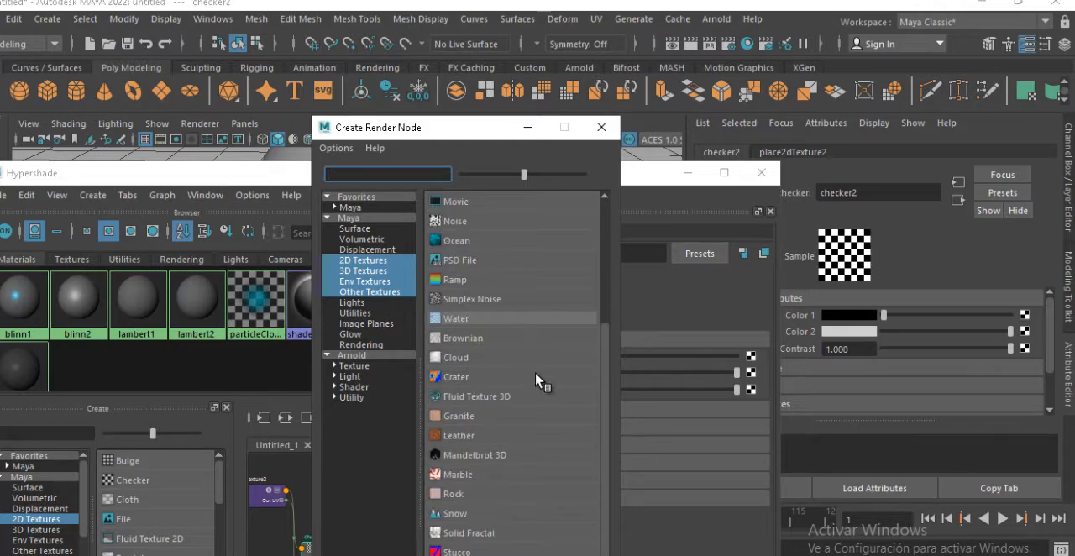
pyautogui.scroll(2, 539, 379)
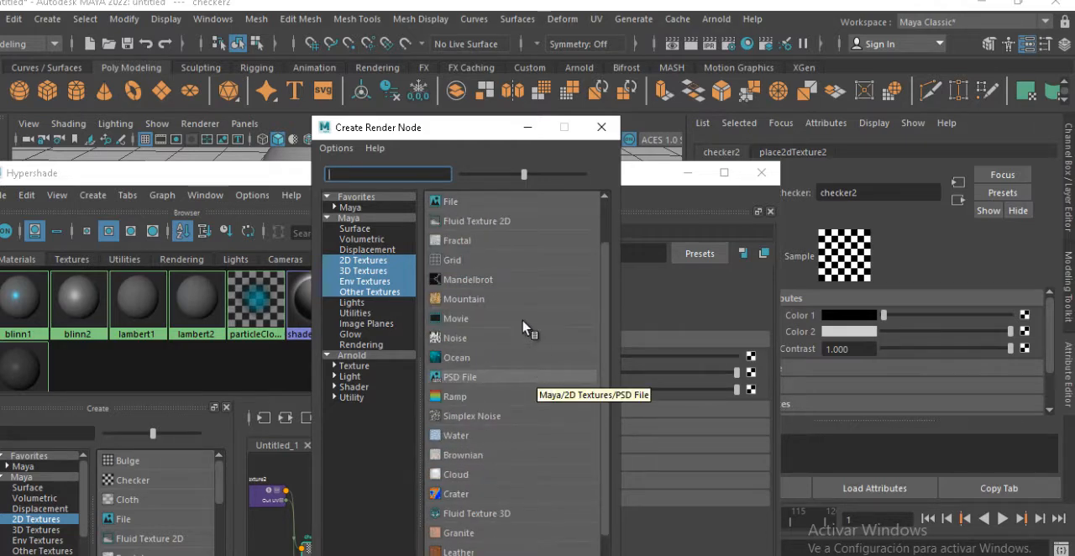
pyautogui.click(463, 241)
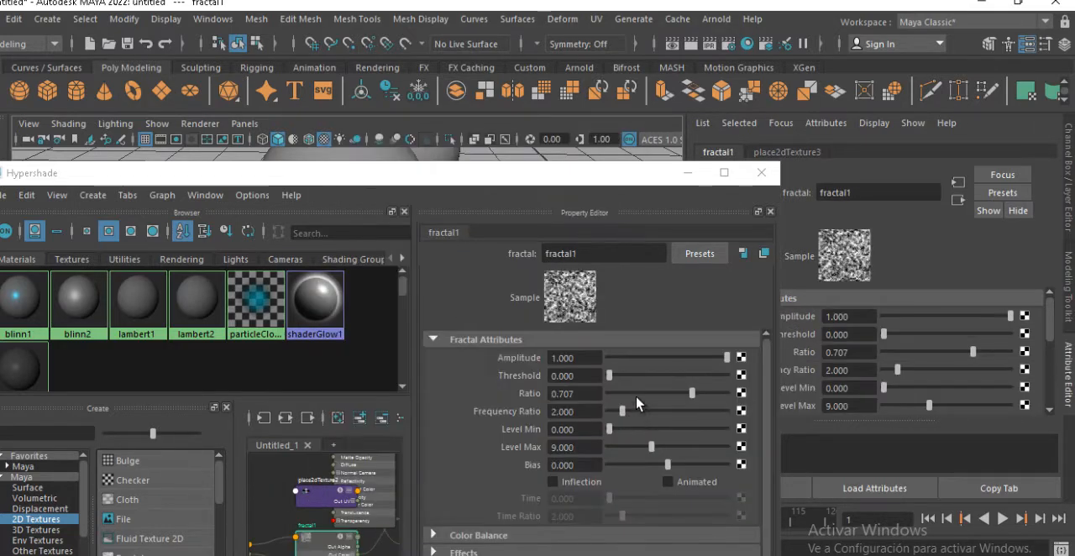
# Examine the fractal1 node and its place2dTexture3 placement node in the graph
pyautogui.click(305, 544)
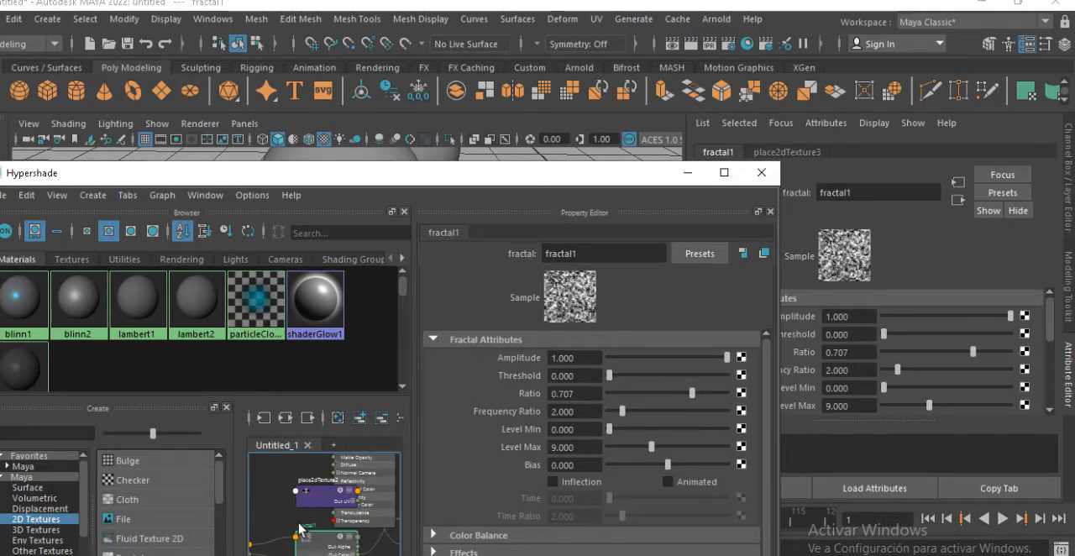
pyautogui.keyDown('alt'); pyautogui.moveTo(313, 515); pyautogui.dragTo(374, 486, button='middle'); pyautogui.keyUp('alt')
pyautogui.click(288, 516)
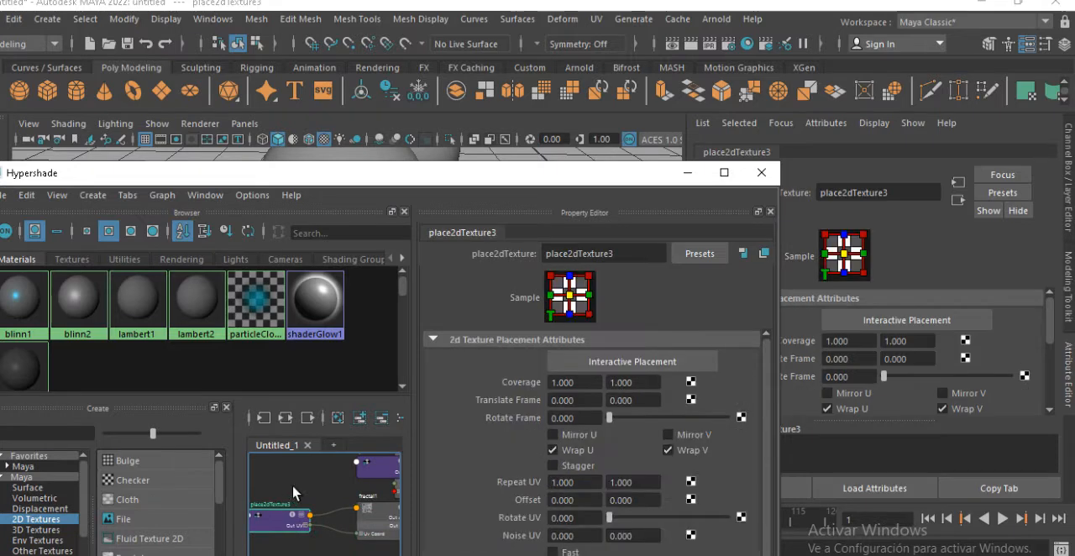
pyautogui.keyDown('alt'); pyautogui.moveTo(288, 483); pyautogui.dragTo(244, 446, button='middle'); pyautogui.keyUp('alt')
pyautogui.keyDown('alt'); pyautogui.moveTo(377, 505); pyautogui.dragTo(357, 521, button='middle'); pyautogui.keyUp('alt')
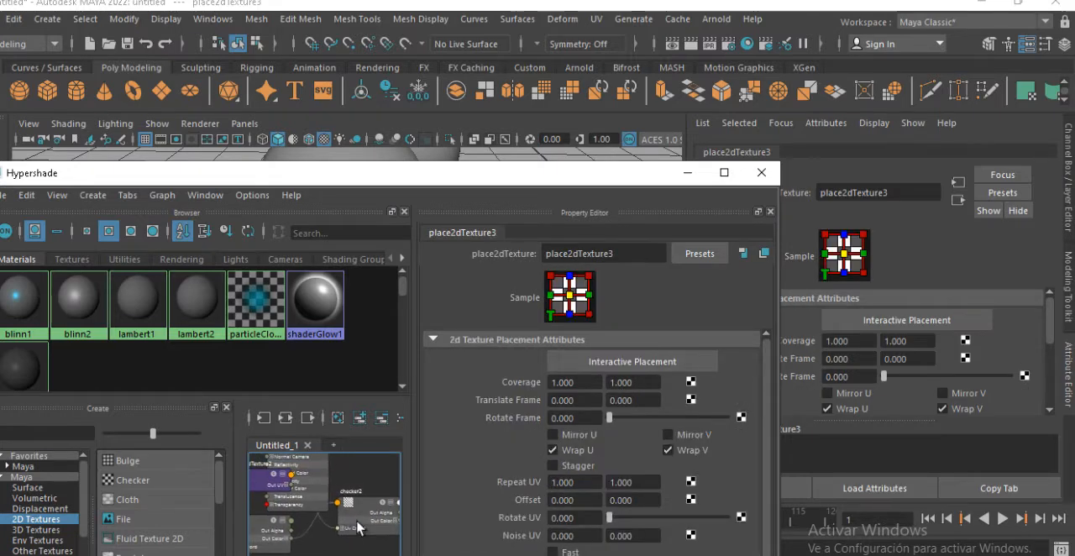
# Move the checker2 node closer to the fractal node and connect checker2 to blinn2's Color
pyautogui.click(359, 502)
pyautogui.moveTo(363, 506); pyautogui.dragTo(336, 521)
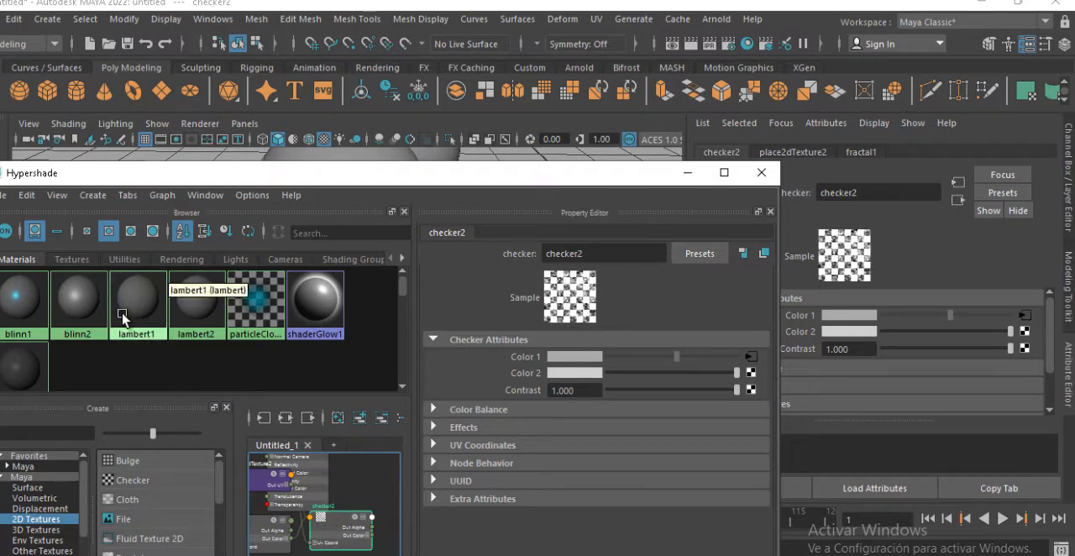
pyautogui.click(77, 299)
pyautogui.moveTo(336, 542); pyautogui.dragTo(530, 382, button='middle')
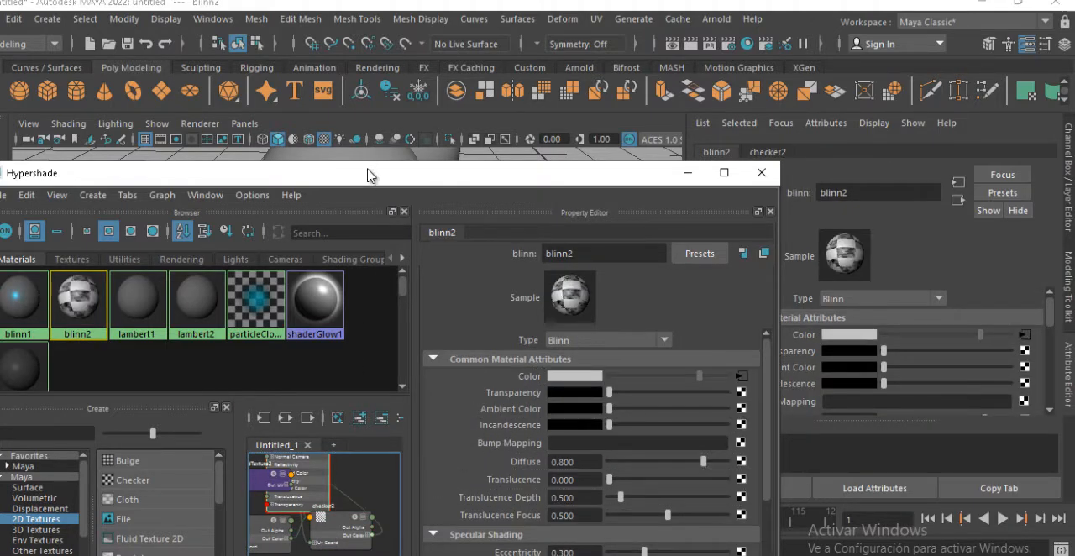
# Assign the blinn2 material to the front sphere and move the Hypershade window down to uncover the viewport
pyautogui.moveTo(368, 170); pyautogui.dragTo(394, 283)
pyautogui.moveTo(104, 409); pyautogui.dragTo(241, 251, button='middle')
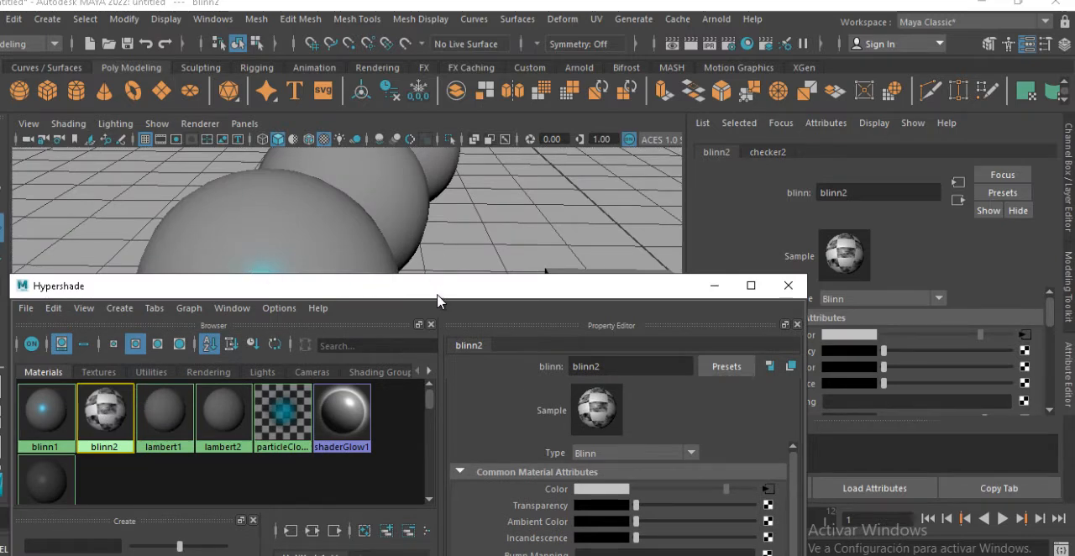
pyautogui.moveTo(437, 293); pyautogui.dragTo(431, 333)
pyautogui.click(429, 260)
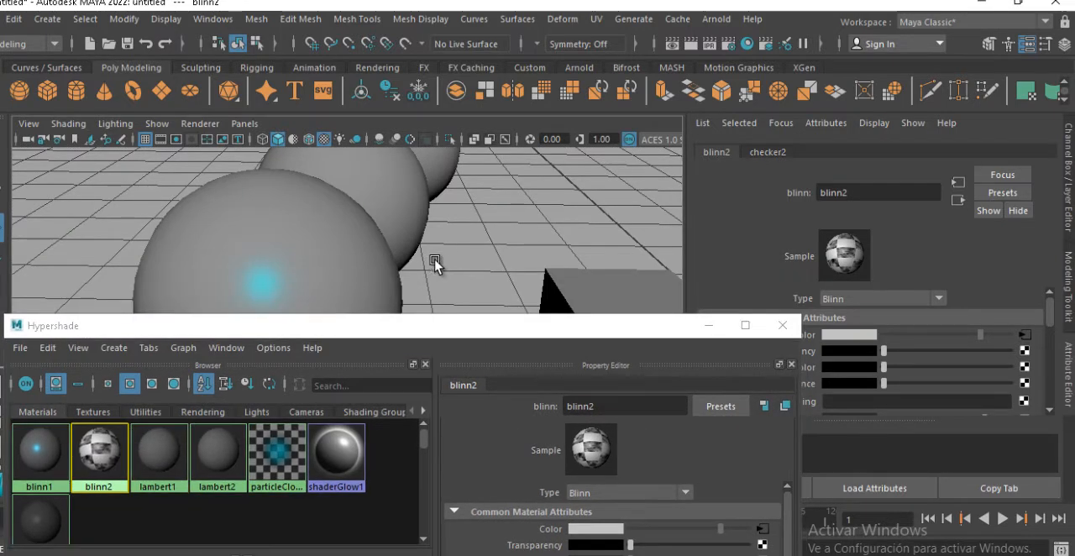
pyautogui.keyDown('alt'); pyautogui.moveTo(428, 262); pyautogui.dragTo(462, 197); pyautogui.keyUp('alt')
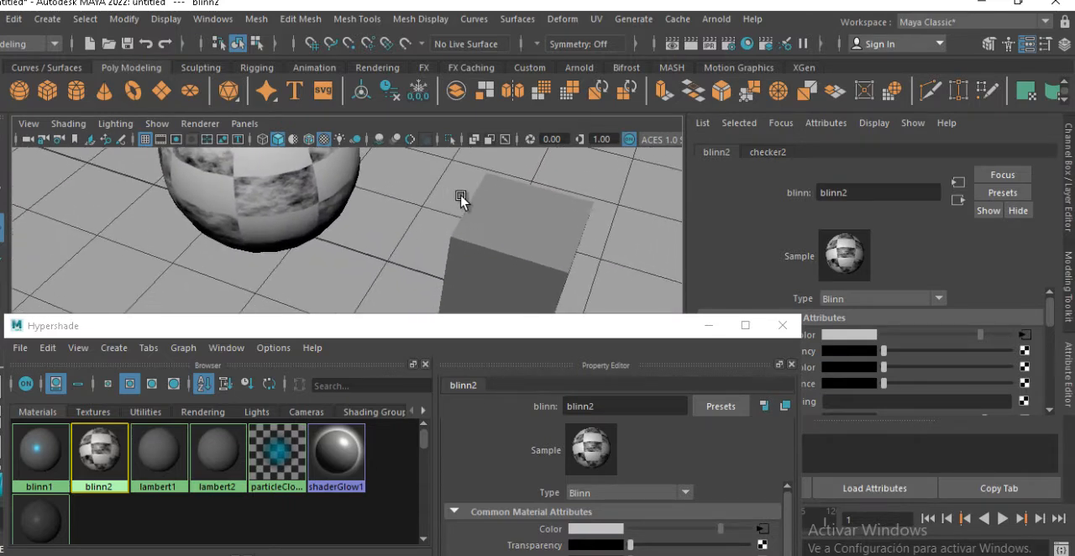
# Scale the cube into a wide, flat slab extending beneath the spheres and the cylinder
pyautogui.click(513, 248)
pyautogui.press('r')
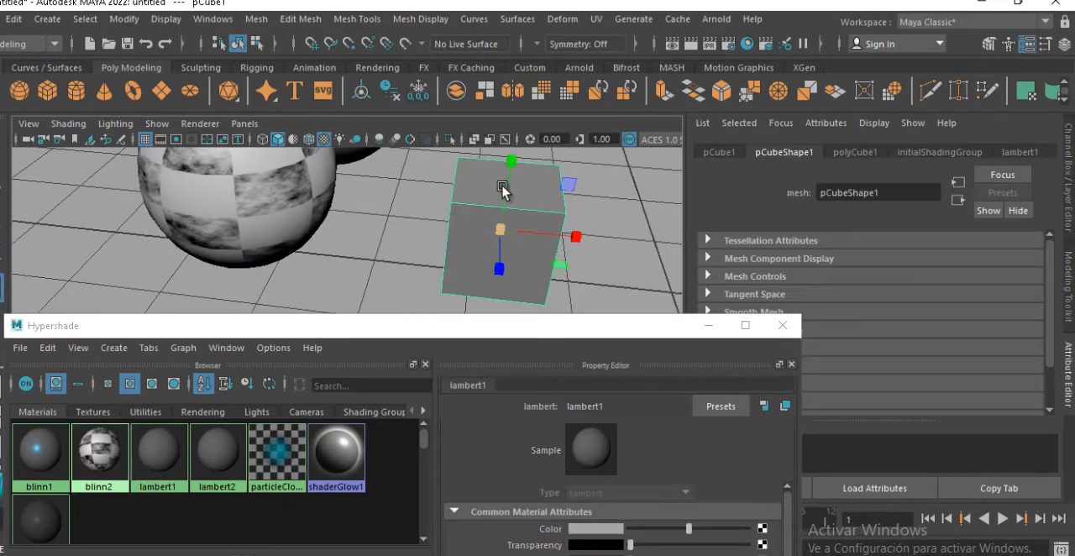
pyautogui.press('q')
pyautogui.click(505, 206)
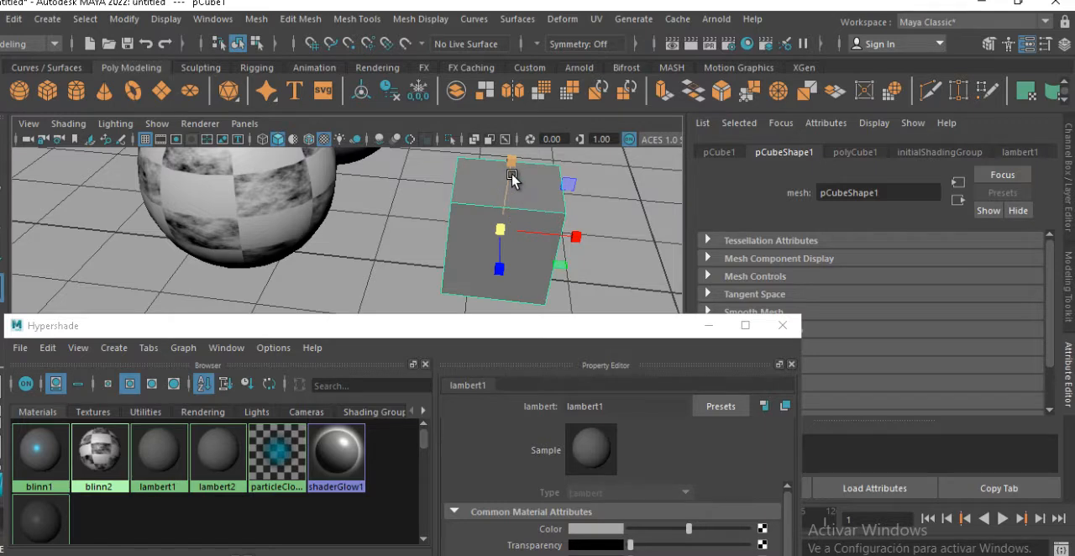
pyautogui.press('q')
pyautogui.press('w')
pyautogui.press('e')
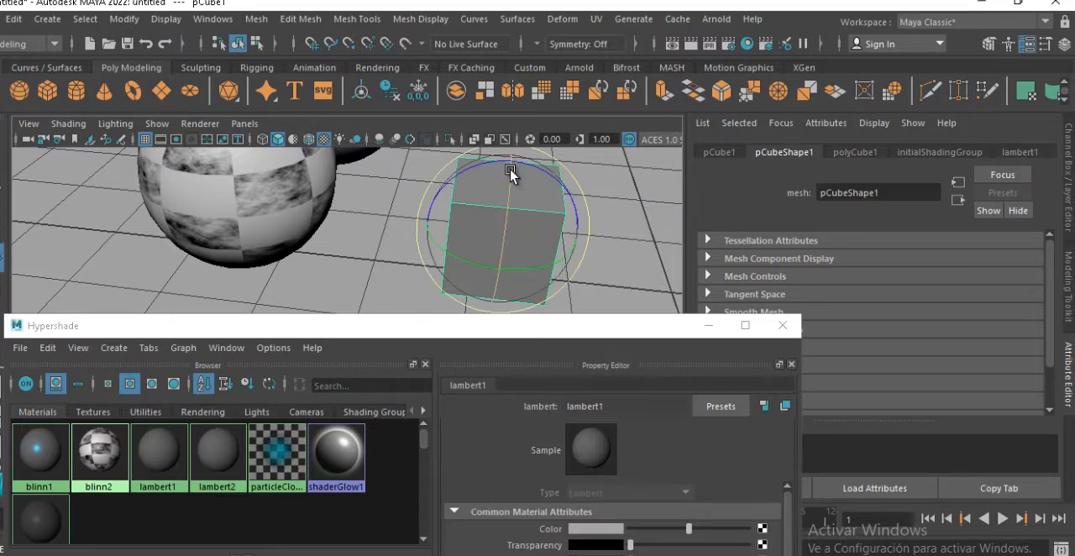
pyautogui.keyDown('alt'); pyautogui.moveTo(509, 183); pyautogui.dragTo(503, 221, button='middle'); pyautogui.keyUp('alt')
pyautogui.press('r')
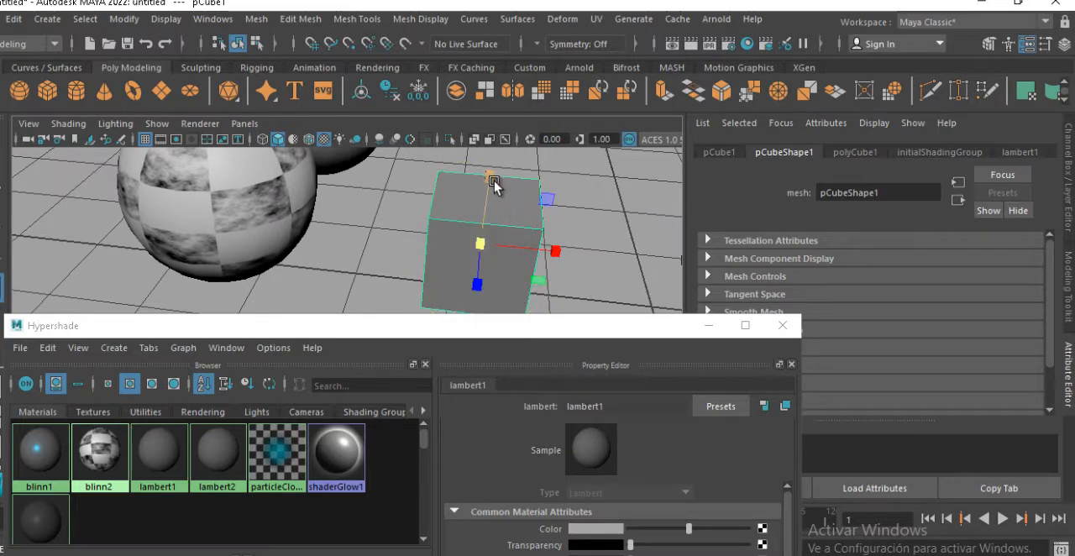
pyautogui.moveTo(492, 187); pyautogui.dragTo(541, 246)
pyautogui.moveTo(450, 232); pyautogui.dragTo(538, 240)
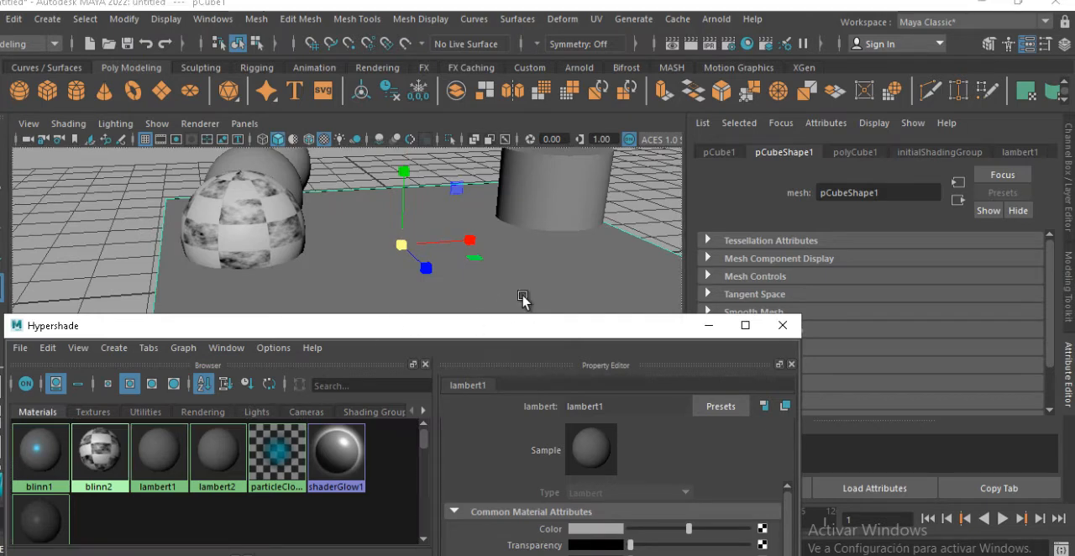
# Assign the blinn2 material to the flattened cube
pyautogui.moveTo(522, 298); pyautogui.dragTo(515, 306, button='middle')
pyautogui.keyDown('alt'); pyautogui.moveTo(505, 241); pyautogui.dragTo(439, 250); pyautogui.keyUp('alt')
pyautogui.keyDown('alt'); pyautogui.moveTo(477, 239); pyautogui.dragTo(323, 222, button='right'); pyautogui.keyUp('alt')
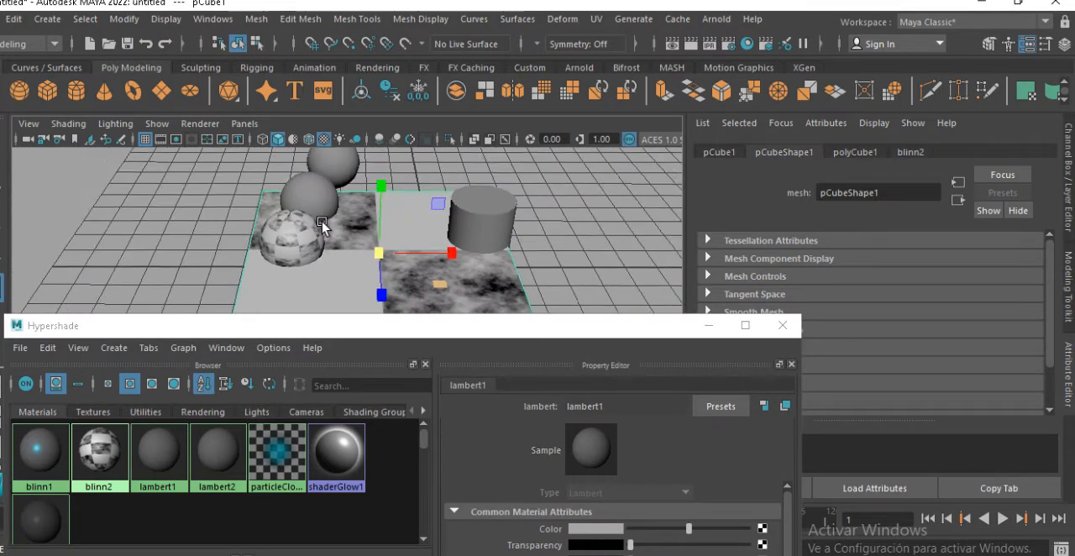
# Delete the cylinder and the two plain grey spheres, keeping the textured sphere
pyautogui.keyDown('alt'); pyautogui.moveTo(527, 229); pyautogui.dragTo(502, 235, button='middle'); pyautogui.keyUp('alt')
pyautogui.click(489, 233)
pyautogui.press('Delete')
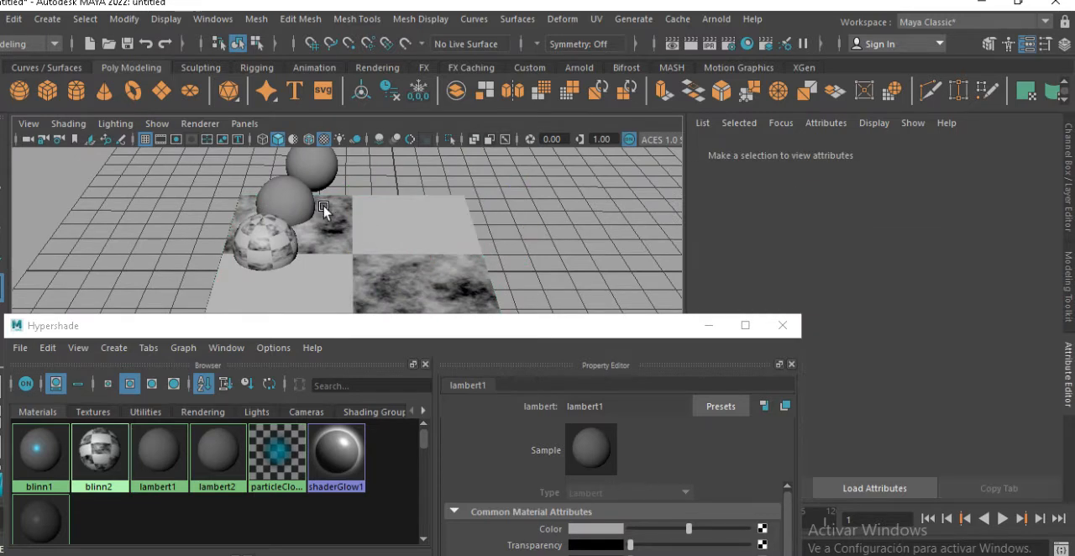
pyautogui.click(307, 205)
pyautogui.press('Delete')
pyautogui.click(311, 168)
pyautogui.press('Delete')
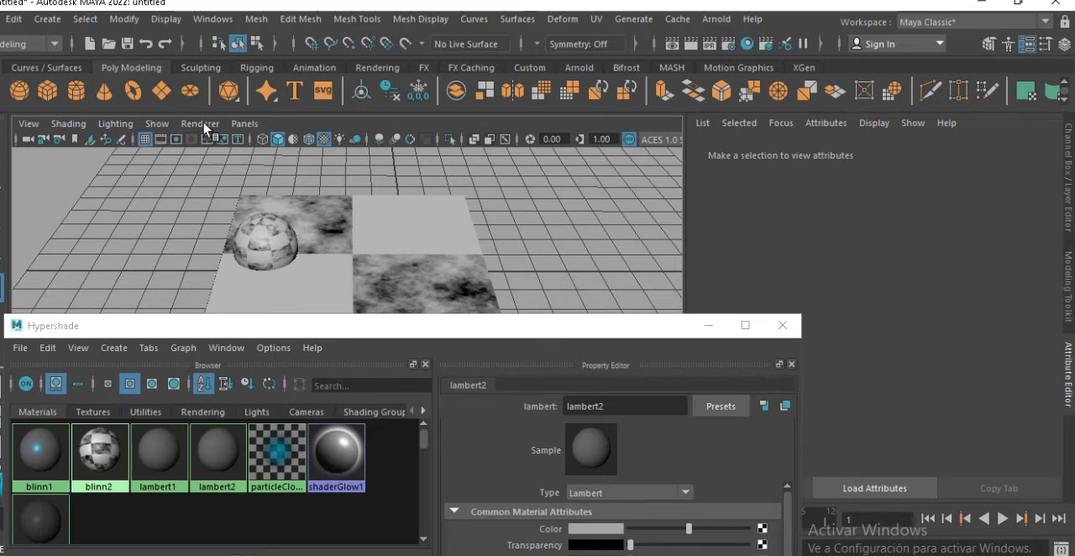
# Create a polygon plane, scale it up to a large floor piece and move it along X beside the slab
pyautogui.keyDown('alt'); pyautogui.moveTo(423, 224); pyautogui.dragTo(372, 216, button='right'); pyautogui.keyUp('alt')
pyautogui.keyDown('alt'); pyautogui.moveTo(372, 216); pyautogui.dragTo(362, 189, button='middle'); pyautogui.keyUp('alt')
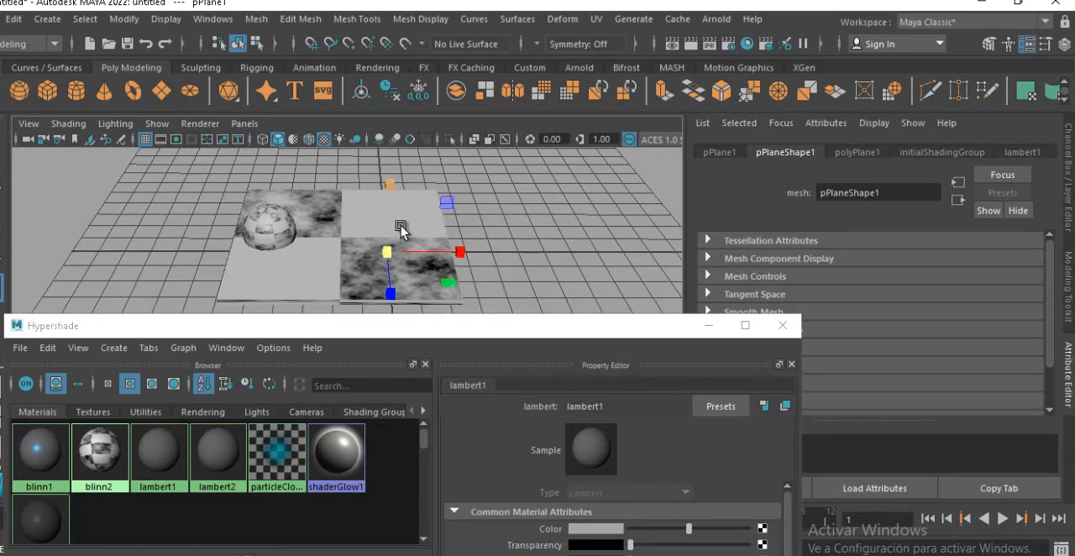
pyautogui.moveTo(389, 252); pyautogui.dragTo(591, 247)
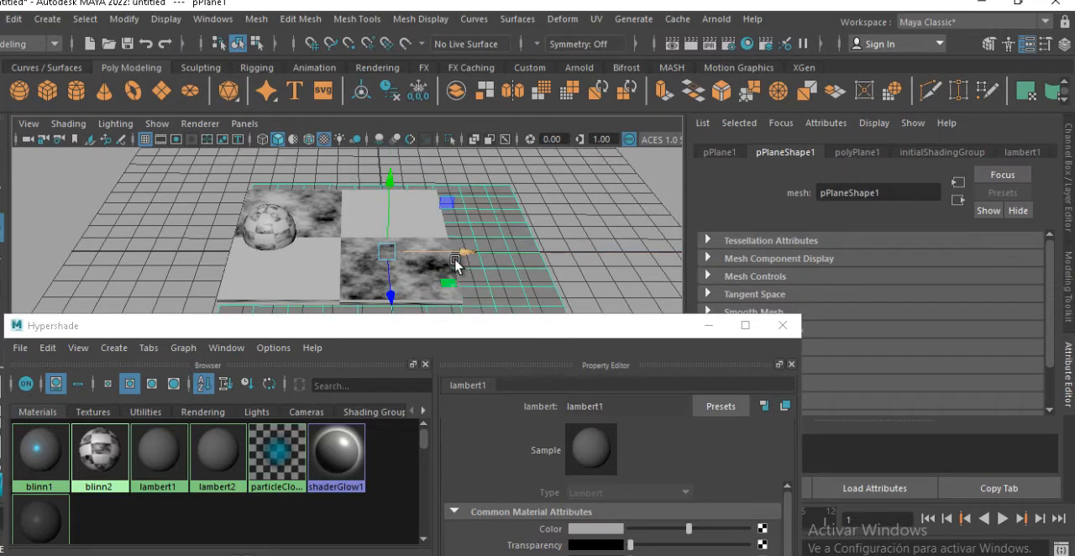
pyautogui.moveTo(459, 251); pyautogui.dragTo(636, 218)
pyautogui.keyDown('alt'); pyautogui.moveTo(528, 218); pyautogui.dragTo(493, 197, button='middle'); pyautogui.keyUp('alt')
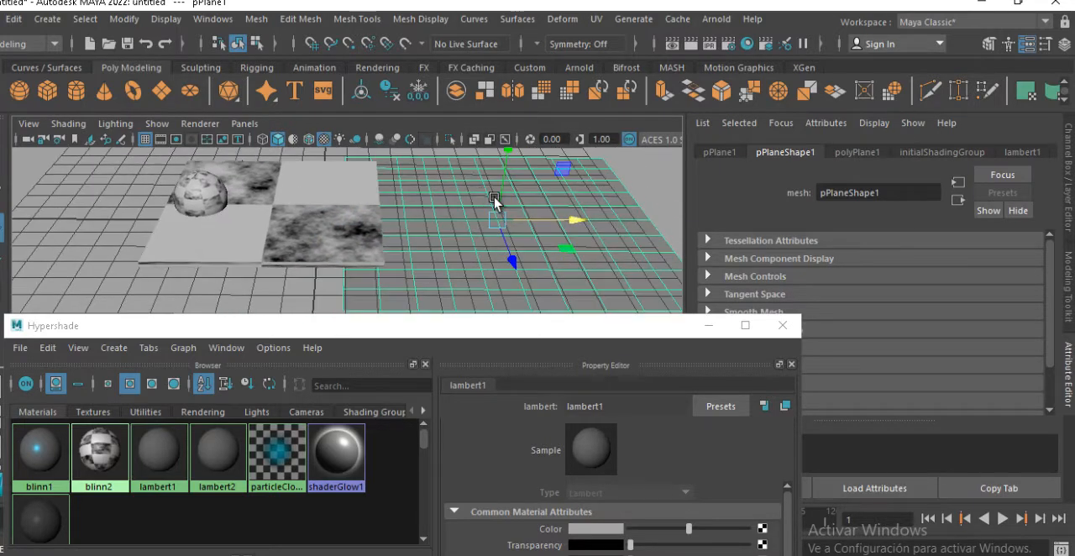
pyautogui.keyDown('alt'); pyautogui.moveTo(494, 198); pyautogui.dragTo(516, 218, button='right'); pyautogui.keyUp('alt')
pyautogui.keyDown('alt'); pyautogui.moveTo(516, 218); pyautogui.dragTo(454, 228, button='middle'); pyautogui.keyUp('alt')
# Assign blinn2 to the plane and raise it slightly above the grid beside the slab
pyautogui.moveTo(102, 440); pyautogui.dragTo(353, 269, button='middle')
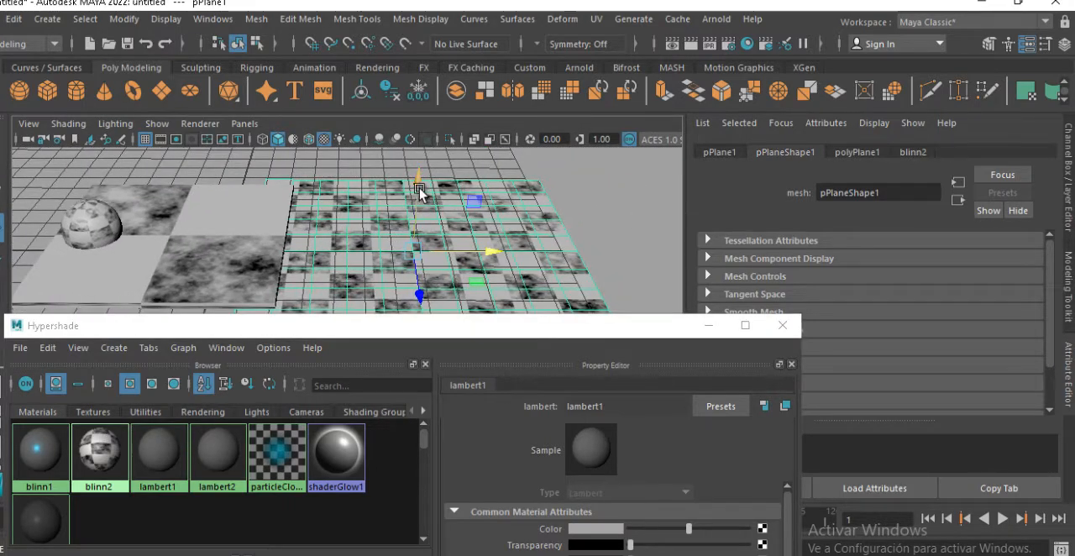
pyautogui.moveTo(418, 186); pyautogui.dragTo(466, 190)
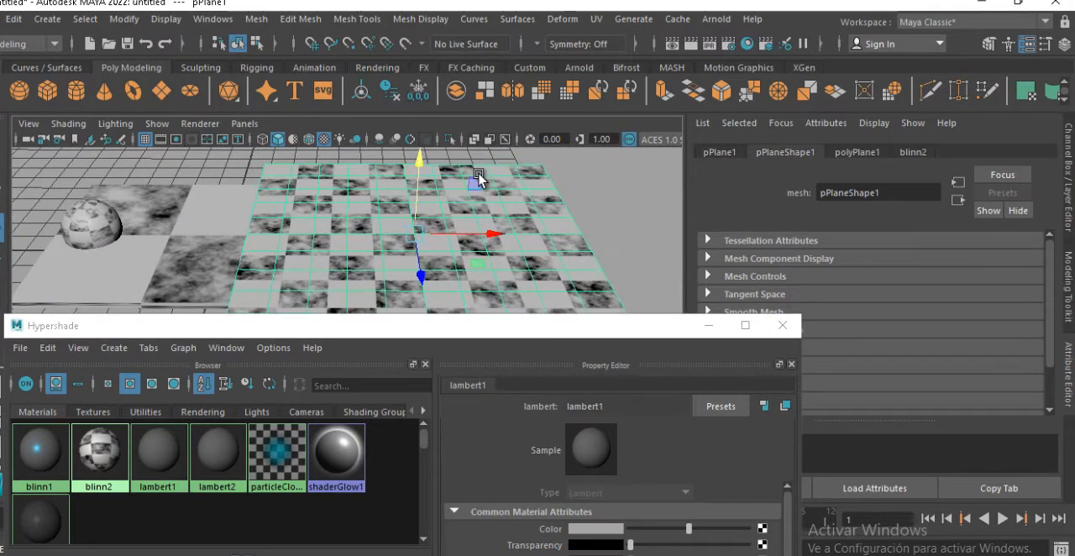
pyautogui.moveTo(496, 236); pyautogui.dragTo(546, 228)
pyautogui.keyDown('alt'); pyautogui.moveTo(497, 232); pyautogui.dragTo(459, 200, button='middle'); pyautogui.keyUp('alt')
# Open the UV Editor for the plane, close the UV Toolkit and move the editor aside
pyautogui.click(596, 19)
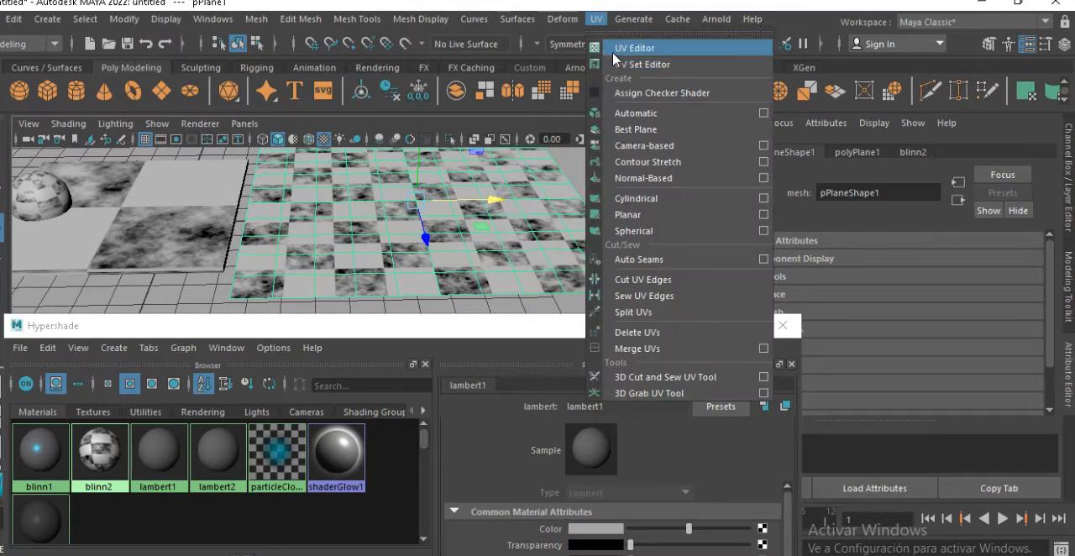
pyautogui.click(621, 47)
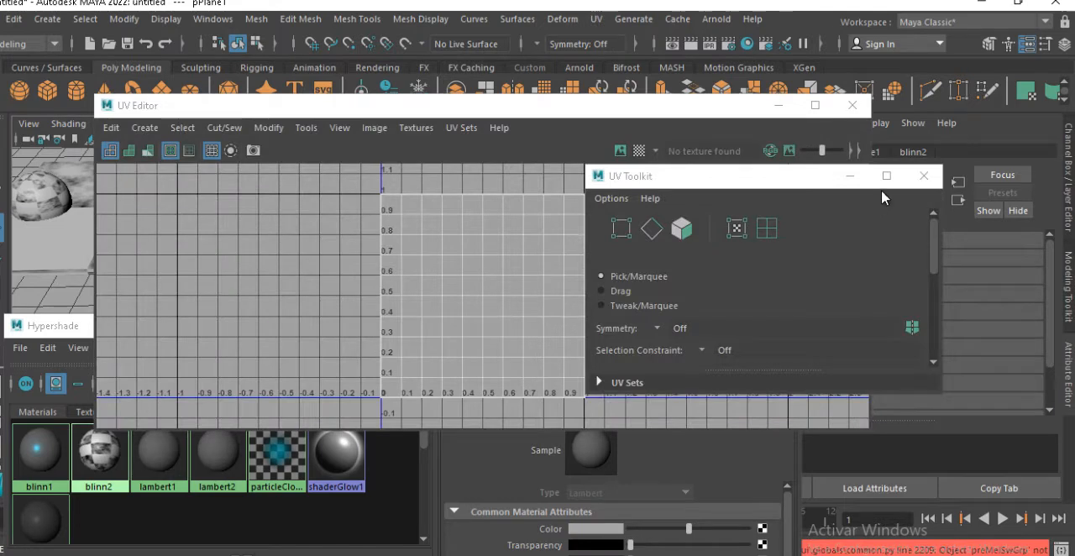
pyautogui.click(923, 176)
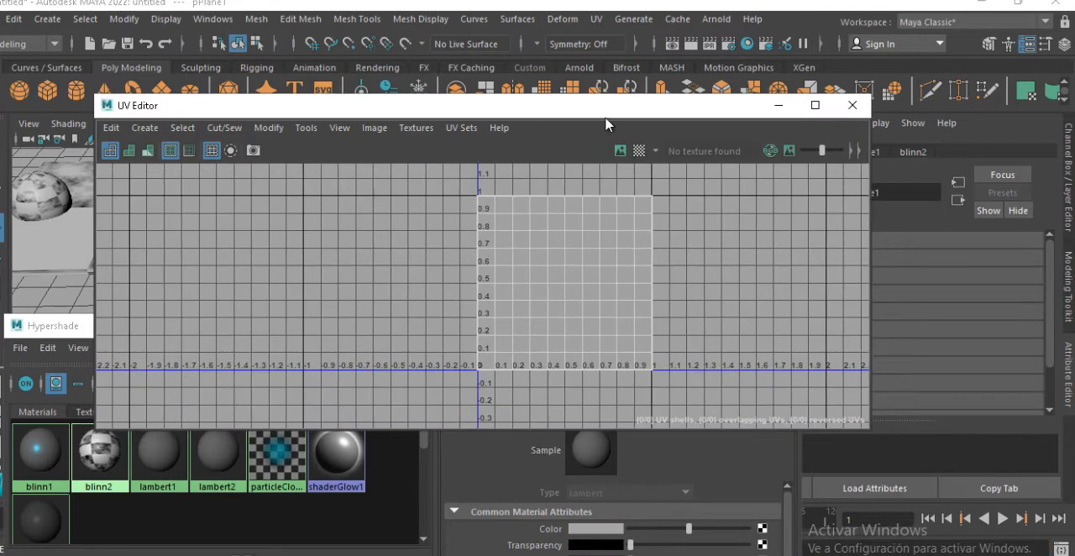
pyautogui.moveTo(605, 115); pyautogui.dragTo(759, 84)
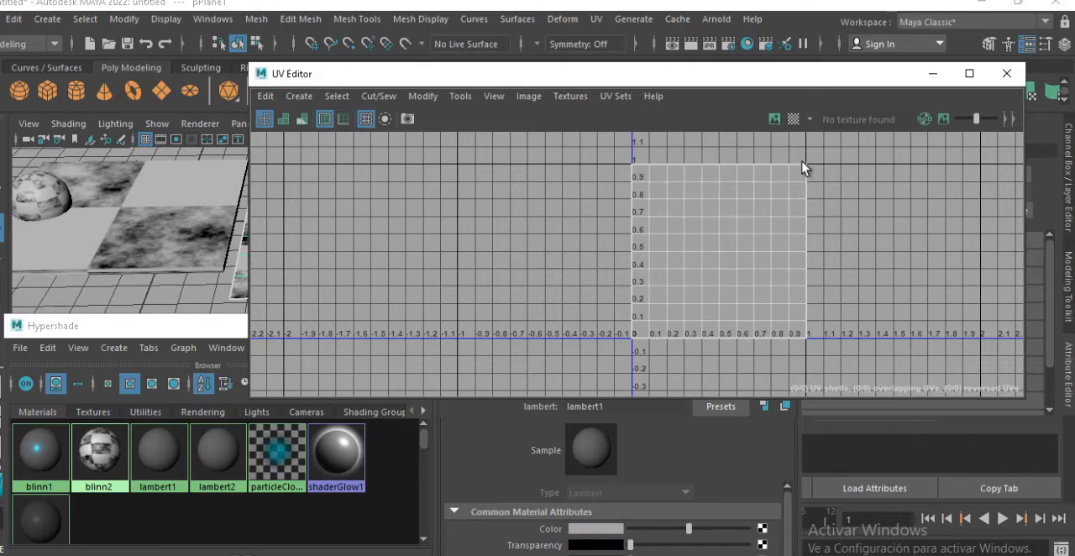
# Turn on the checker map for the plane and display the texture image in the UV Editor
pyautogui.click(792, 119)
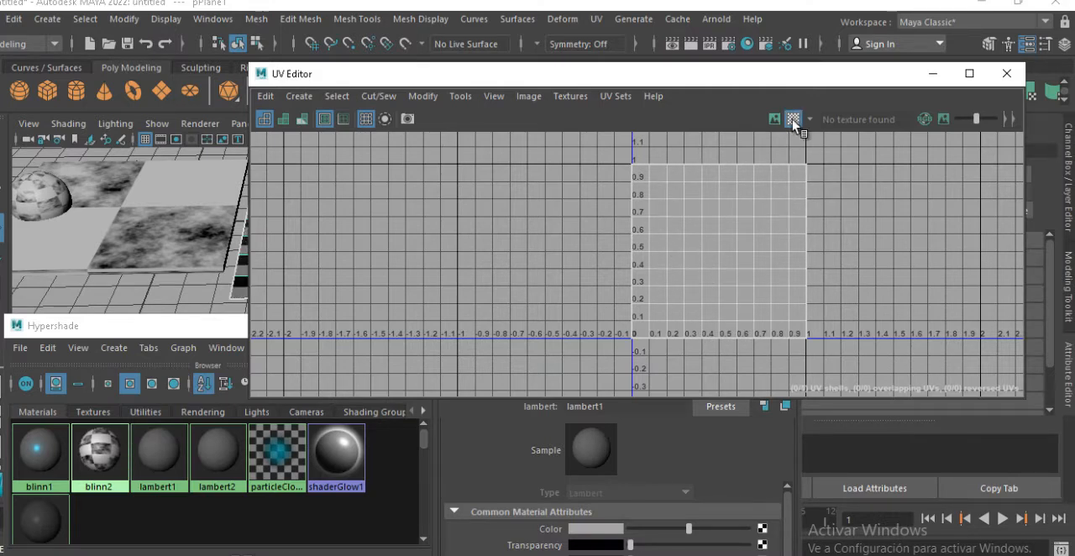
pyautogui.moveTo(474, 84); pyautogui.dragTo(634, 95)
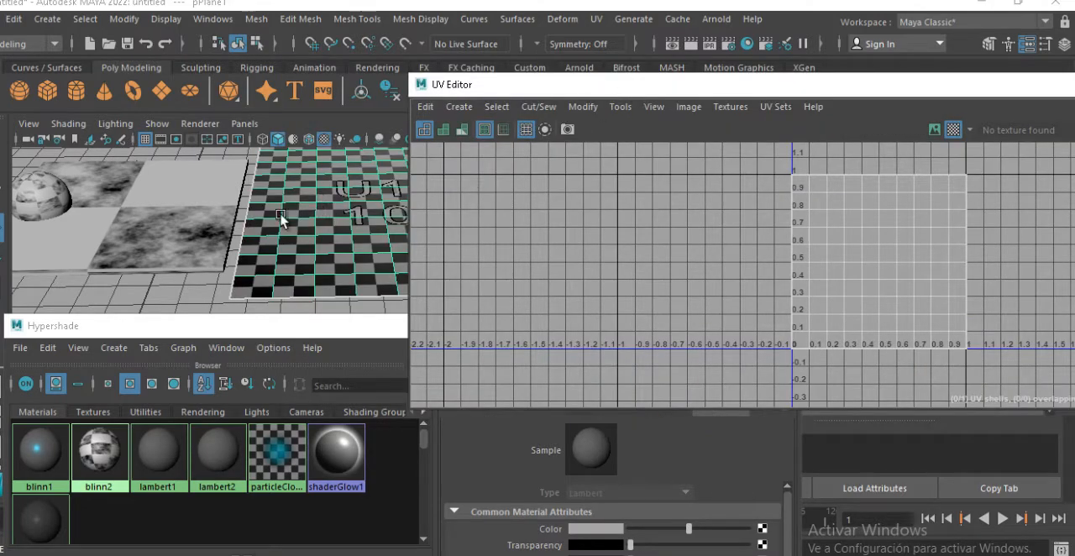
pyautogui.keyDown('alt'); pyautogui.moveTo(343, 208); pyautogui.dragTo(238, 232, button='middle'); pyautogui.keyUp('alt')
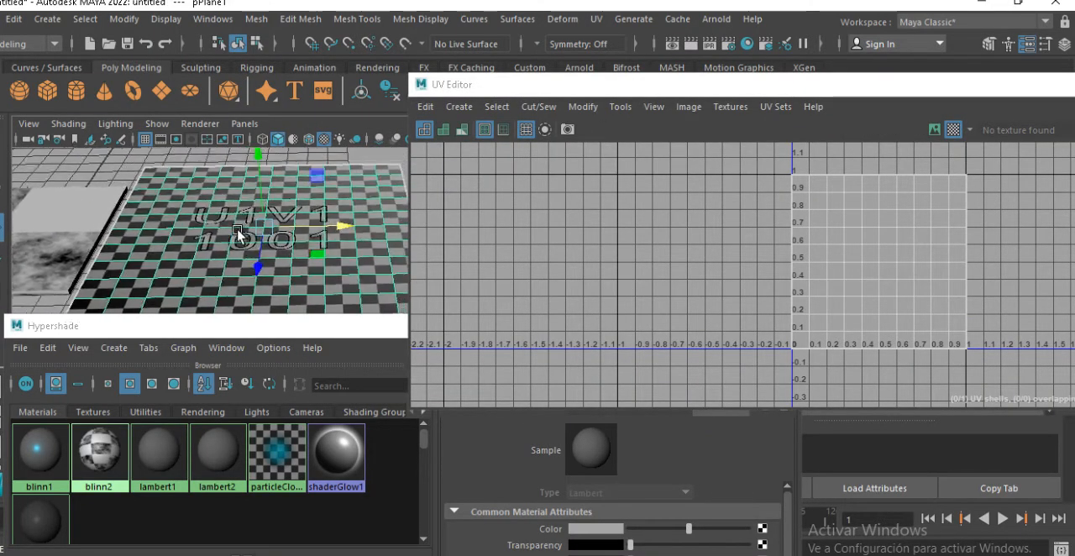
pyautogui.click(934, 131)
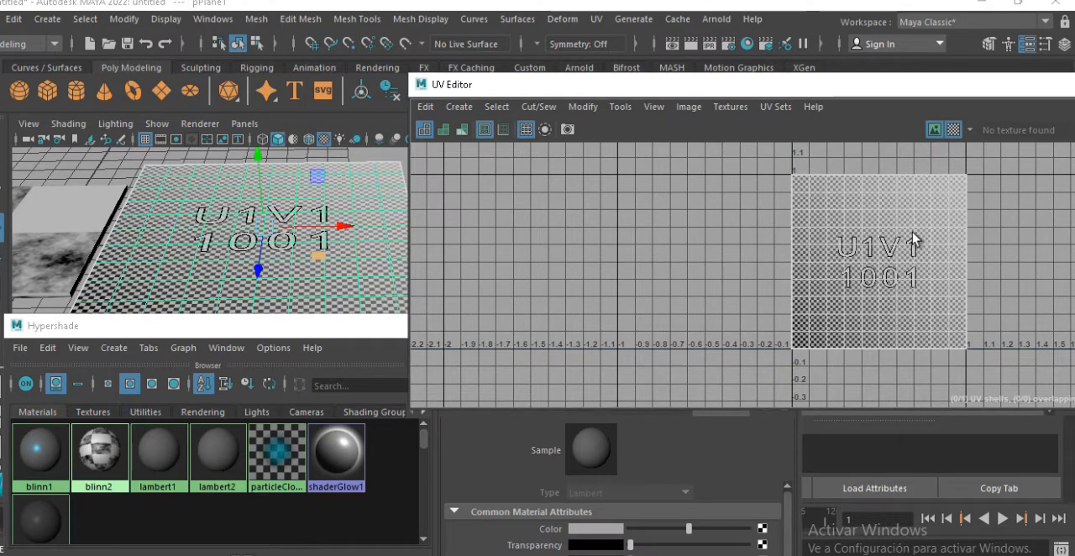
# Select the slab and turn off the checker map to show its checker2 texture behind the UVs
pyautogui.click(69, 203)
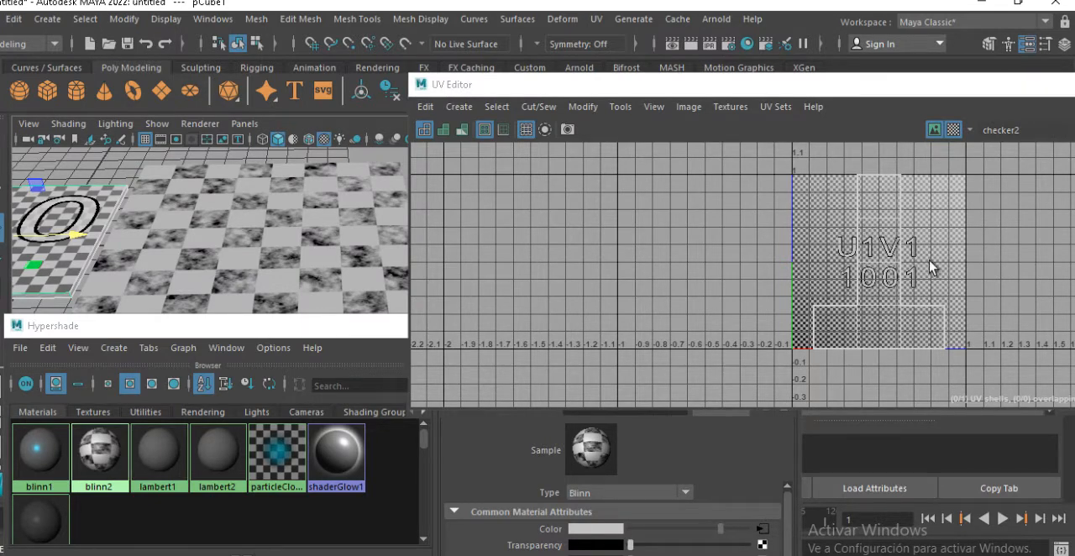
pyautogui.click(955, 130)
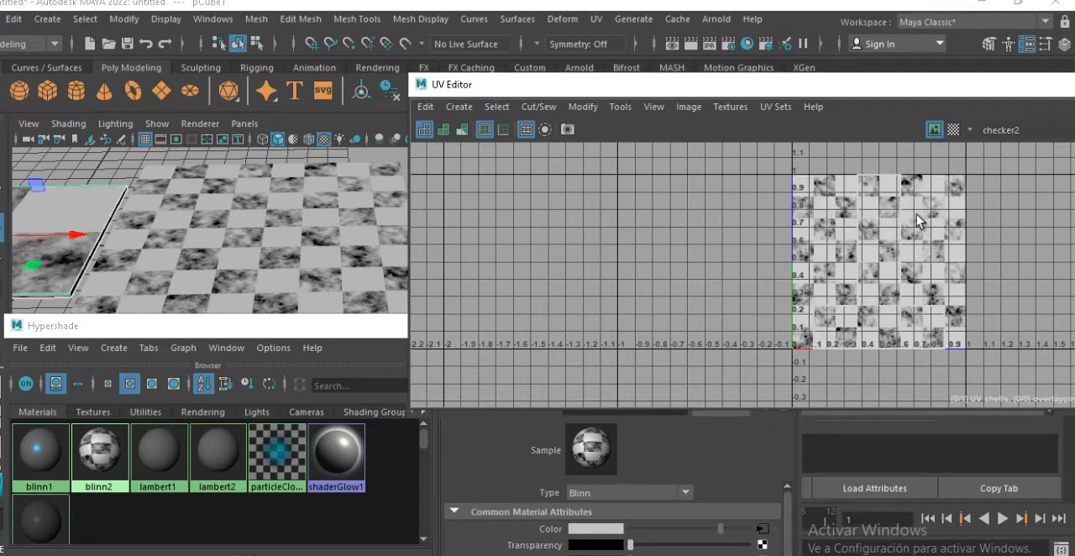
pyautogui.keyDown('alt'); pyautogui.moveTo(901, 274); pyautogui.dragTo(818, 279, button='middle'); pyautogui.keyUp('alt')
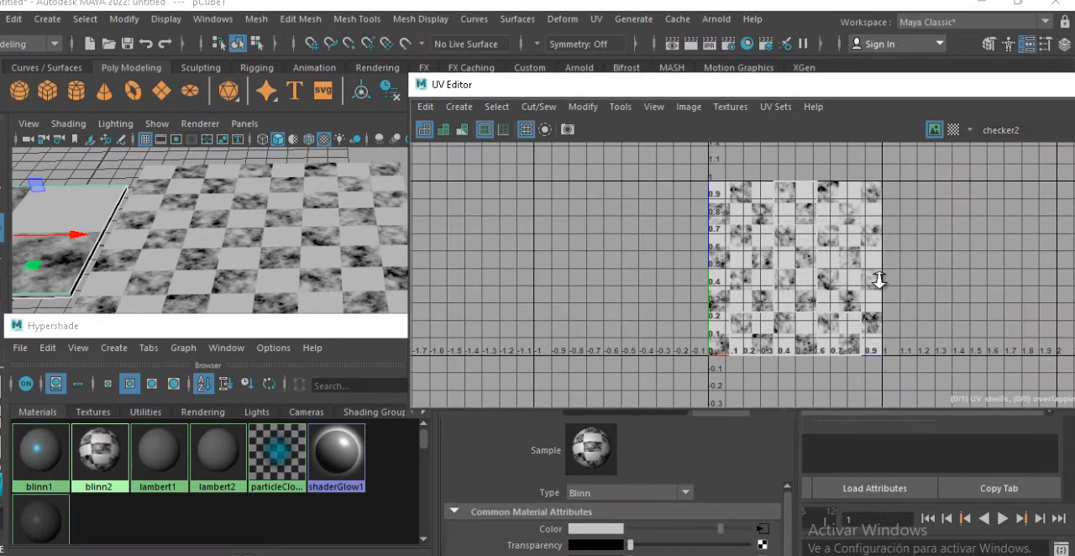
pyautogui.keyDown('alt'); pyautogui.moveTo(878, 281); pyautogui.dragTo(1022, 311, button='right'); pyautogui.keyUp('alt')
pyautogui.keyDown('alt'); pyautogui.moveTo(738, 308); pyautogui.dragTo(740, 283, button='middle'); pyautogui.keyUp('alt')
pyautogui.keyDown('alt'); pyautogui.moveTo(739, 278); pyautogui.dragTo(727, 246, button='right'); pyautogui.keyUp('alt')
# Switch the UV Editor to UV selection and select all of the slab's UVs
pyautogui.rightClick(822, 284)
pyautogui.moveTo(826, 346); pyautogui.dragTo(860, 369)
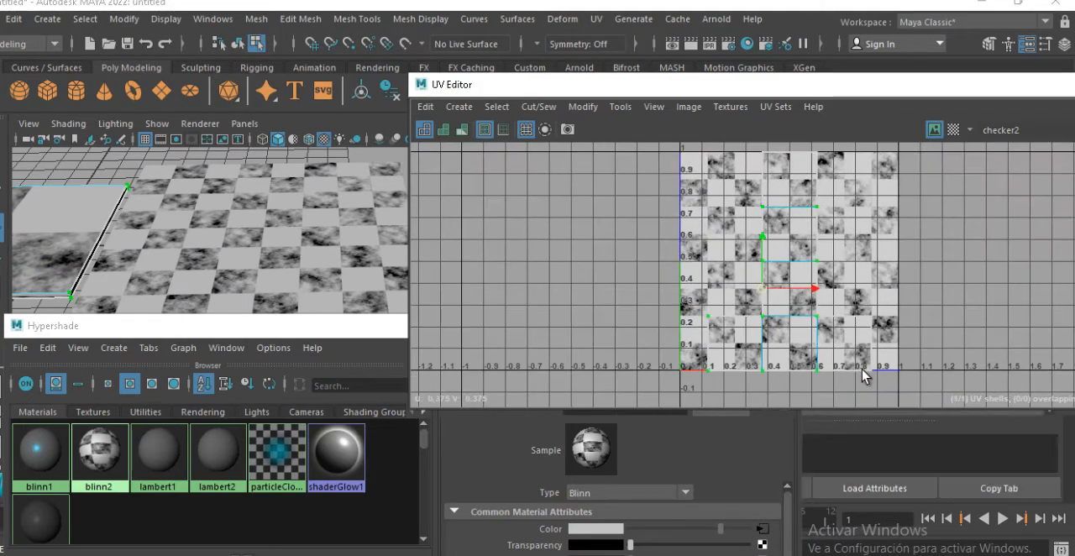
pyautogui.keyDown('alt'); pyautogui.moveTo(811, 314); pyautogui.dragTo(761, 294, button='right'); pyautogui.keyUp('alt')
pyautogui.keyDown('alt'); pyautogui.moveTo(770, 283); pyautogui.dragTo(770, 311, button='middle'); pyautogui.keyUp('alt')
pyautogui.keyDown('shift'); pyautogui.moveTo(758, 208); pyautogui.dragTo(878, 313); pyautogui.keyUp('shift')
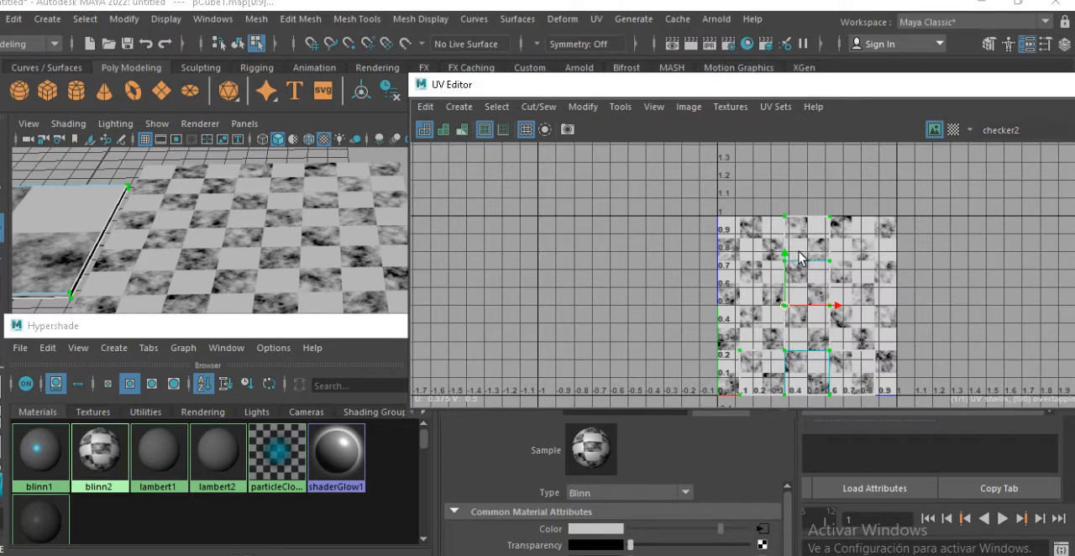
# Switch to face selection and select the uppermost face of the slab's UV layout
pyautogui.keyDown('alt'); pyautogui.moveTo(799, 268); pyautogui.dragTo(786, 311, button='middle'); pyautogui.keyUp('alt')
pyautogui.keyDown('alt'); pyautogui.moveTo(797, 300); pyautogui.dragTo(1060, 320, button='right'); pyautogui.keyUp('alt')
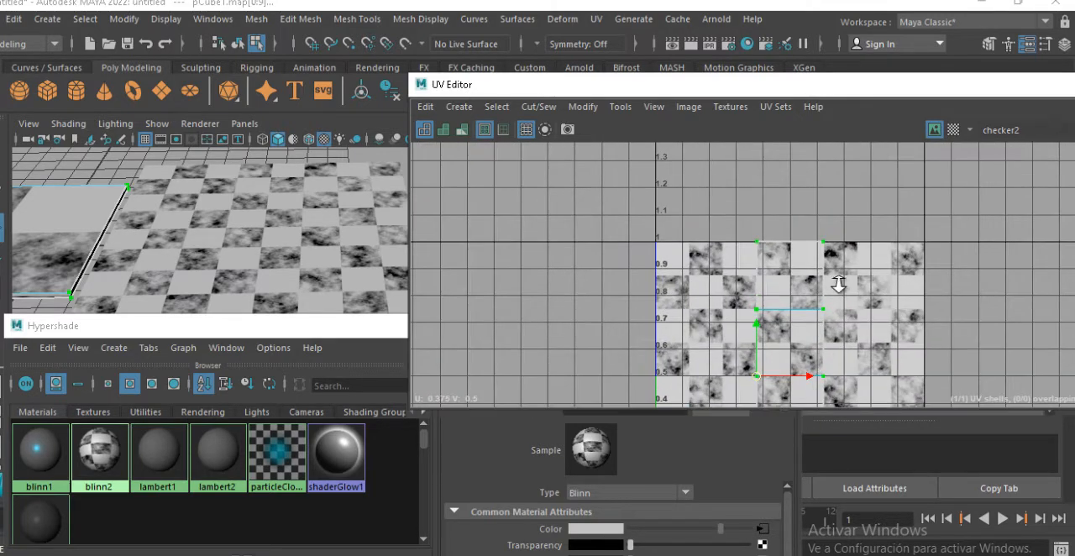
pyautogui.keyDown('alt'); pyautogui.moveTo(838, 282); pyautogui.dragTo(1025, 295, button='right'); pyautogui.keyUp('alt')
pyautogui.rightClick(763, 254)
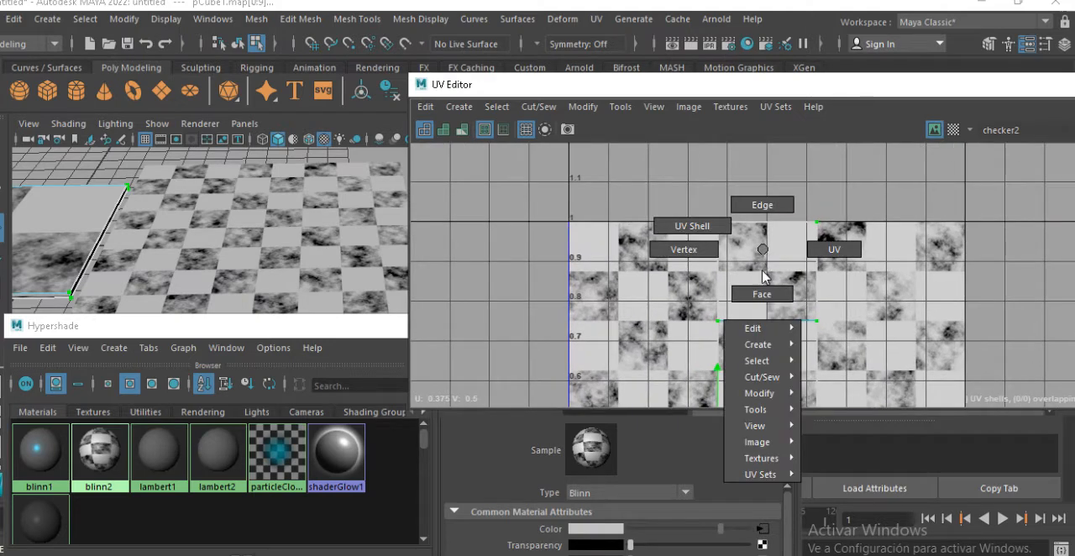
pyautogui.click(761, 292)
pyautogui.click(762, 273)
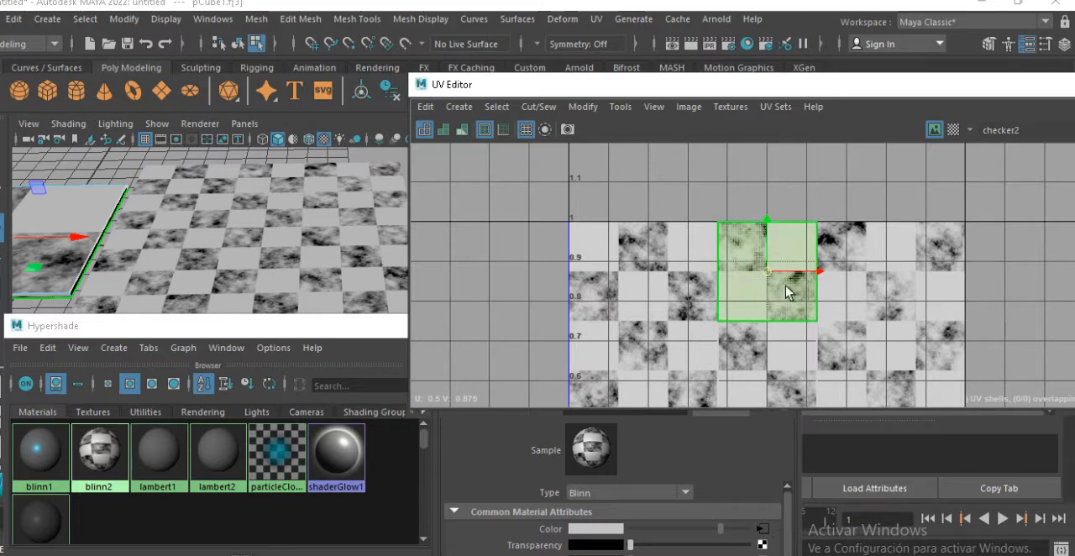
# Show the plane's face layout in the UV Editor and compare its faces with those in the viewport
pyautogui.click(324, 247)
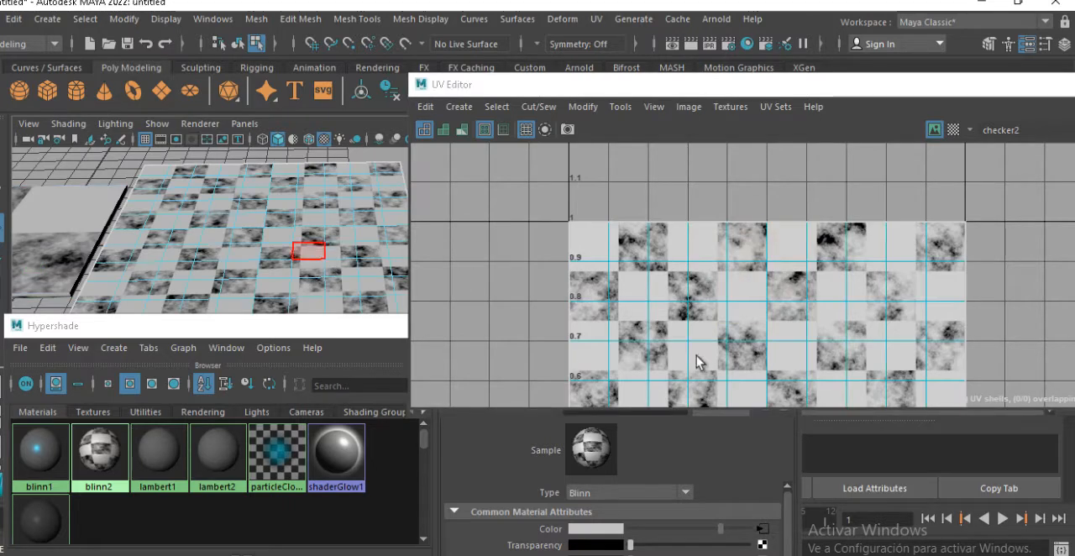
pyautogui.scroll(-4, 722, 336)
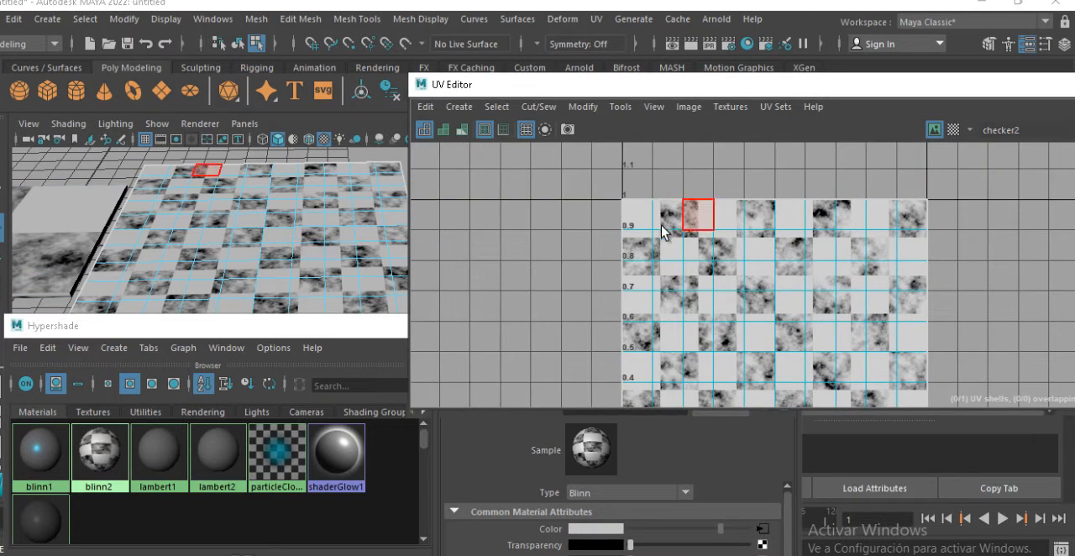
pyautogui.scroll(-2, 889, 260)
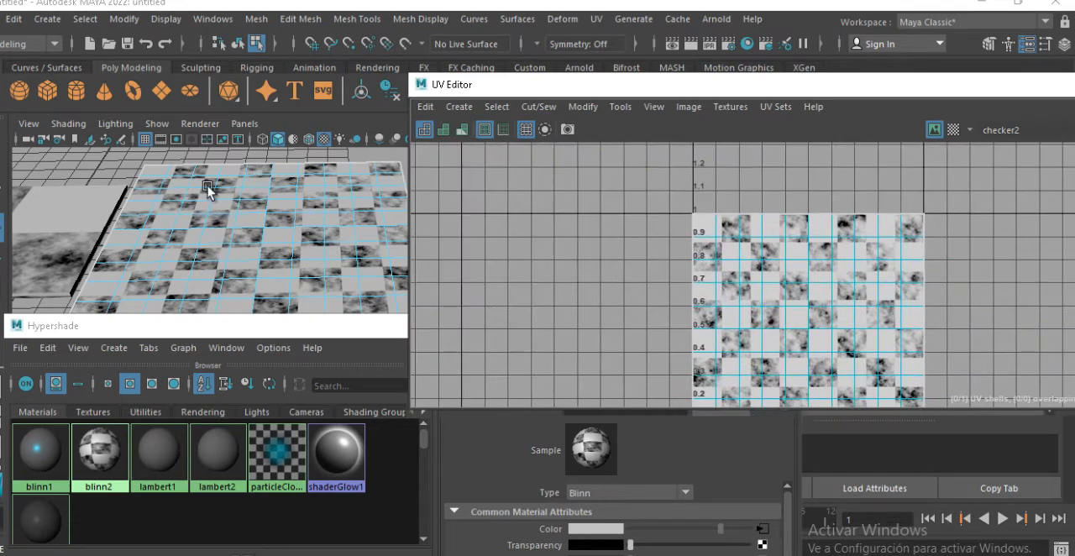
# Leave the plane's face selection for object mode and select the slab under the sphere
pyautogui.rightClick(812, 259)
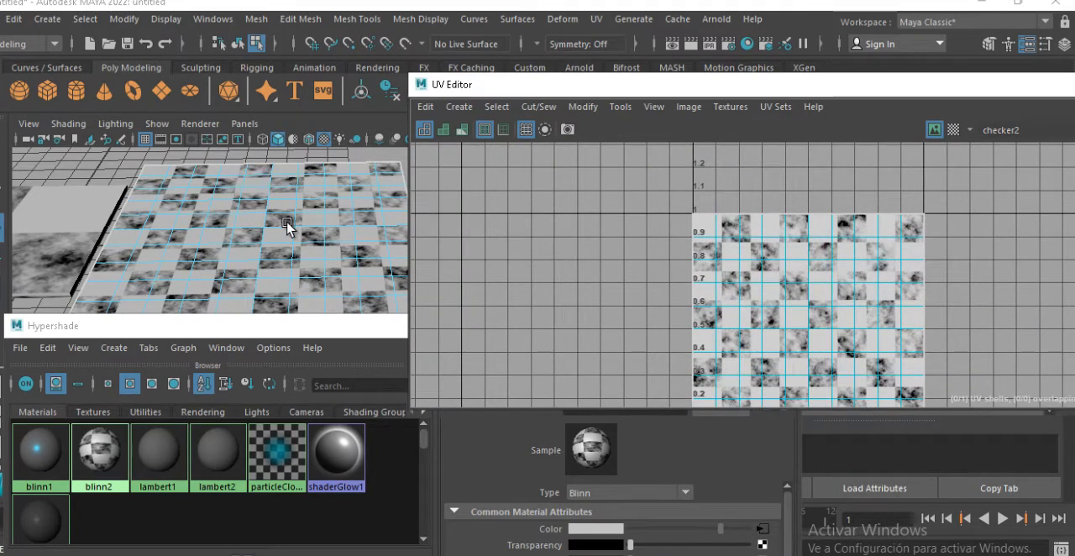
pyautogui.moveTo(288, 228); pyautogui.dragTo(361, 129, button='right')
pyautogui.keyDown('alt'); pyautogui.moveTo(211, 211); pyautogui.dragTo(253, 215, button='middle'); pyautogui.keyUp('alt')
pyautogui.click(343, 264)
pyautogui.scroll(4, 252, 215)
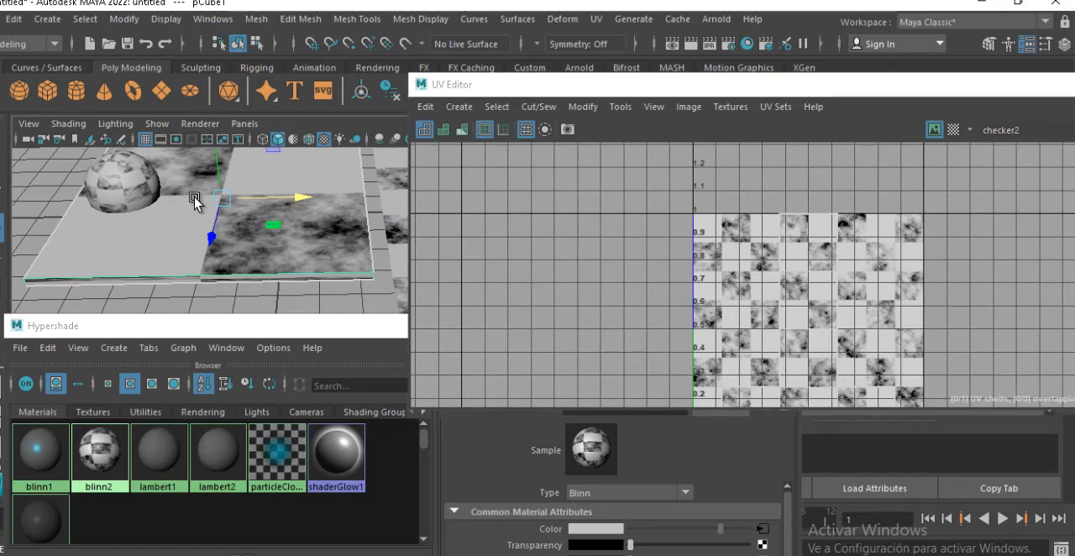
pyautogui.keyDown('alt'); pyautogui.moveTo(199, 181); pyautogui.dragTo(214, 218, button='middle'); pyautogui.keyUp('alt')
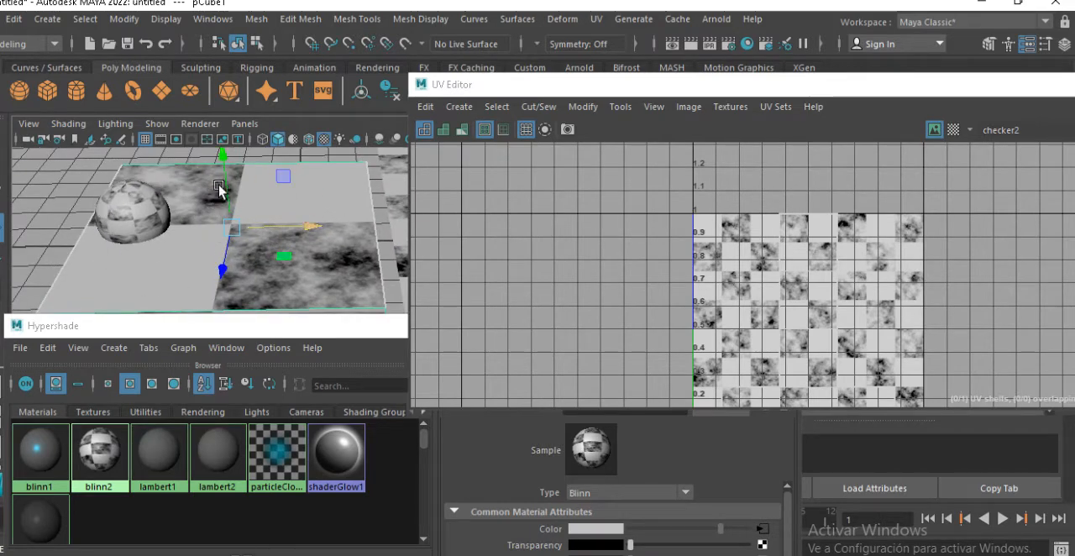
pyautogui.keyDown('alt'); pyautogui.moveTo(228, 240); pyautogui.dragTo(267, 237, button='middle'); pyautogui.keyUp('alt')
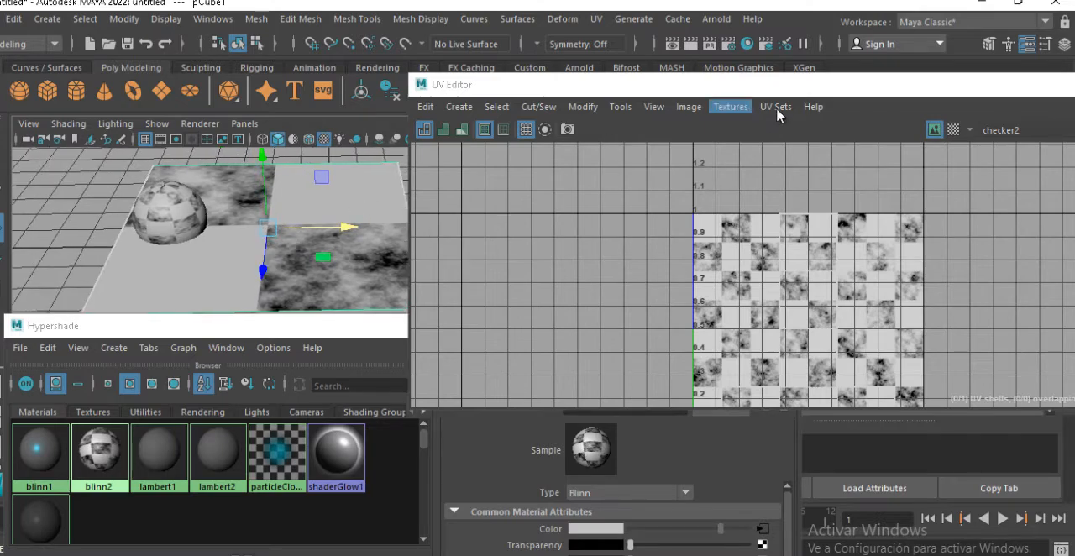
# Close the UV Editor and compare the checker texture on the slab and the plane in the viewport
pyautogui.moveTo(1043, 95); pyautogui.dragTo(775, 155)
pyautogui.click(824, 151)
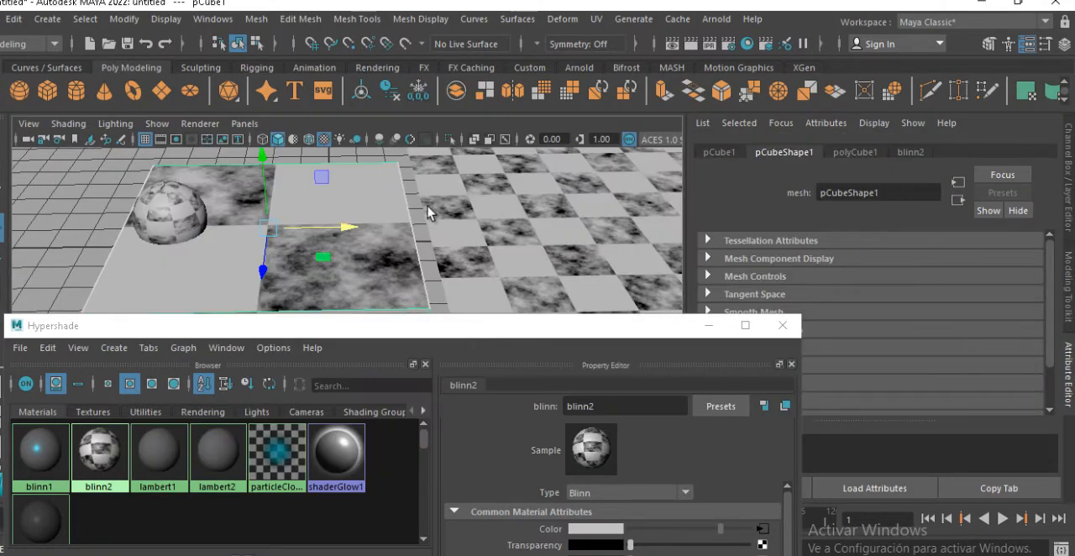
pyautogui.keyDown('alt'); pyautogui.moveTo(404, 227); pyautogui.dragTo(306, 206, button='right'); pyautogui.keyUp('alt')
pyautogui.keyDown('alt'); pyautogui.moveTo(305, 207); pyautogui.dragTo(302, 182, button='middle'); pyautogui.keyUp('alt')
pyautogui.keyDown('alt'); pyautogui.moveTo(401, 225); pyautogui.dragTo(526, 255, button='right'); pyautogui.keyUp('alt')
pyautogui.keyDown('alt'); pyautogui.moveTo(525, 254); pyautogui.dragTo(533, 259); pyautogui.keyUp('alt')
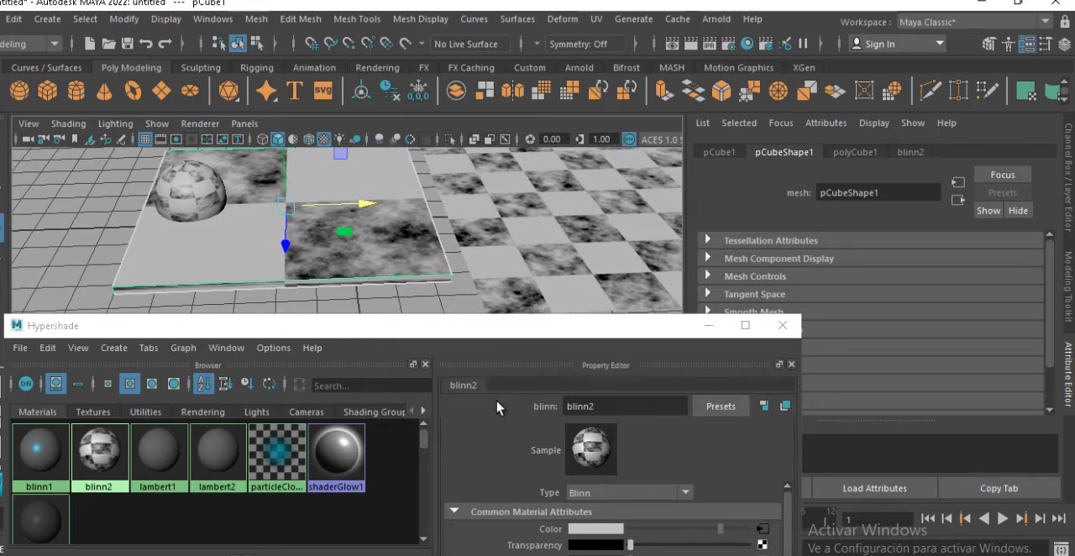
# Select the checker2 node in Hypershade and open the fractal1 texture connected to its Color 1
pyautogui.moveTo(344, 332); pyautogui.dragTo(531, 193)
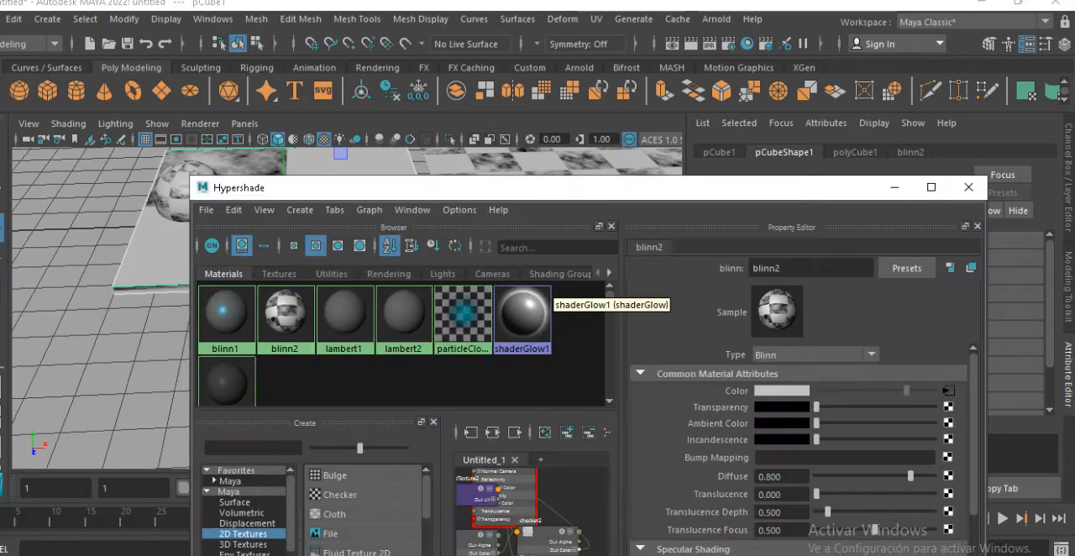
pyautogui.click(556, 544)
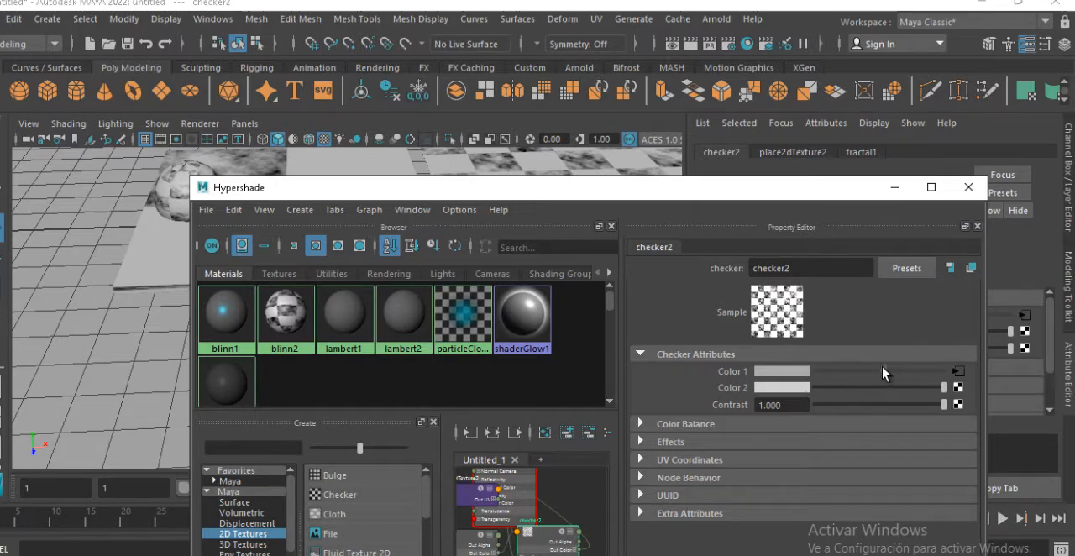
pyautogui.click(958, 372)
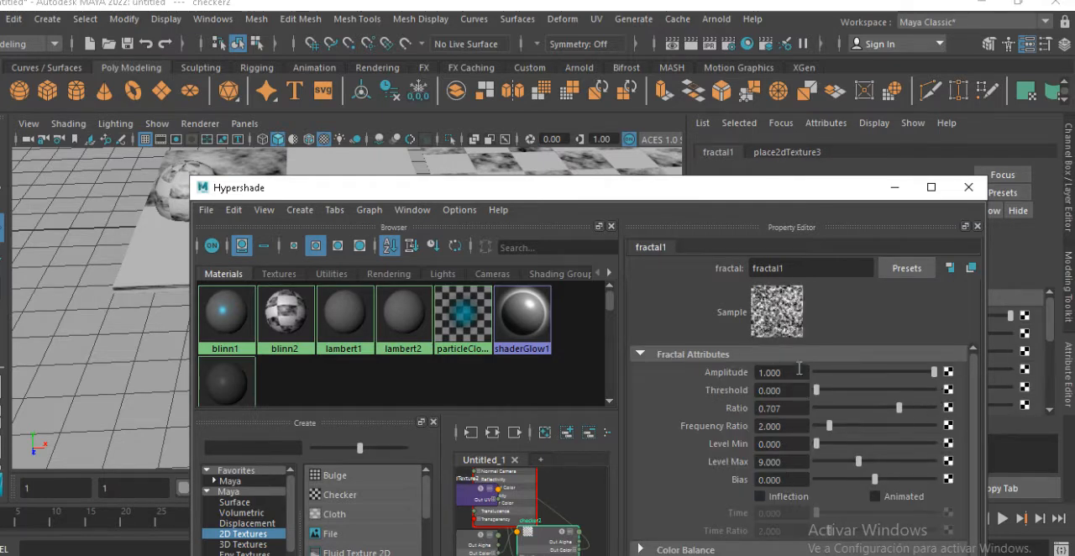
# Set fractal1's Amplitude to 0.888 and its Threshold to 0.287 while checking the effect on the textured objects
pyautogui.moveTo(932, 372)
pyautogui.mouseDown()
pyautogui.moveTo(874, 376)
pyautogui.moveTo(920, 375)
pyautogui.mouseUp()
pyautogui.moveTo(816, 391); pyautogui.dragTo(888, 391)
pyautogui.moveTo(790, 192); pyautogui.dragTo(679, 297)
pyautogui.keyDown('alt'); pyautogui.moveTo(472, 253); pyautogui.dragTo(457, 216, button='middle'); pyautogui.keyUp('alt')
pyautogui.keyDown('alt'); pyautogui.moveTo(458, 218); pyautogui.dragTo(557, 213); pyautogui.keyUp('alt')
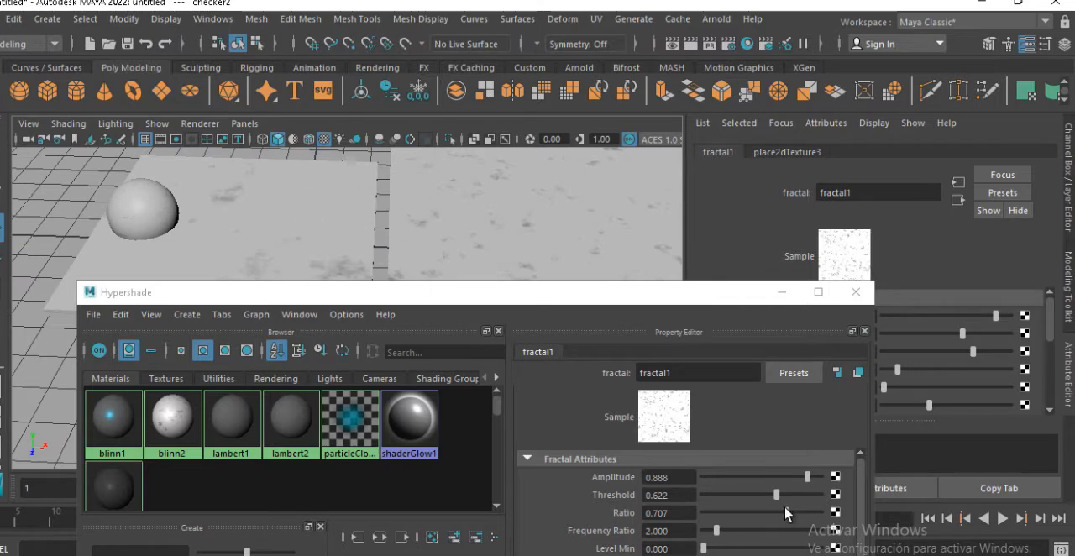
pyautogui.moveTo(776, 494); pyautogui.dragTo(730, 495)
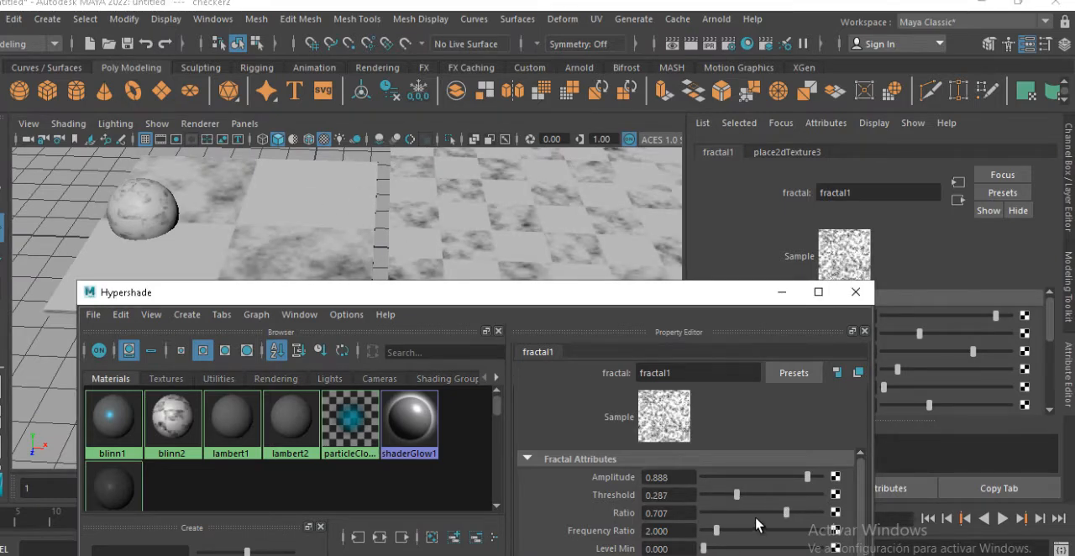
# Refine fractal1 with Ratio 0.874, Amplitude 0.867, Frequency Ratio 3.014 and Level Min 10.839
pyautogui.moveTo(756, 512); pyautogui.dragTo(804, 519)
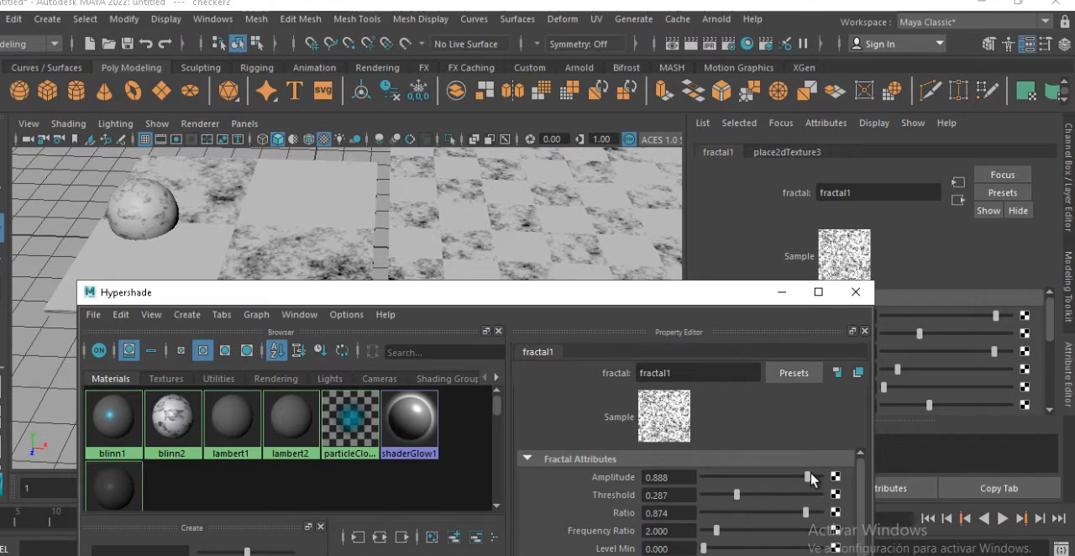
pyautogui.moveTo(807, 476)
pyautogui.mouseDown()
pyautogui.moveTo(758, 470)
pyautogui.moveTo(806, 476)
pyautogui.mouseUp()
pyautogui.moveTo(709, 550); pyautogui.dragTo(729, 537)
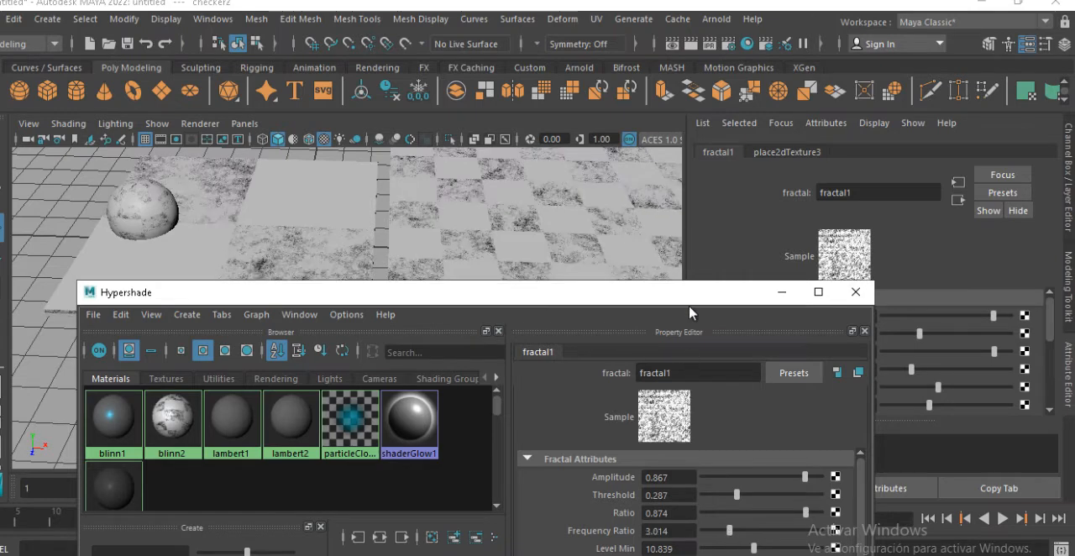
pyautogui.moveTo(690, 292); pyautogui.dragTo(746, 127)
pyautogui.scroll(-1, 798, 398)
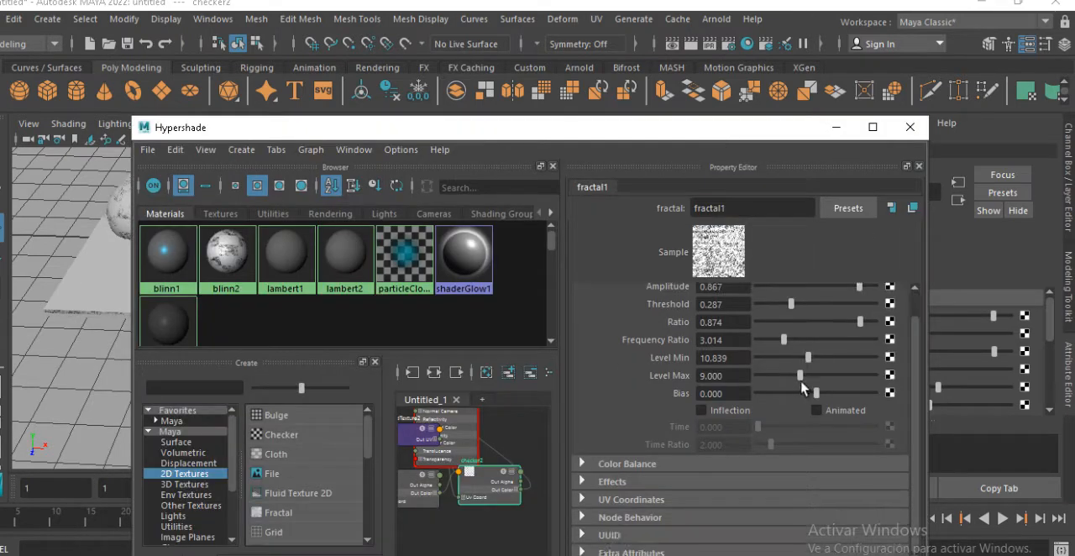
pyautogui.scroll(1, 798, 398)
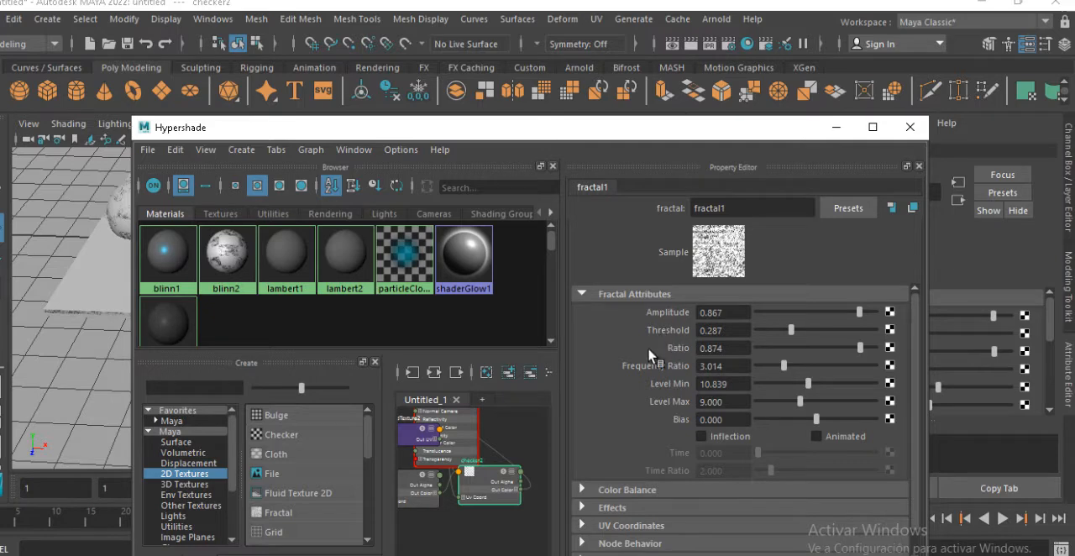
# Expand fractal1's Color Balance settings, raise Color Gain to maximum and slightly darken the Default Color
pyautogui.click(608, 496)
pyautogui.scroll(-2, 646, 459)
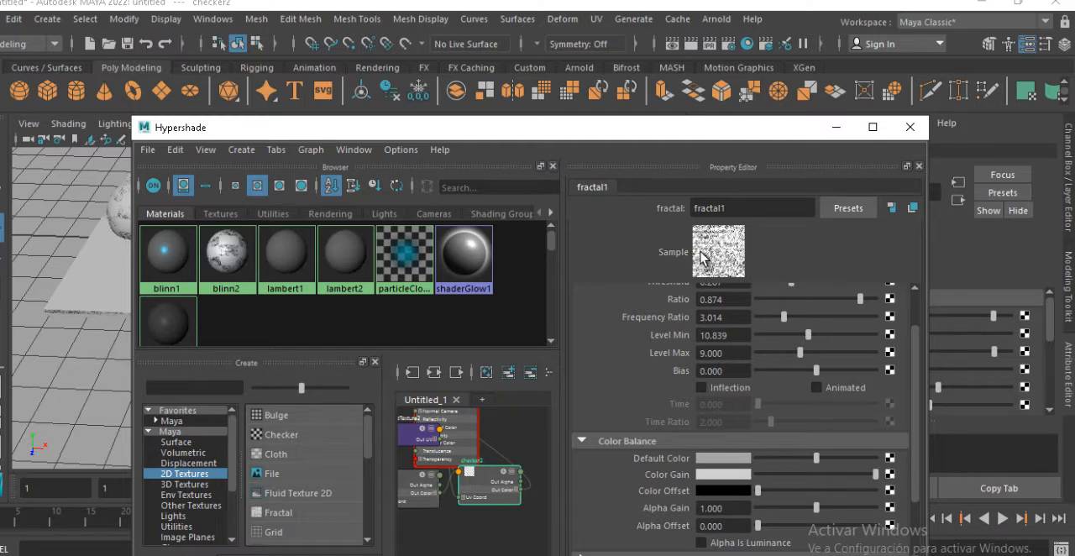
pyautogui.moveTo(829, 472); pyautogui.dragTo(888, 480)
pyautogui.moveTo(773, 491)
pyautogui.mouseDown()
pyautogui.moveTo(820, 488)
pyautogui.moveTo(757, 491)
pyautogui.mouseUp()
pyautogui.moveTo(819, 460)
pyautogui.mouseDown()
pyautogui.moveTo(781, 460)
pyautogui.moveTo(832, 462)
pyautogui.moveTo(806, 460)
pyautogui.moveTo(816, 470)
pyautogui.mouseUp()
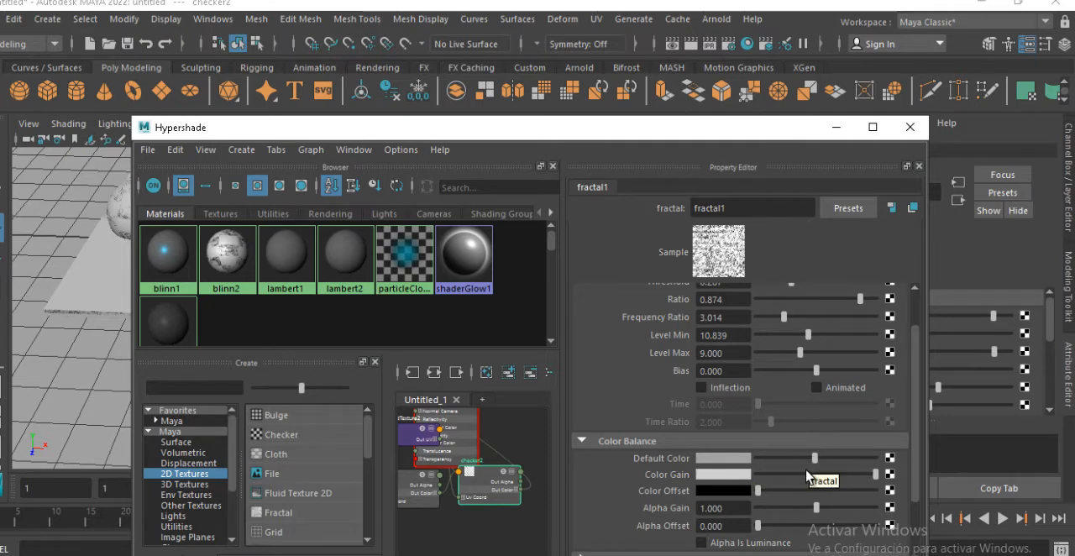
# Change fractal1's Color Gain to orange and check the tinted texture on the sphere, slab and plane
pyautogui.click(747, 489)
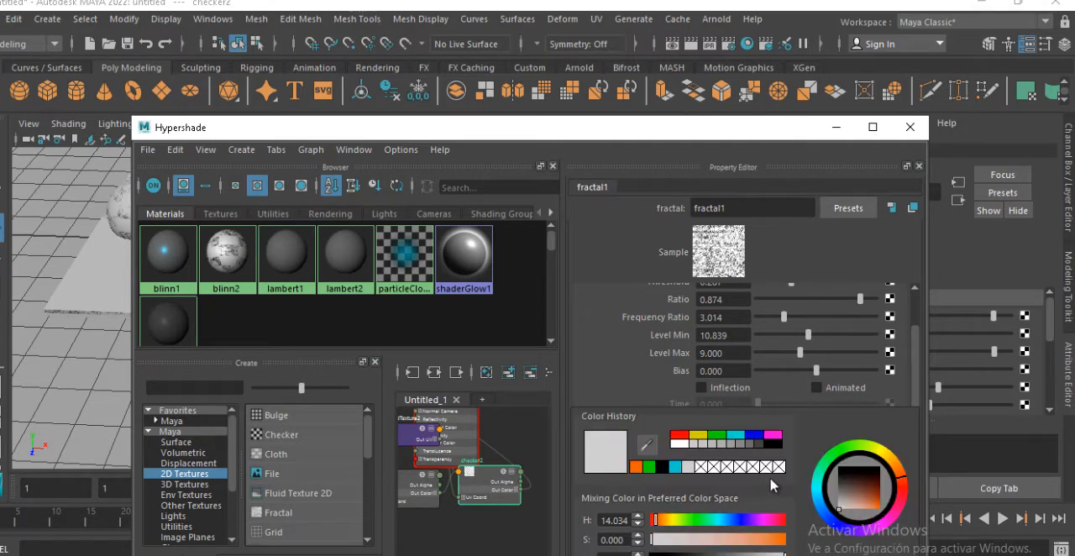
pyautogui.click(732, 476)
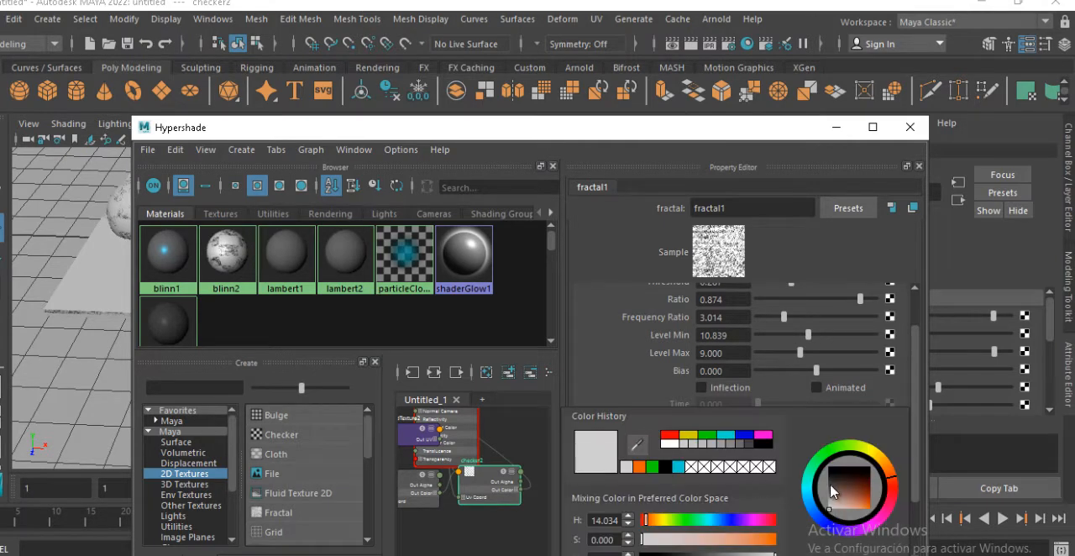
pyautogui.moveTo(831, 491); pyautogui.dragTo(859, 518)
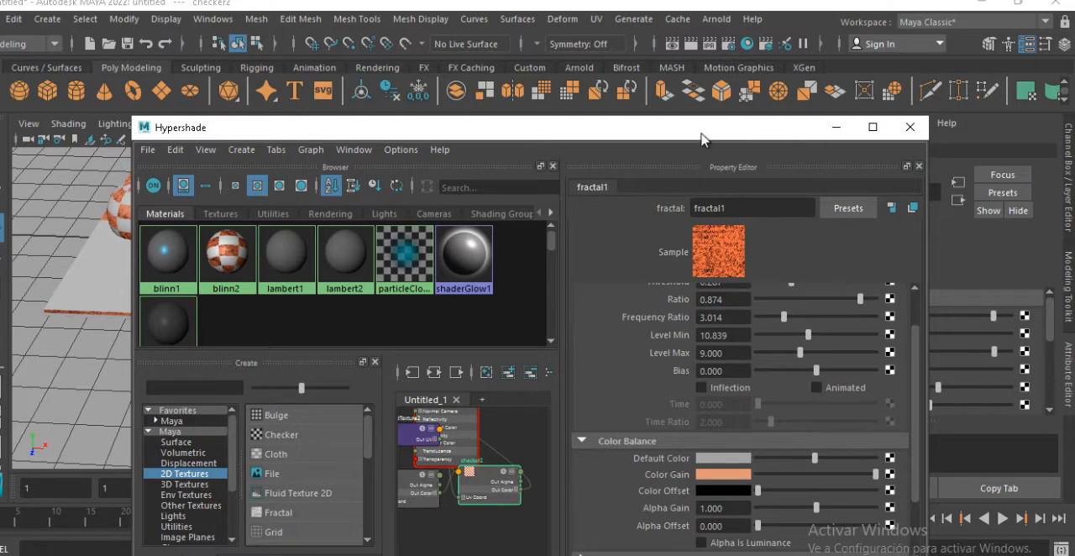
pyautogui.moveTo(701, 138); pyautogui.dragTo(670, 290)
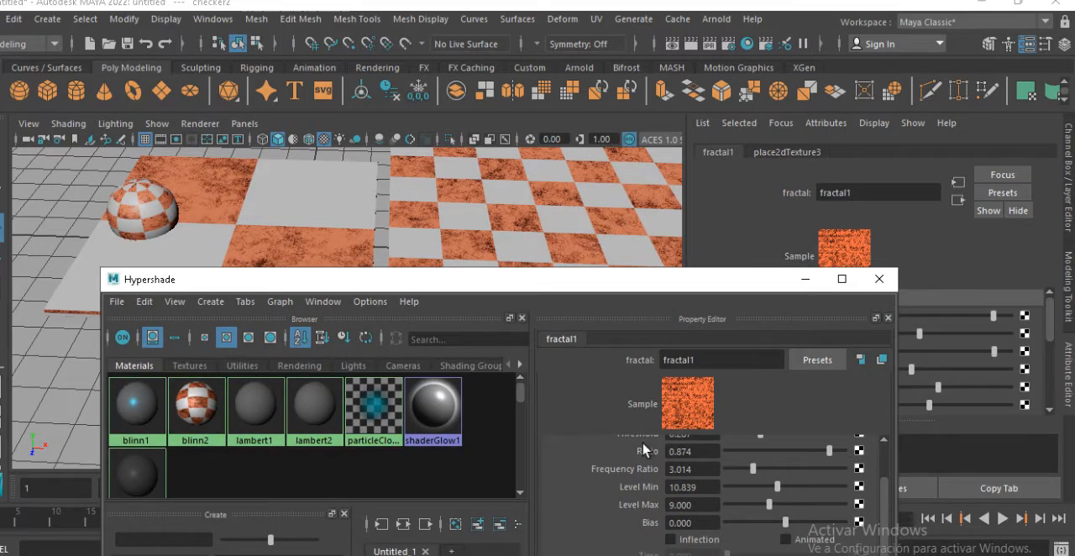
pyautogui.scroll(2, 698, 502)
pyautogui.scroll(-2, 671, 500)
pyautogui.scroll(2, 650, 501)
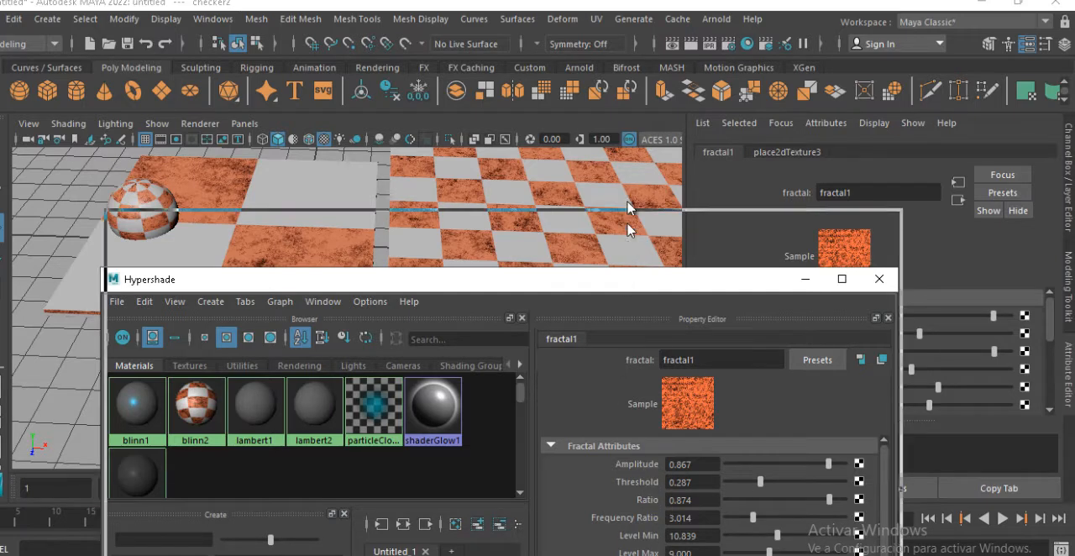
pyautogui.moveTo(629, 281); pyautogui.dragTo(617, 145)
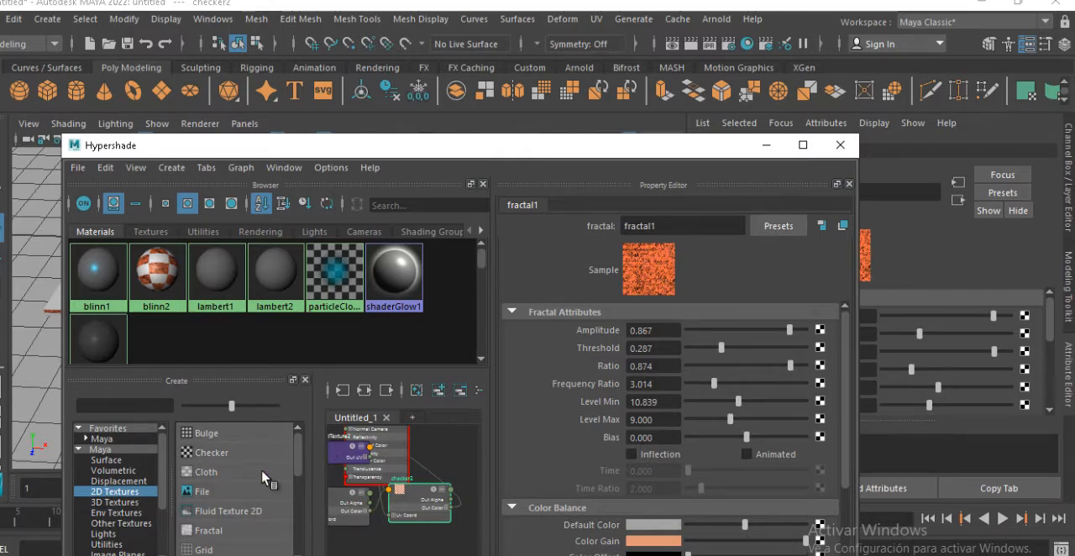
# Create a Bulge 2D texture in Hypershade and reopen the fractal1 texture feeding checker2's Color 1
pyautogui.click(210, 436)
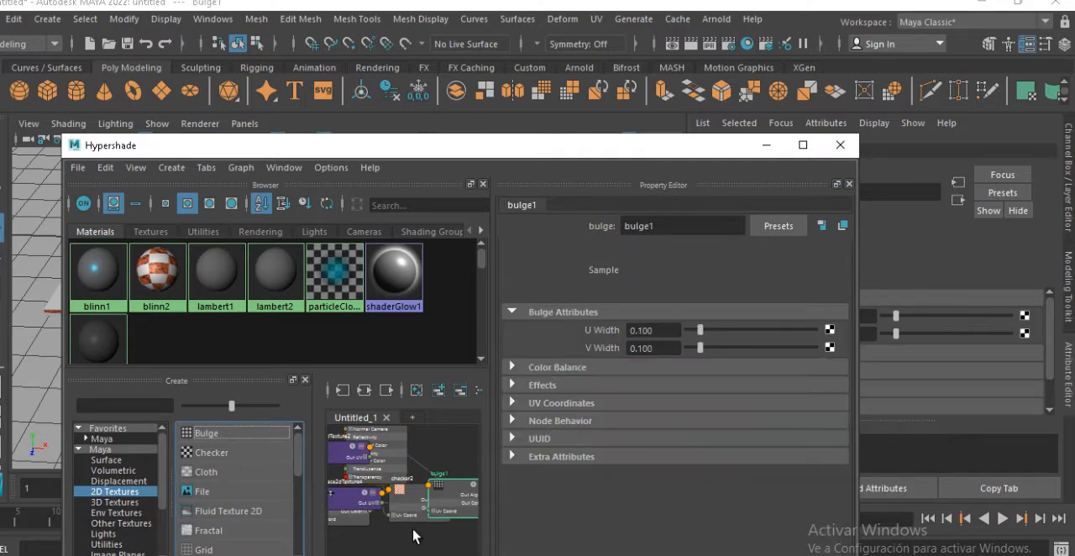
pyautogui.click(361, 522)
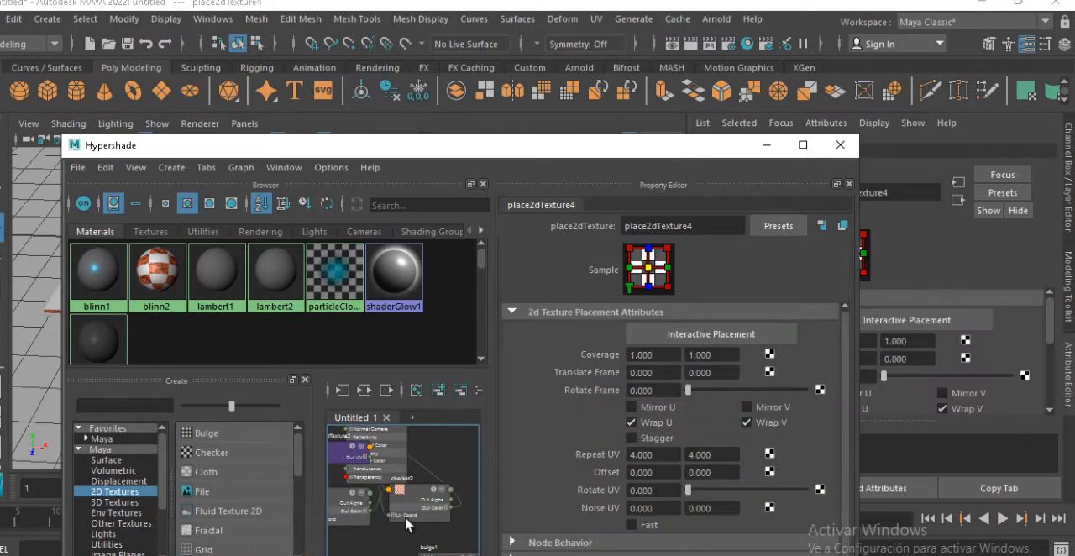
pyautogui.click(414, 514)
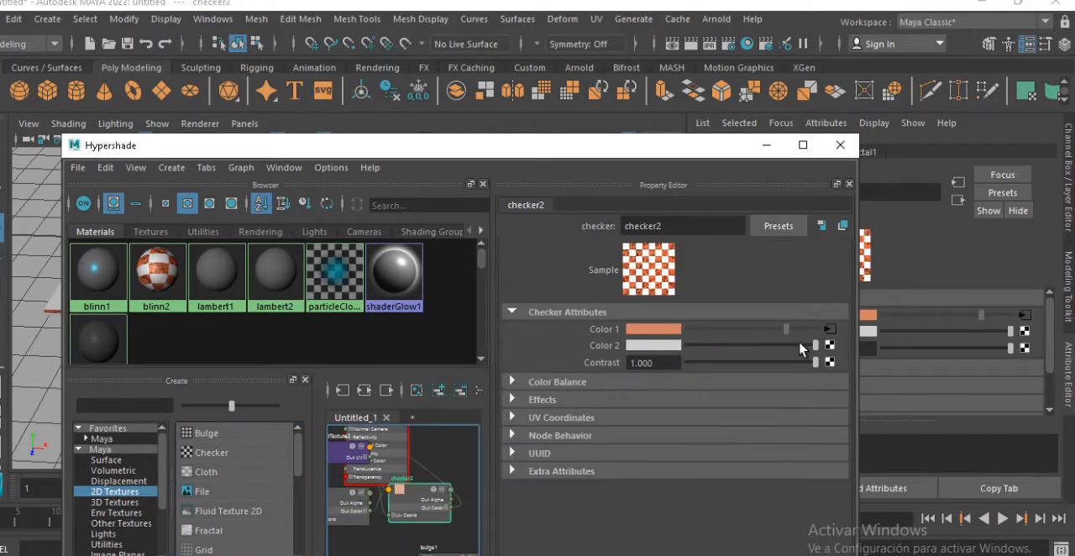
pyautogui.click(828, 330)
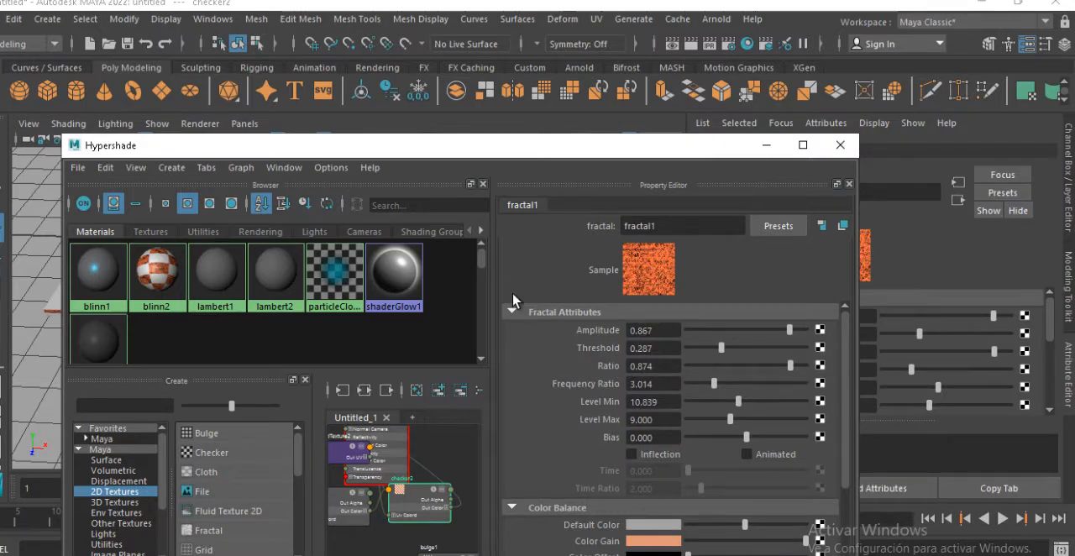
# Try connecting bulge1 to fractal1's Color Gain and undo the connection
pyautogui.moveTo(428, 147); pyautogui.dragTo(358, 126)
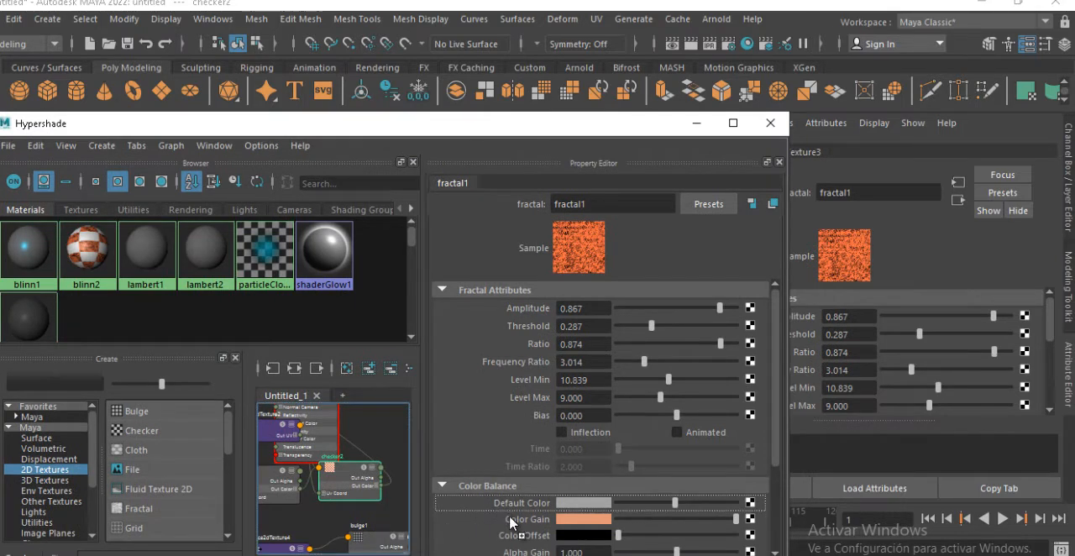
pyautogui.moveTo(510, 522); pyautogui.dragTo(543, 521, button='middle')
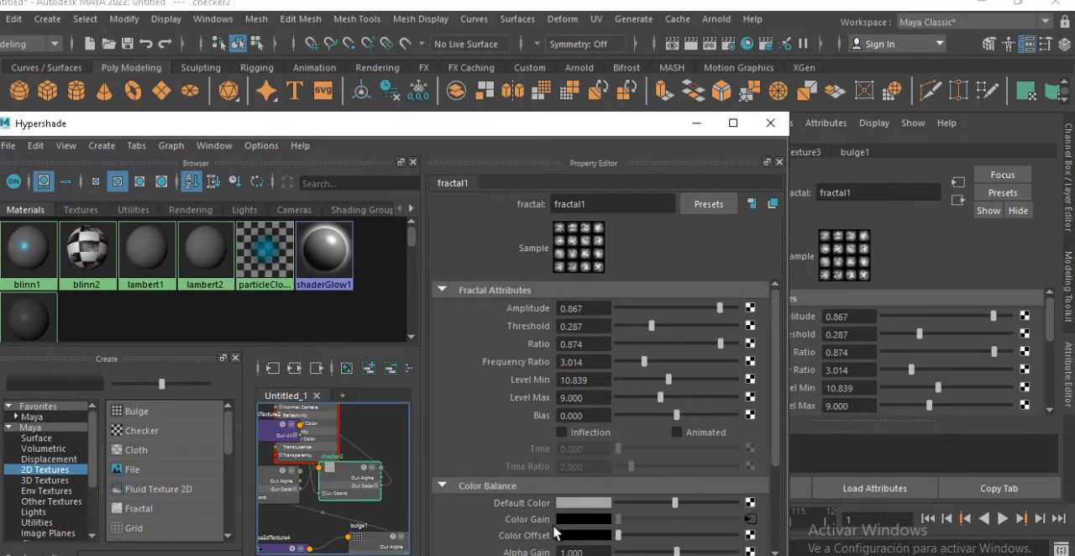
pyautogui.moveTo(465, 133); pyautogui.dragTo(450, 137)
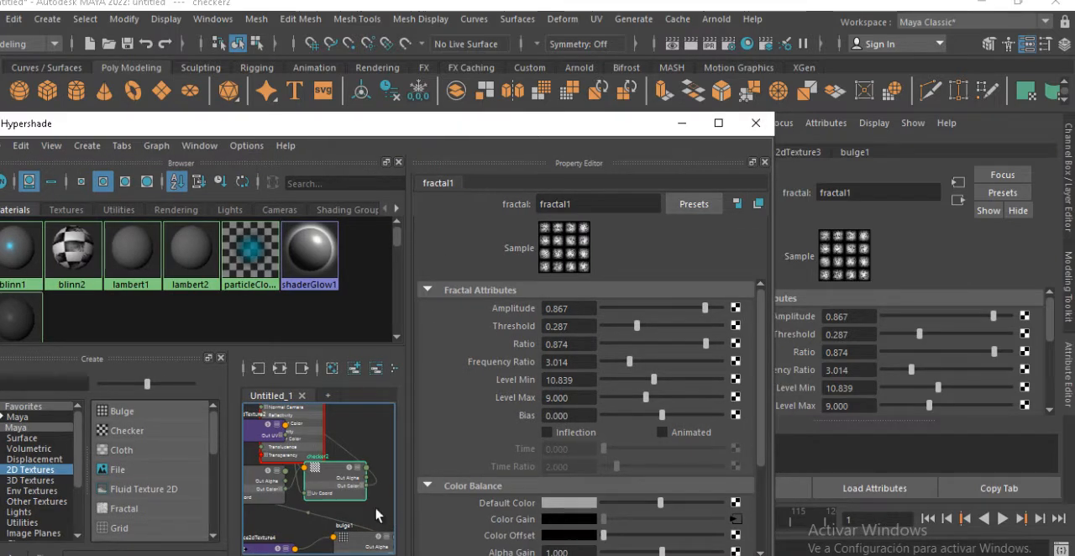
pyautogui.hotkey('ctrl', 'z')
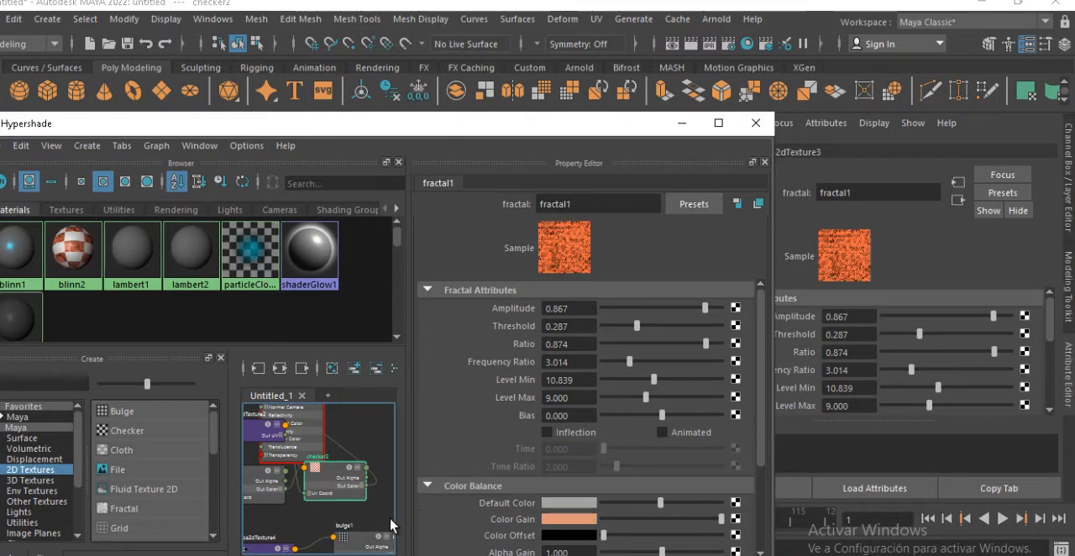
# Connect bulge1 to fractal1's Color Offset and check the combined pattern on the checkered plane
pyautogui.moveTo(375, 546); pyautogui.dragTo(493, 538, button='middle')
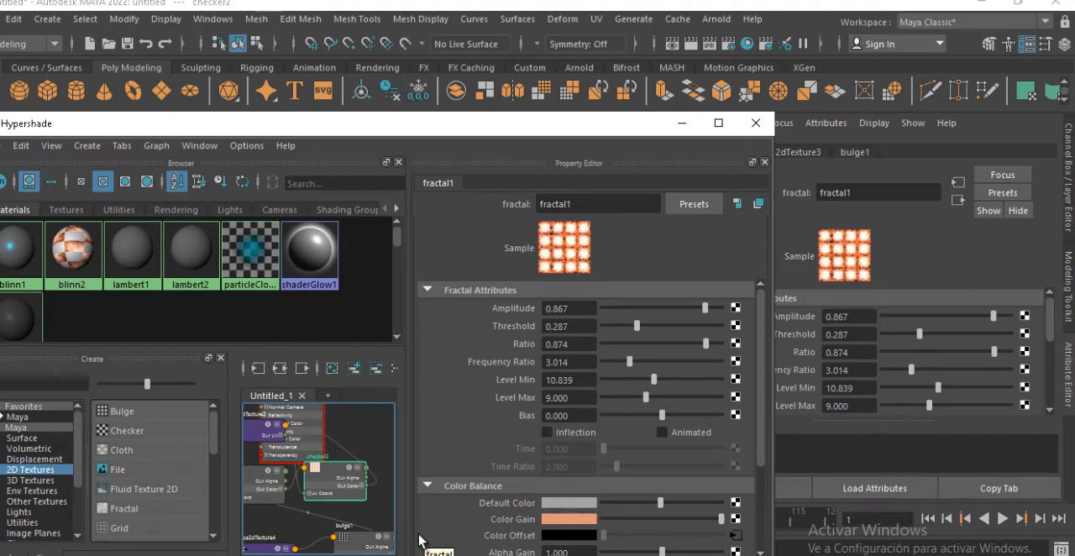
pyautogui.moveTo(497, 133); pyautogui.dragTo(474, 352)
pyautogui.keyDown('alt'); pyautogui.moveTo(398, 292); pyautogui.dragTo(369, 220); pyautogui.keyUp('alt')
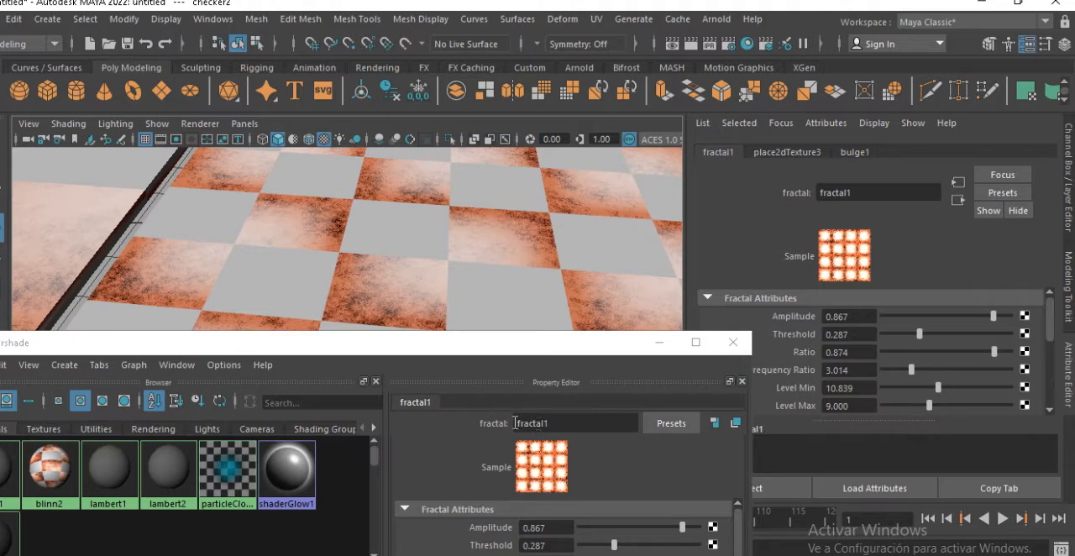
# Select the bulge1 node and set its U Width to 0.342 and V Width to 0.677
pyautogui.moveTo(479, 359); pyautogui.dragTo(504, 180)
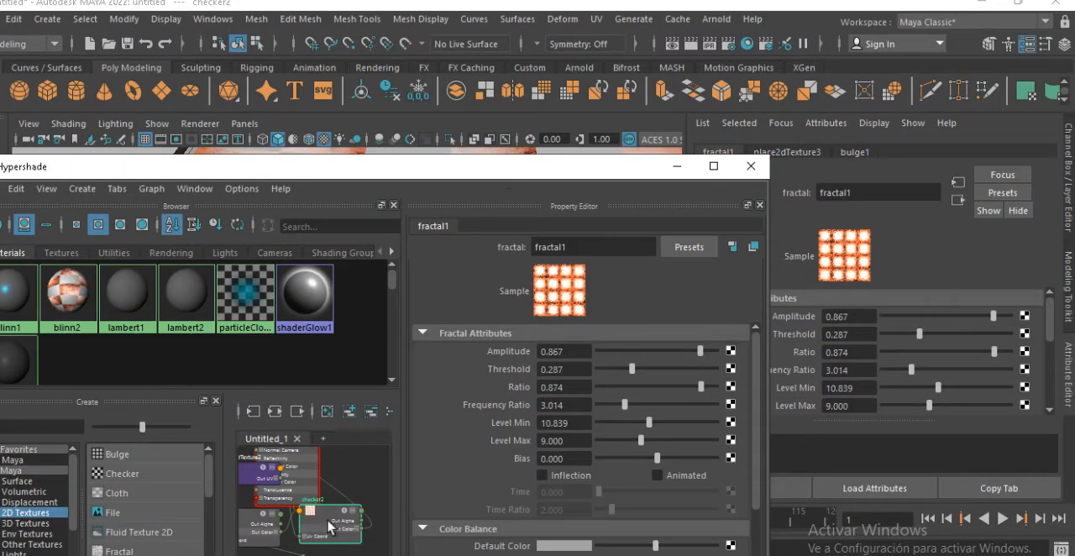
pyautogui.keyDown('alt'); pyautogui.moveTo(396, 467); pyautogui.dragTo(393, 425, button='middle'); pyautogui.keyUp('alt')
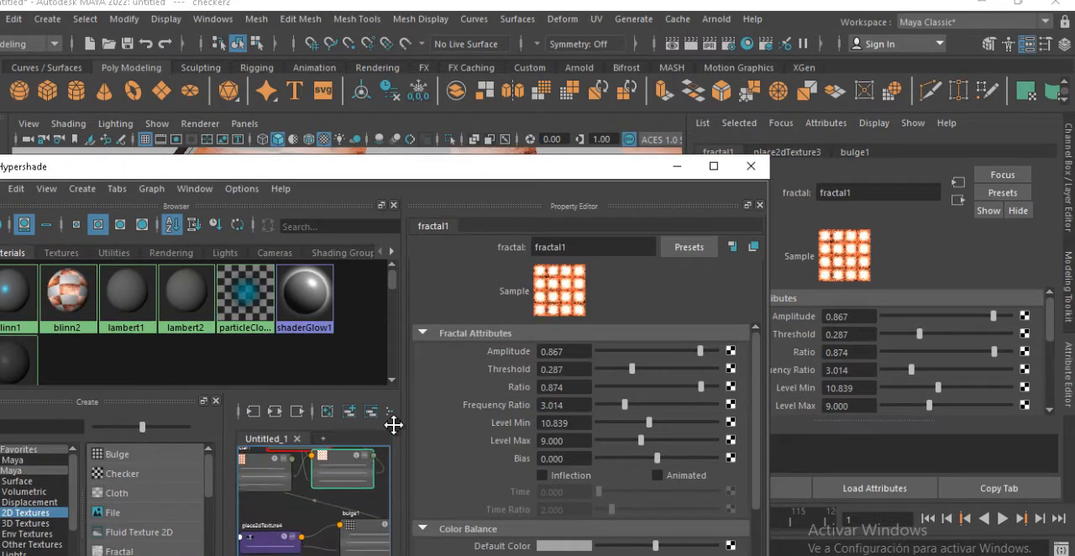
pyautogui.click(370, 539)
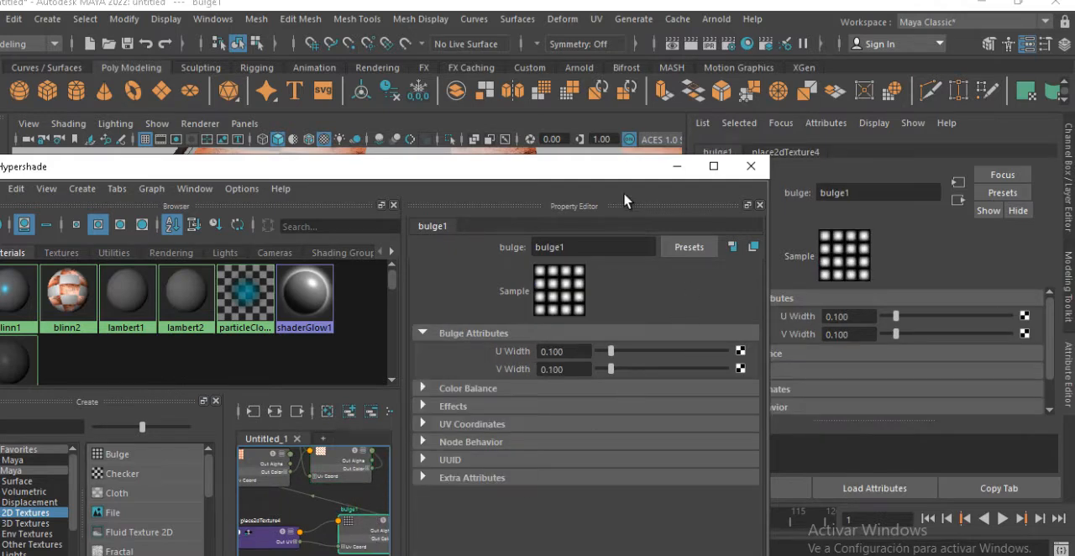
pyautogui.moveTo(623, 175); pyautogui.dragTo(514, 355)
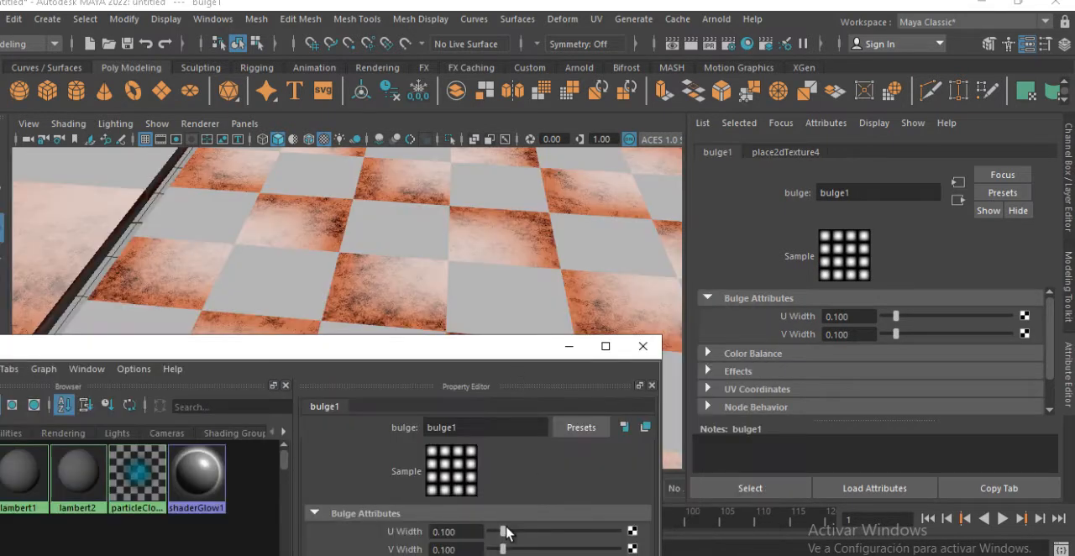
pyautogui.moveTo(507, 532); pyautogui.dragTo(561, 531)
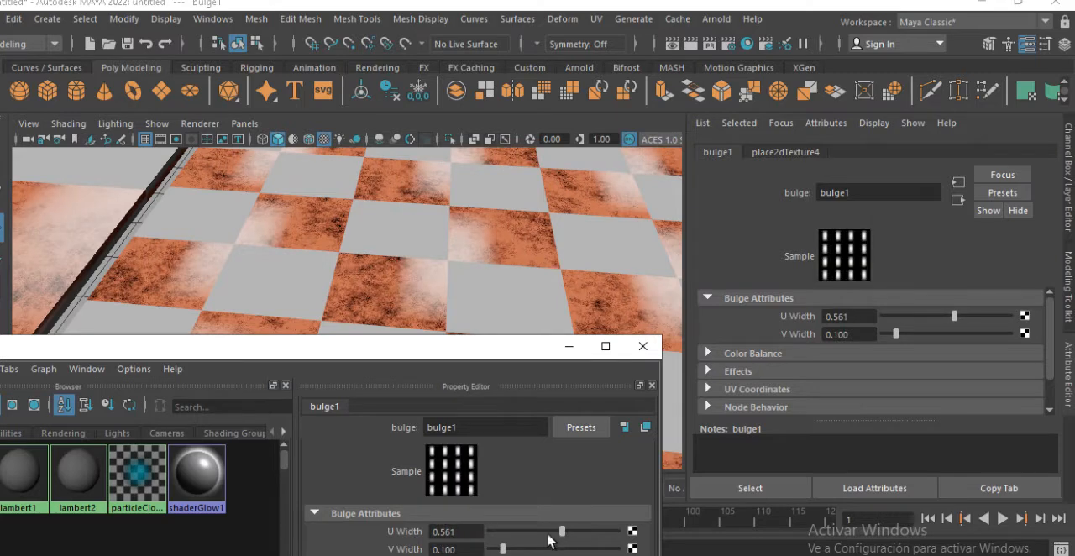
pyautogui.moveTo(502, 549); pyautogui.dragTo(533, 531)
# Examine how the widened bulge pattern looks on the plane, slab and sphere
pyautogui.keyDown('alt'); pyautogui.moveTo(479, 292); pyautogui.dragTo(303, 244, button='right'); pyautogui.keyUp('alt')
pyautogui.keyDown('alt'); pyautogui.moveTo(303, 245); pyautogui.dragTo(309, 220, button='middle'); pyautogui.keyUp('alt')
pyautogui.keyDown('alt'); pyautogui.moveTo(310, 220); pyautogui.dragTo(381, 258); pyautogui.keyUp('alt')
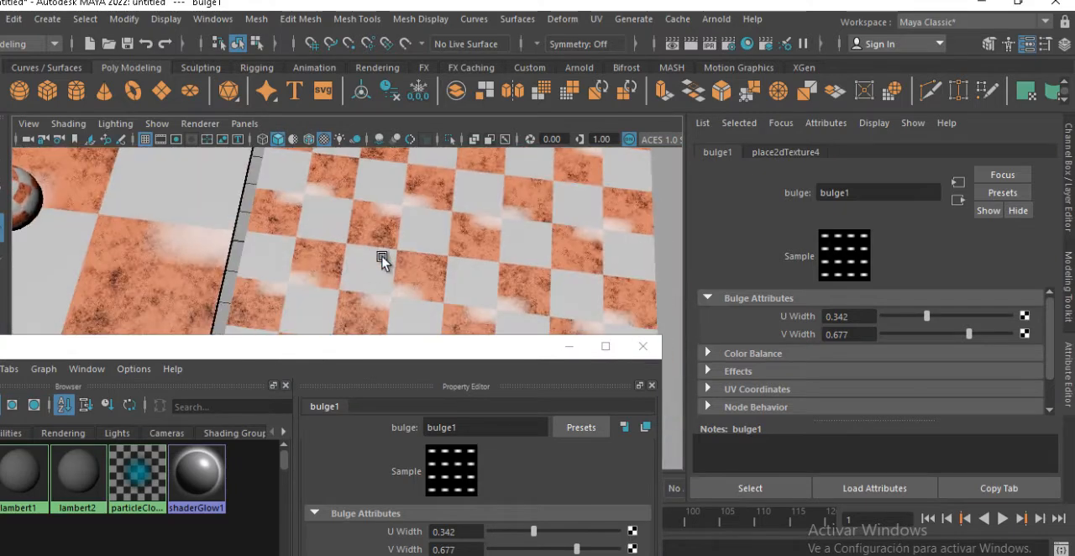
pyautogui.keyDown('alt'); pyautogui.moveTo(381, 257); pyautogui.dragTo(276, 239, button='right'); pyautogui.keyUp('alt')
pyautogui.keyDown('alt'); pyautogui.moveTo(276, 239); pyautogui.dragTo(280, 227, button='middle'); pyautogui.keyUp('alt')
pyautogui.keyDown('alt'); pyautogui.moveTo(279, 227); pyautogui.dragTo(292, 209); pyautogui.keyUp('alt')
pyautogui.keyDown('alt'); pyautogui.moveTo(292, 209); pyautogui.dragTo(434, 263, button='right'); pyautogui.keyUp('alt')
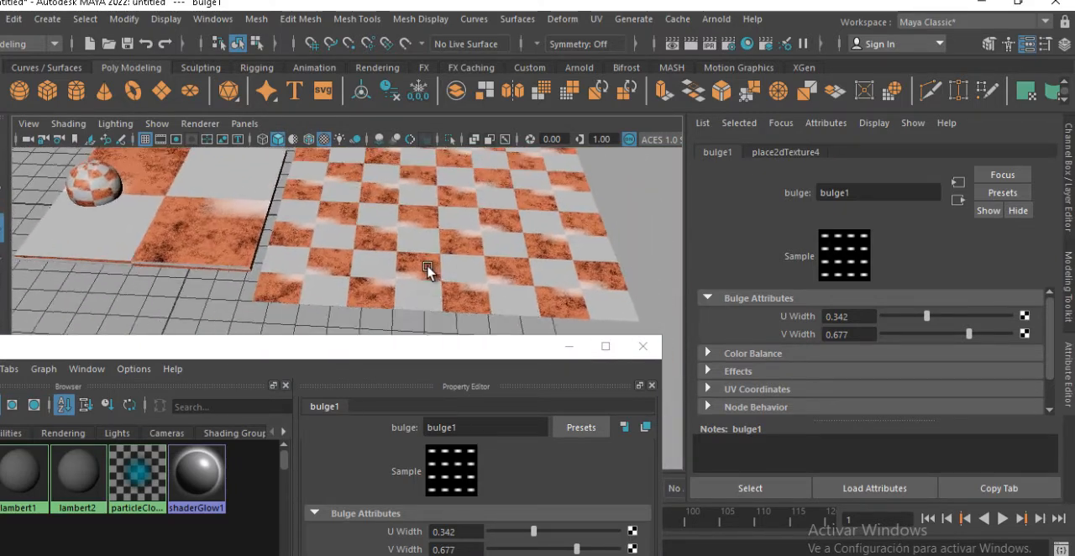
# Close Hypershade and start a new scene without saving the current one
pyautogui.moveTo(426, 358); pyautogui.dragTo(551, 232)
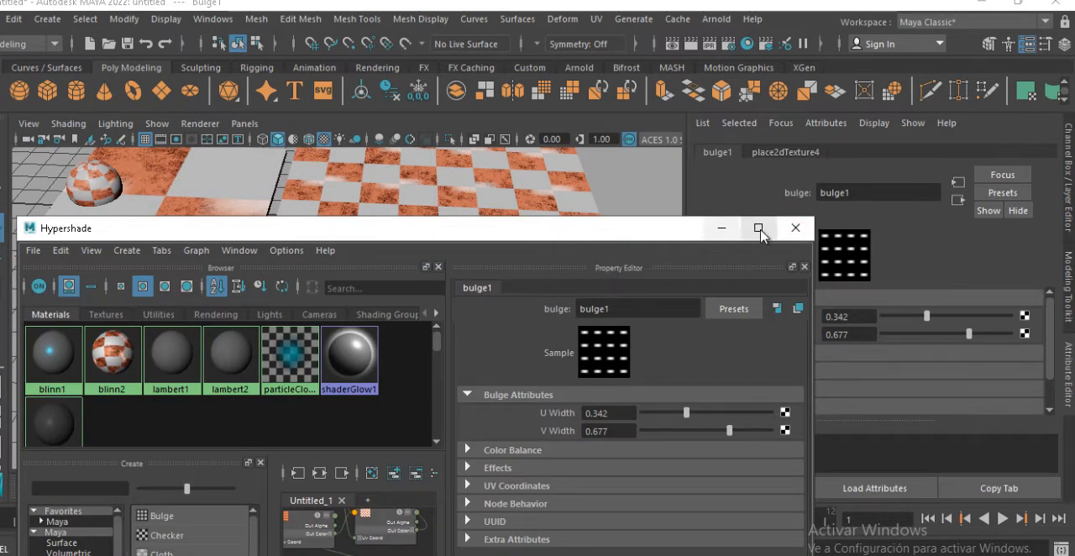
pyautogui.click(794, 228)
pyautogui.keyDown('alt'); pyautogui.moveTo(478, 285); pyautogui.dragTo(481, 349); pyautogui.keyUp('alt')
pyautogui.hotkey('ctrl', 'n')
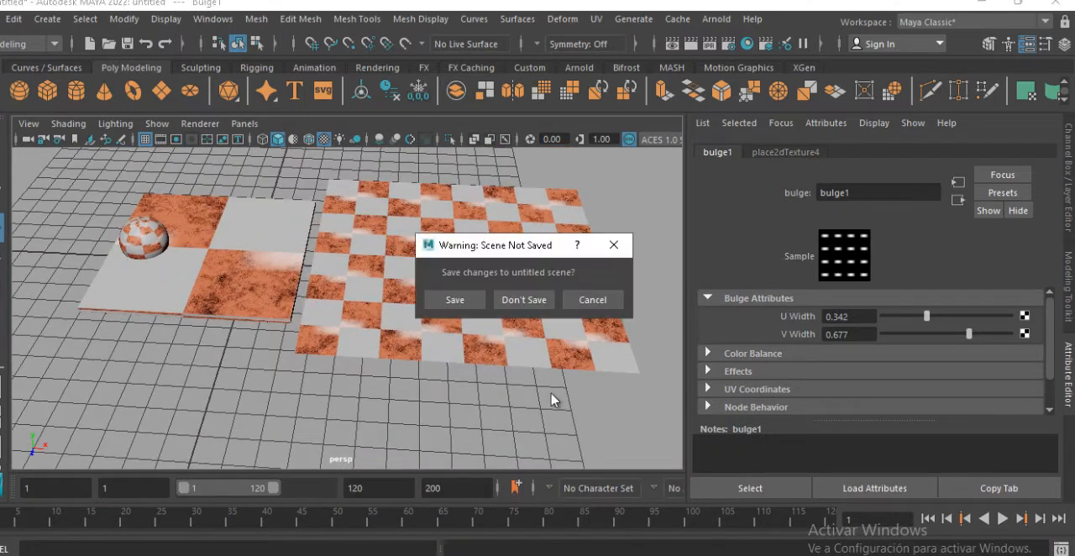
pyautogui.click(542, 304)
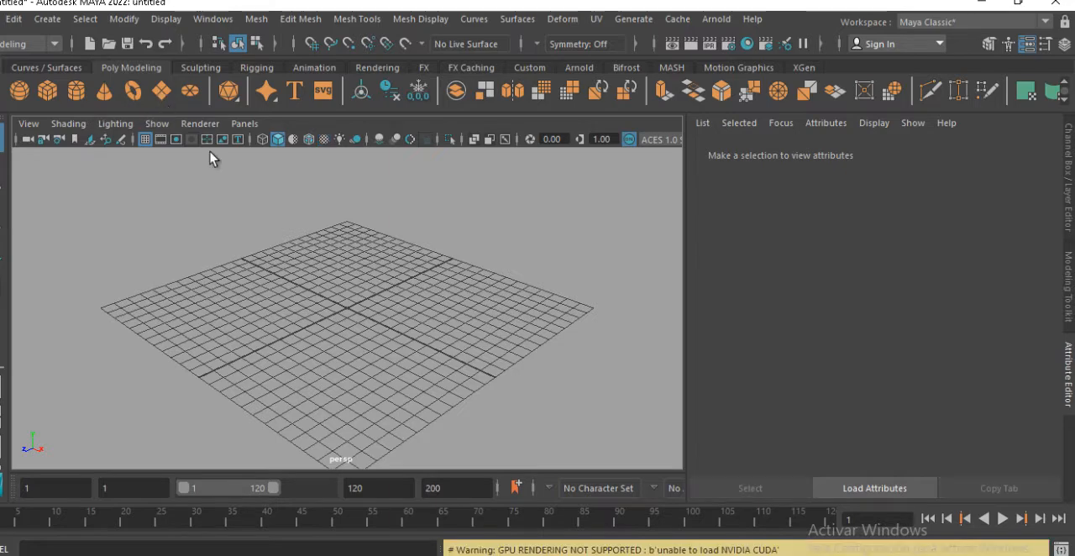
# Create a polygon plane at the origin and scale it up uniformly to cover most of the grid
pyautogui.click(161, 91)
pyautogui.keyDown('alt'); pyautogui.moveTo(243, 267); pyautogui.dragTo(484, 312, button='right'); pyautogui.keyUp('alt')
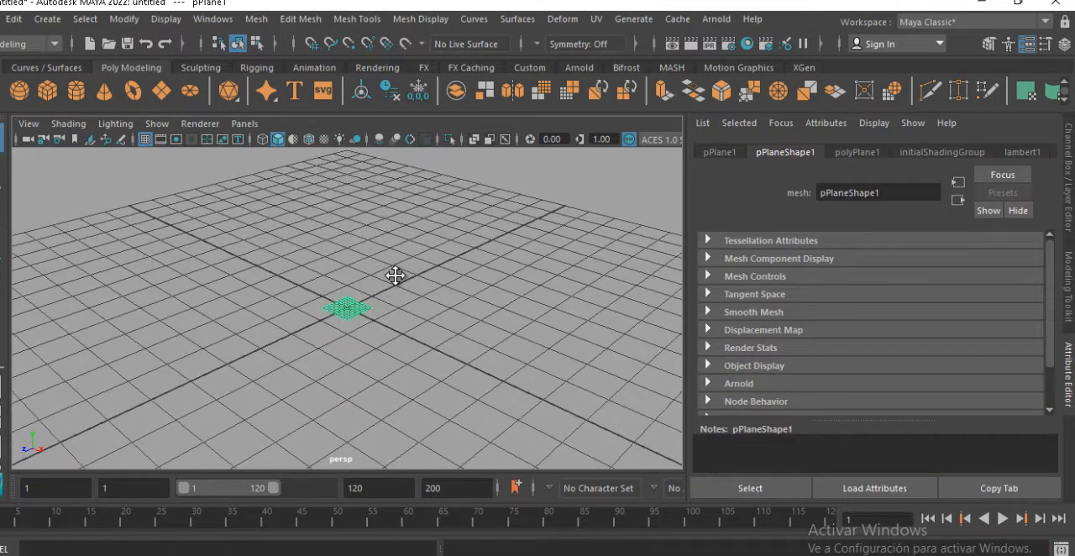
pyautogui.keyDown('alt'); pyautogui.moveTo(395, 276); pyautogui.dragTo(468, 314, button='right'); pyautogui.keyUp('alt')
pyautogui.press('w')
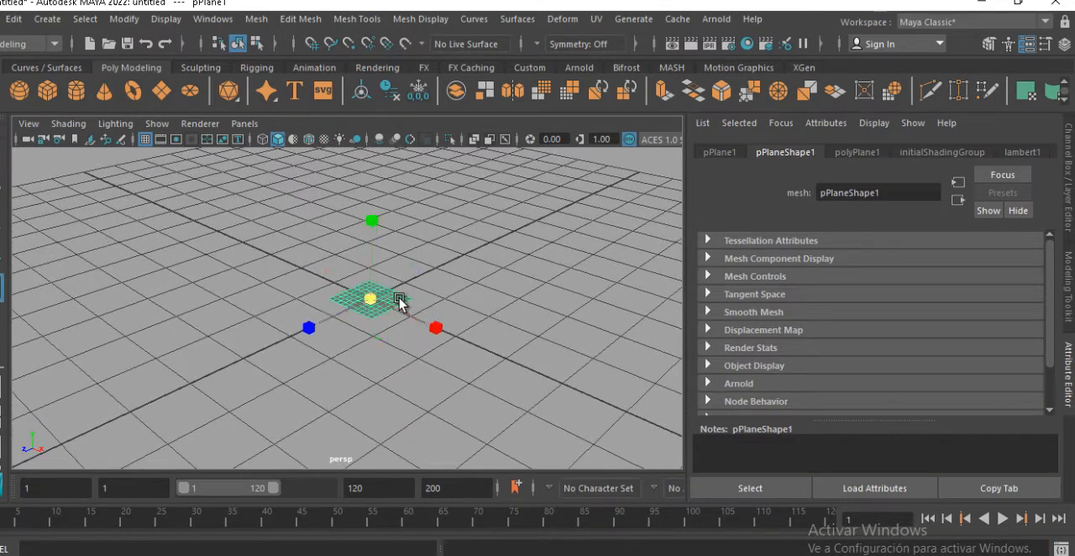
pyautogui.moveTo(371, 299); pyautogui.dragTo(709, 294)
pyautogui.keyDown('alt'); pyautogui.moveTo(492, 356); pyautogui.dragTo(304, 268, button='right'); pyautogui.keyUp('alt')
pyautogui.moveTo(361, 306); pyautogui.dragTo(475, 312)
pyautogui.keyDown('alt'); pyautogui.moveTo(475, 312); pyautogui.dragTo(384, 305, button='right'); pyautogui.keyUp('alt')
pyautogui.keyDown('alt'); pyautogui.moveTo(383, 305); pyautogui.dragTo(432, 296); pyautogui.keyUp('alt')
pyautogui.press('w')
pyautogui.moveTo(361, 237)
pyautogui.mouseDown()
pyautogui.moveTo(369, 204)
pyautogui.moveTo(370, 238)
pyautogui.mouseUp()
pyautogui.keyDown('alt'); pyautogui.moveTo(324, 266); pyautogui.dragTo(372, 283); pyautogui.keyUp('alt')
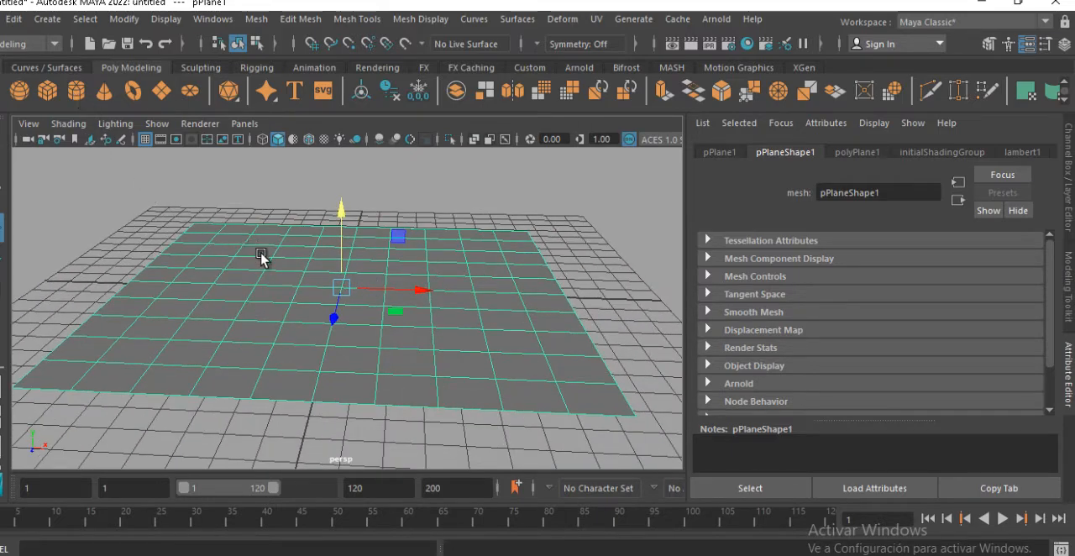
# Create a polygon cylinder and move it onto the plane near its front edge
pyautogui.keyDown('alt'); pyautogui.moveTo(261, 253); pyautogui.dragTo(275, 301); pyautogui.keyUp('alt')
pyautogui.moveTo(333, 337); pyautogui.dragTo(279, 445)
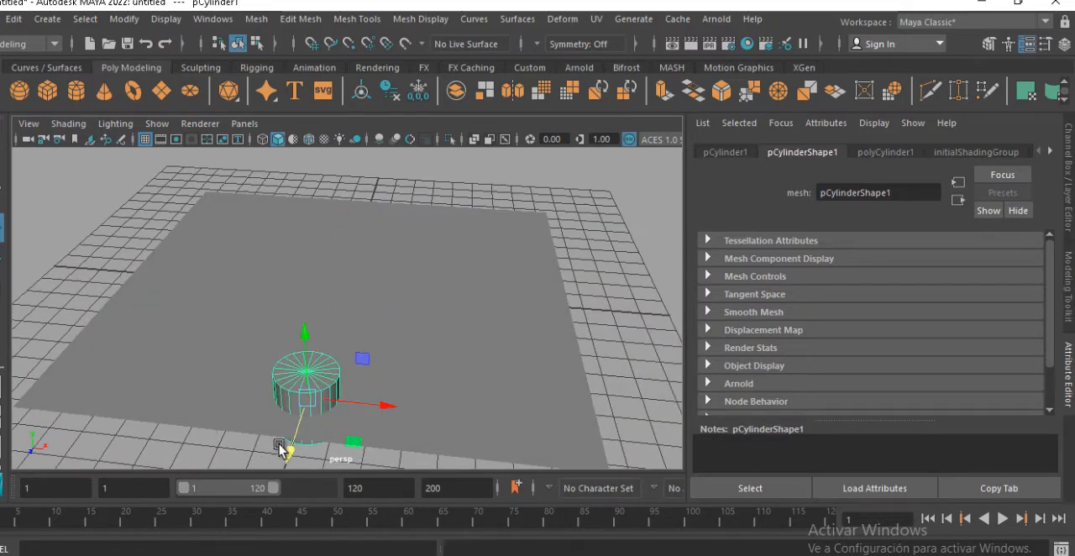
pyautogui.keyDown('alt'); pyautogui.moveTo(307, 401); pyautogui.dragTo(344, 260); pyautogui.keyUp('alt')
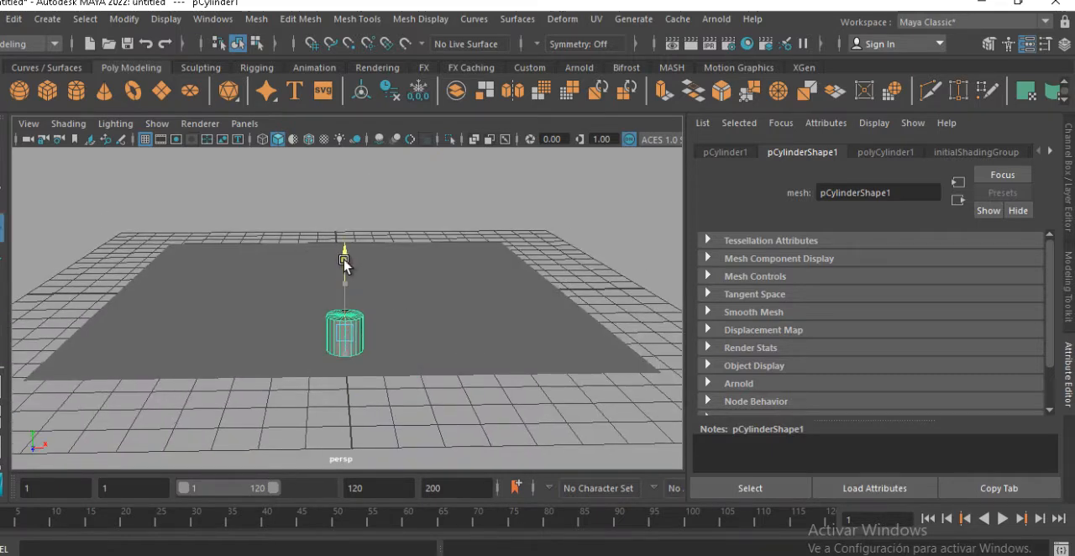
pyautogui.keyDown('alt'); pyautogui.moveTo(345, 294); pyautogui.dragTo(368, 363); pyautogui.keyUp('alt')
pyautogui.moveTo(383, 453); pyautogui.dragTo(393, 471)
# Duplicate the cylinder along the X axis into an evenly spaced row of eight at the plane's front edge
pyautogui.keyDown('alt'); pyautogui.moveTo(397, 386); pyautogui.dragTo(487, 373); pyautogui.keyUp('alt')
pyautogui.hotkey('ctrl', 'd')
pyautogui.moveTo(478, 367); pyautogui.dragTo(383, 374)
pyautogui.hotkey('ctrl', 'd')
pyautogui.click(457, 369)
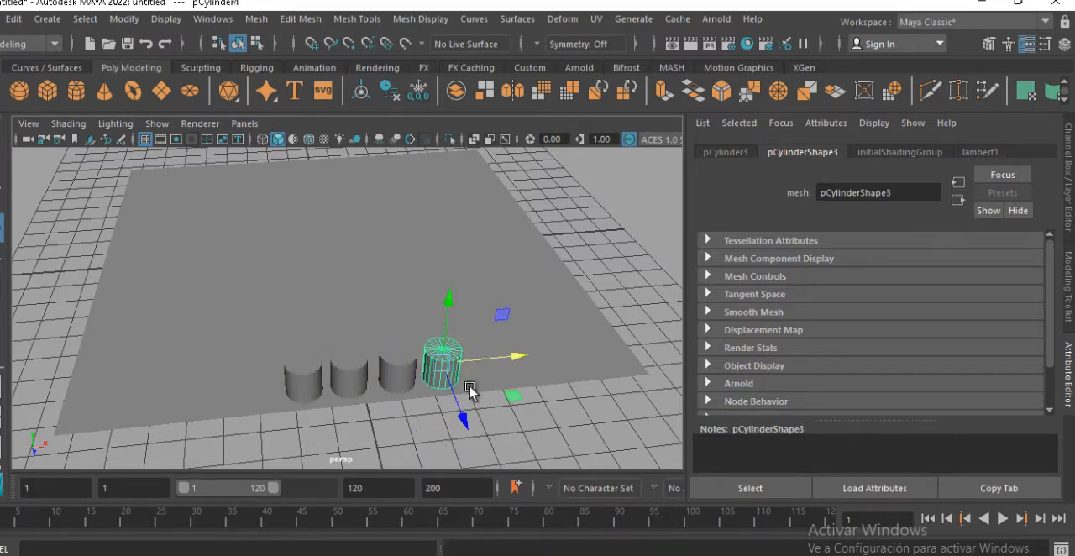
pyautogui.hotkey('ctrl', 'd')
pyautogui.moveTo(509, 359); pyautogui.dragTo(297, 382)
pyautogui.hotkey('ctrl', 'd')
pyautogui.hotkey('ctrl', 'd')
pyautogui.hotkey('ctrl', 'd')
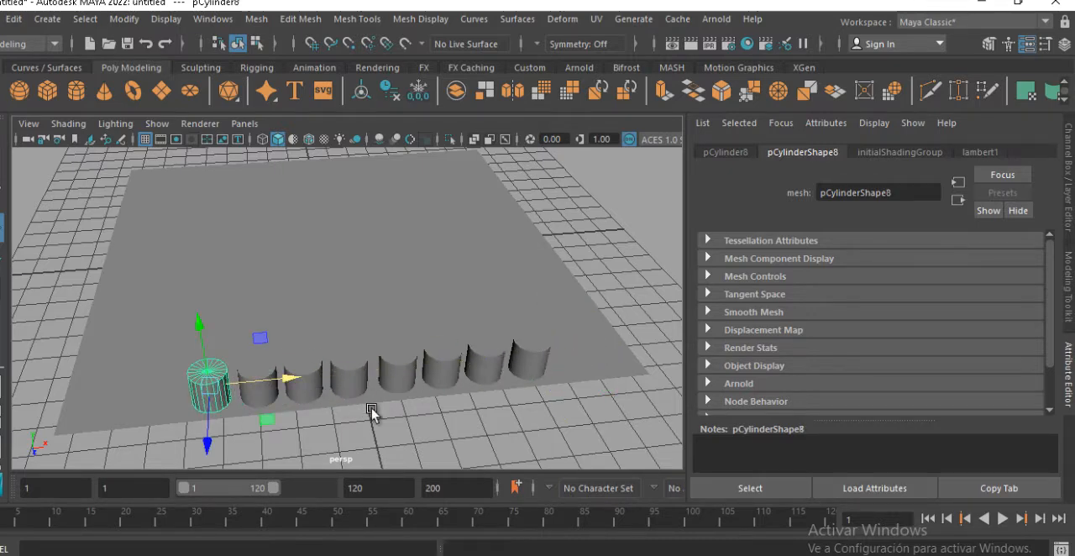
# Duplicate the whole row of eight cylinders as a second, uniformly smaller row set further in along Z on the plane
pyautogui.click(473, 430)
pyautogui.keyDown('alt'); pyautogui.moveTo(473, 430); pyautogui.dragTo(461, 382); pyautogui.keyUp('alt')
pyautogui.click(497, 327)
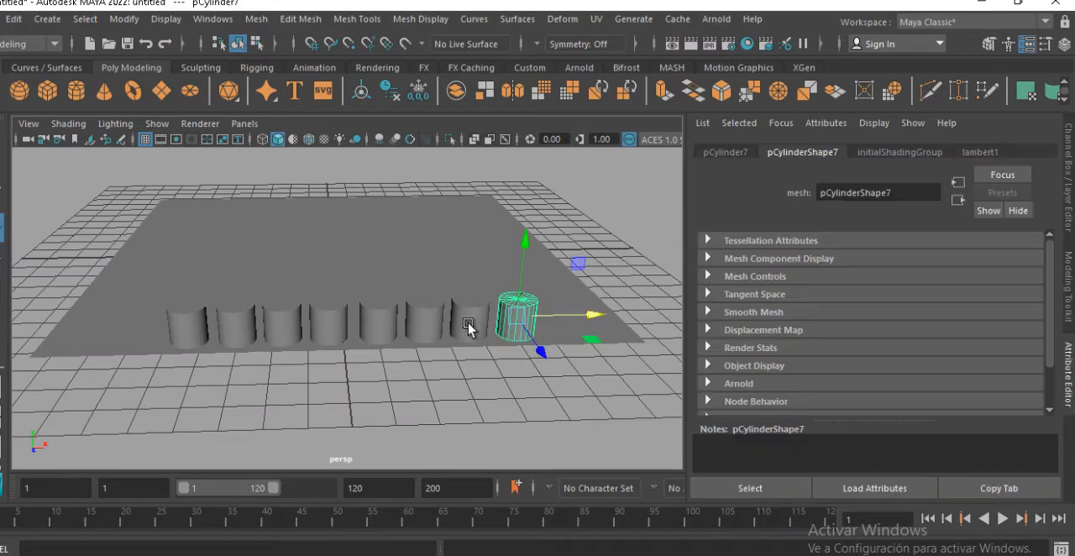
pyautogui.moveTo(473, 331); pyautogui.dragTo(282, 330)
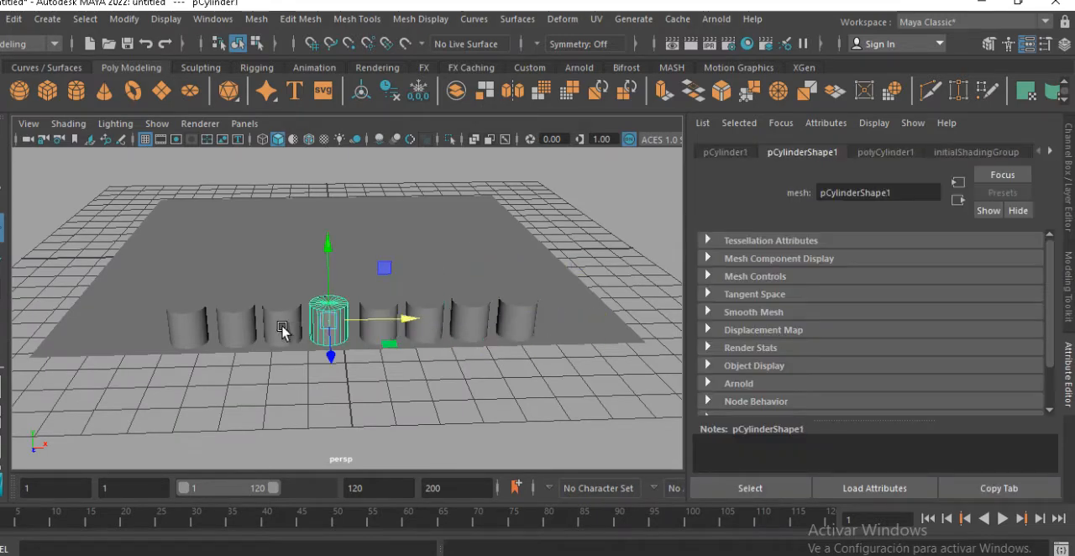
pyautogui.click(172, 332)
pyautogui.keyDown('alt'); pyautogui.moveTo(233, 397); pyautogui.dragTo(434, 396); pyautogui.keyUp('alt')
pyautogui.click(443, 323)
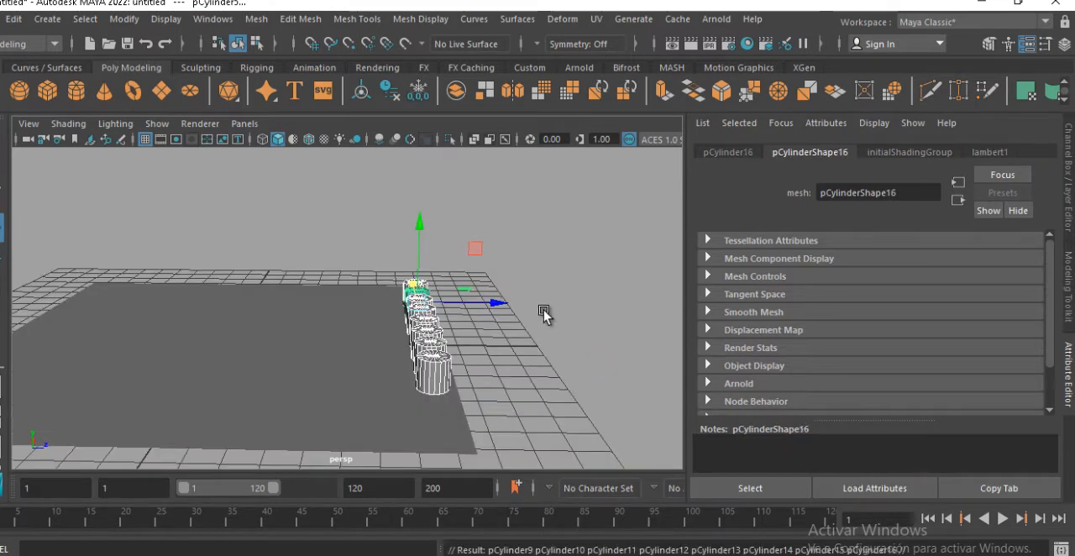
pyautogui.moveTo(510, 304); pyautogui.dragTo(451, 302)
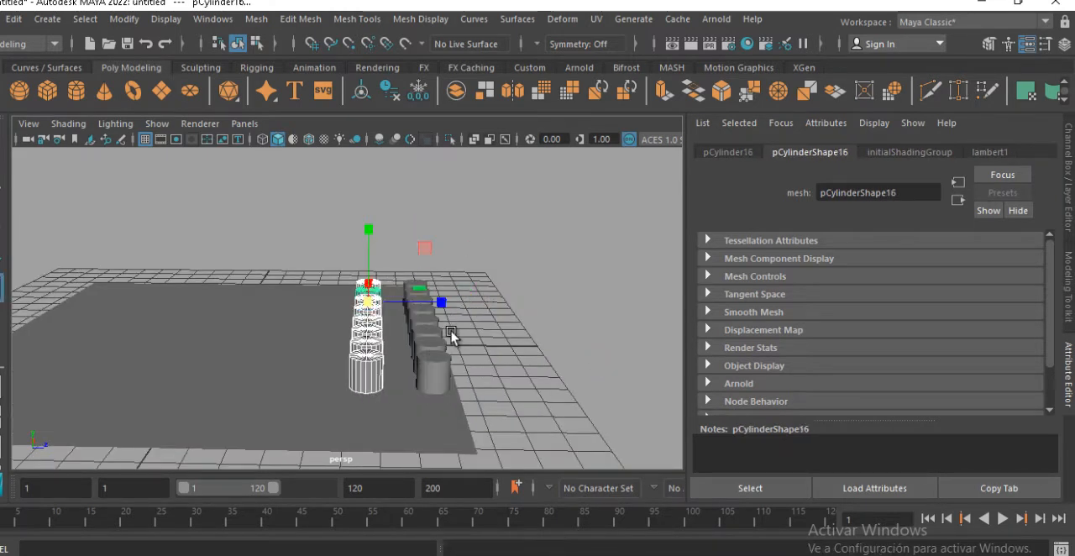
pyautogui.moveTo(400, 337); pyautogui.dragTo(176, 382)
# Move the leftmost cylinder of both the front and the inner row outward along X to the plane's left edge
pyautogui.click(151, 383)
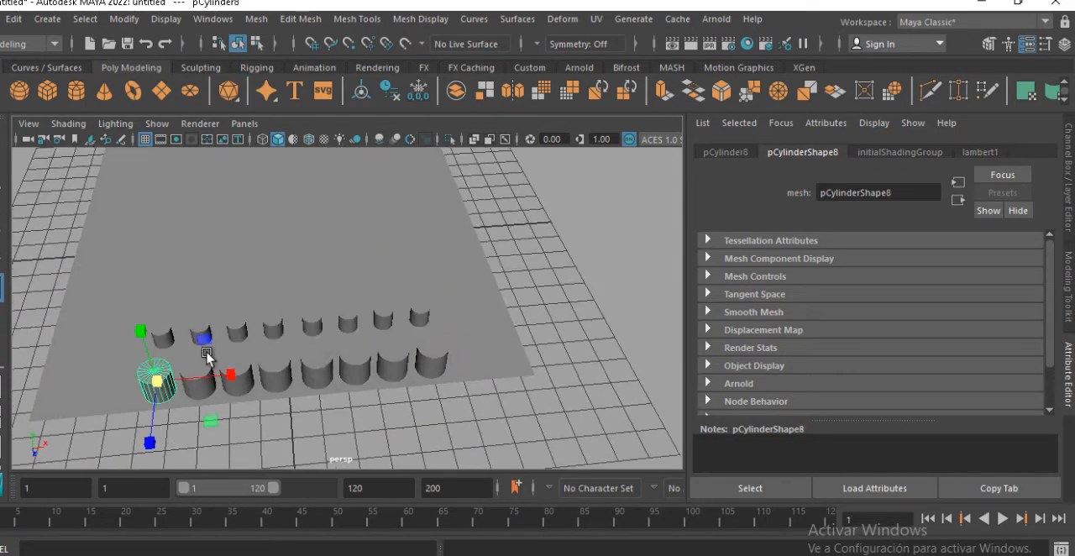
pyautogui.keyDown('alt'); pyautogui.moveTo(231, 342); pyautogui.dragTo(260, 325, button='middle'); pyautogui.keyUp('alt')
pyautogui.press('w')
pyautogui.moveTo(257, 358); pyautogui.dragTo(168, 363)
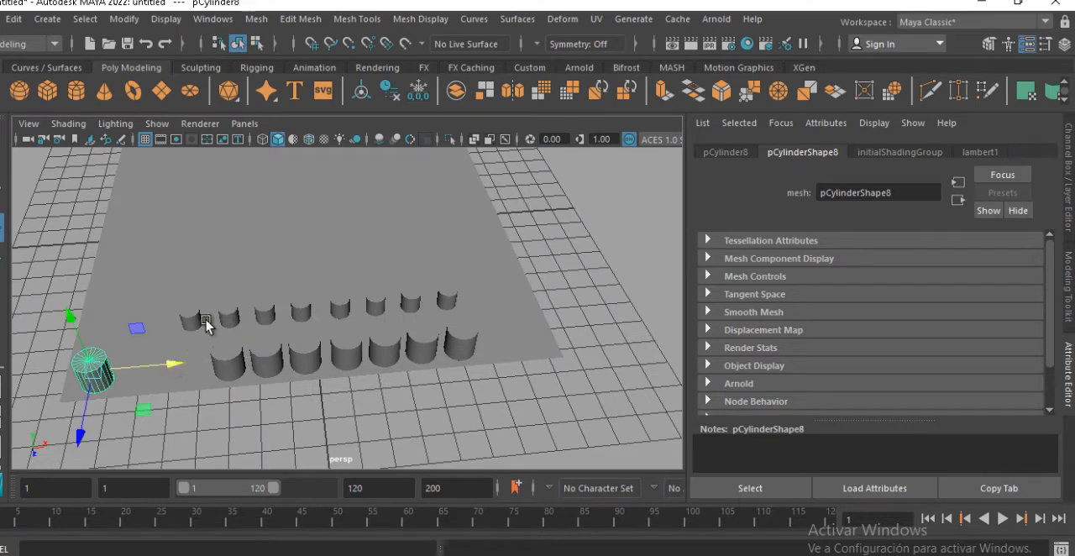
pyautogui.click(190, 315)
pyautogui.click(190, 318)
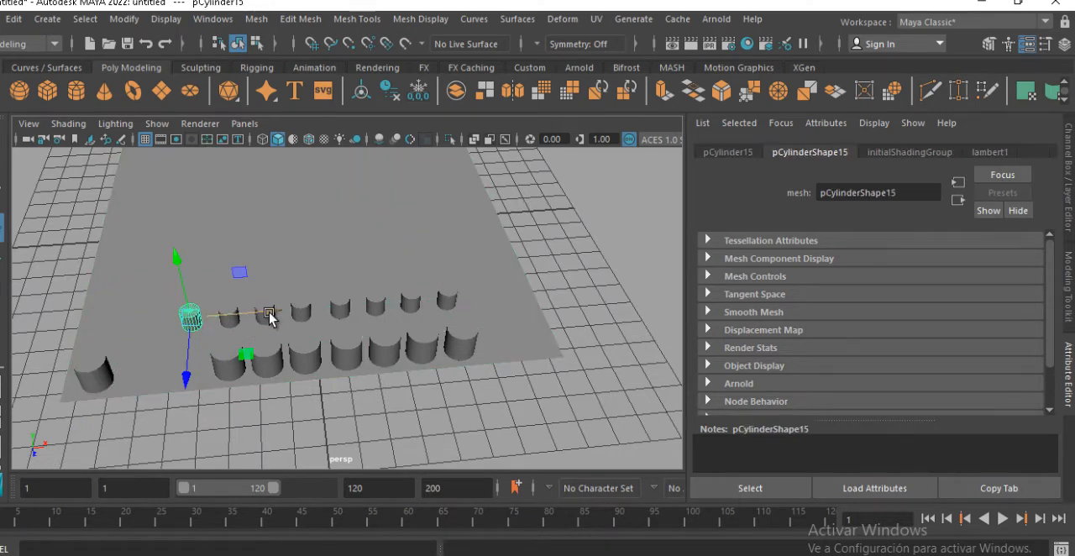
pyautogui.moveTo(263, 326); pyautogui.dragTo(176, 333)
# Move the second cylinder from the left in both rows outward along X, near the leftmost pair
pyautogui.click(227, 373)
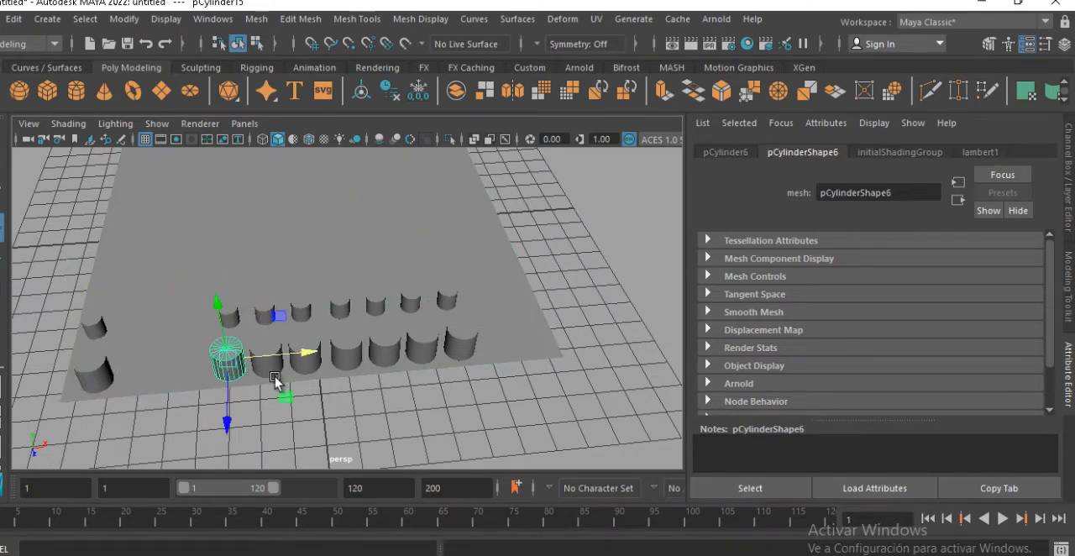
pyautogui.moveTo(309, 356); pyautogui.dragTo(240, 365)
pyautogui.click(229, 318)
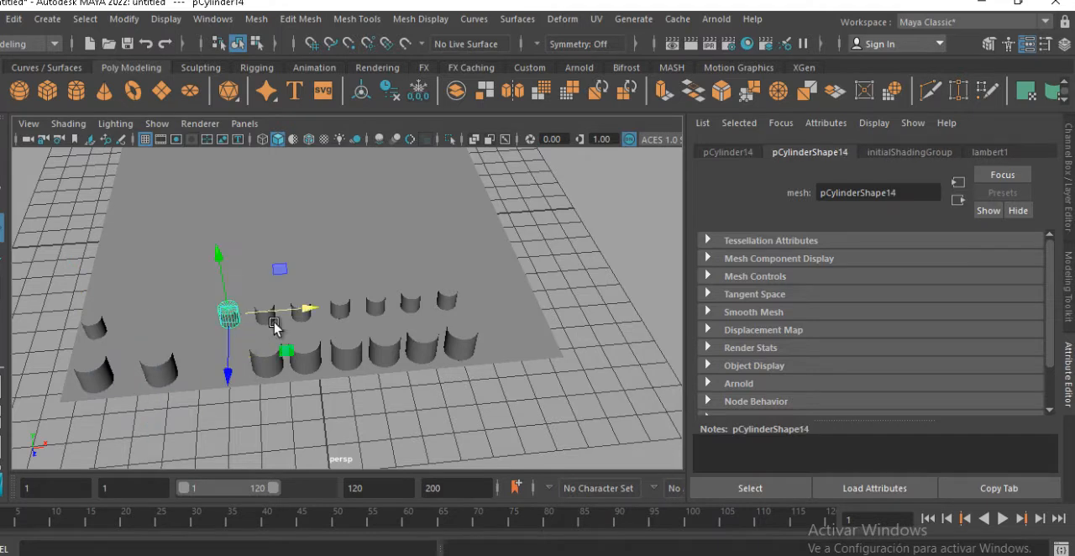
pyautogui.moveTo(315, 308); pyautogui.dragTo(232, 310)
# Shift the third and fourth cylinders from the left in both rows along X to even out the spacing
pyautogui.click(265, 315)
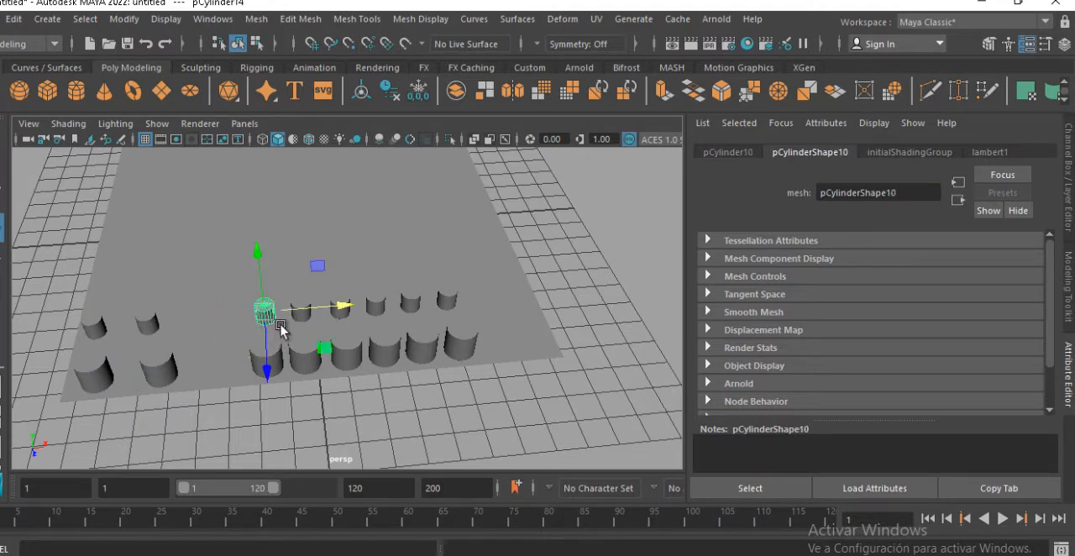
pyautogui.moveTo(350, 304); pyautogui.dragTo(294, 307)
pyautogui.click(264, 362)
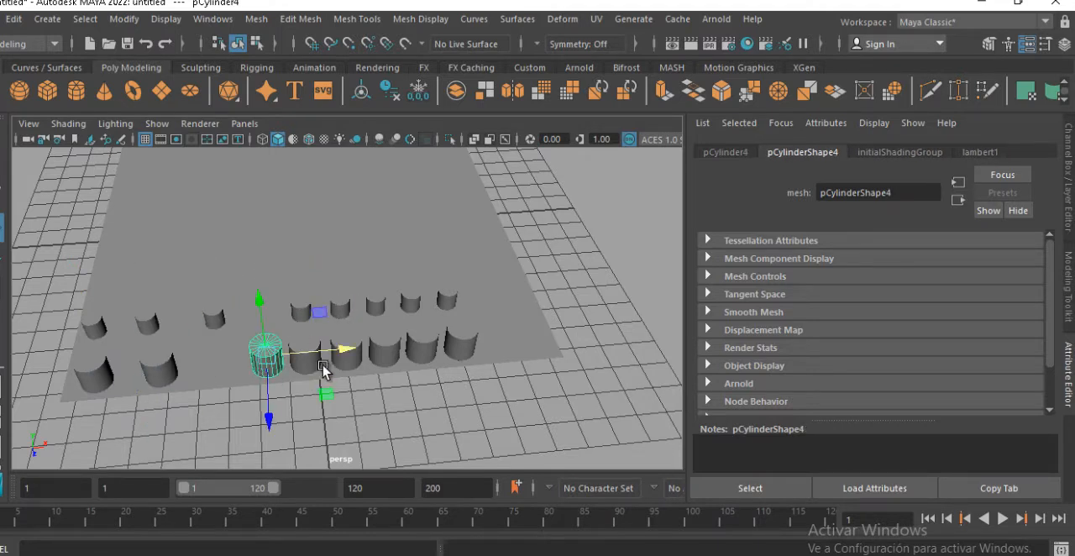
pyautogui.moveTo(353, 347); pyautogui.dragTo(310, 357)
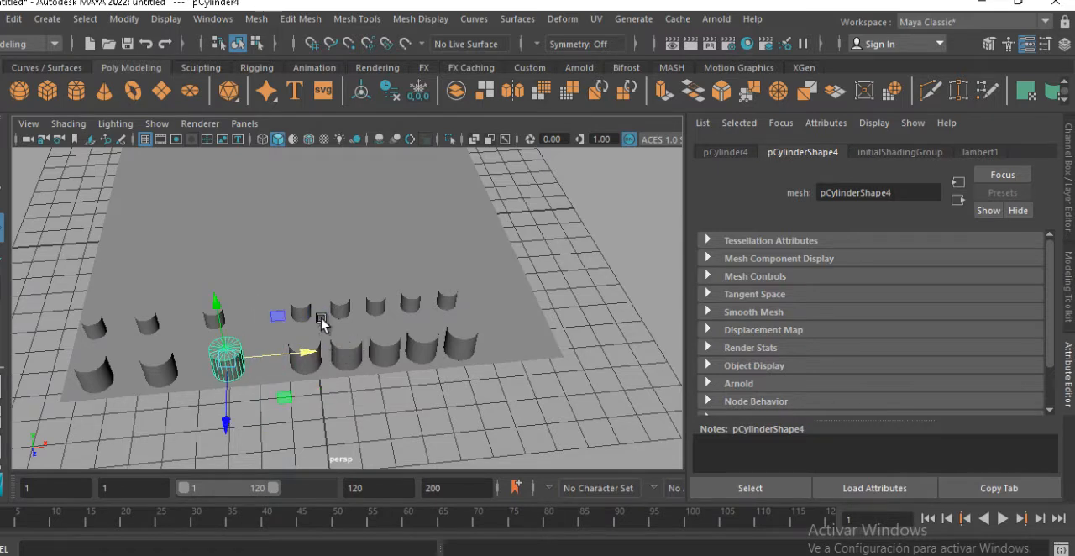
pyautogui.click(306, 312)
pyautogui.moveTo(369, 309); pyautogui.dragTo(360, 353)
pyautogui.click(308, 363)
# Move the rightmost cylinder of both rows outward along X to the plane's right edge
pyautogui.click(445, 298)
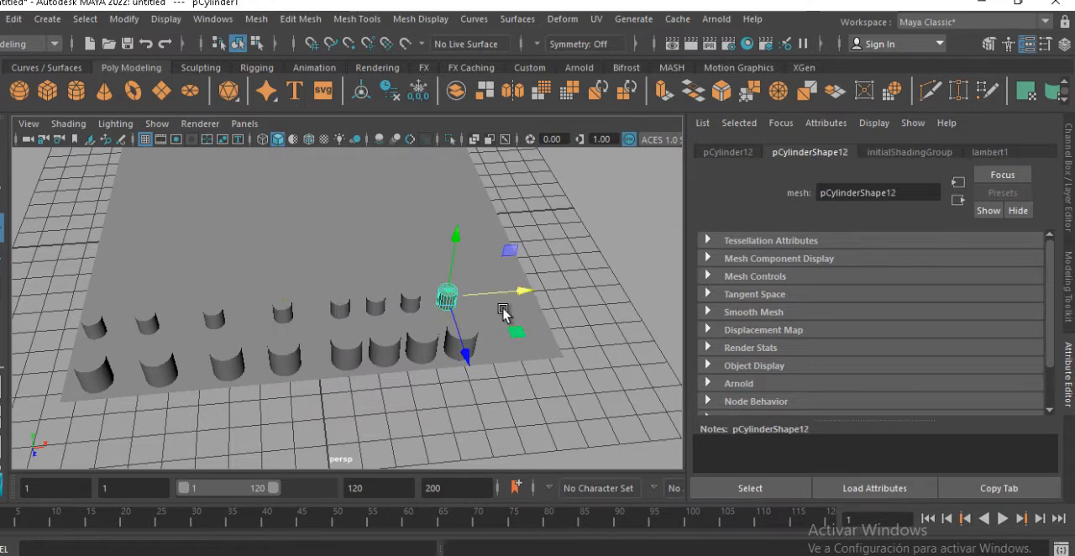
pyautogui.moveTo(523, 293); pyautogui.dragTo(576, 283)
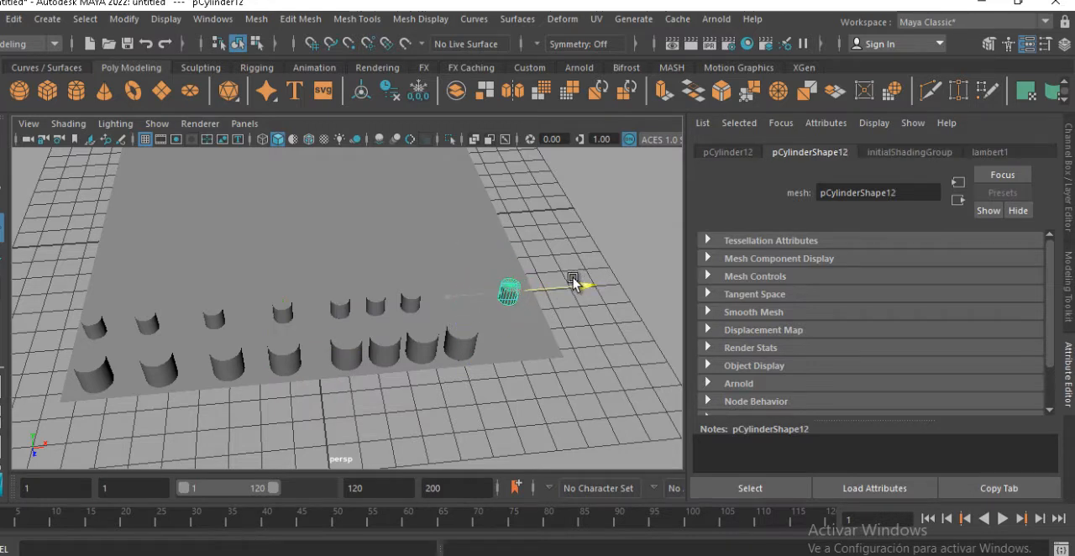
pyautogui.click(470, 348)
pyautogui.moveTo(529, 345); pyautogui.dragTo(603, 332)
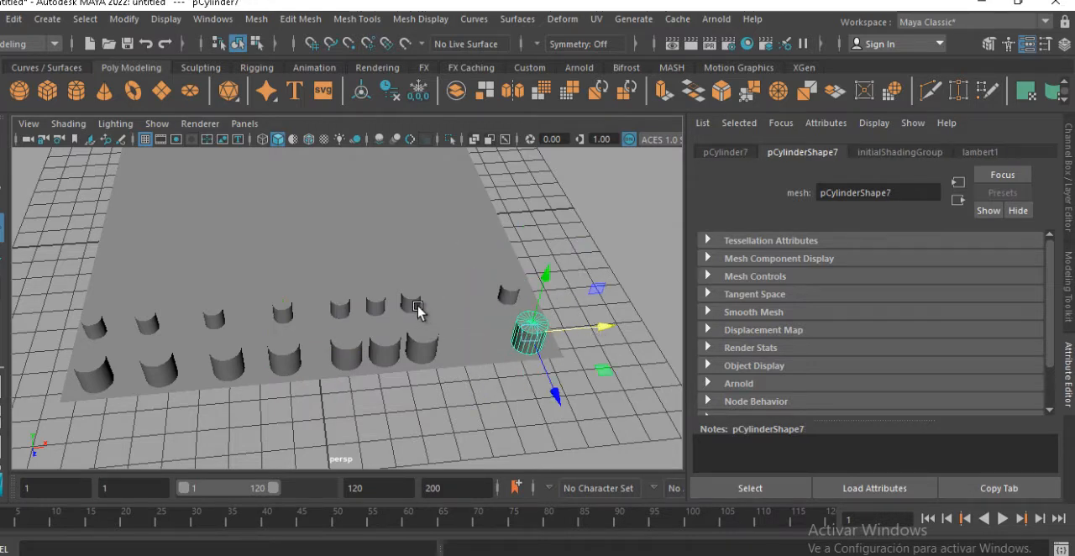
# Shift the second and third cylinders from the right in both rows along X to spread them evenly
pyautogui.click(418, 307)
pyautogui.moveTo(473, 293); pyautogui.dragTo(504, 290)
pyautogui.click(415, 343)
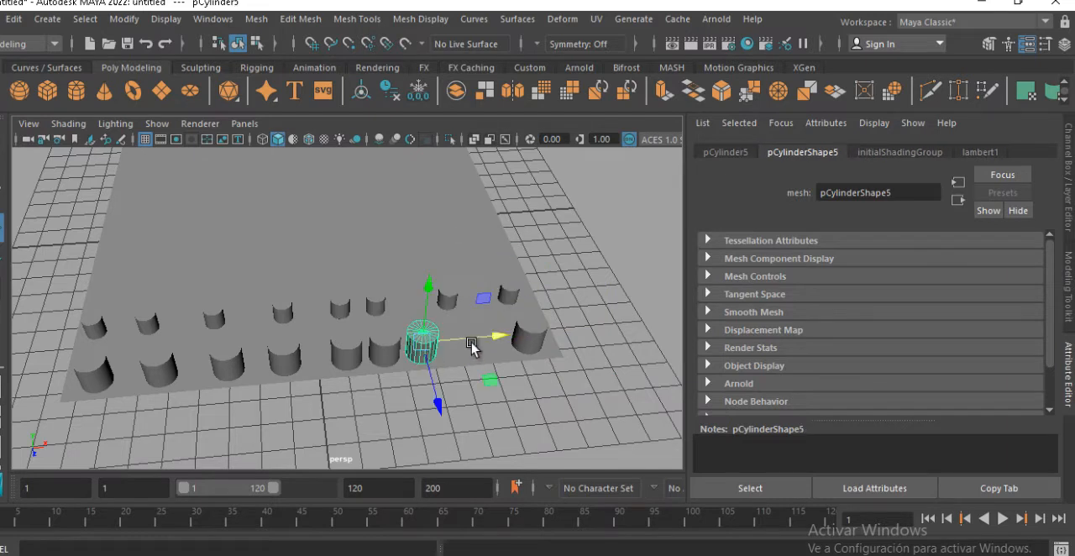
pyautogui.moveTo(471, 347); pyautogui.dragTo(504, 338)
pyautogui.click(378, 305)
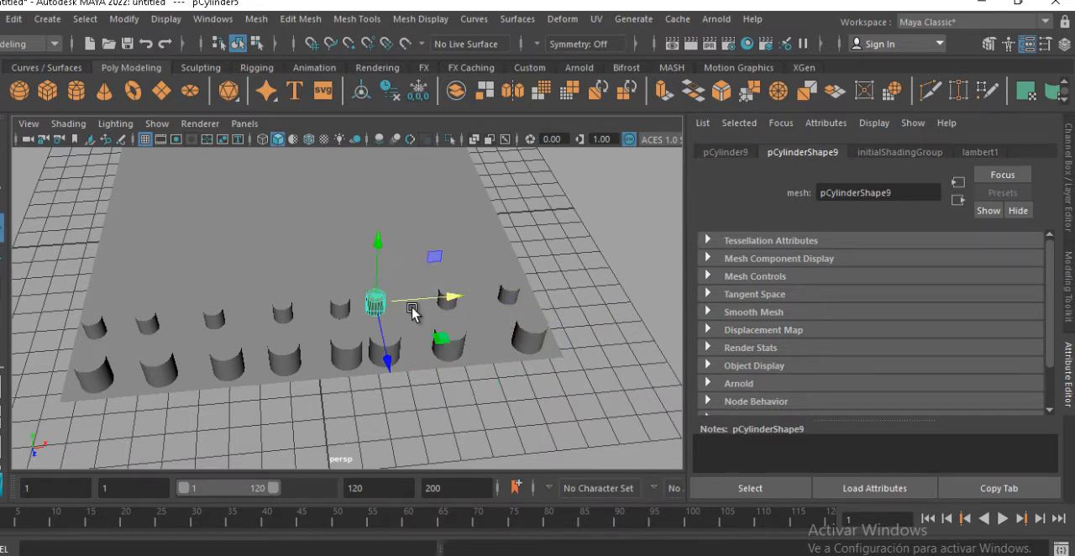
pyautogui.click(393, 353)
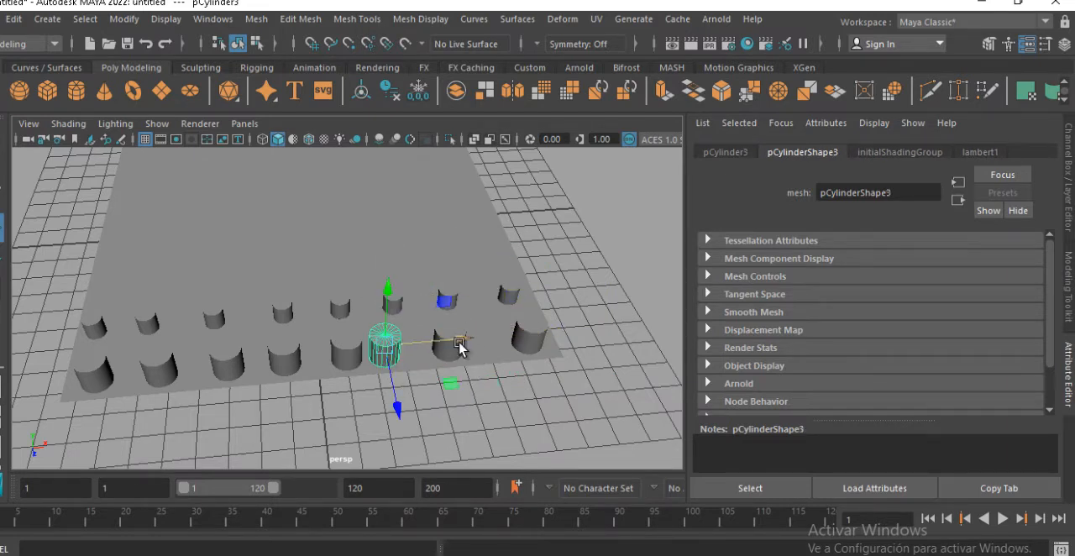
pyautogui.moveTo(460, 346); pyautogui.dragTo(473, 348)
# Select all the cylinders of both rows and group them
pyautogui.click(492, 395)
pyautogui.keyDown('alt'); pyautogui.moveTo(492, 396); pyautogui.dragTo(344, 301); pyautogui.keyUp('alt')
pyautogui.keyDown('alt'); pyautogui.moveTo(344, 302); pyautogui.dragTo(367, 323); pyautogui.keyUp('alt')
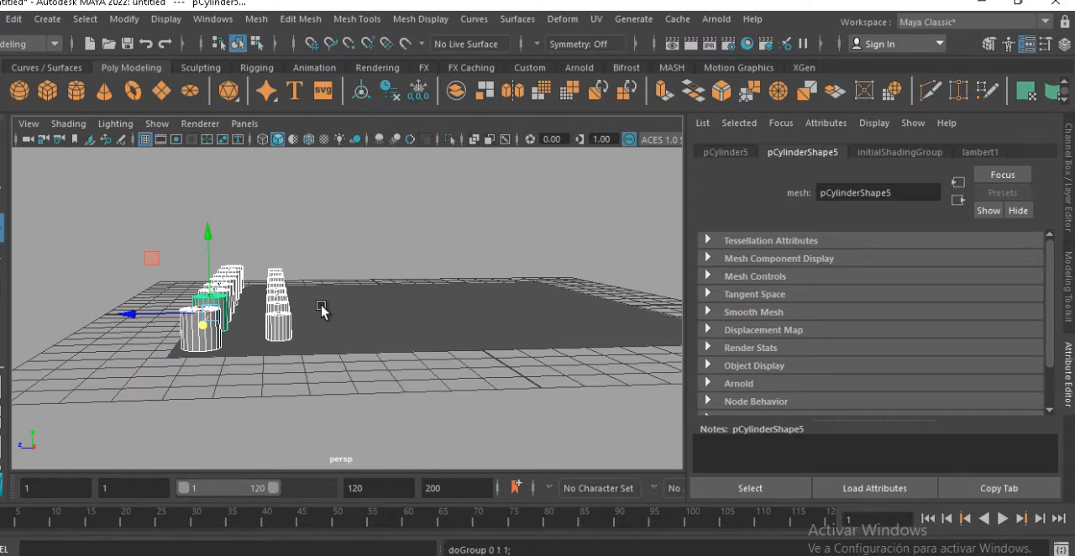
pyautogui.hotkey('ctrl', 'g')
pyautogui.keyDown('alt'); pyautogui.moveTo(316, 307); pyautogui.dragTo(318, 324); pyautogui.keyUp('alt')
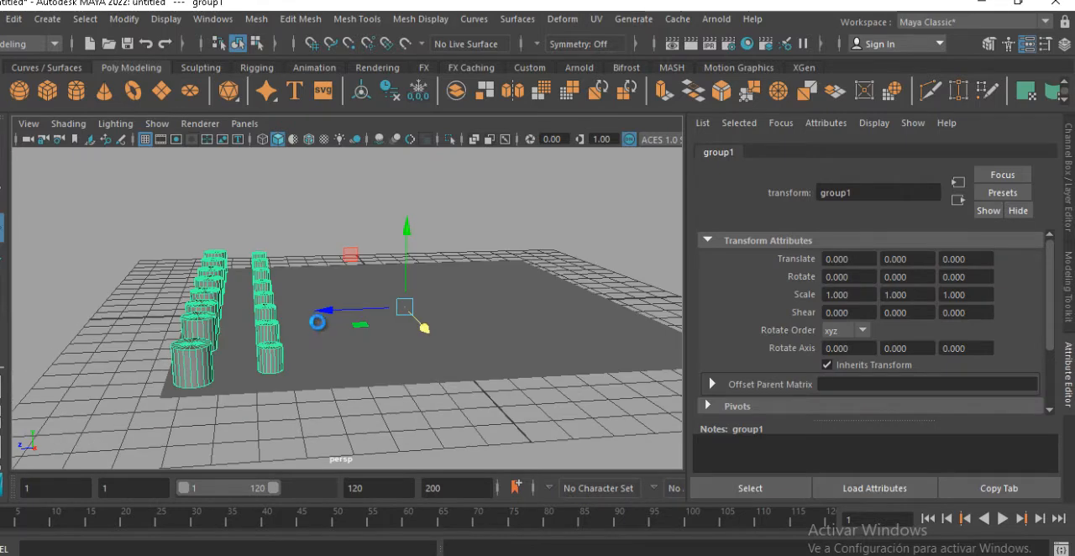
# Duplicate the cylinder group and set the copy's Y rotation to -180 so it sits on the plane's opposite side
pyautogui.hotkey('ctrl', 'g')
pyautogui.press('e')
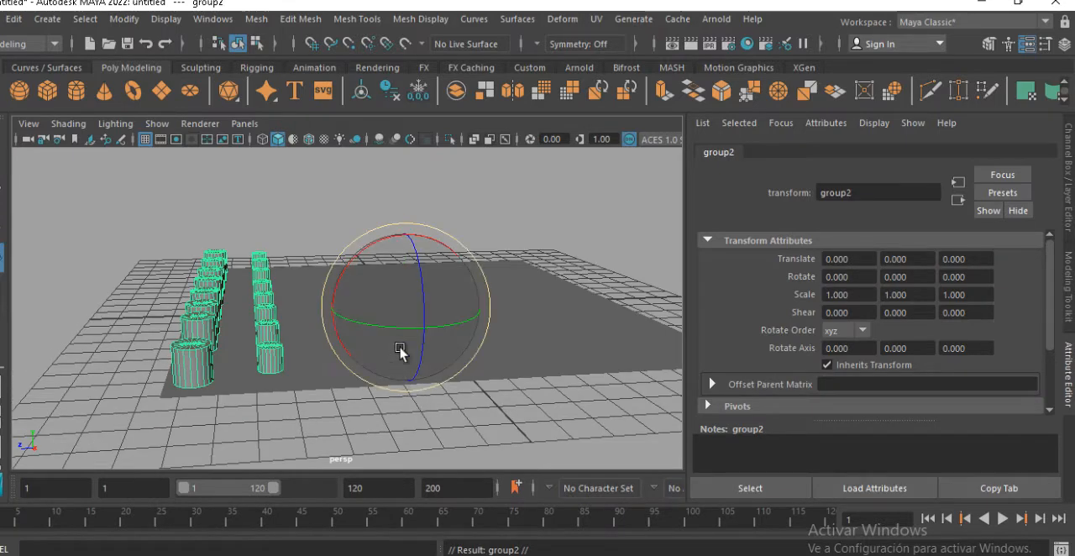
pyautogui.moveTo(403, 336); pyautogui.dragTo(241, 227)
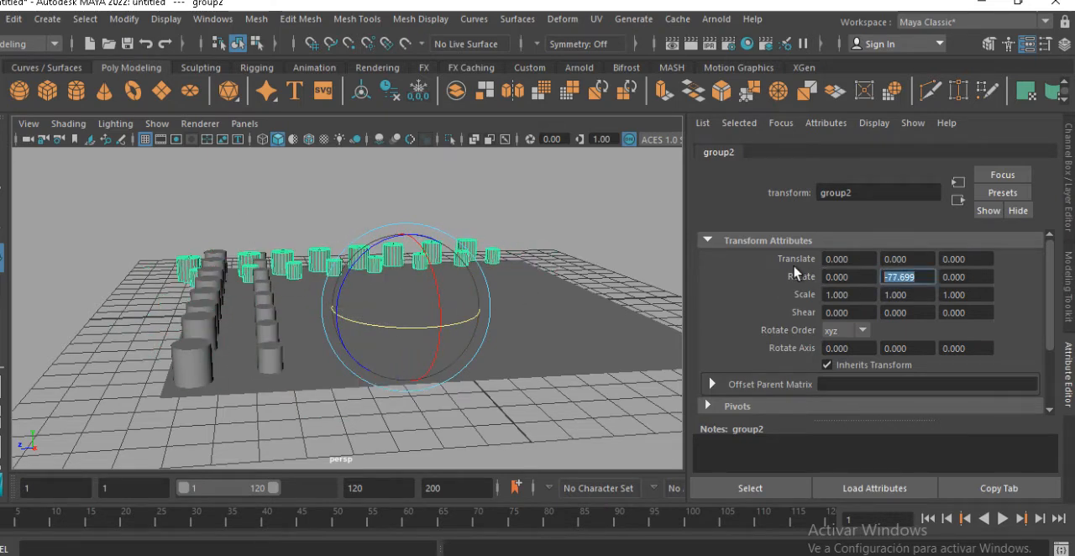
pyautogui.write('-90')
pyautogui.press('Return')
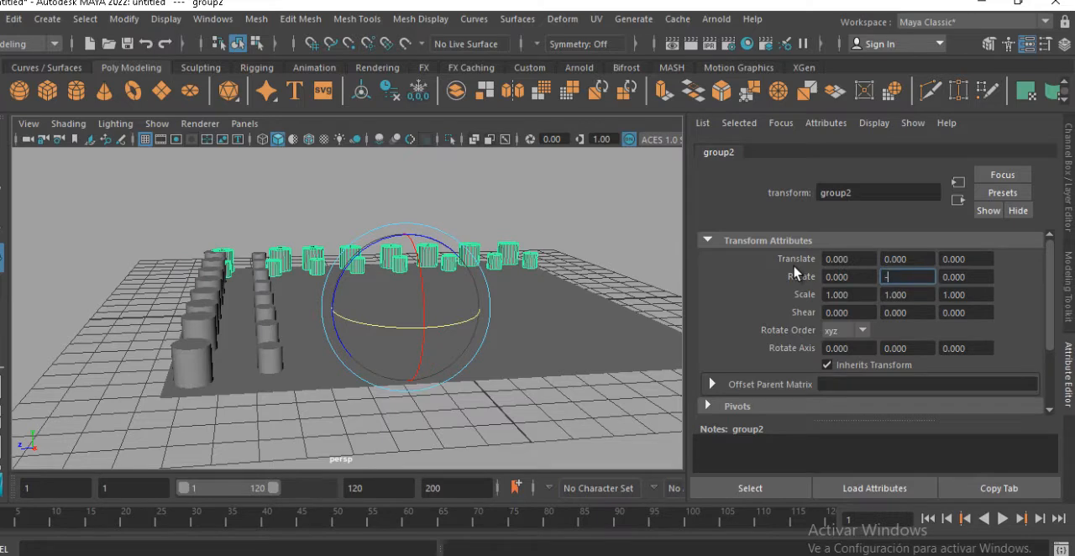
pyautogui.write('-180')
pyautogui.press('Return')
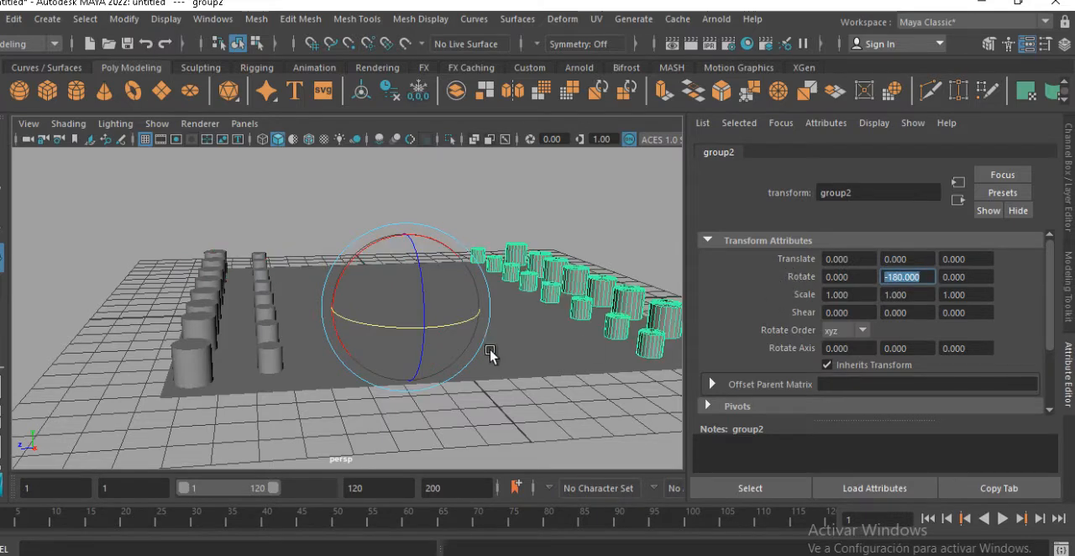
# Select the ground plane and open Hypershade, placing its window so the material properties are accessible
pyautogui.keyDown('alt'); pyautogui.moveTo(495, 327); pyautogui.dragTo(342, 343); pyautogui.keyUp('alt')
pyautogui.click(366, 307)
pyautogui.moveTo(84, 293); pyautogui.dragTo(261, 359)
pyautogui.click(345, 273)
pyautogui.keyDown('alt'); pyautogui.moveTo(344, 273); pyautogui.dragTo(381, 328); pyautogui.keyUp('alt')
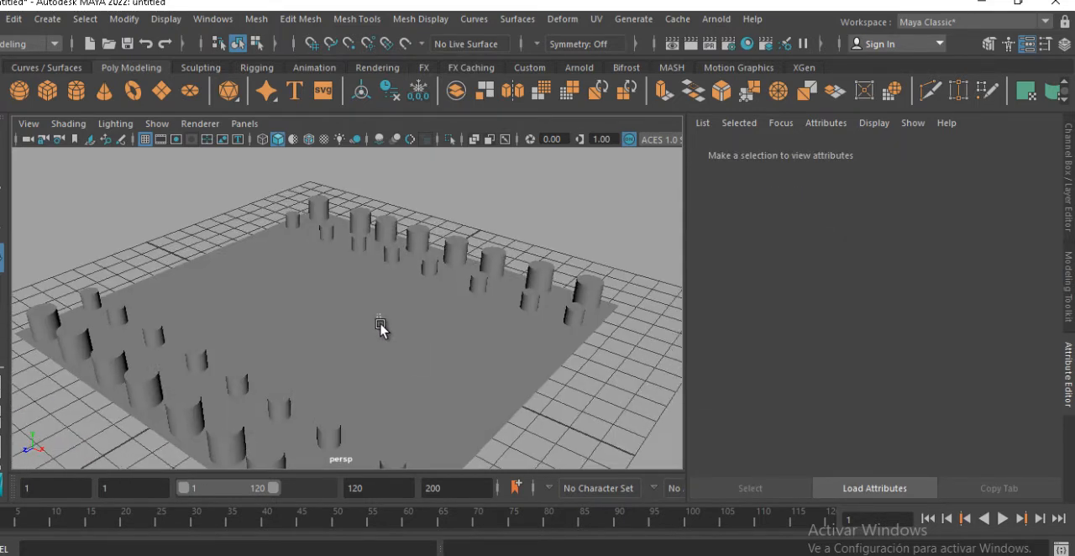
pyautogui.click(381, 328)
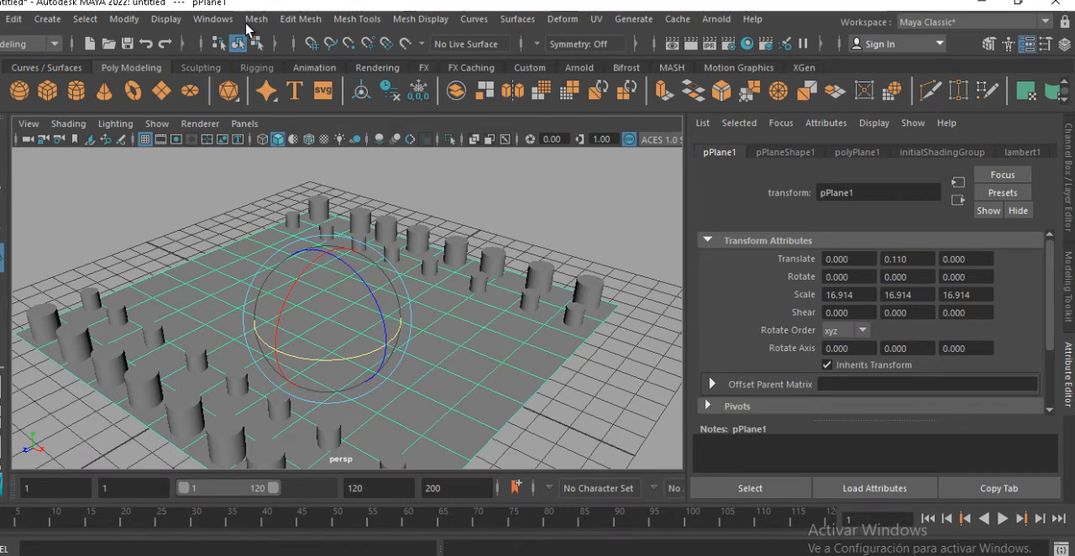
pyautogui.click(213, 18)
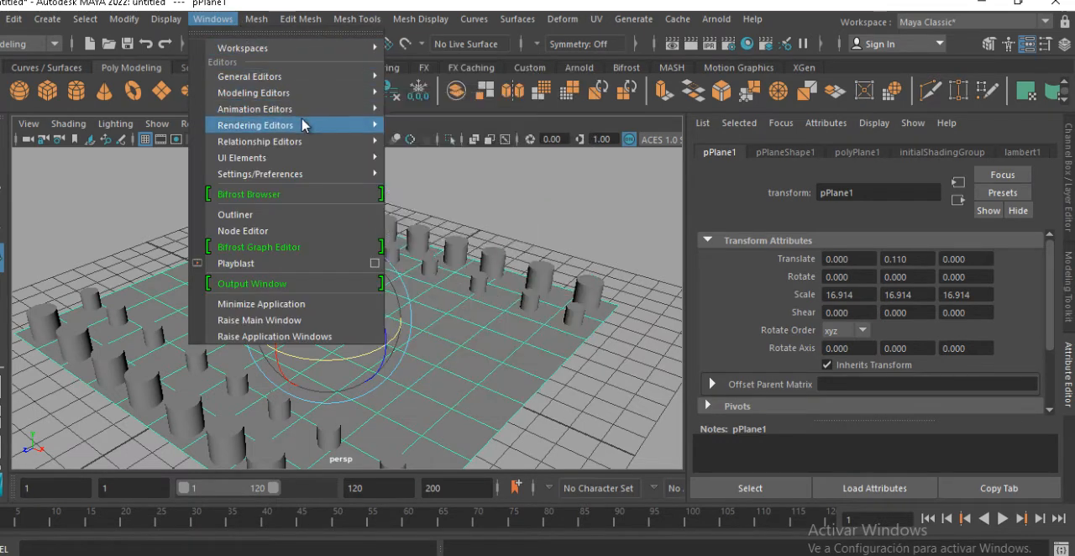
pyautogui.moveTo(373, 140)
pyautogui.moveTo(351, 127)
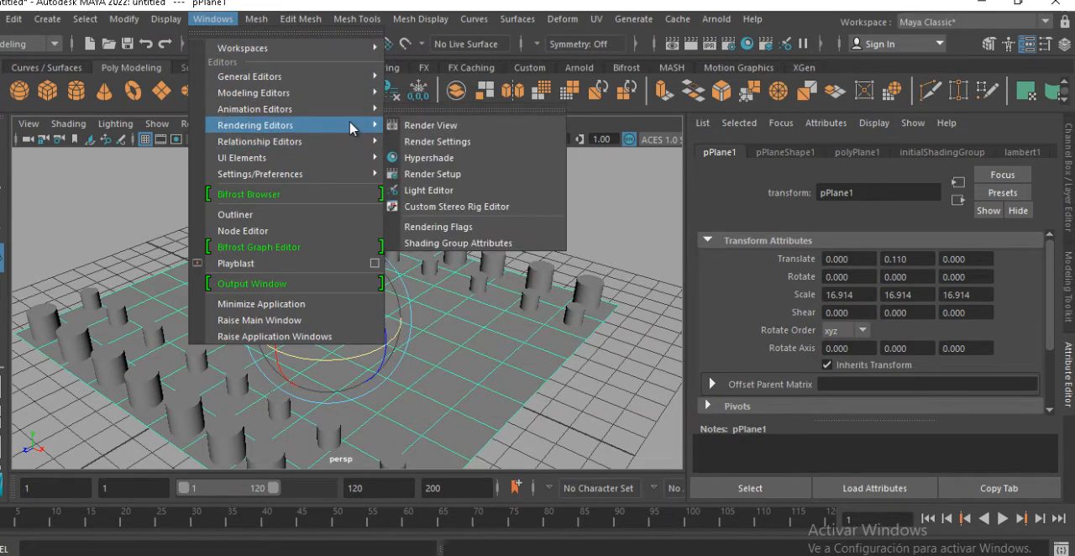
pyautogui.click(468, 160)
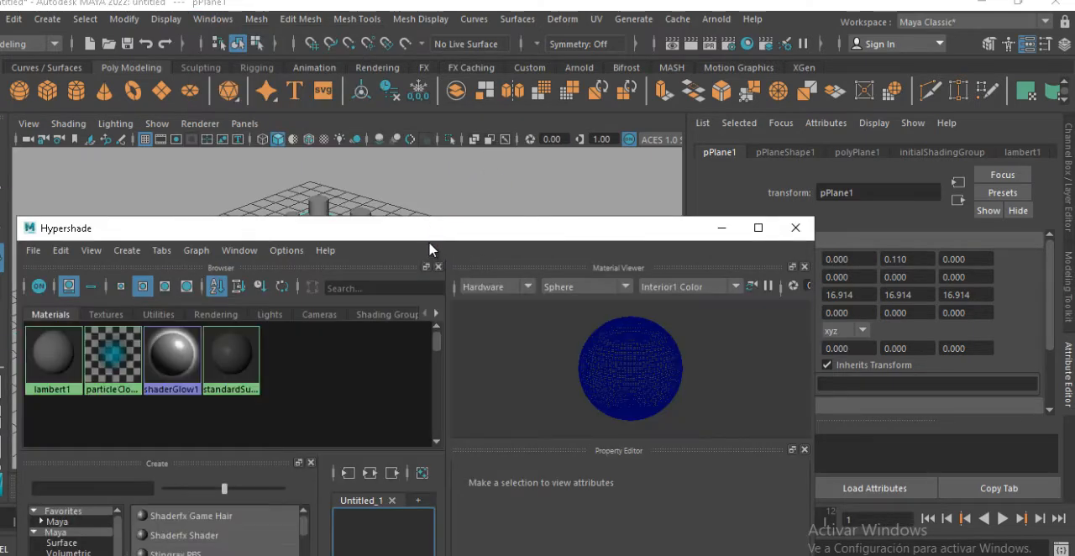
pyautogui.moveTo(431, 238); pyautogui.dragTo(637, 127)
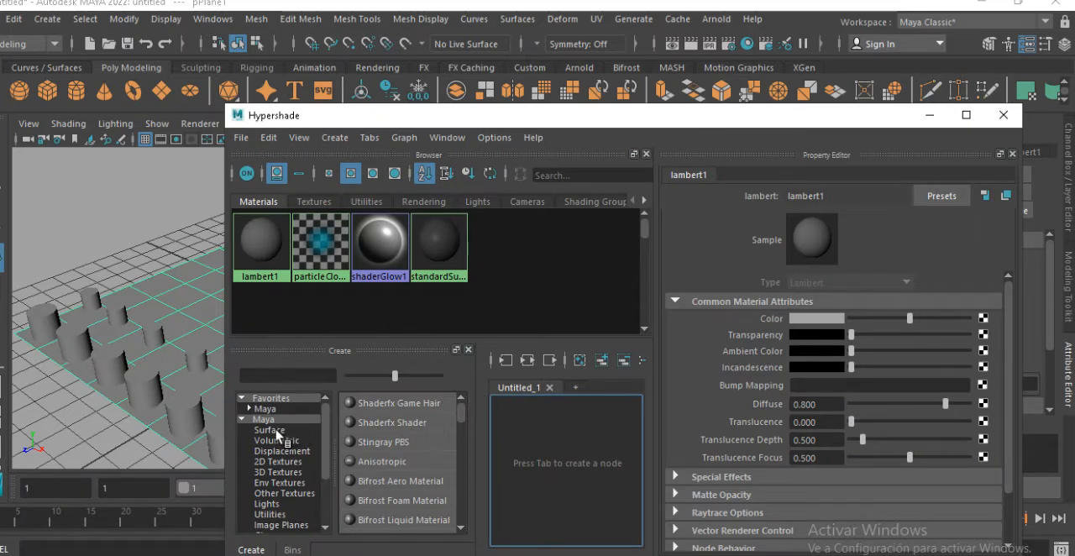
# Create a Phong material and frame its node in the work area
pyautogui.click(265, 409)
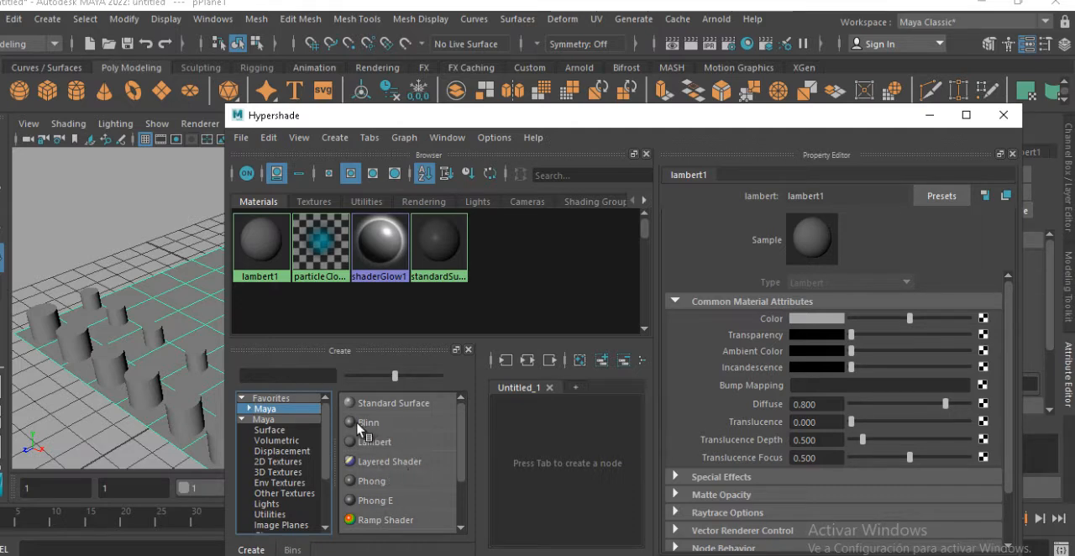
pyautogui.click(376, 480)
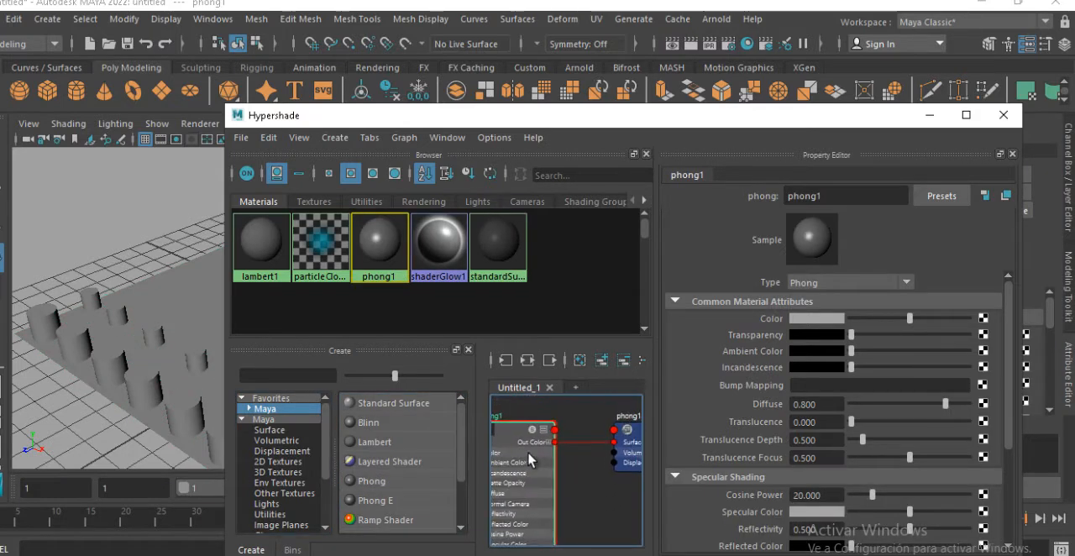
pyautogui.scroll(-2, 571, 453)
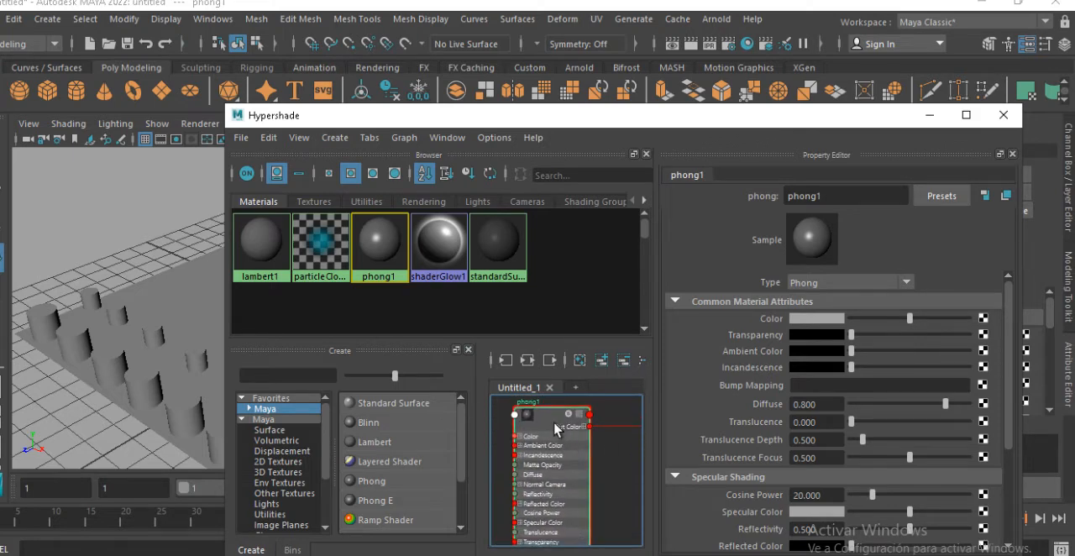
pyautogui.moveTo(553, 467); pyautogui.dragTo(572, 450)
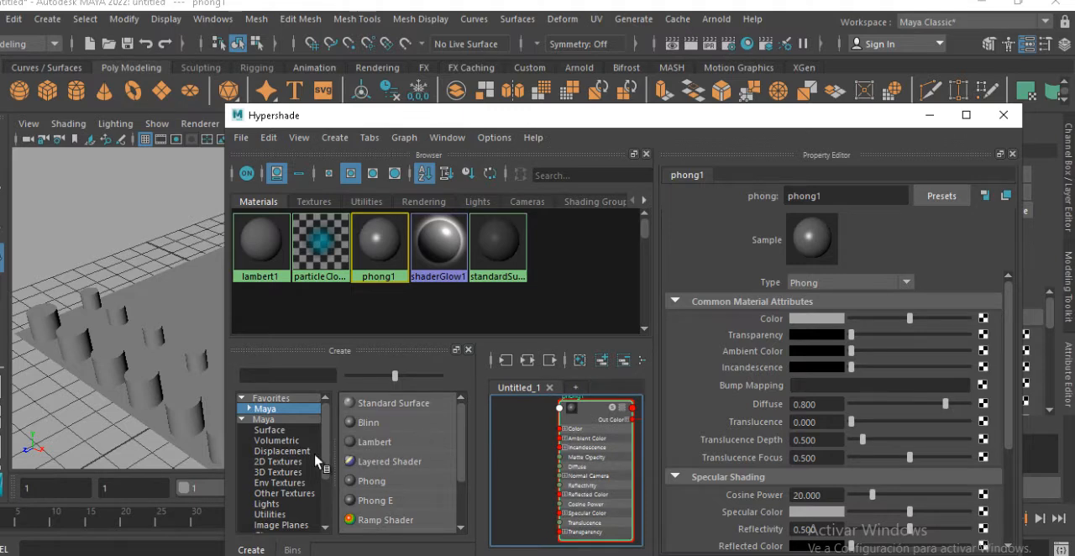
# Move the Hypershade window clear of the scene and assign the phong1 material to the ground plane
pyautogui.click(281, 462)
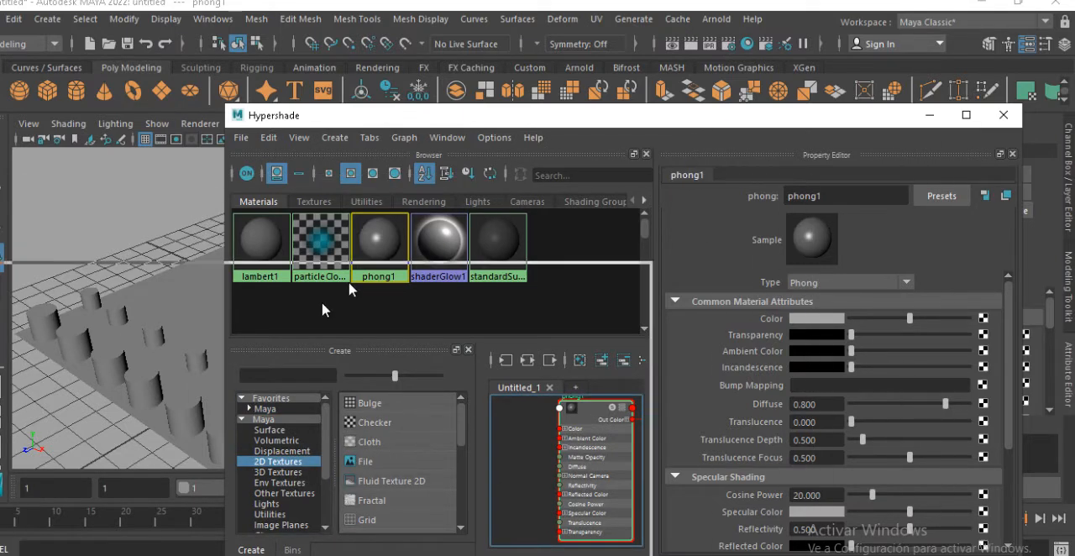
pyautogui.moveTo(708, 128); pyautogui.dragTo(310, 308)
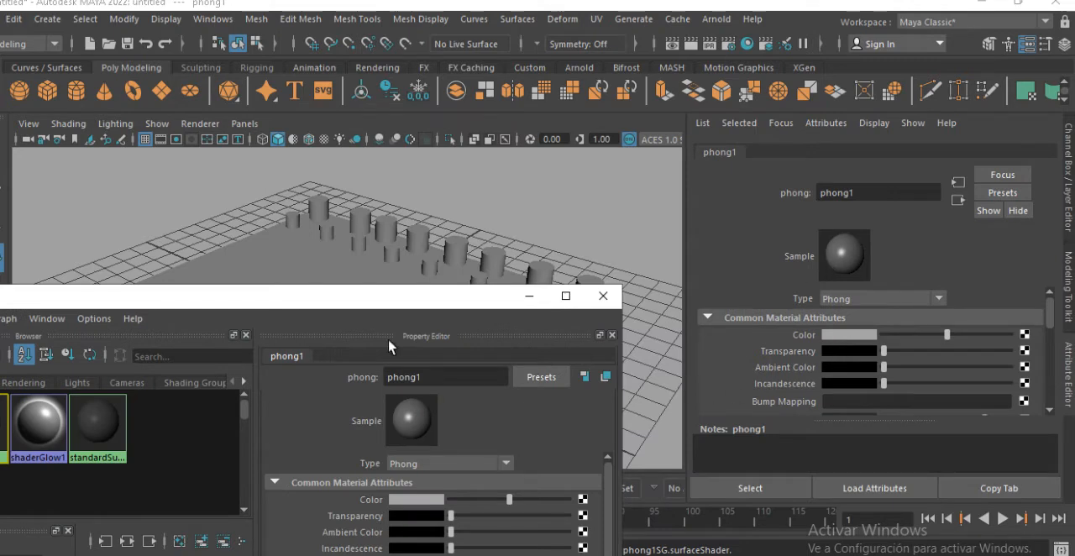
pyautogui.click(311, 279)
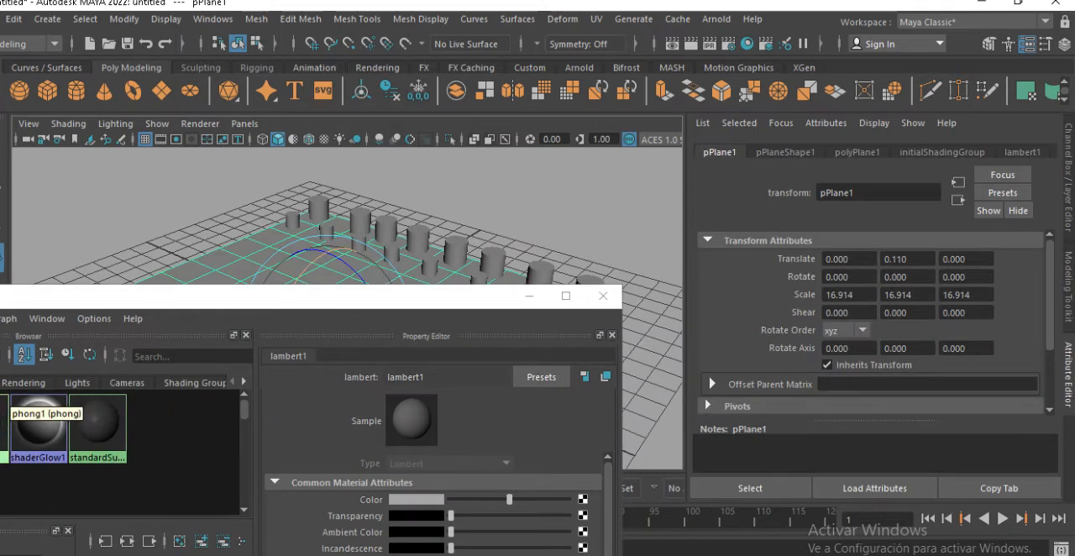
pyautogui.rightClick(5, 420)
pyautogui.moveTo(116, 387); pyautogui.dragTo(105, 342, button='right')
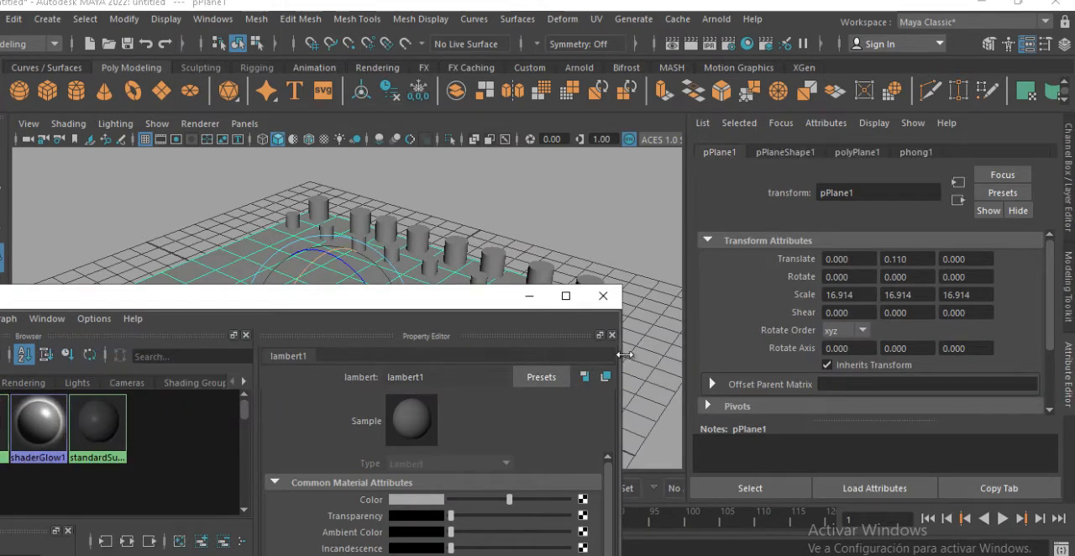
# Connect a Checker texture to the Color attribute of the phong1 material
pyautogui.click(5, 420)
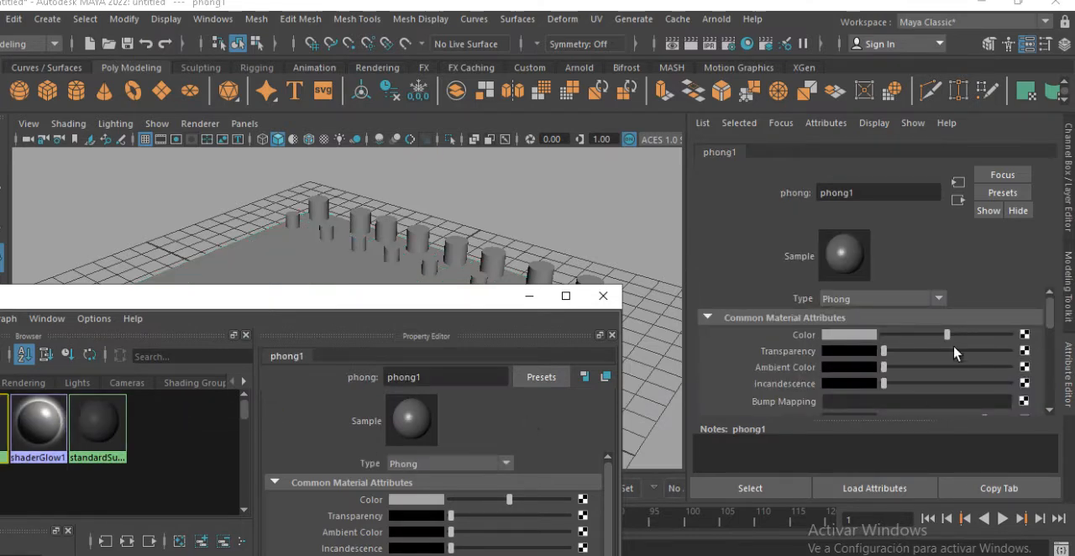
pyautogui.click(1023, 335)
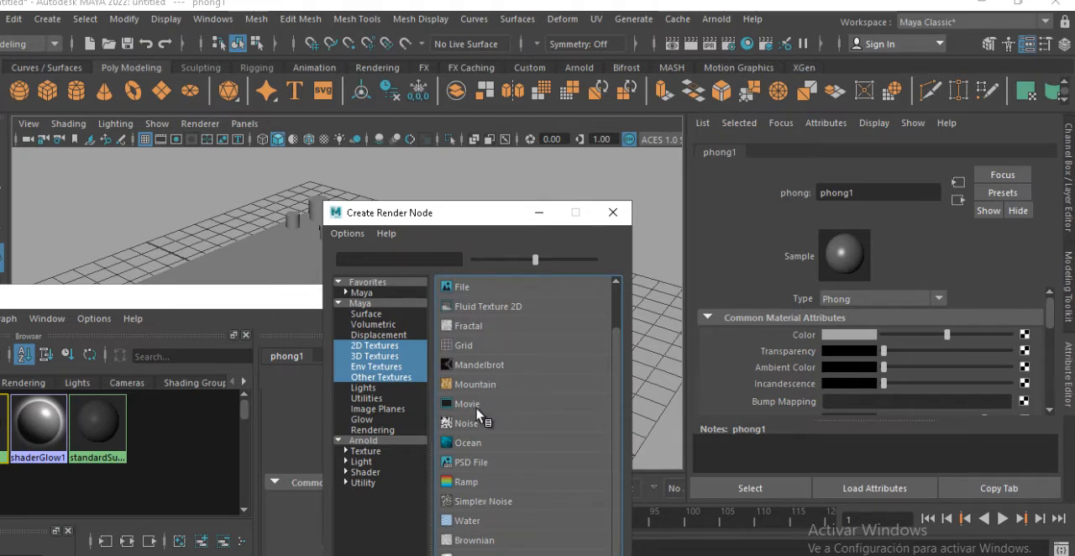
pyautogui.scroll(-1, 476, 418)
pyautogui.scroll(2, 475, 412)
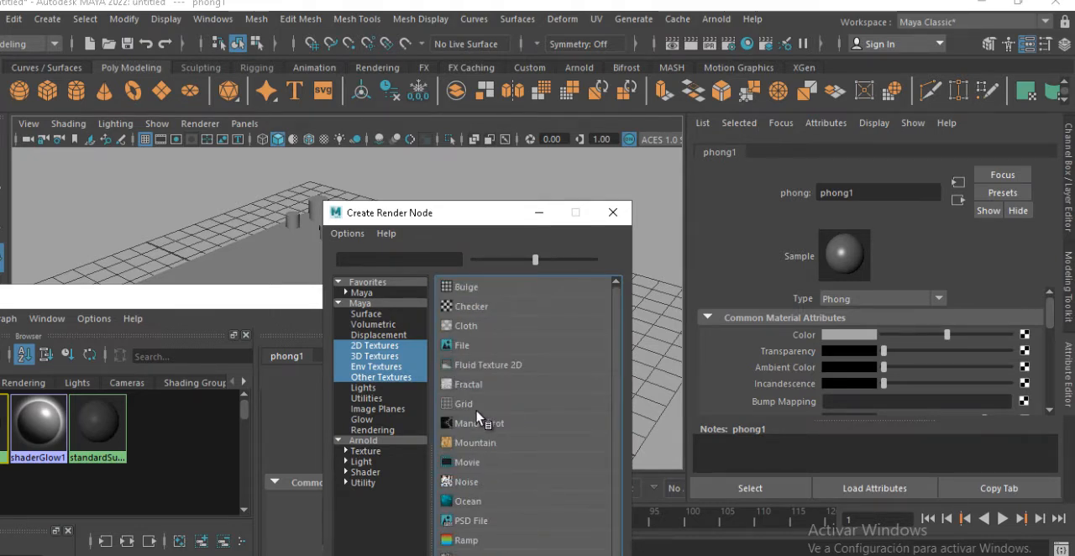
pyautogui.click(484, 308)
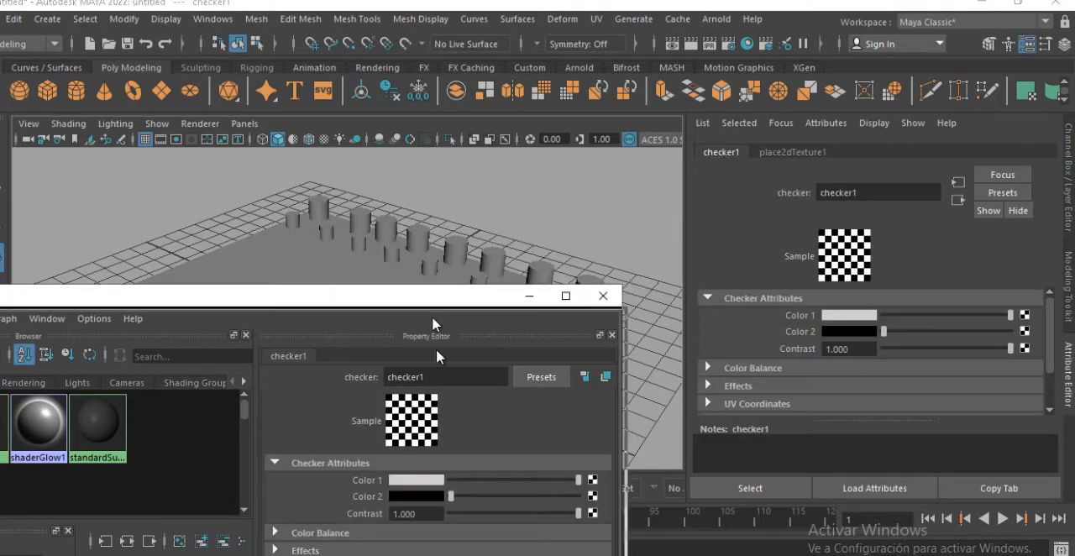
# Lower the Hypershade window and turn on textured display in the viewport to inspect the board with its cylinders
pyautogui.moveTo(433, 298); pyautogui.dragTo(450, 404)
pyautogui.keyDown('alt'); pyautogui.moveTo(451, 342); pyautogui.dragTo(446, 287, button='middle'); pyautogui.keyUp('alt')
pyautogui.press('6')
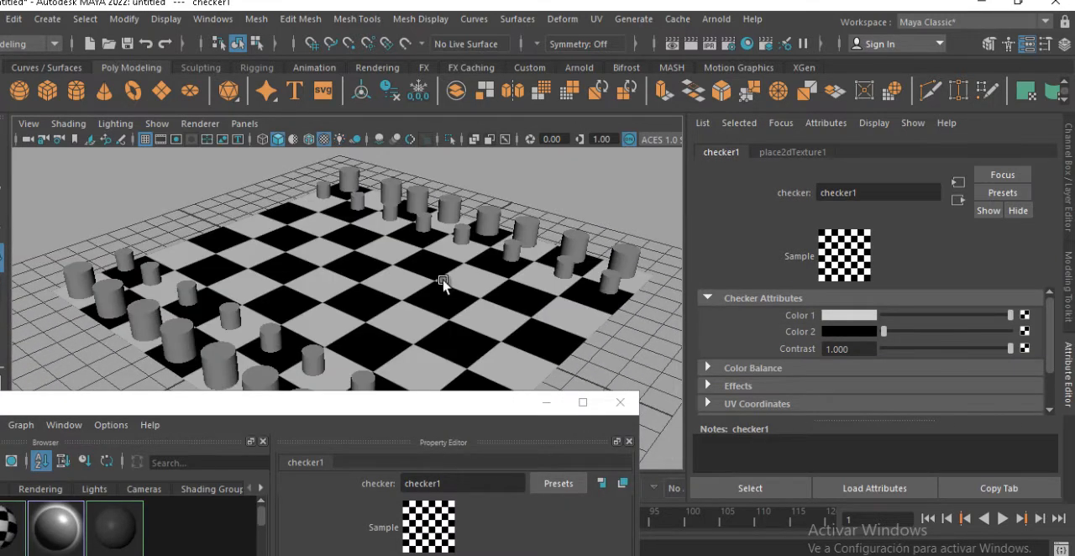
pyautogui.keyDown('alt'); pyautogui.moveTo(443, 282); pyautogui.dragTo(487, 317); pyautogui.keyUp('alt')
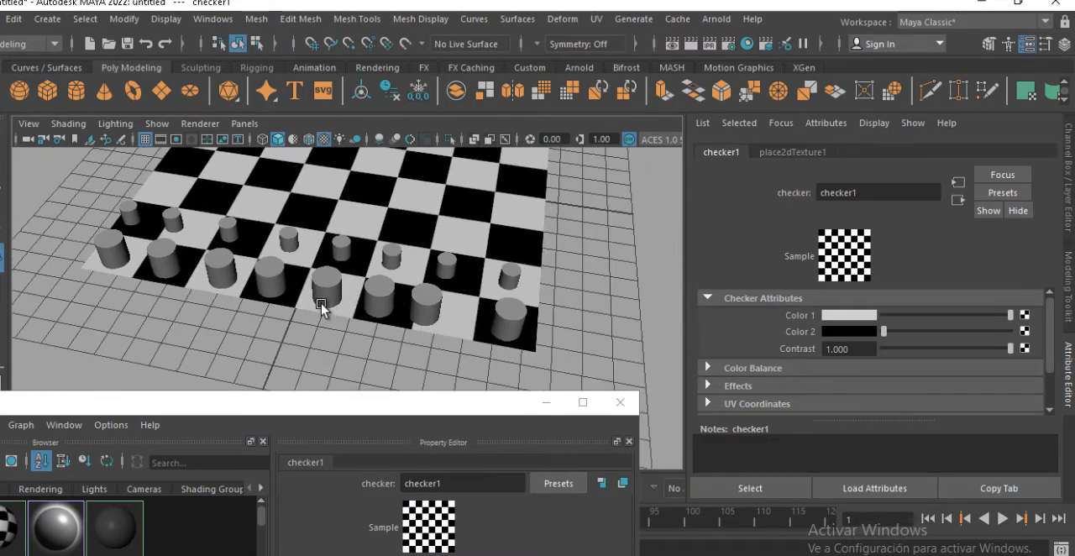
pyautogui.keyDown('alt'); pyautogui.moveTo(134, 252); pyautogui.dragTo(273, 171); pyautogui.keyUp('alt')
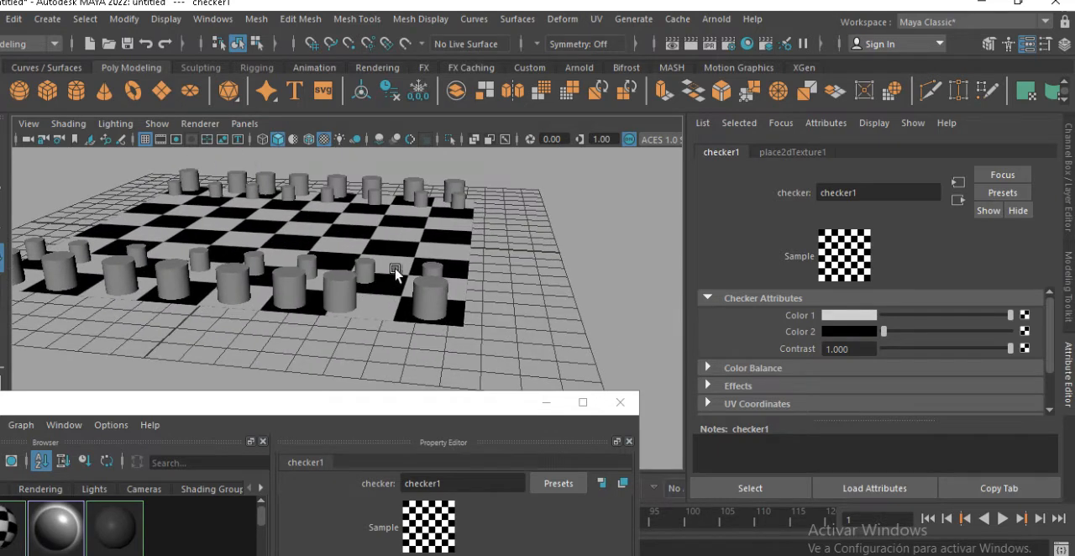
pyautogui.keyDown('alt'); pyautogui.moveTo(389, 217); pyautogui.dragTo(407, 258); pyautogui.keyUp('alt')
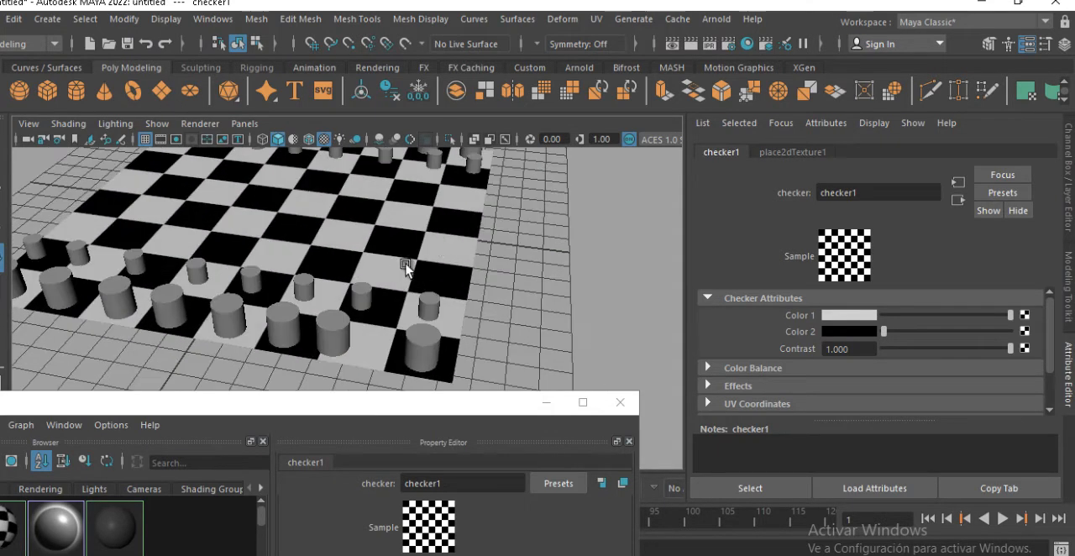
pyautogui.keyDown('alt'); pyautogui.moveTo(327, 247); pyautogui.dragTo(244, 256); pyautogui.keyUp('alt')
# Create a polygon cube, move it to X 10.650 beside the plane and scale it to 8.483, 0.234, 8.483
pyautogui.keyDown('alt'); pyautogui.moveTo(395, 288); pyautogui.dragTo(306, 287, button='right'); pyautogui.keyUp('alt')
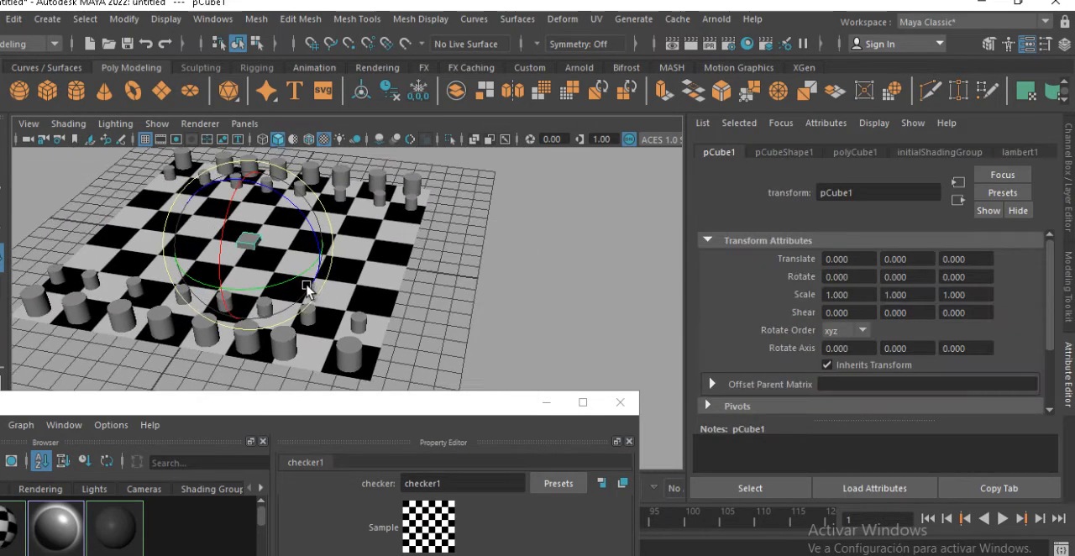
pyautogui.keyDown('alt'); pyautogui.moveTo(311, 275); pyautogui.dragTo(355, 284, button='middle'); pyautogui.keyUp('alt')
pyautogui.keyDown('alt'); pyautogui.moveTo(355, 284); pyautogui.dragTo(387, 304, button='right'); pyautogui.keyUp('alt')
pyautogui.press('w')
pyautogui.moveTo(360, 262); pyautogui.dragTo(615, 294)
pyautogui.keyDown('alt'); pyautogui.moveTo(516, 291); pyautogui.dragTo(543, 315); pyautogui.keyUp('alt')
pyautogui.press('r')
pyautogui.moveTo(437, 226); pyautogui.dragTo(432, 289)
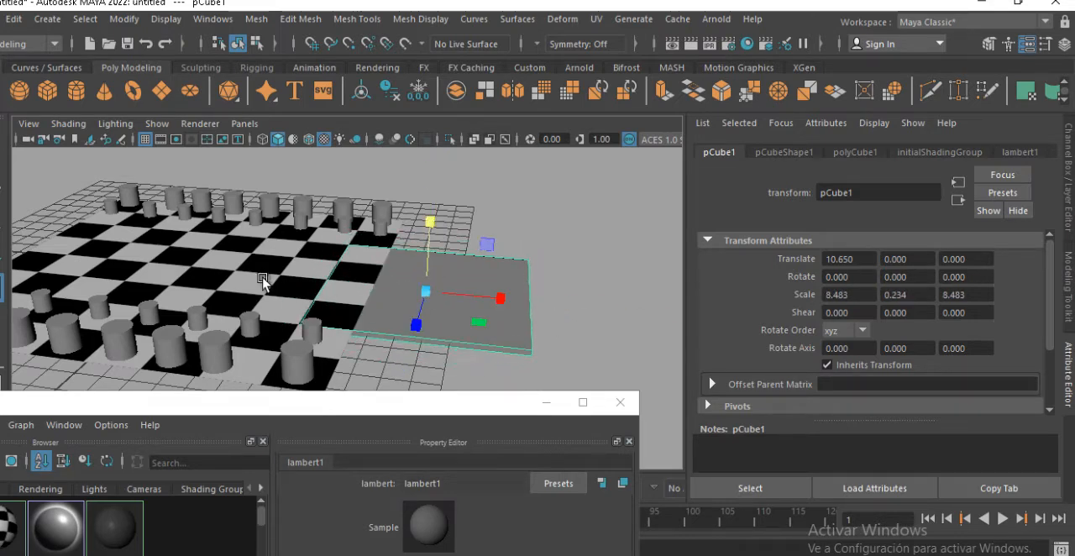
# Delete the checkered ground plane and move and enlarge the flat slab to replace it beneath both sets of cylinders
pyautogui.click(262, 282)
pyautogui.press('Delete')
pyautogui.click(490, 319)
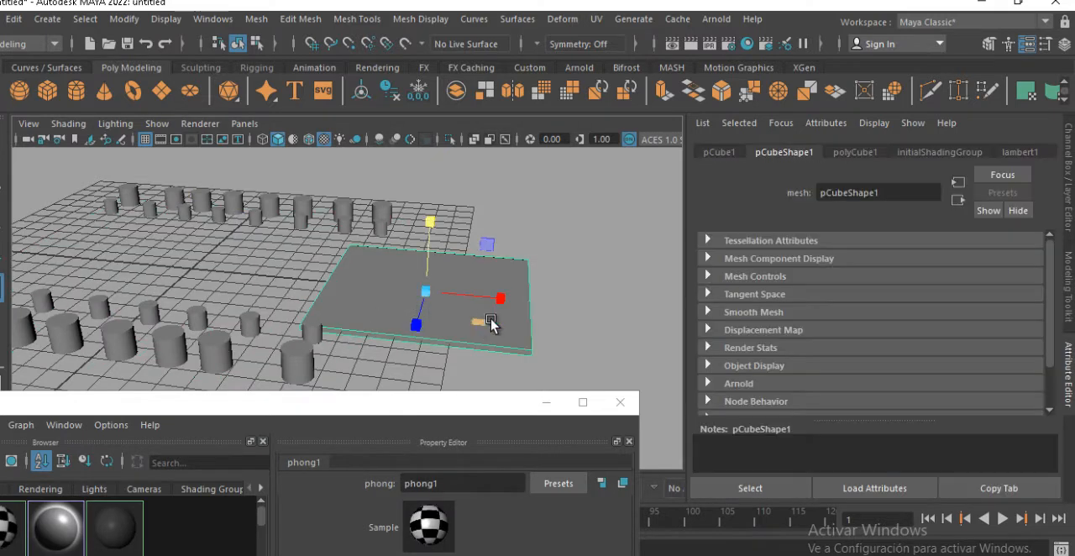
pyautogui.moveTo(499, 298); pyautogui.dragTo(288, 256)
pyautogui.press('r')
pyautogui.moveTo(210, 210); pyautogui.dragTo(286, 289)
pyautogui.keyDown('alt'); pyautogui.moveTo(286, 292); pyautogui.dragTo(118, 379, button='right'); pyautogui.keyUp('alt')
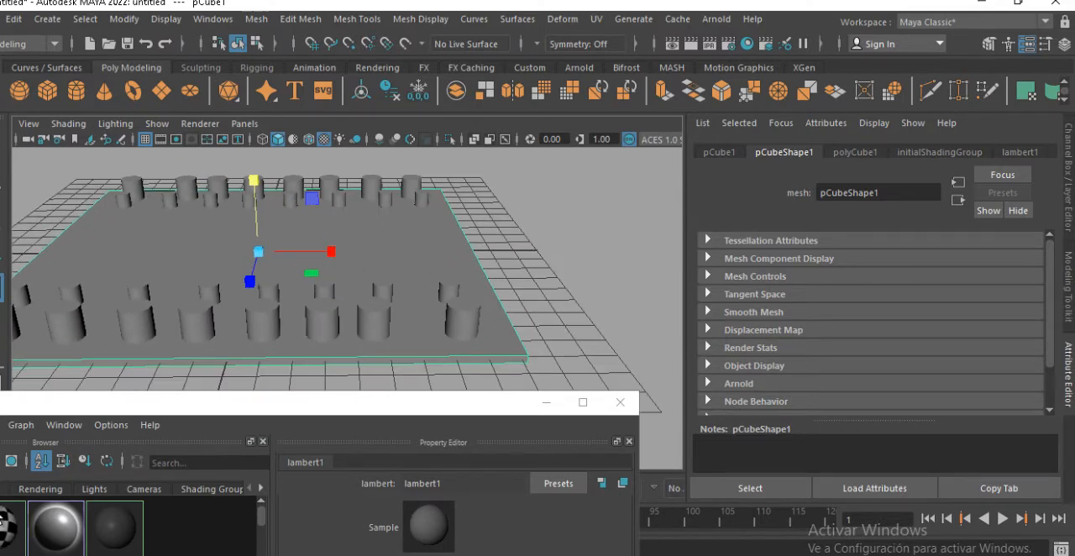
# Assign the checkered phong1 material to the slab
pyautogui.moveTo(408, 249); pyautogui.dragTo(395, 332, button='middle')
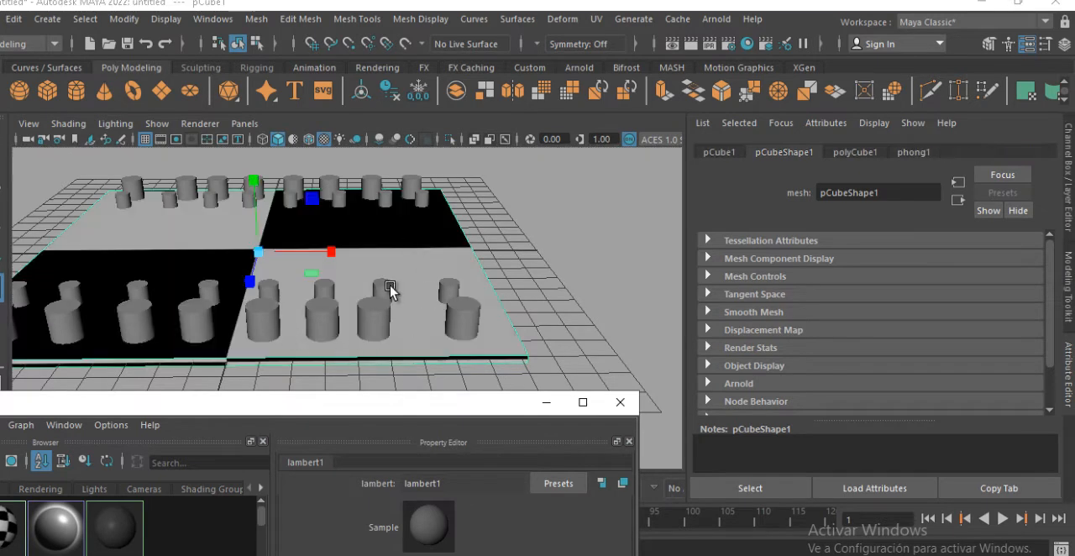
pyautogui.keyDown('alt'); pyautogui.moveTo(390, 288); pyautogui.dragTo(448, 293); pyautogui.keyUp('alt')
# Show the attributes of the checker's place2dTexture node in Hypershade and place the window so the slab stays visible
pyautogui.moveTo(217, 415); pyautogui.dragTo(485, 158)
pyautogui.keyDown('alt'); pyautogui.moveTo(432, 494); pyautogui.dragTo(489, 535, button='middle'); pyautogui.keyUp('alt')
pyautogui.click(438, 486)
pyautogui.scroll(3, 483, 504)
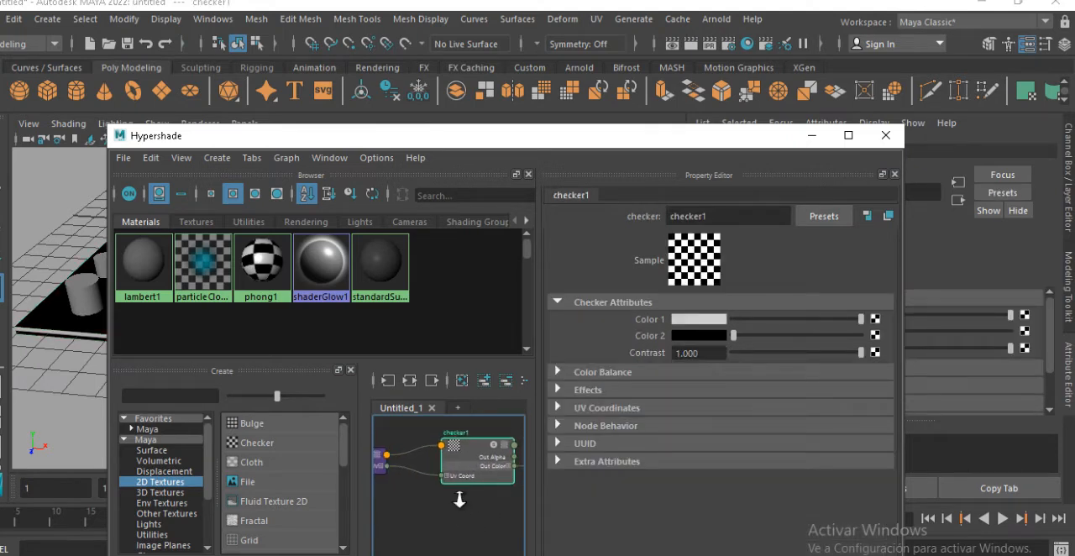
pyautogui.scroll(1, 455, 552)
pyautogui.keyDown('alt'); pyautogui.moveTo(455, 552); pyautogui.dragTo(487, 555, button='middle'); pyautogui.keyUp('alt')
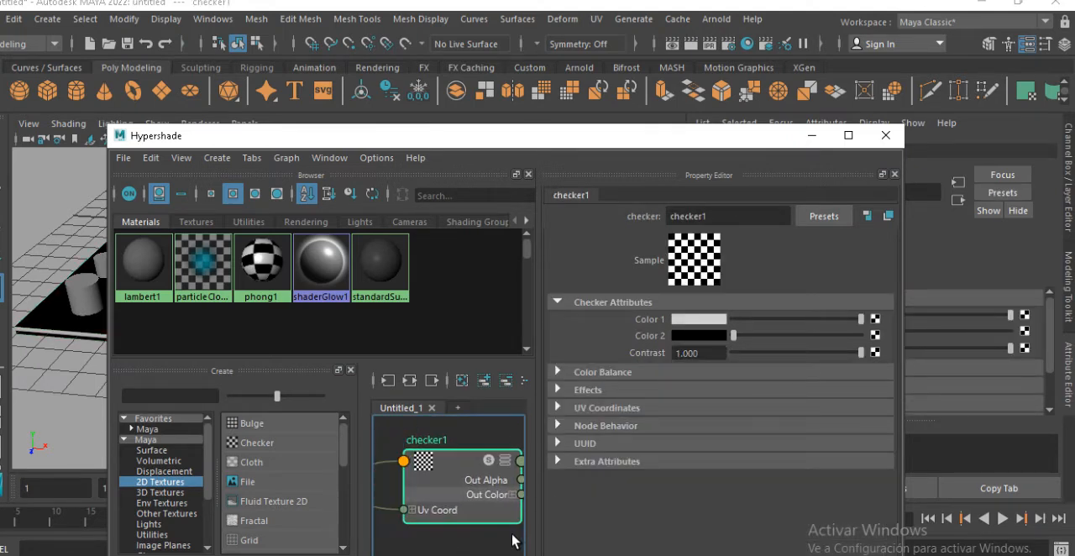
pyautogui.keyDown('alt'); pyautogui.moveTo(450, 484); pyautogui.dragTo(537, 472, button='middle'); pyautogui.keyUp('alt')
pyautogui.click(452, 470)
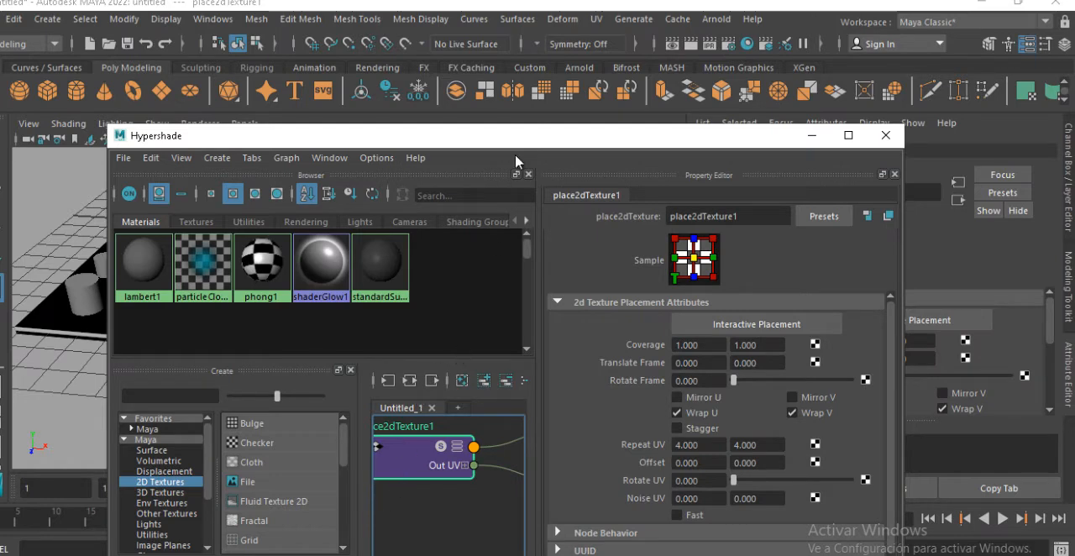
pyautogui.moveTo(499, 140); pyautogui.dragTo(698, 192)
pyautogui.keyDown('alt'); pyautogui.moveTo(174, 291); pyautogui.dragTo(154, 355); pyautogui.keyUp('alt')
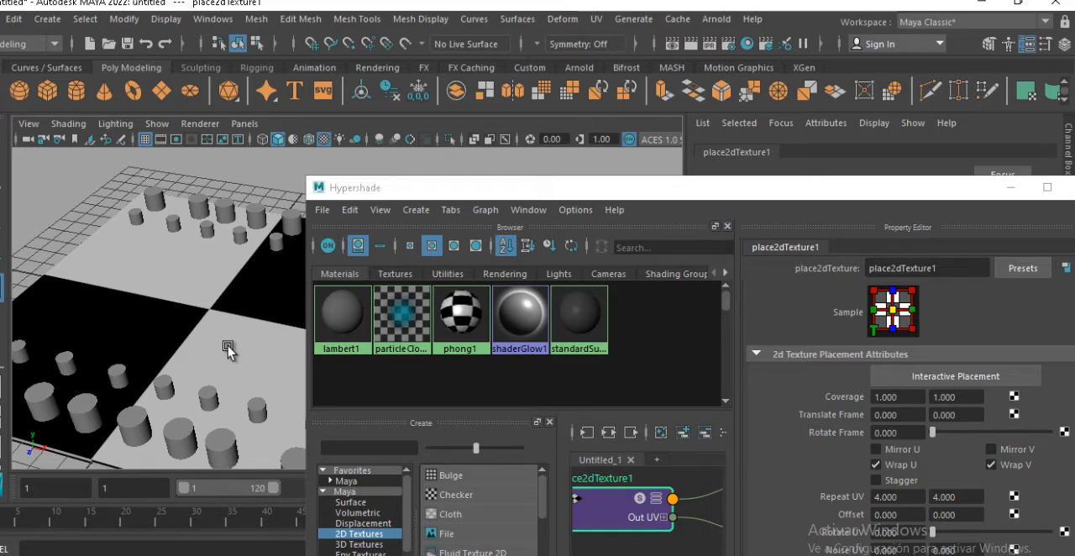
pyautogui.keyDown('alt'); pyautogui.moveTo(225, 306); pyautogui.dragTo(236, 244); pyautogui.keyUp('alt')
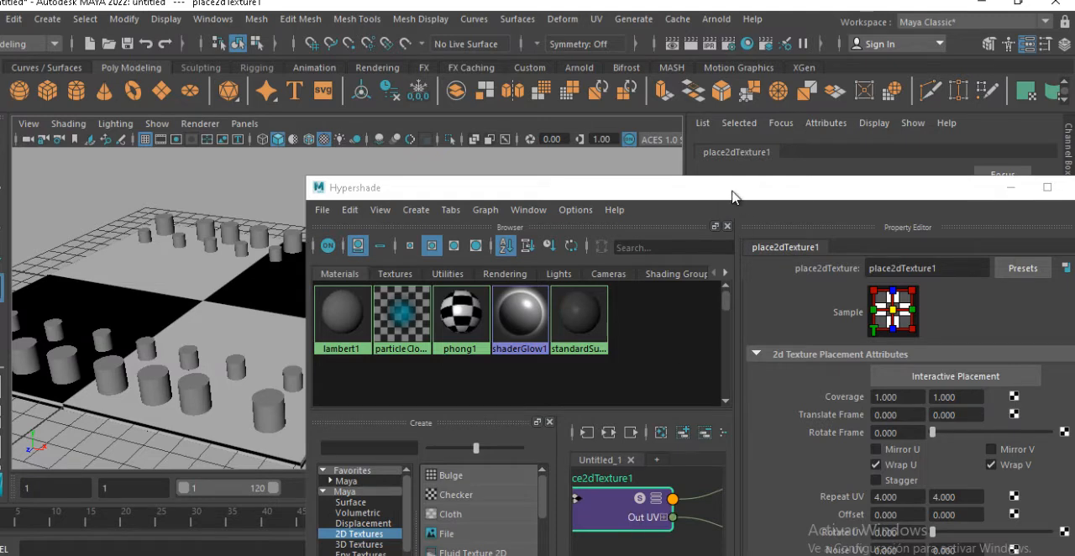
pyautogui.moveTo(732, 197); pyautogui.dragTo(739, 108)
pyautogui.keyDown('alt'); pyautogui.moveTo(296, 278); pyautogui.dragTo(201, 319); pyautogui.keyUp('alt')
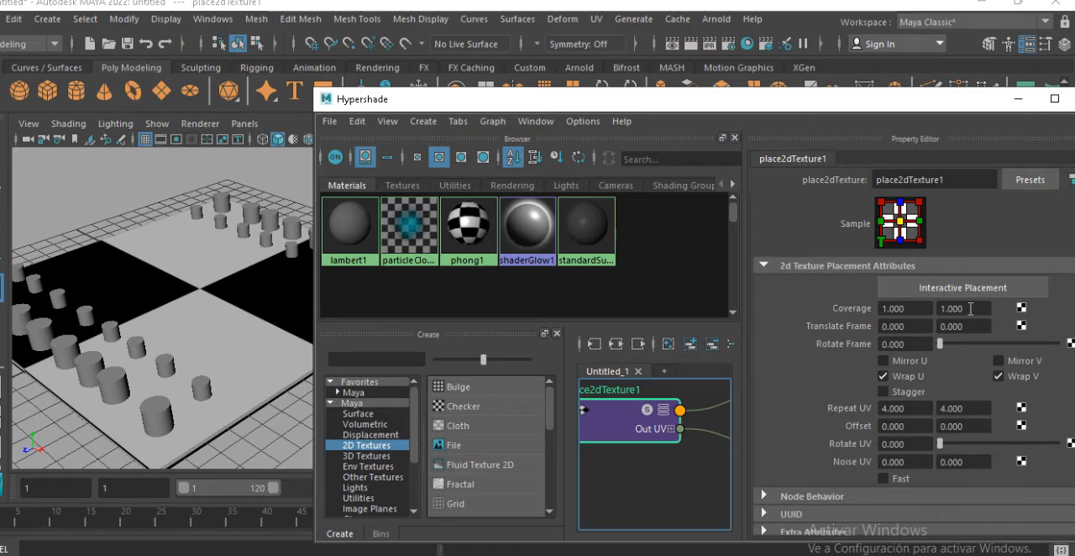
# Set the first Coverage value of the checker's texture placement to 0.5
pyautogui.click(965, 308)
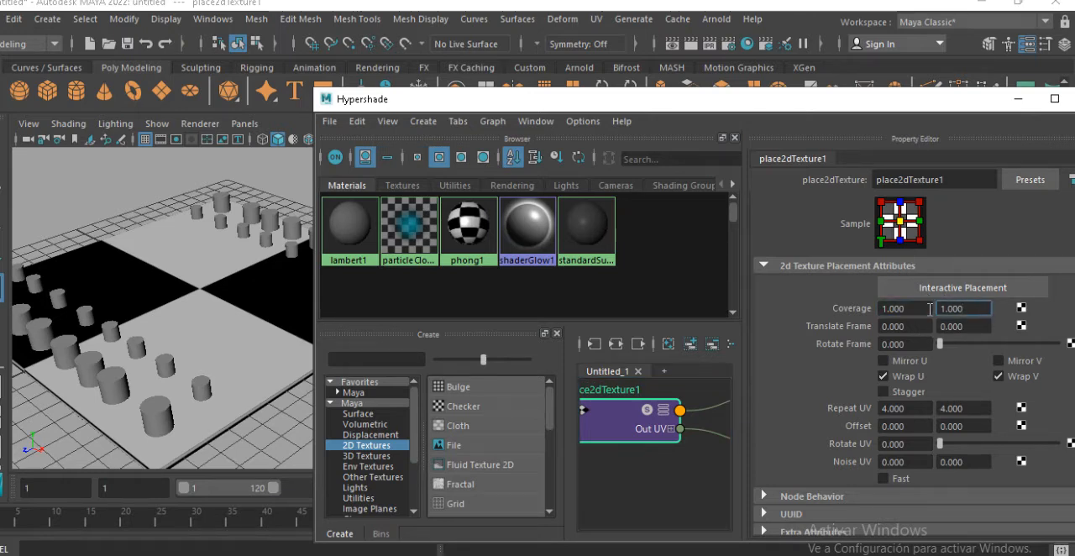
pyautogui.click(928, 308)
pyautogui.click(972, 308)
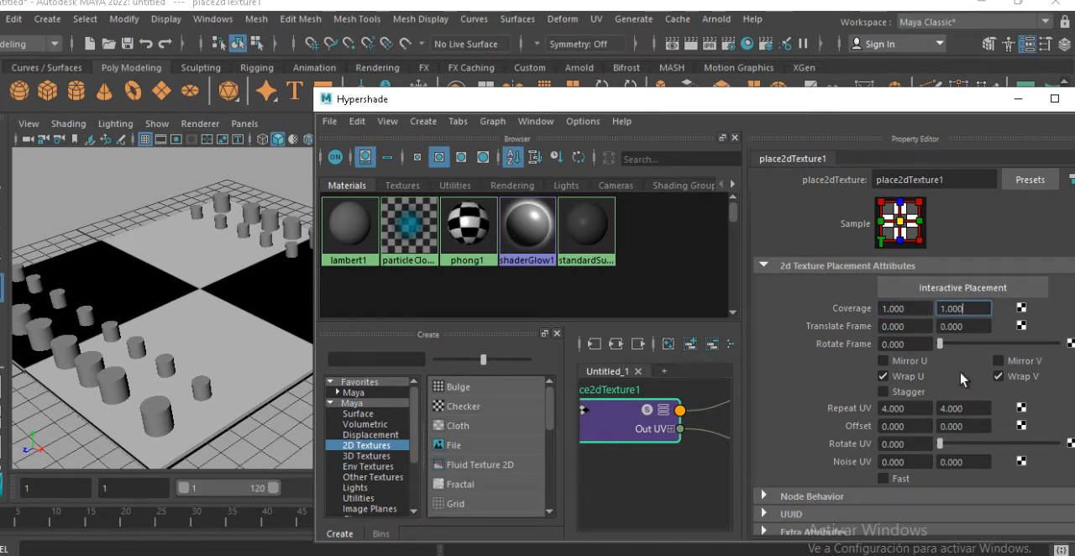
pyautogui.keyDown('alt'); pyautogui.moveTo(286, 296); pyautogui.dragTo(280, 313); pyautogui.keyUp('alt')
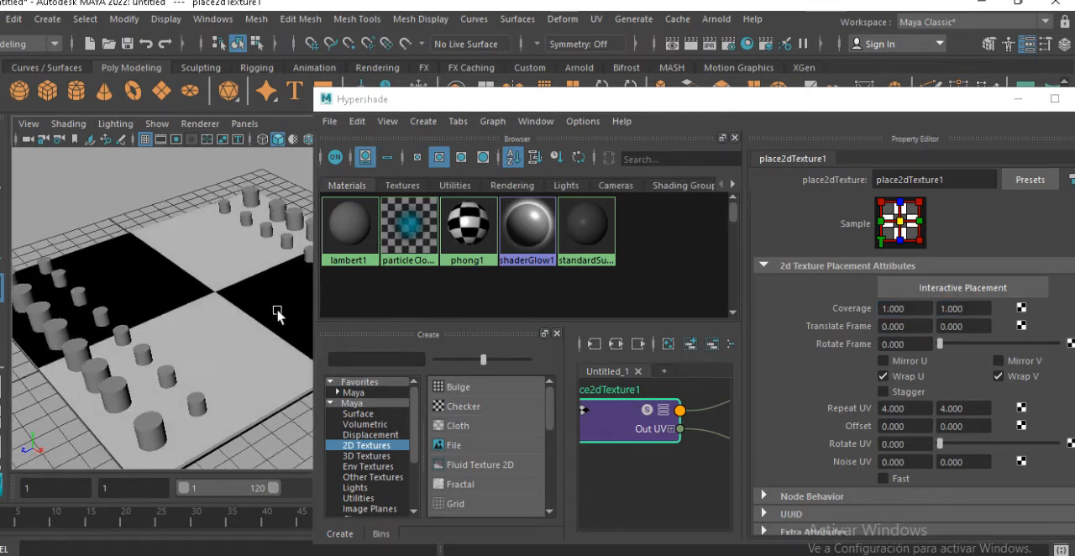
pyautogui.doubleClick(917, 313)
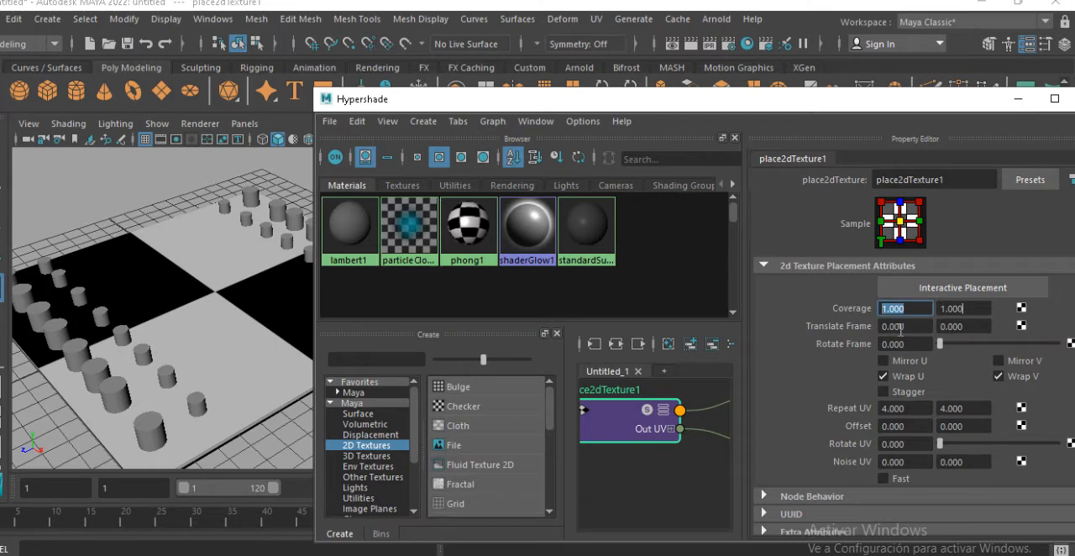
pyautogui.write('0.5')
pyautogui.press('Return')
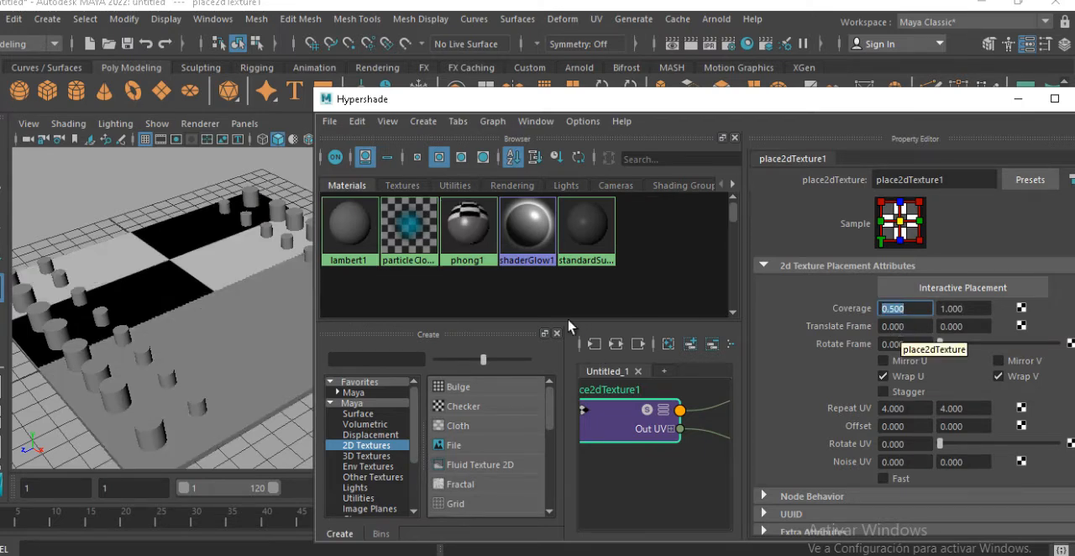
# Inspect the slab's pattern and set the first Coverage value back to 1
pyautogui.keyDown('alt'); pyautogui.moveTo(162, 291); pyautogui.dragTo(241, 309); pyautogui.keyUp('alt')
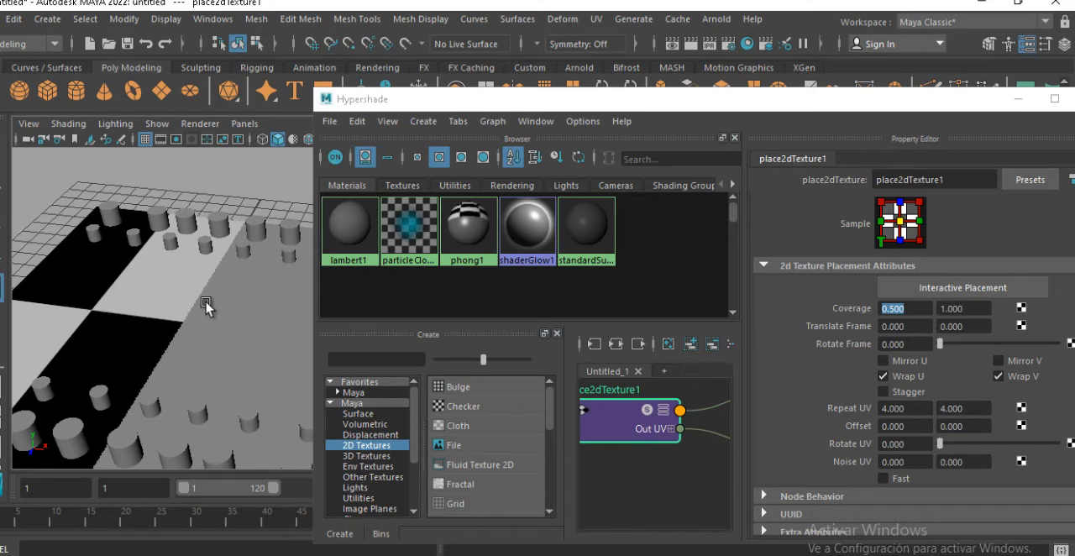
pyautogui.press('Tab')
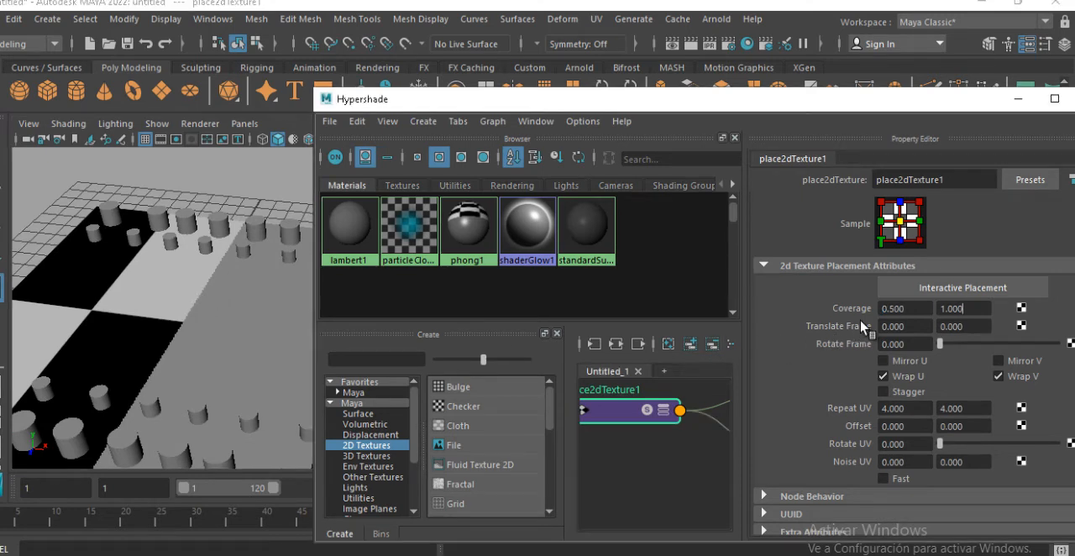
pyautogui.click(922, 310)
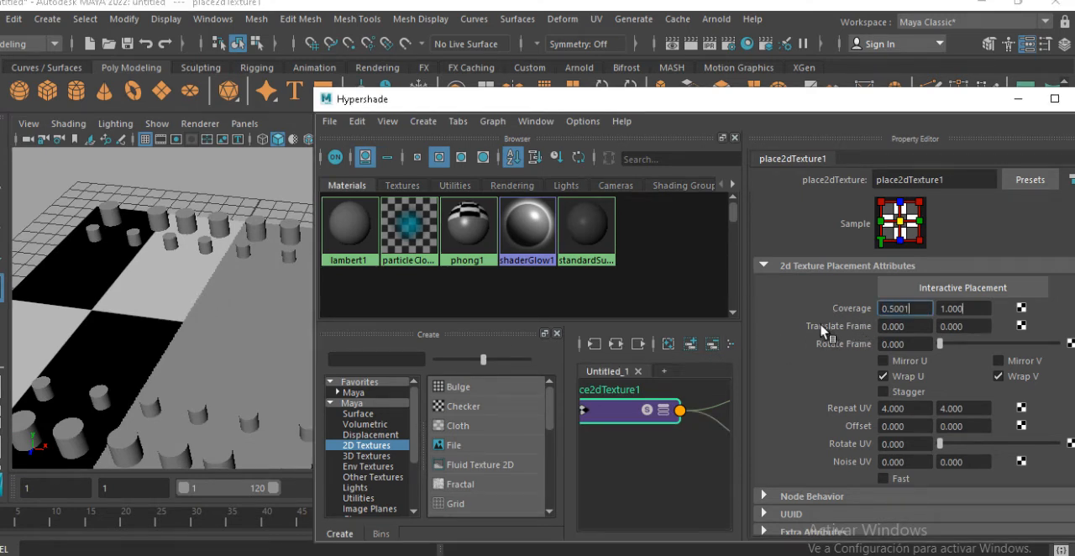
pyautogui.press('Return')
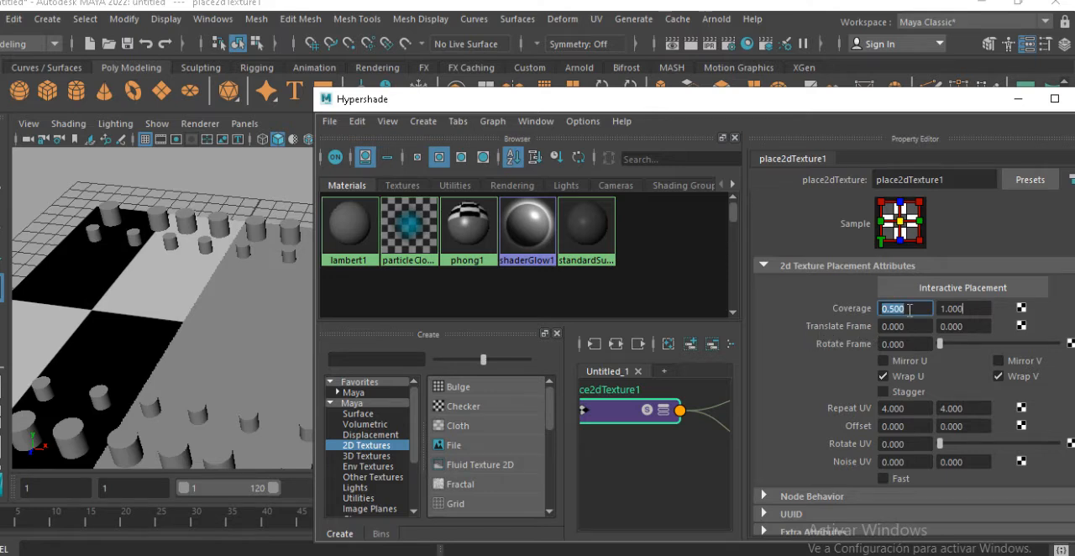
pyautogui.write('1')
pyautogui.press('Return')
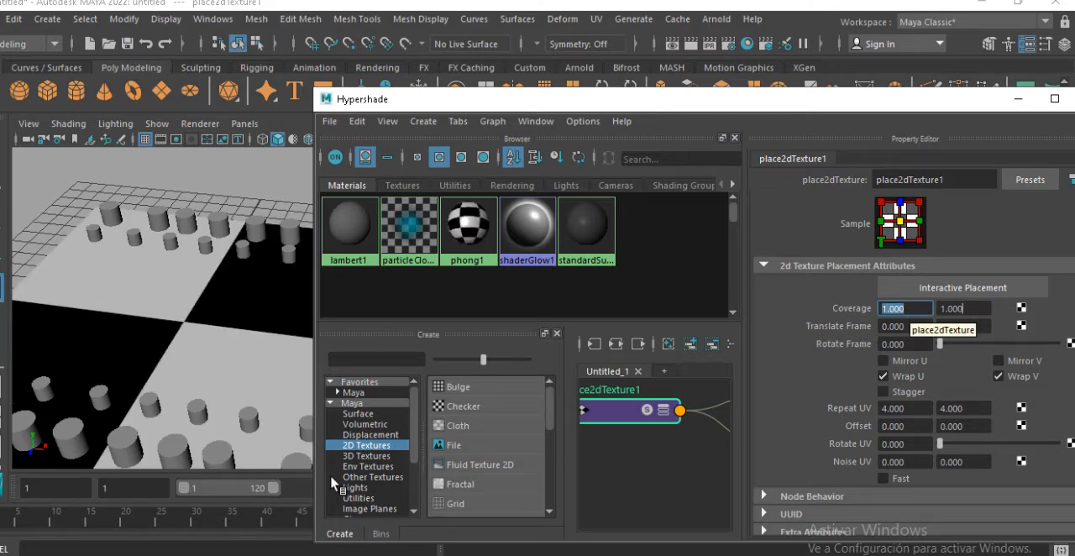
# Set the second Coverage value of the checker's texture placement to 0.5
pyautogui.keyDown('alt'); pyautogui.moveTo(243, 369); pyautogui.dragTo(206, 340); pyautogui.keyUp('alt')
pyautogui.moveTo(982, 308); pyautogui.dragTo(924, 309)
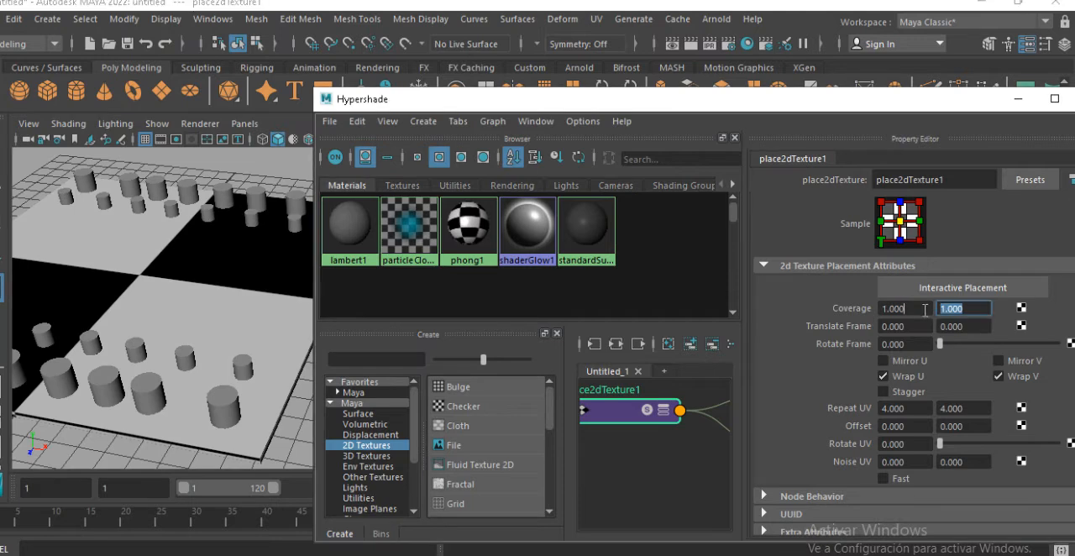
pyautogui.write('.5')
pyautogui.press('Return')
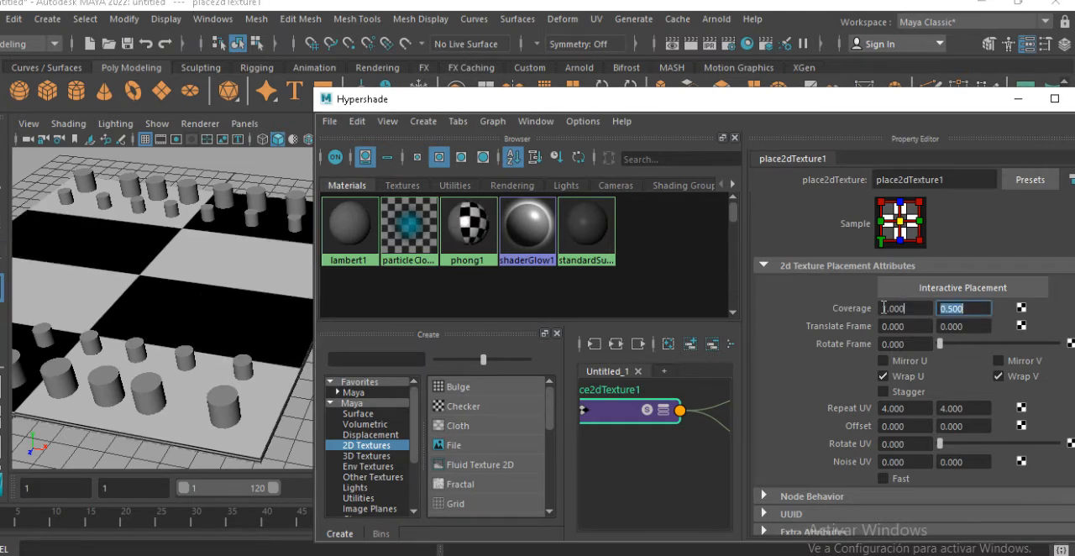
# Set the second Coverage value of the checker's texture placement back to 1
pyautogui.keyDown('alt'); pyautogui.moveTo(137, 311); pyautogui.dragTo(98, 276); pyautogui.keyUp('alt')
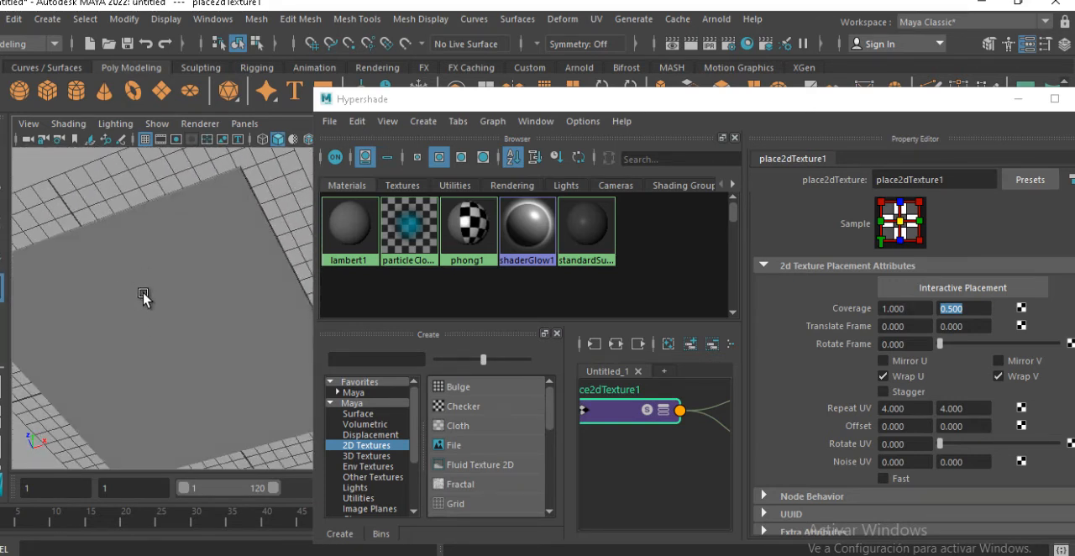
pyautogui.keyDown('alt'); pyautogui.moveTo(222, 278); pyautogui.dragTo(218, 375); pyautogui.keyUp('alt')
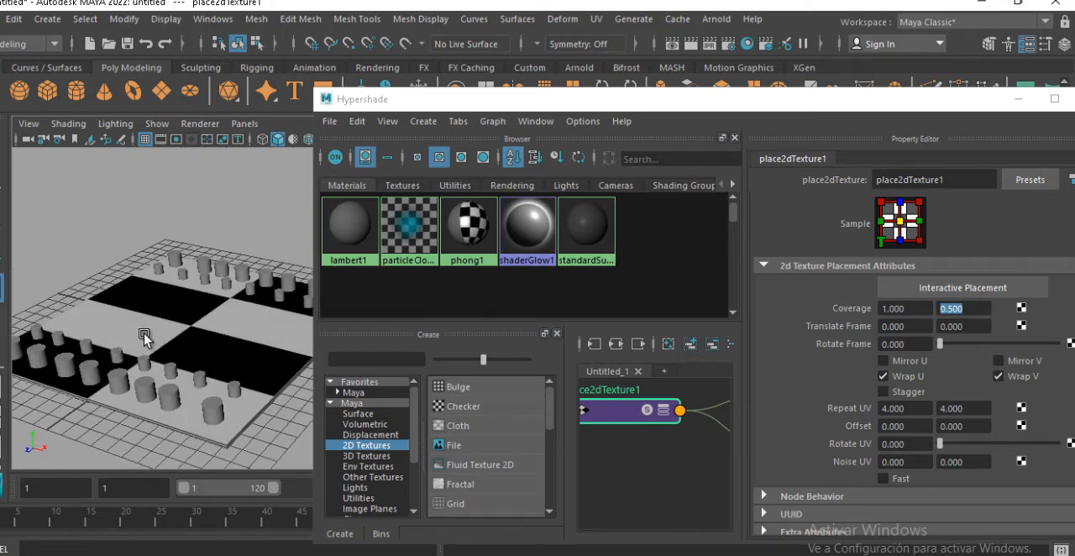
pyautogui.click(974, 346)
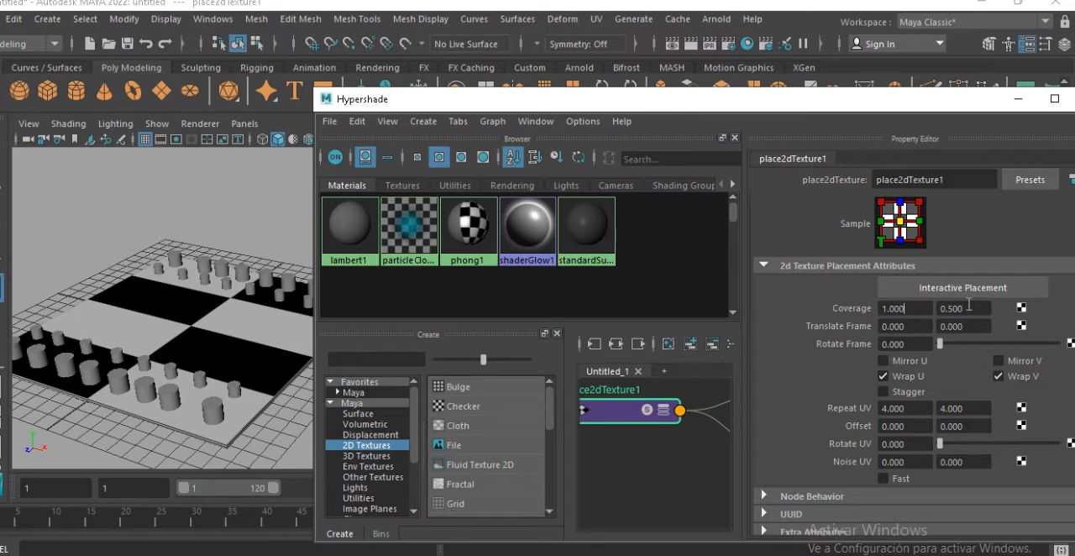
pyautogui.press('Tab')
pyautogui.write('1')
pyautogui.press('Return')
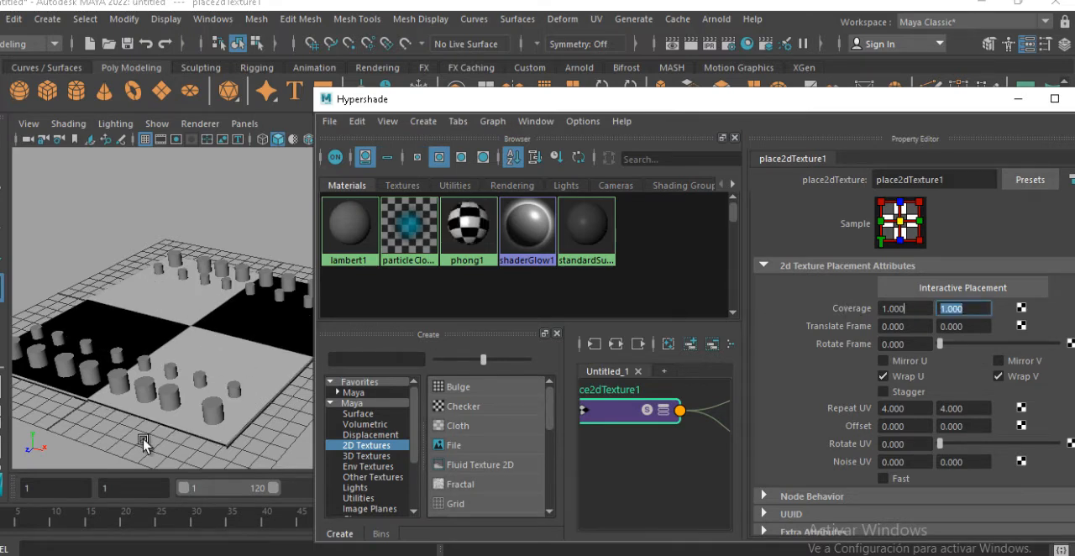
pyautogui.keyDown('alt'); pyautogui.moveTo(168, 377); pyautogui.dragTo(126, 416); pyautogui.keyUp('alt')
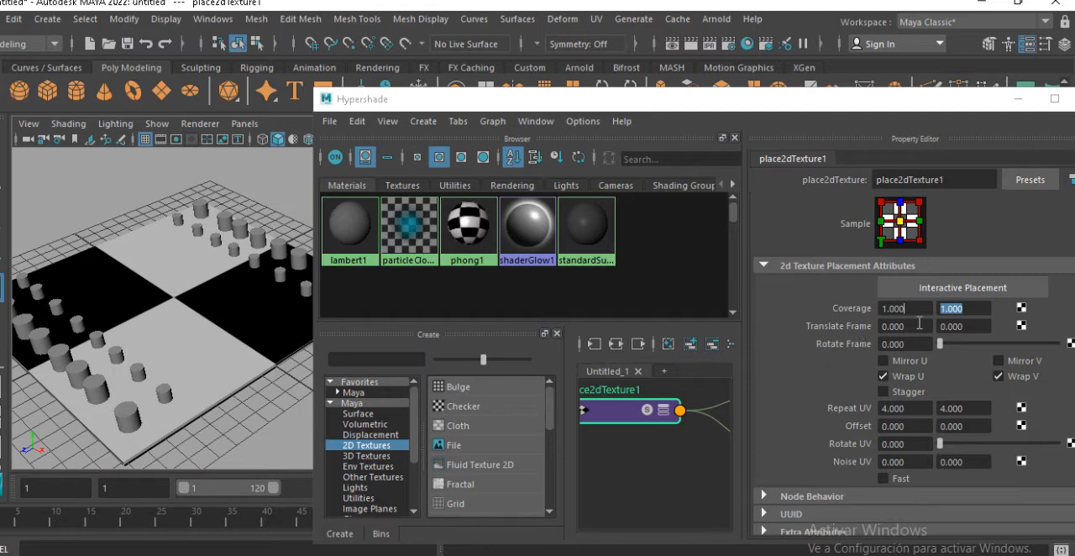
# Try the checker's first Translate Frame value at about 0.05 and set it back to 0
pyautogui.click(919, 325)
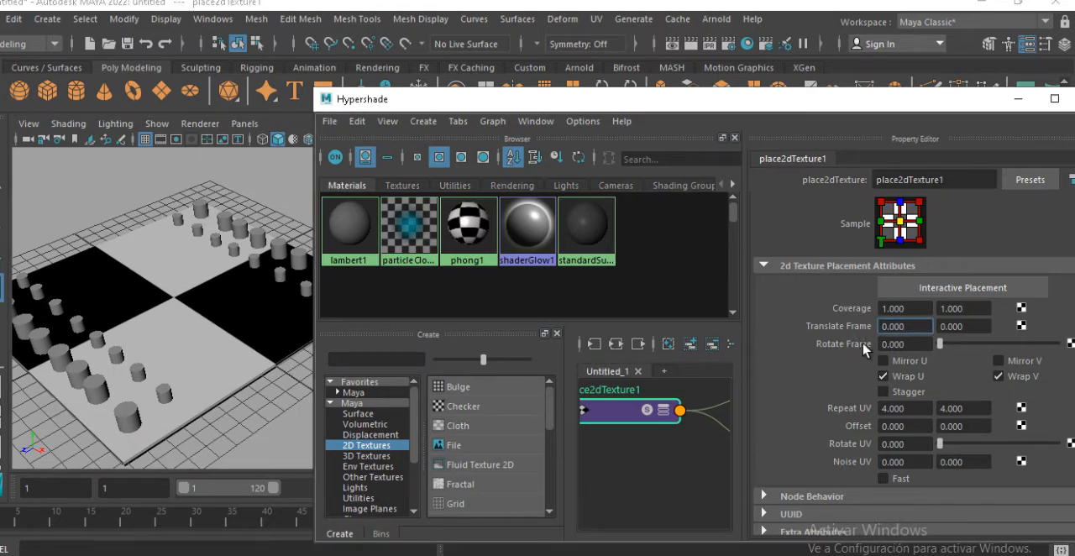
pyautogui.keyDown('ctrl'); pyautogui.moveTo(911, 330); pyautogui.dragTo(915, 331); pyautogui.keyUp('ctrl')
pyautogui.click(916, 328)
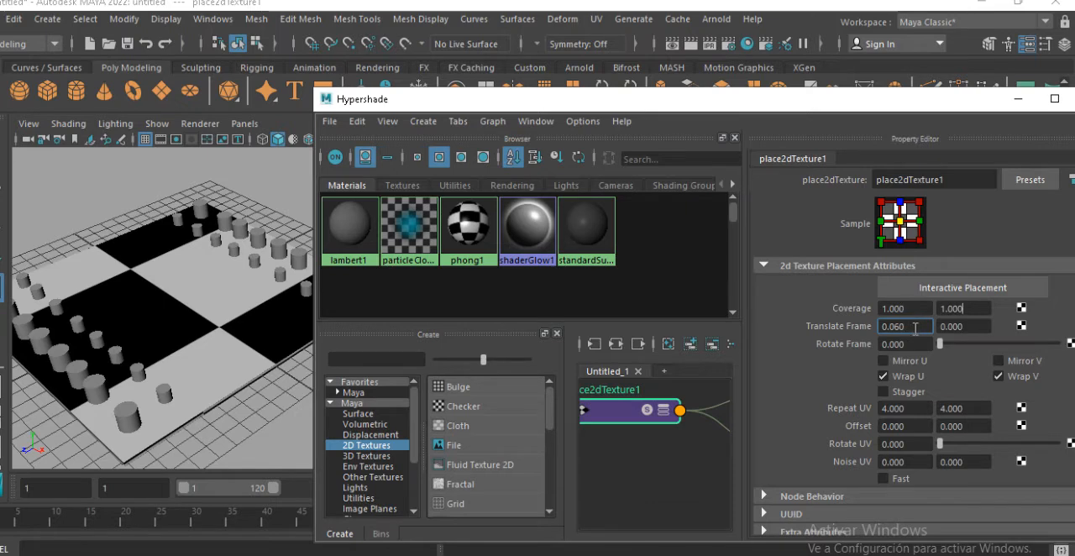
pyautogui.keyDown('ctrl'); pyautogui.moveTo(922, 330); pyautogui.dragTo(873, 331); pyautogui.keyUp('ctrl')
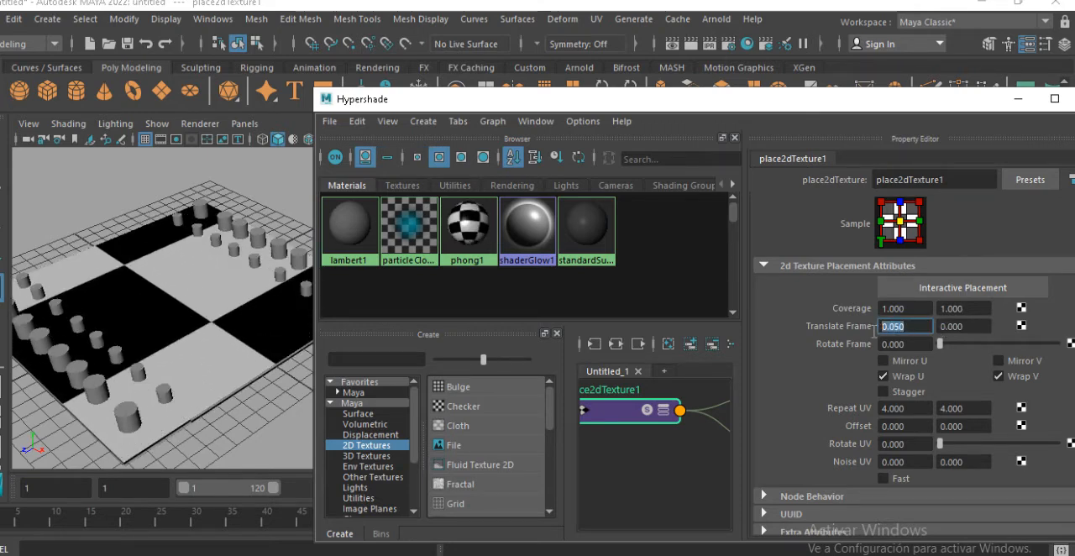
pyautogui.press('Return')
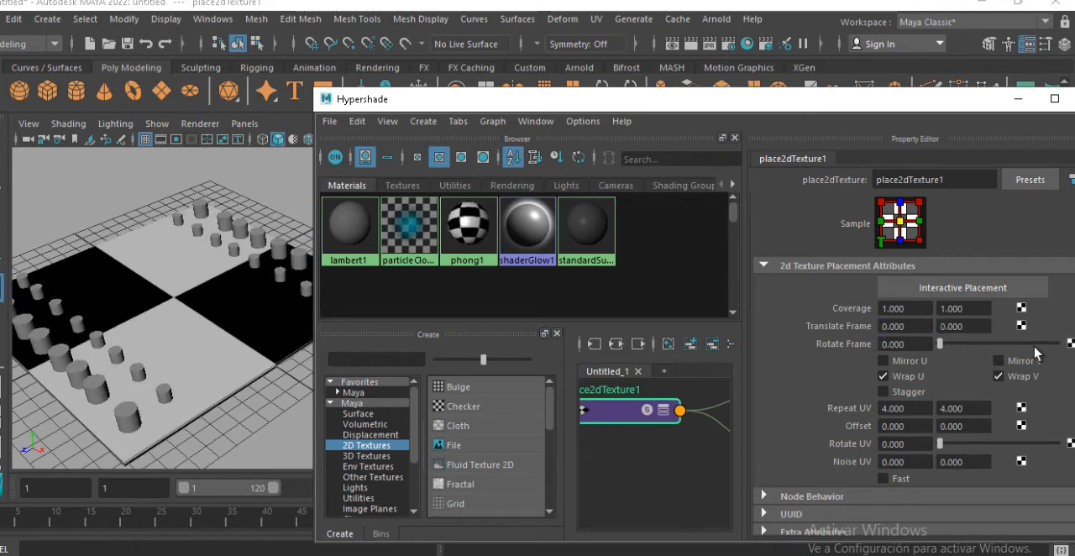
# Try the checker's second Translate Frame value at 0.02 and set it back to 0
pyautogui.click(983, 328)
pyautogui.keyDown('ctrl'); pyautogui.moveTo(978, 328); pyautogui.dragTo(904, 339); pyautogui.keyUp('ctrl')
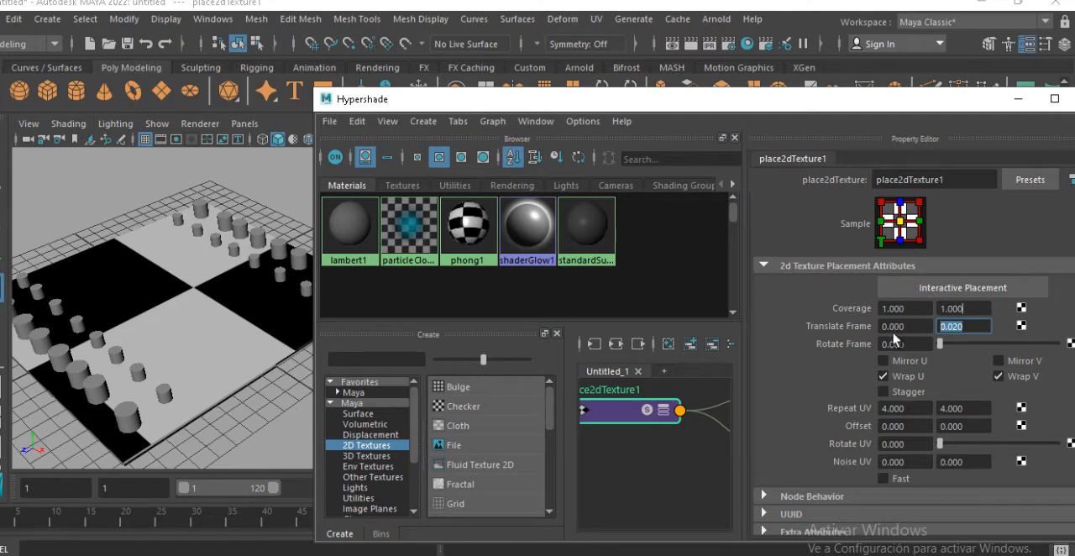
pyautogui.write('0')
pyautogui.press('Return')
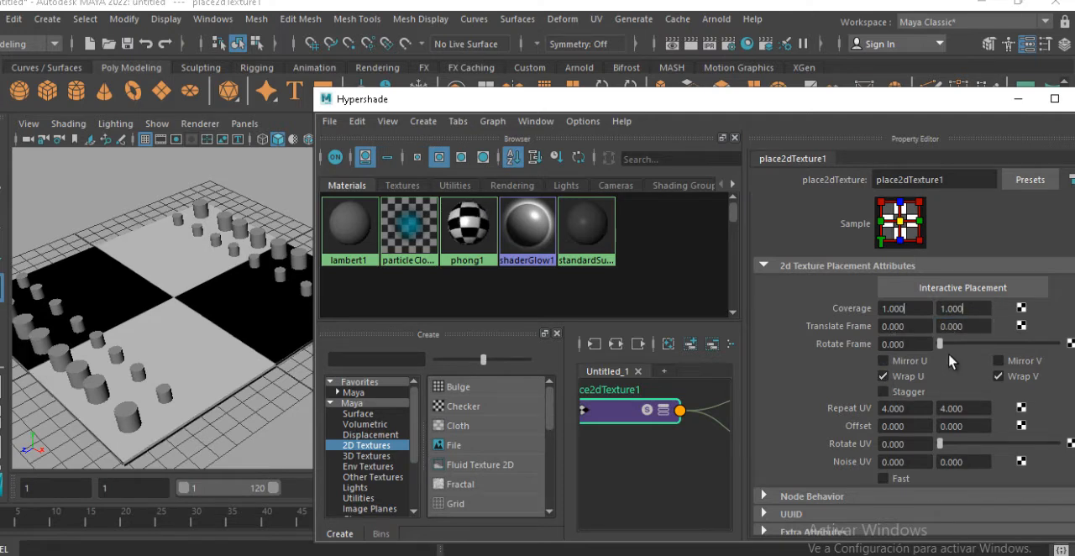
# Try rotating the checker's texture frame by about 115.8 and set Rotate Frame back to 0
pyautogui.moveTo(941, 350); pyautogui.dragTo(977, 345)
pyautogui.doubleClick(898, 344)
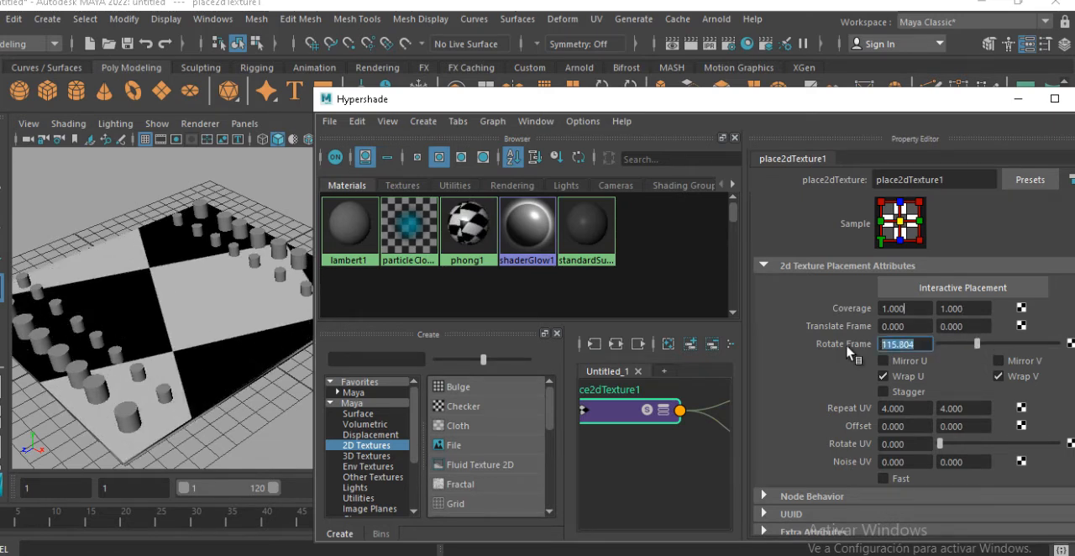
pyautogui.write('0')
pyautogui.press('Return')
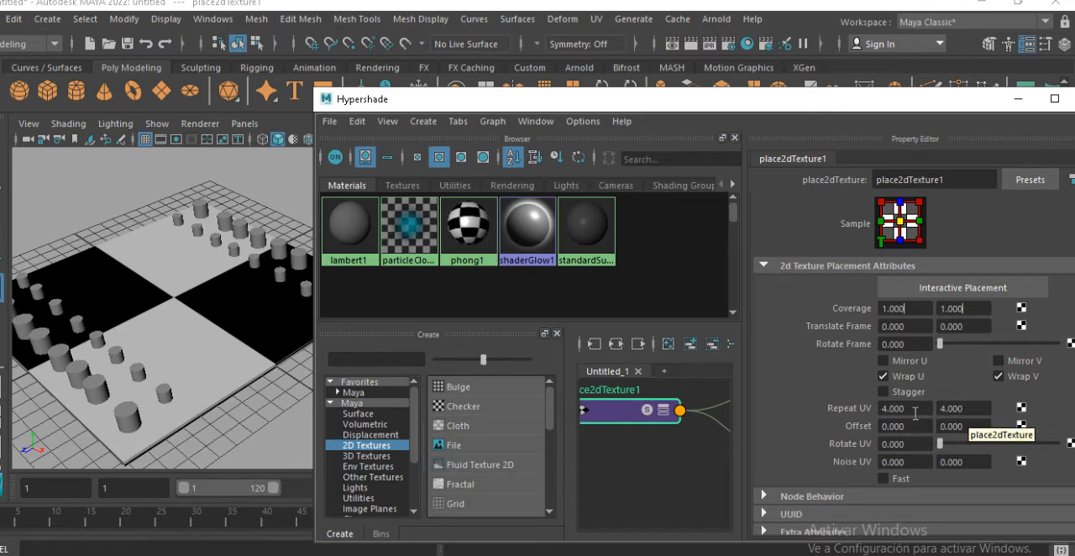
# Set both Repeat UV values of the checker's texture placement to 8
pyautogui.click(914, 409)
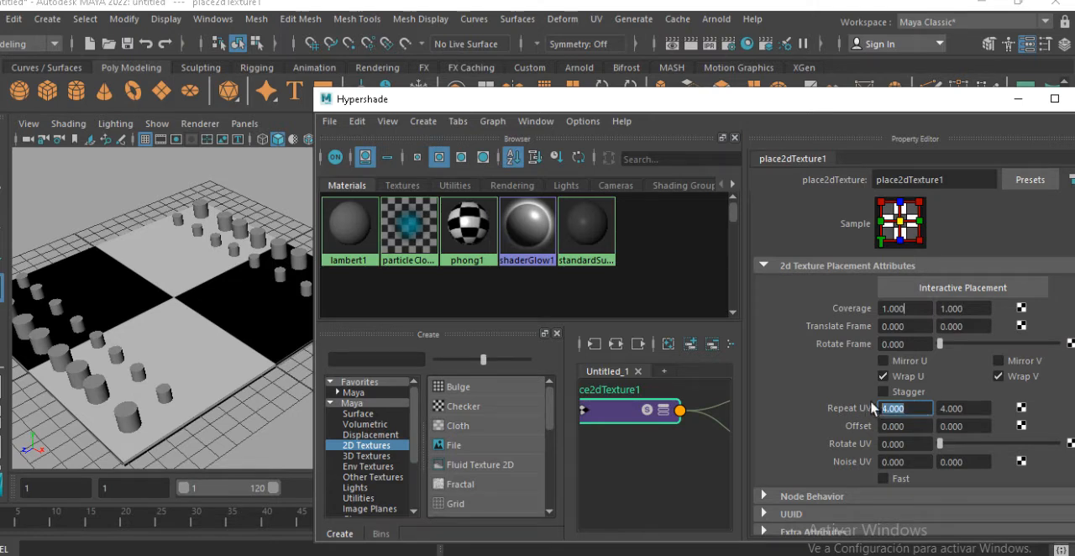
pyautogui.write('8')
pyautogui.press('Return')
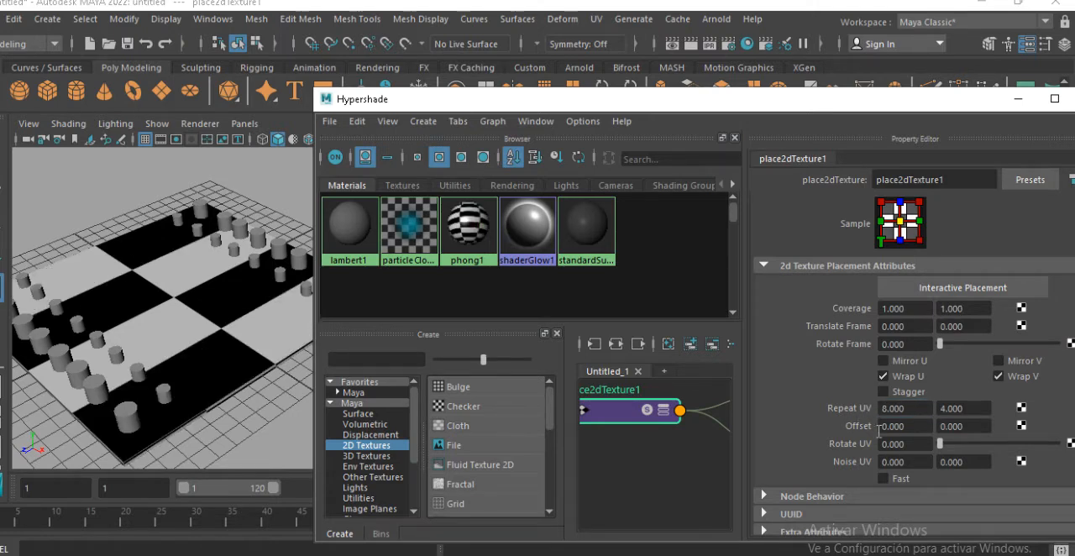
pyautogui.click(974, 408)
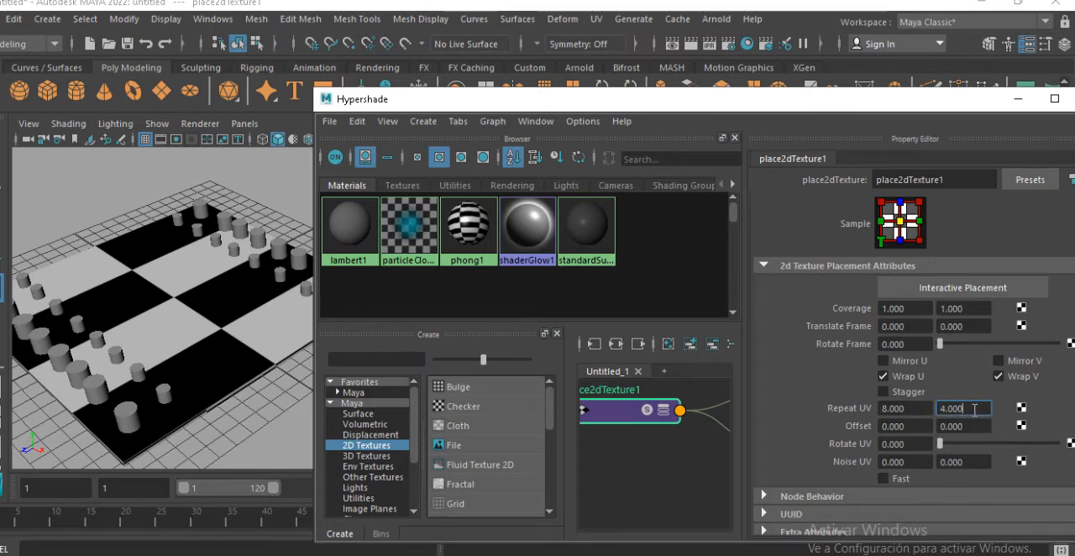
pyautogui.moveTo(973, 409); pyautogui.dragTo(924, 408)
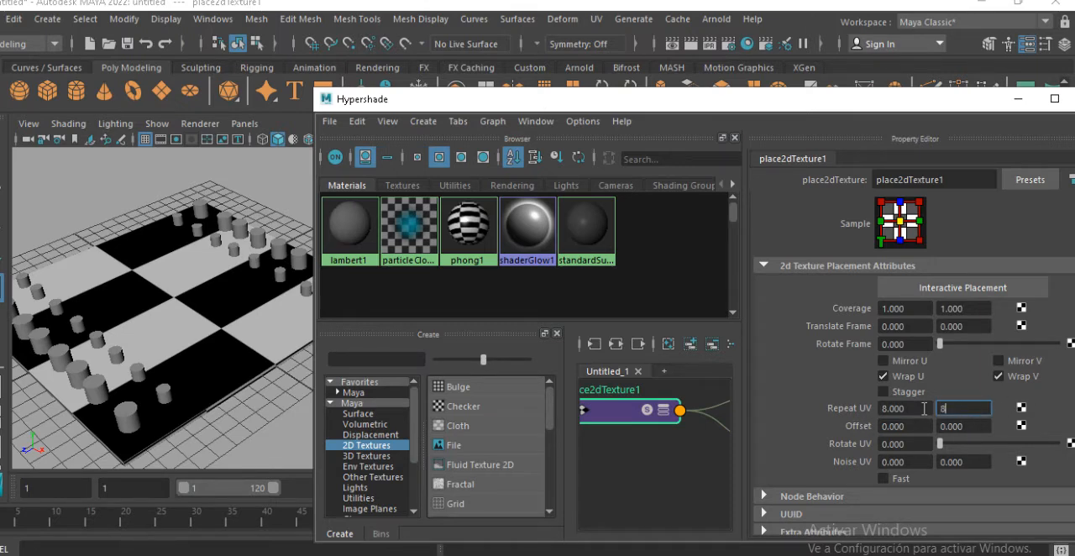
pyautogui.press('Return')
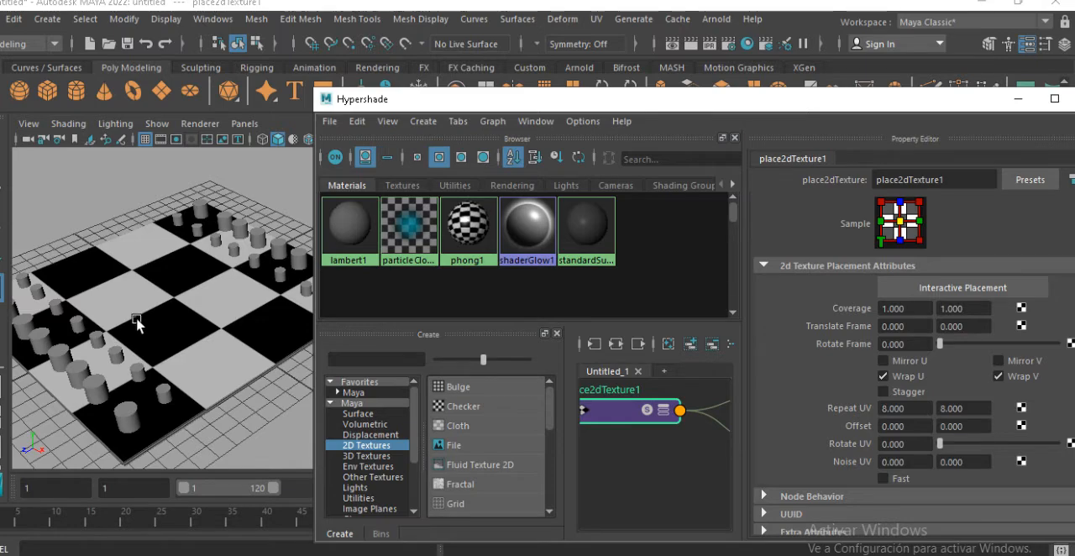
# Open the UV Editor, select the slab to load its UVs, and place the editor window so the slab stays visible
pyautogui.keyDown('alt'); pyautogui.moveTo(137, 322); pyautogui.dragTo(172, 373); pyautogui.keyUp('alt')
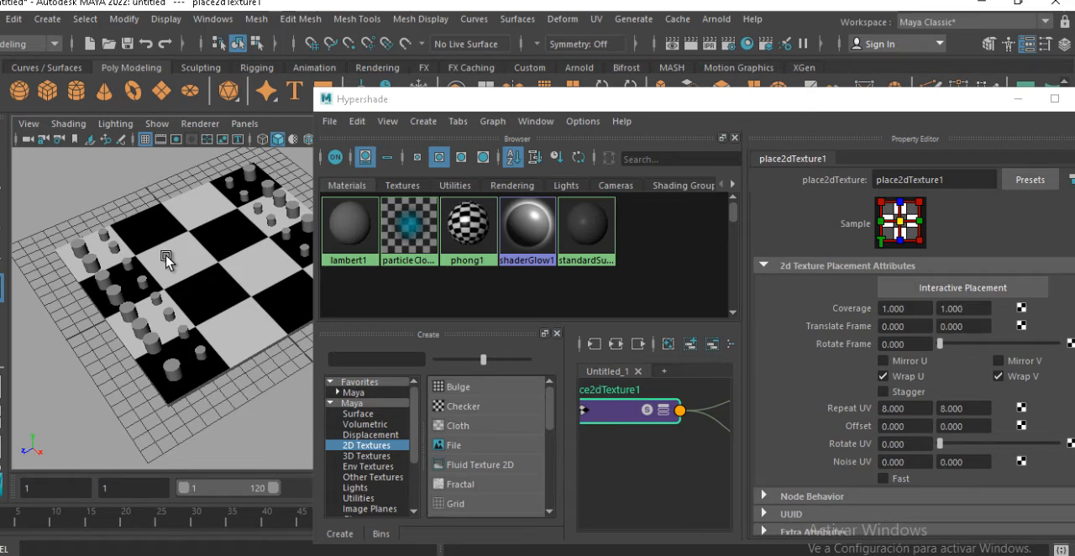
pyautogui.press('Tab')
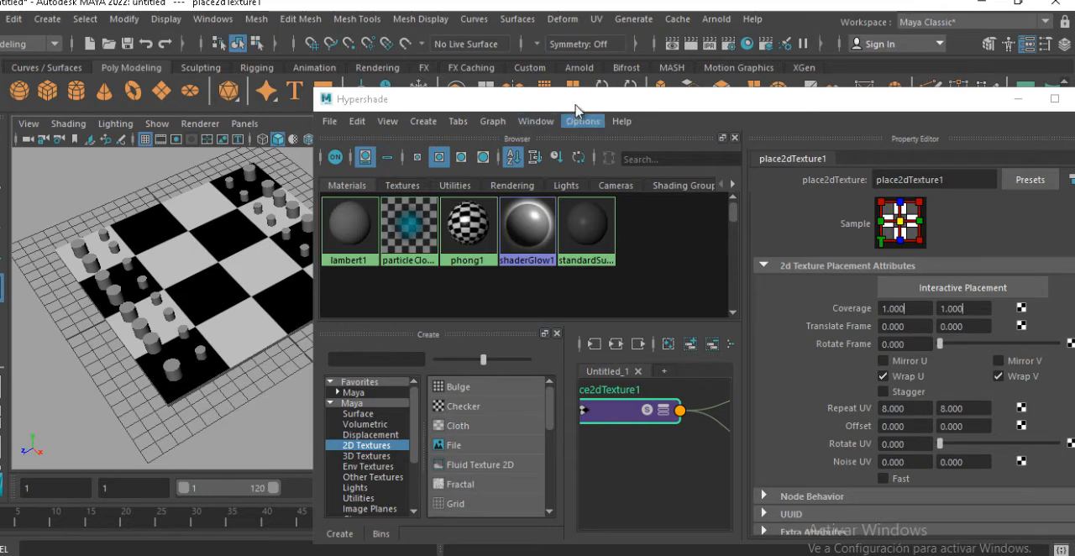
pyautogui.click(595, 19)
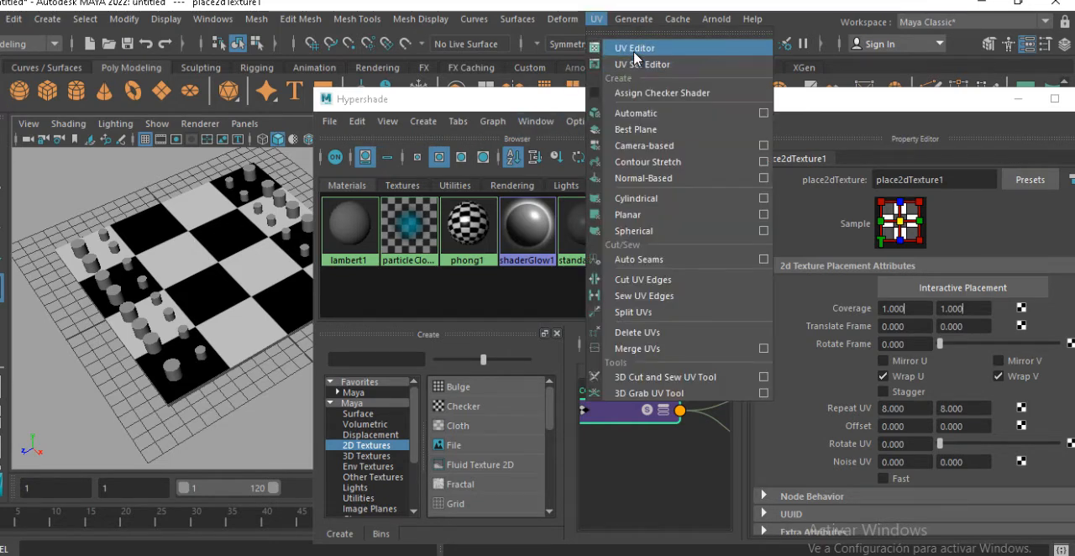
pyautogui.click(634, 50)
pyautogui.click(924, 174)
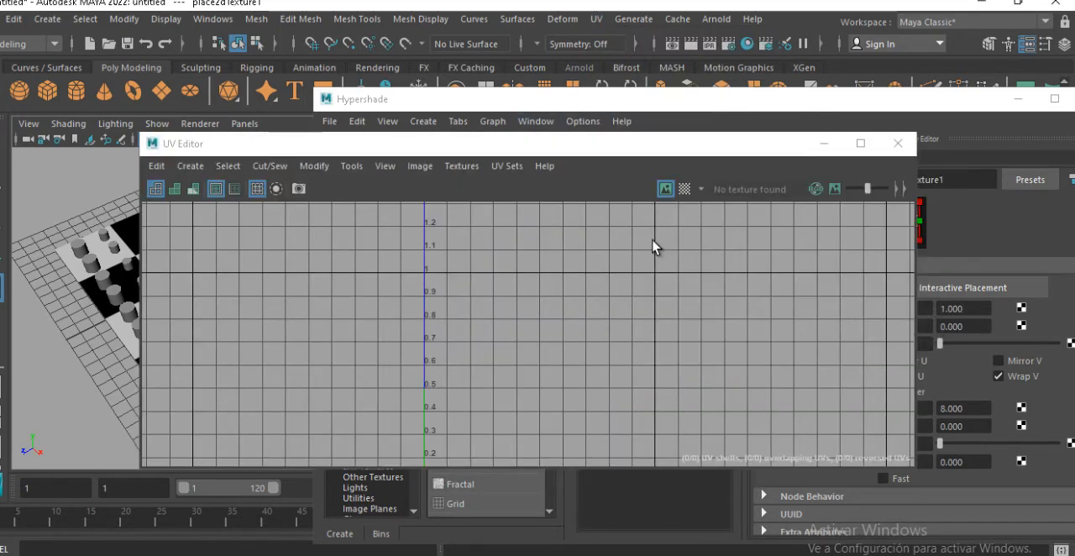
pyautogui.click(128, 231)
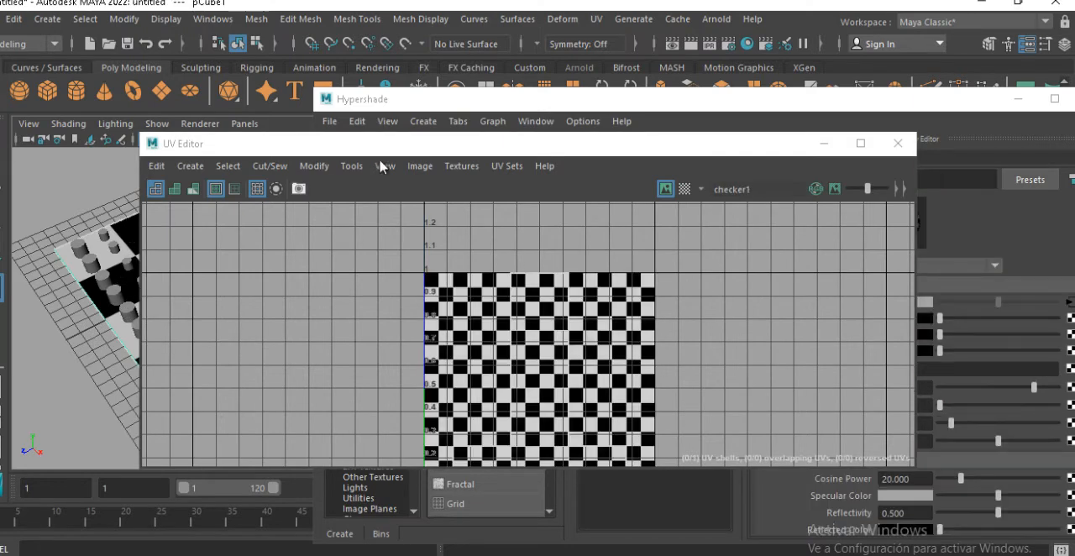
pyautogui.moveTo(428, 143); pyautogui.dragTo(509, 131)
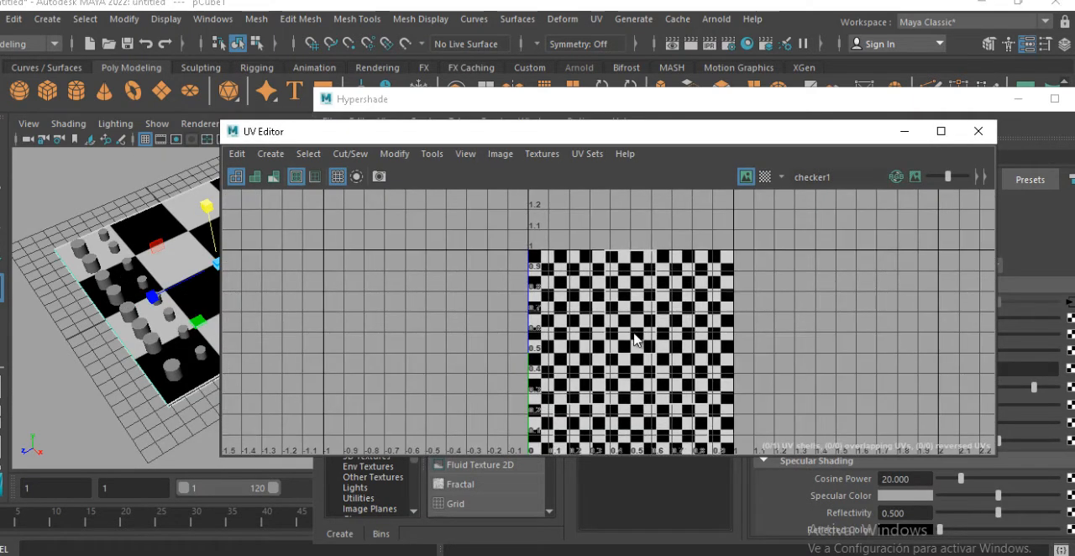
# Try scaling all the slab's UVs to about twice their size, undo the scaling, and minimize the UV Editor
pyautogui.moveTo(633, 334); pyautogui.dragTo(704, 333, button='right')
pyautogui.moveTo(517, 295); pyautogui.dragTo(797, 516)
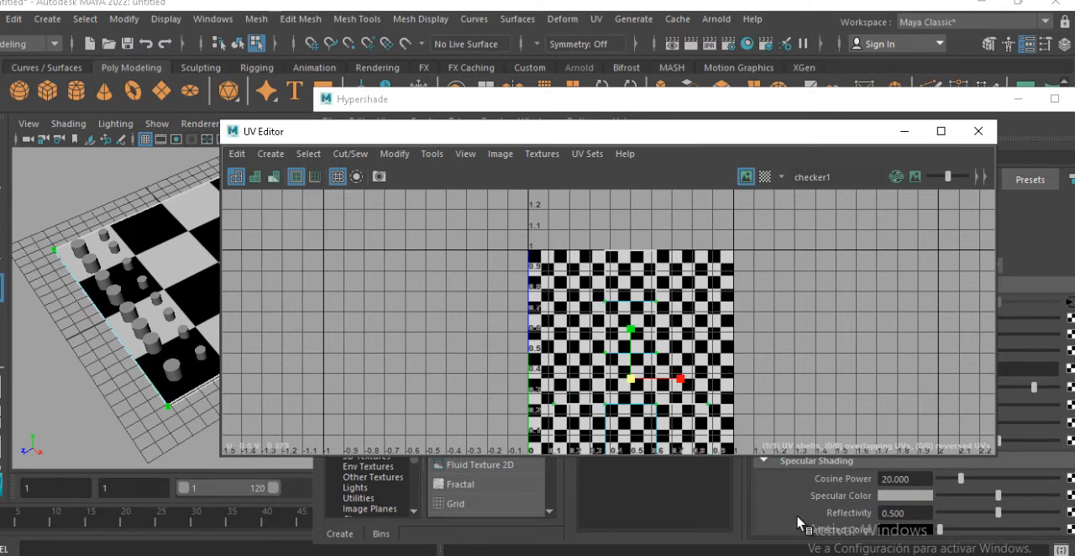
pyautogui.keyDown('alt'); pyautogui.moveTo(683, 374); pyautogui.dragTo(711, 324, button='middle'); pyautogui.keyUp('alt')
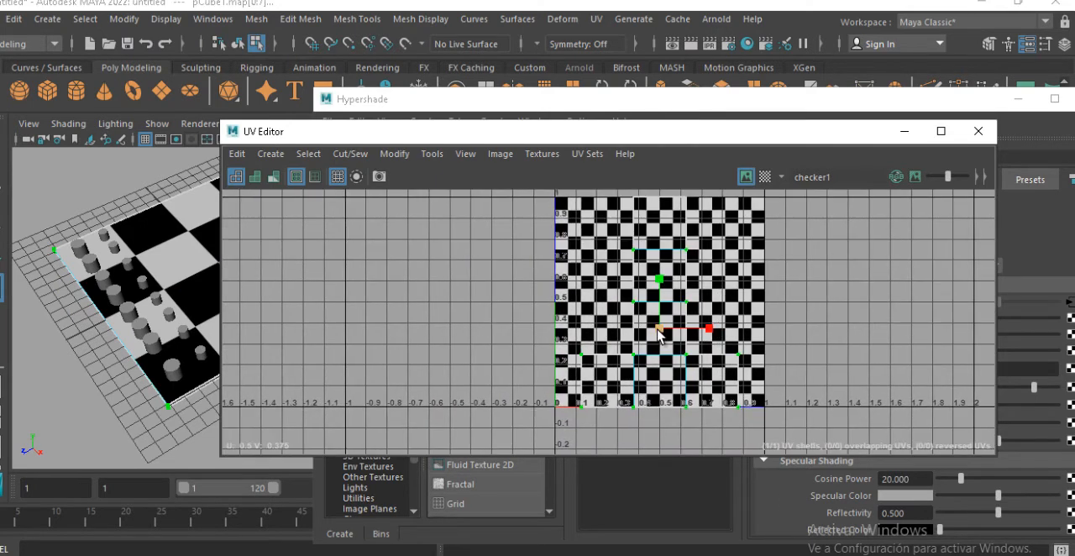
pyautogui.moveTo(661, 334); pyautogui.dragTo(710, 324)
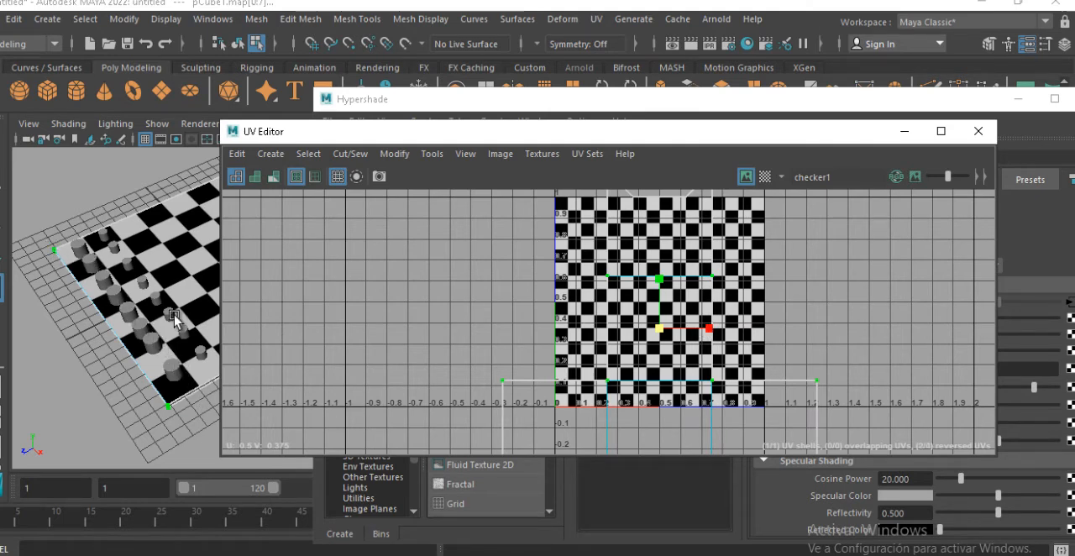
pyautogui.keyDown('alt'); pyautogui.moveTo(174, 315); pyautogui.dragTo(177, 366); pyautogui.keyUp('alt')
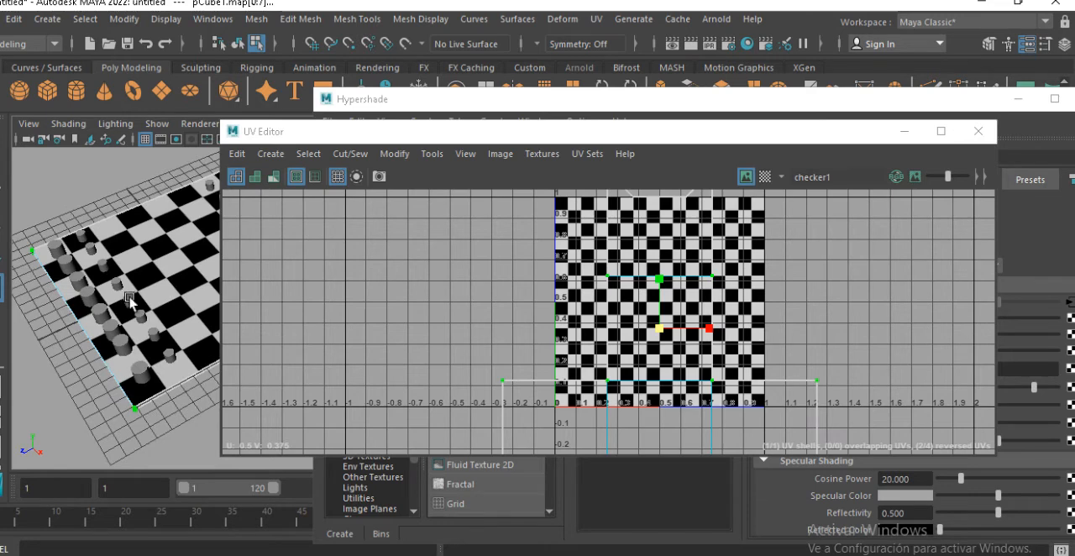
pyautogui.hotkey('ctrl', 'z')
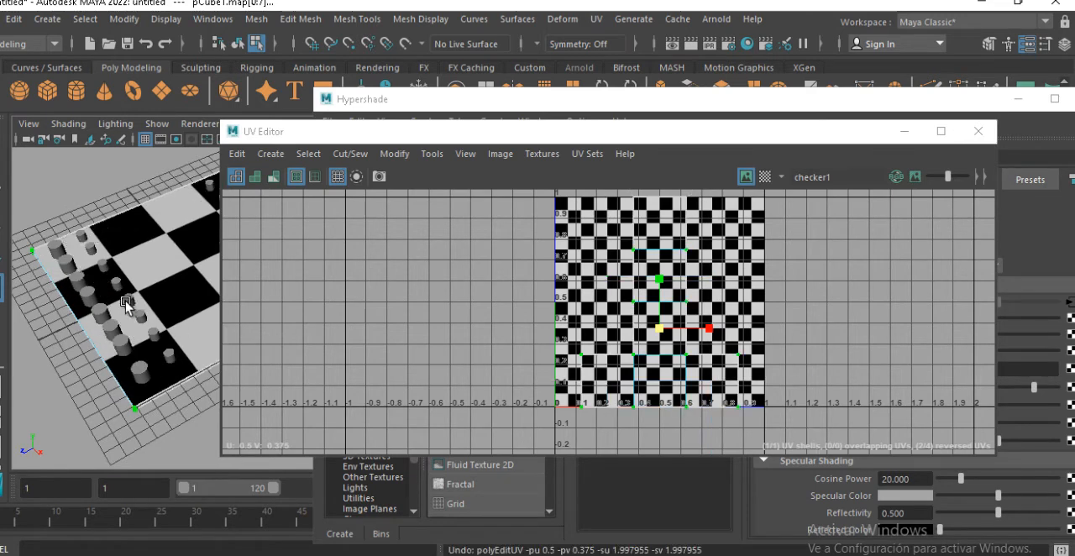
pyautogui.click(903, 131)
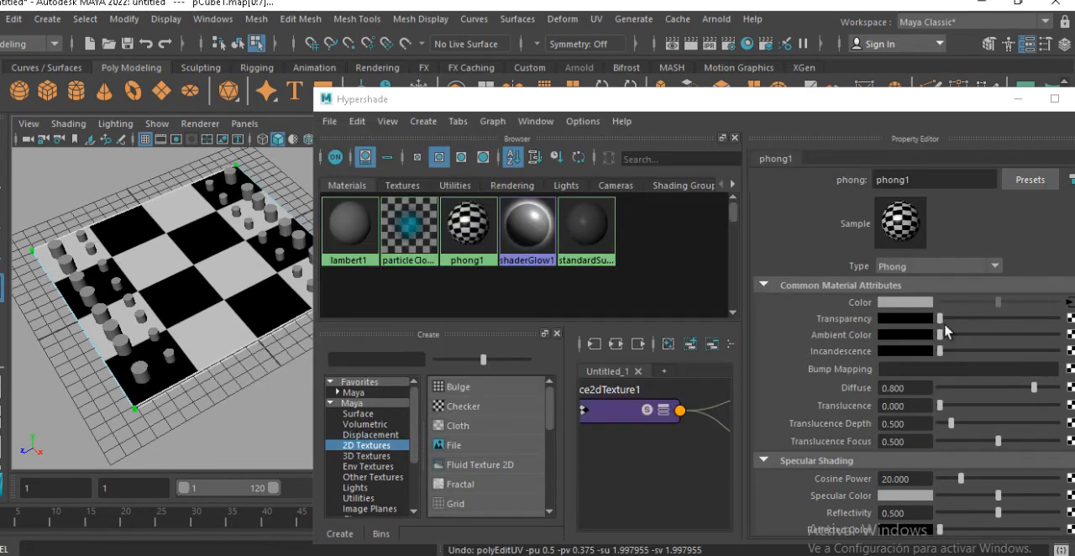
# Reopen the checker's place2dTexture attributes in Hypershade and set both Repeat UV values to 16
pyautogui.click(229, 309)
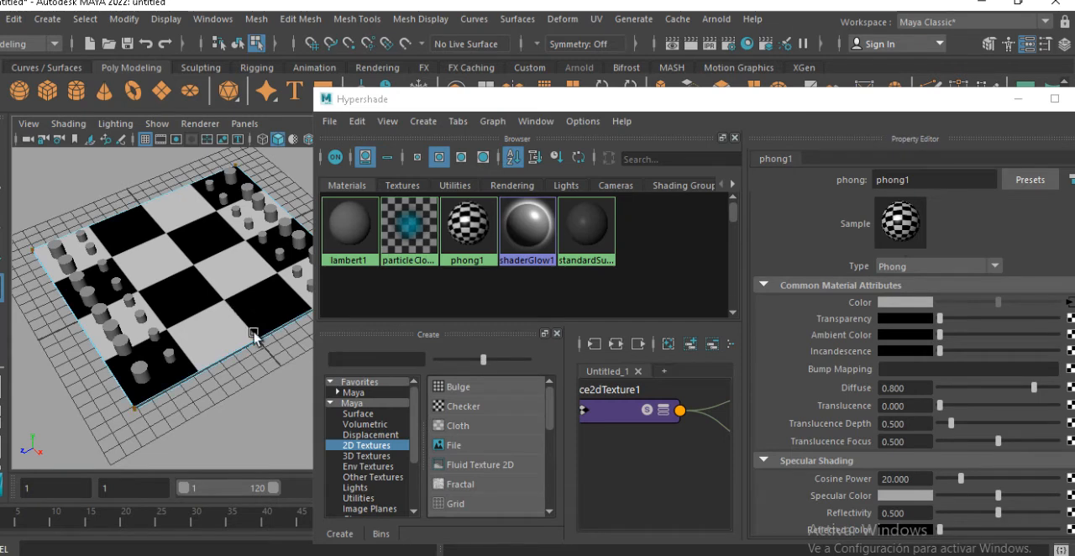
pyautogui.click(607, 411)
pyautogui.moveTo(919, 410); pyautogui.dragTo(864, 426)
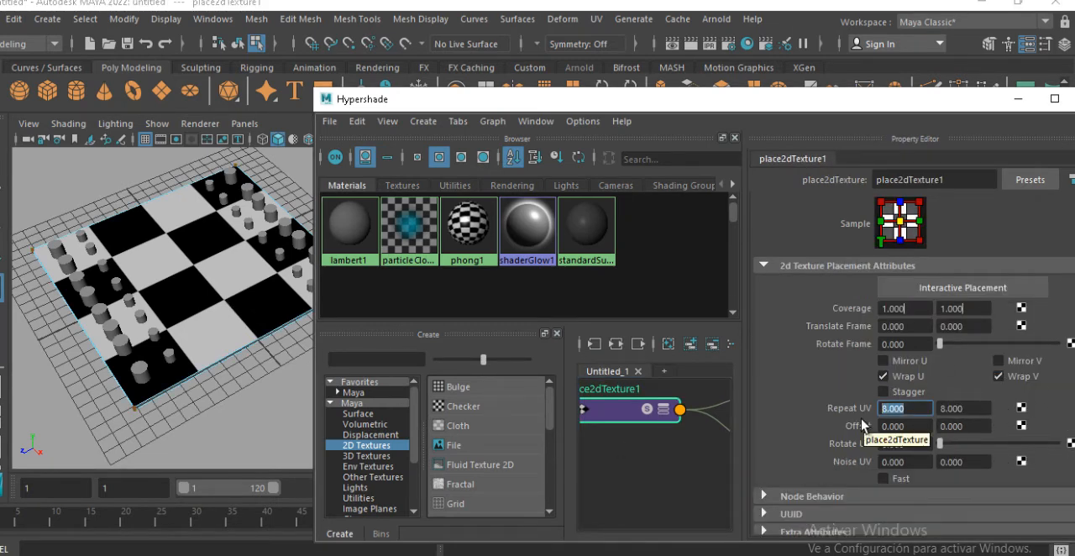
pyautogui.write('16')
pyautogui.press('Tab')
pyautogui.write('16')
pyautogui.press('Return')
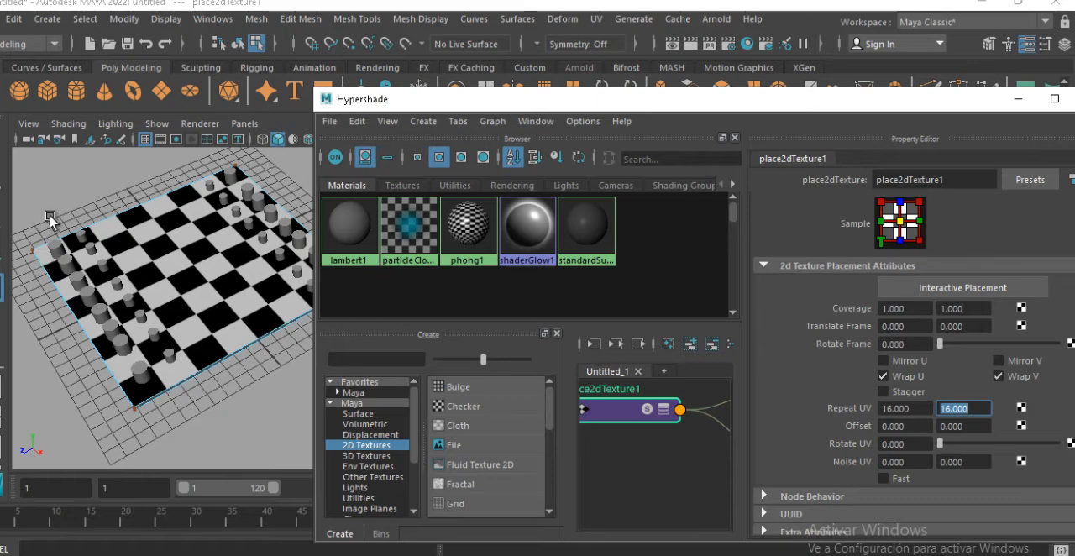
# Inspect the checkered slab from several angles and check how the corner cylinders sit on their squares
pyautogui.keyDown('alt'); pyautogui.moveTo(125, 235); pyautogui.dragTo(121, 246, button='middle'); pyautogui.keyUp('alt')
pyautogui.keyDown('alt'); pyautogui.moveTo(121, 243); pyautogui.dragTo(169, 292); pyautogui.keyUp('alt')
pyautogui.moveTo(169, 291); pyautogui.dragTo(237, 124, button='right')
pyautogui.keyDown('alt'); pyautogui.moveTo(191, 339); pyautogui.dragTo(303, 318); pyautogui.keyUp('alt')
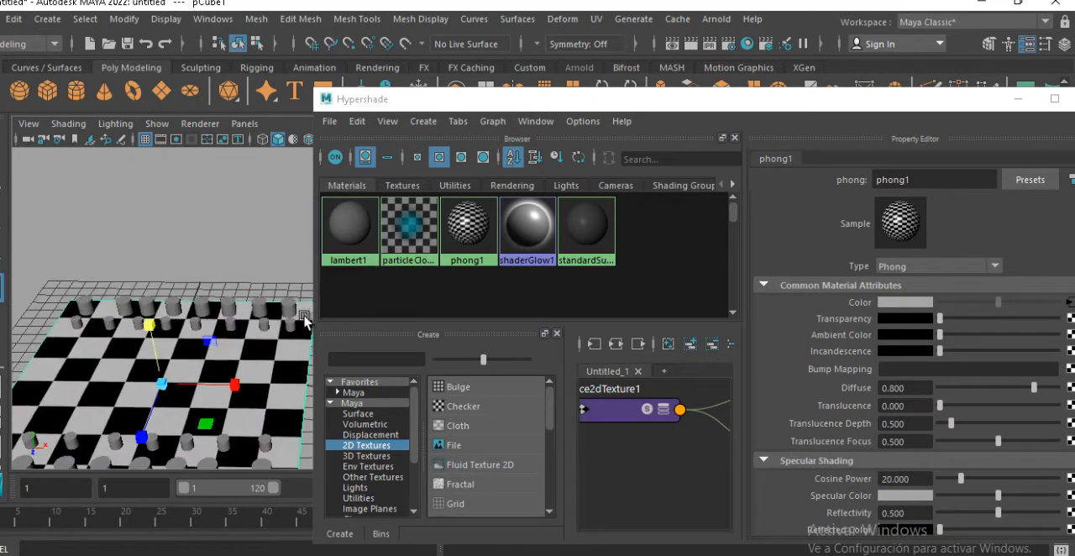
pyautogui.keyDown('alt'); pyautogui.moveTo(274, 319); pyautogui.dragTo(282, 266, button='middle'); pyautogui.keyUp('alt')
pyautogui.keyDown('alt'); pyautogui.moveTo(282, 267); pyautogui.dragTo(126, 361); pyautogui.keyUp('alt')
pyautogui.click(45, 364)
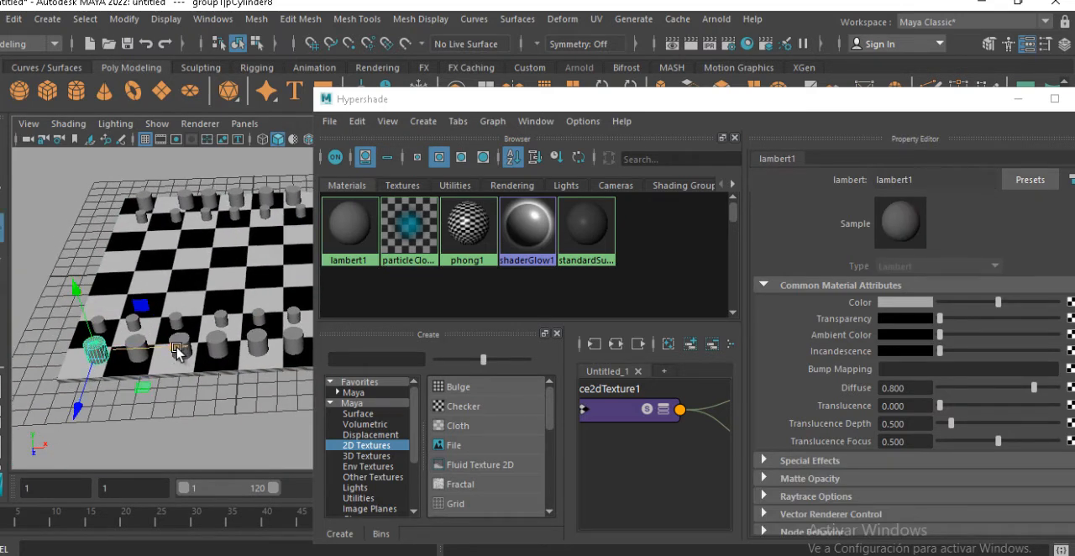
pyautogui.click(142, 358)
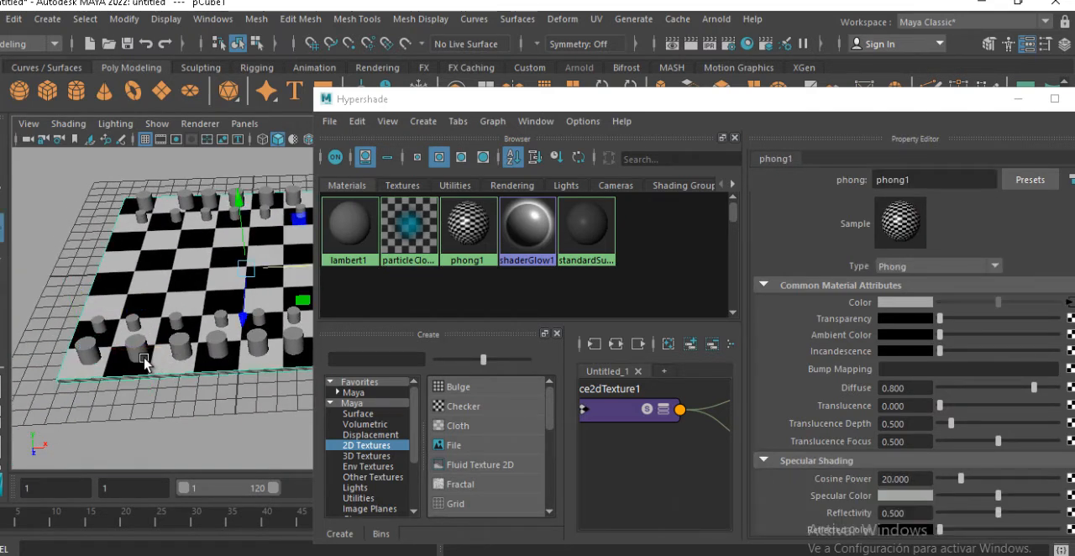
pyautogui.click(138, 353)
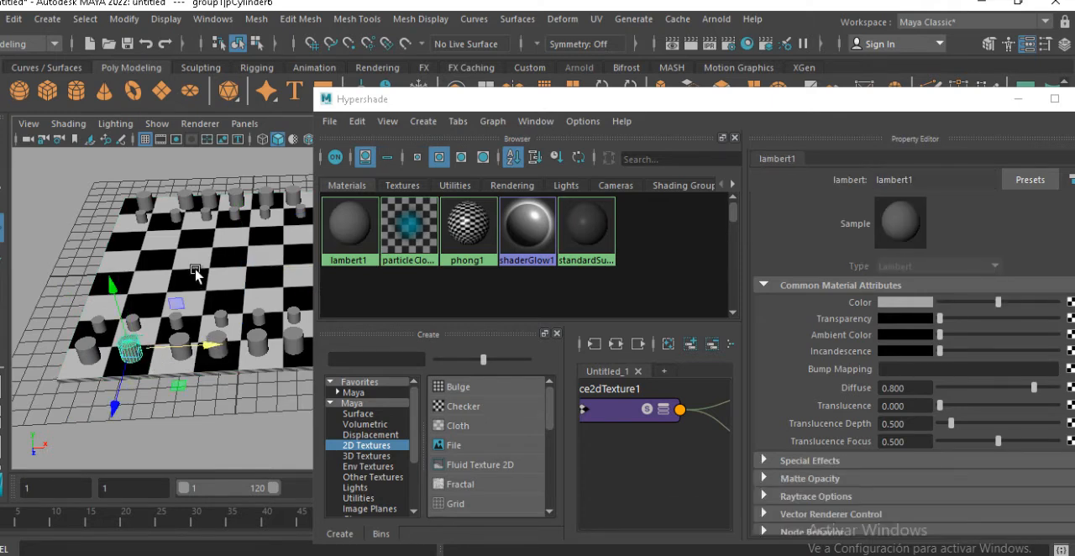
# Select the slab and open the checker texture connected to its Phong material's color
pyautogui.click(173, 250)
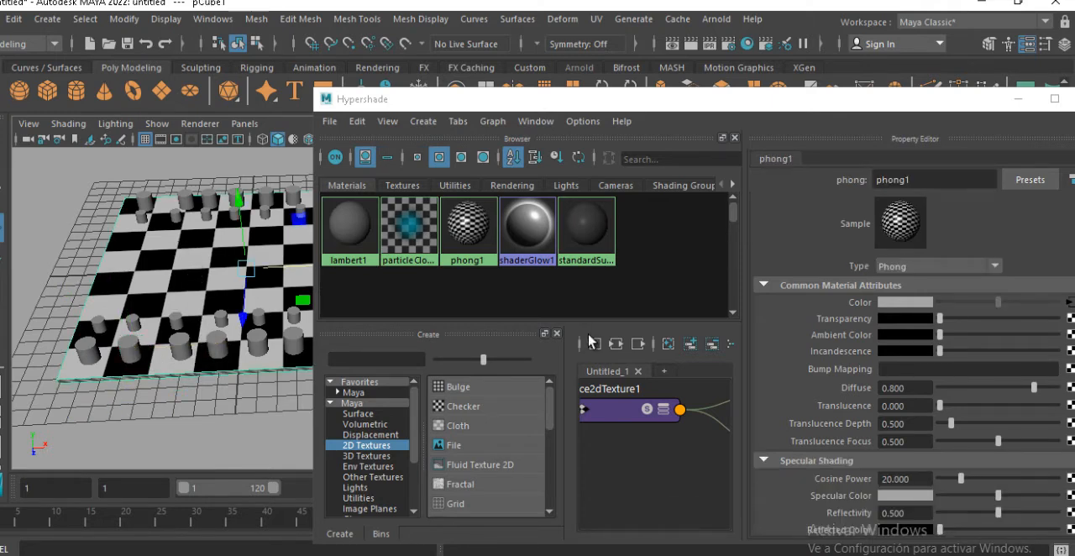
pyautogui.moveTo(900, 109); pyautogui.dragTo(840, 105)
pyautogui.scroll(-2, 831, 496)
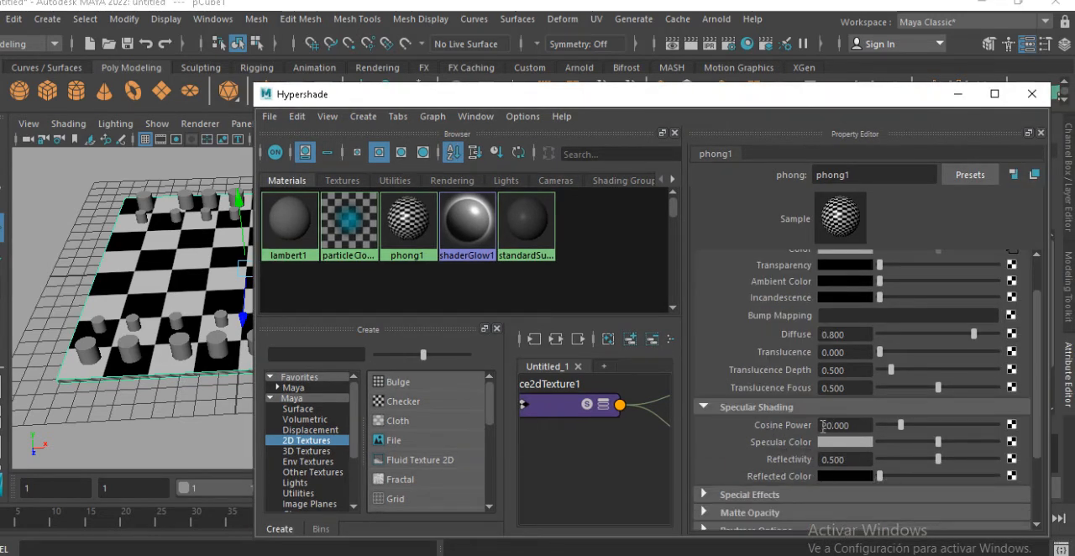
pyautogui.scroll(2, 819, 370)
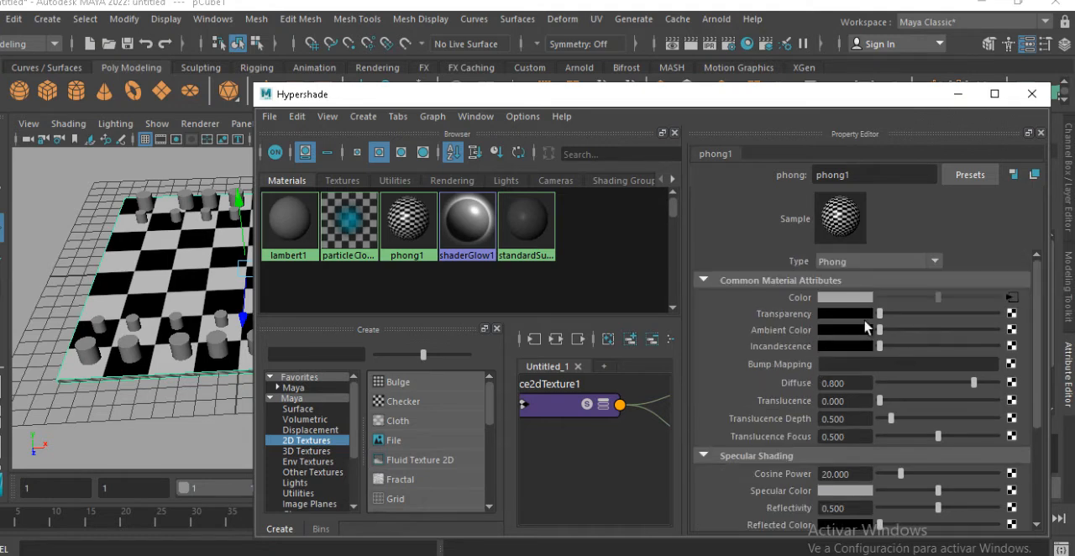
pyautogui.click(1010, 298)
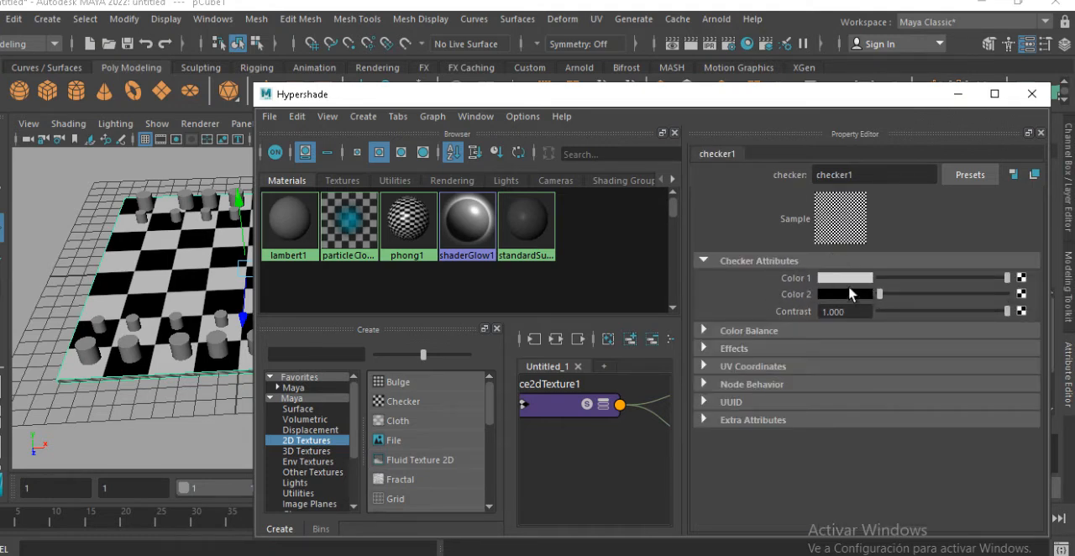
# Map a Fractal texture onto Color 2 of the checker
pyautogui.click(1021, 294)
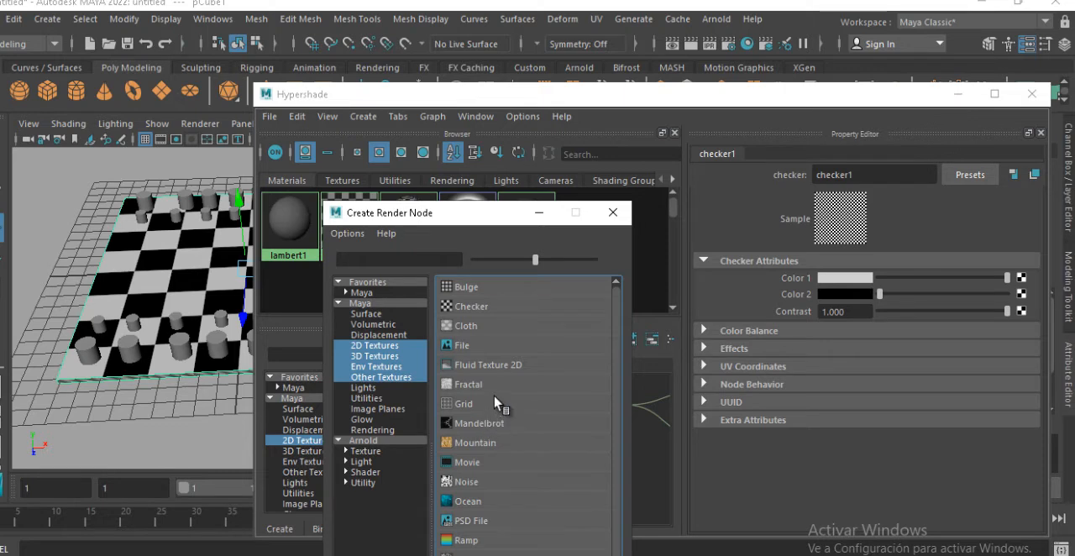
pyautogui.scroll(-1, 498, 403)
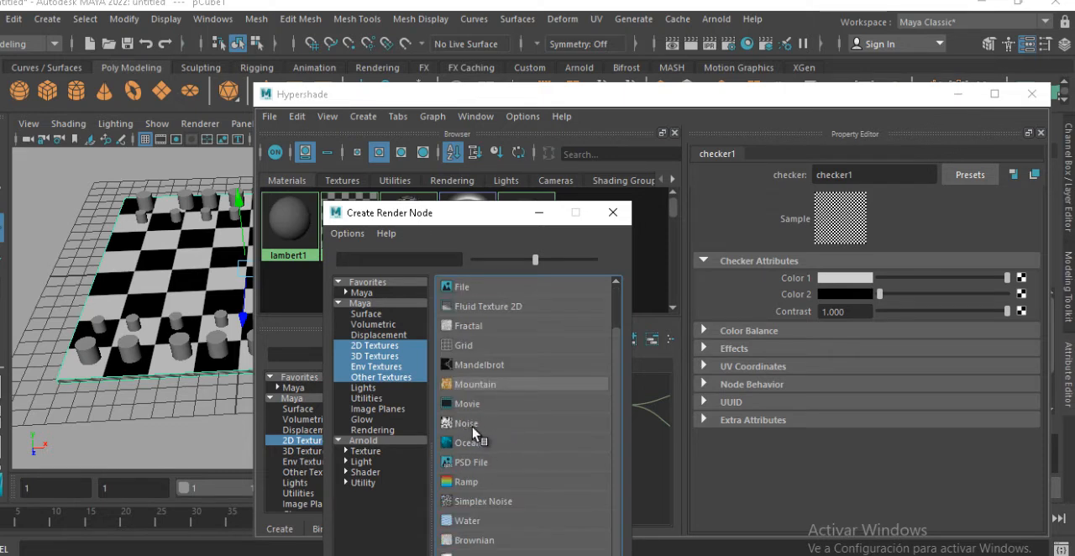
pyautogui.scroll(-2, 539, 434)
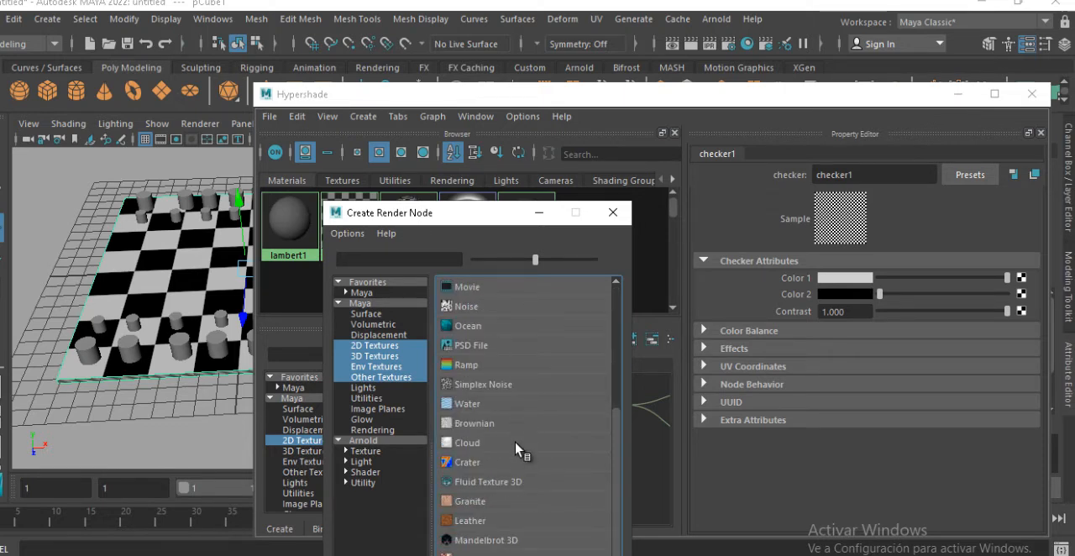
pyautogui.scroll(2, 515, 447)
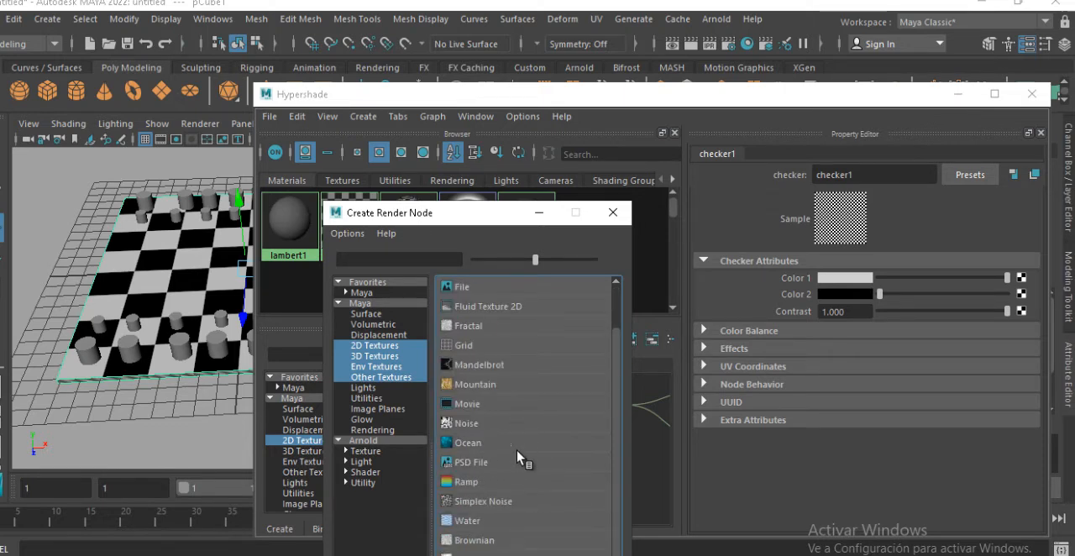
pyautogui.click(468, 327)
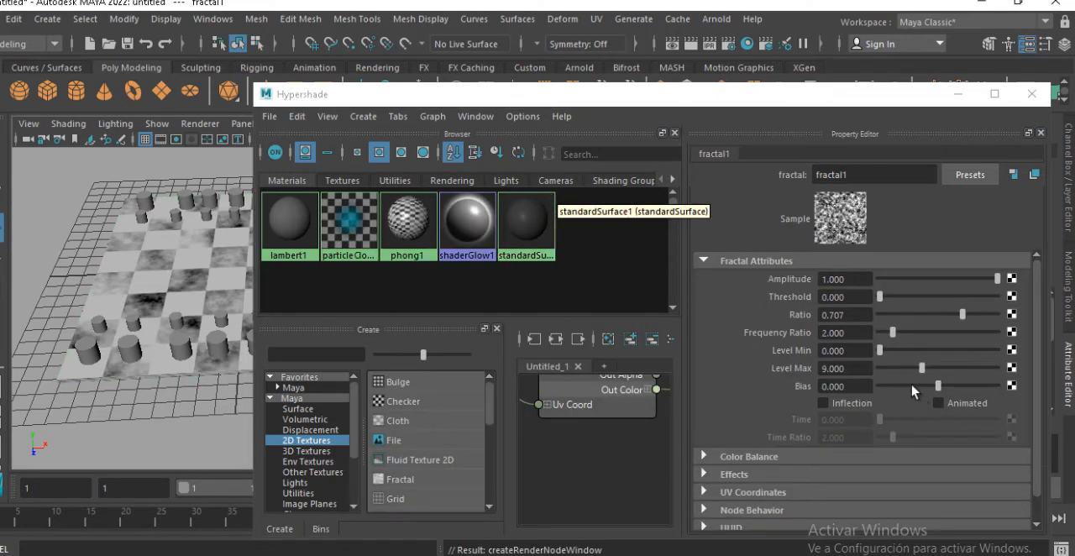
# Set the fractal's Color Gain to a reddish brown and minimize Hypershade to reveal the whole board
pyautogui.click(735, 458)
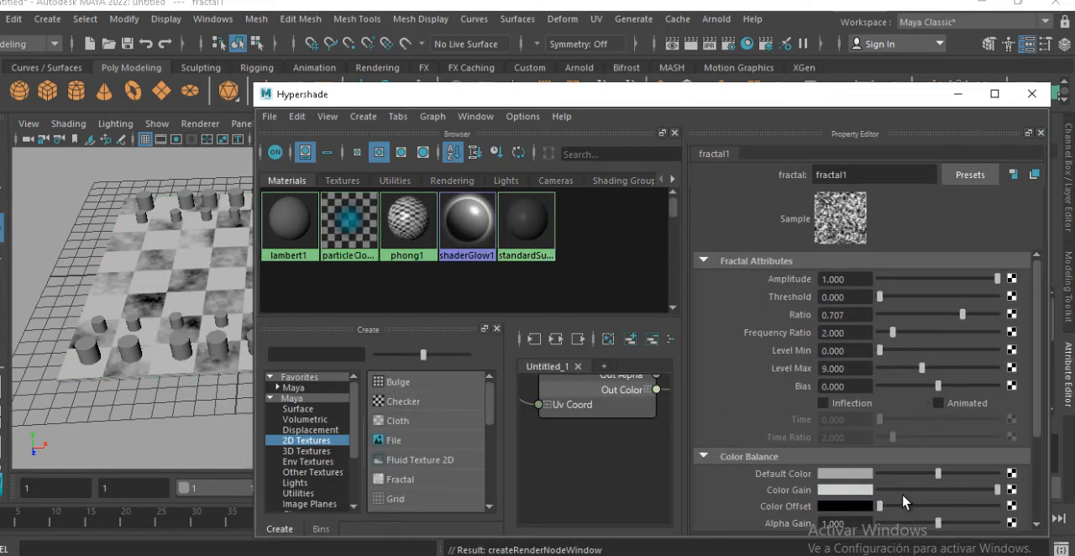
pyautogui.click(847, 507)
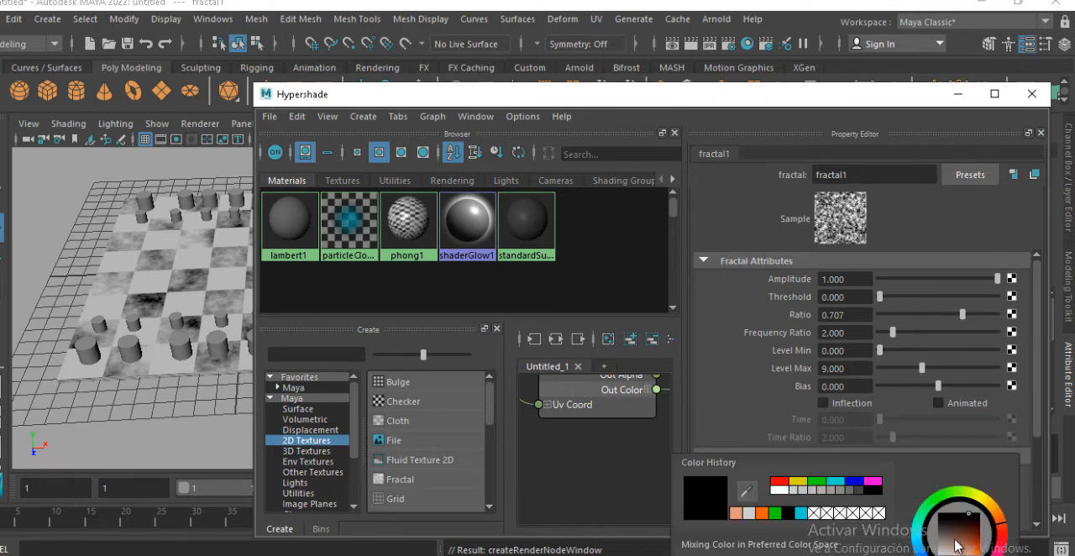
pyautogui.moveTo(964, 524); pyautogui.dragTo(969, 547)
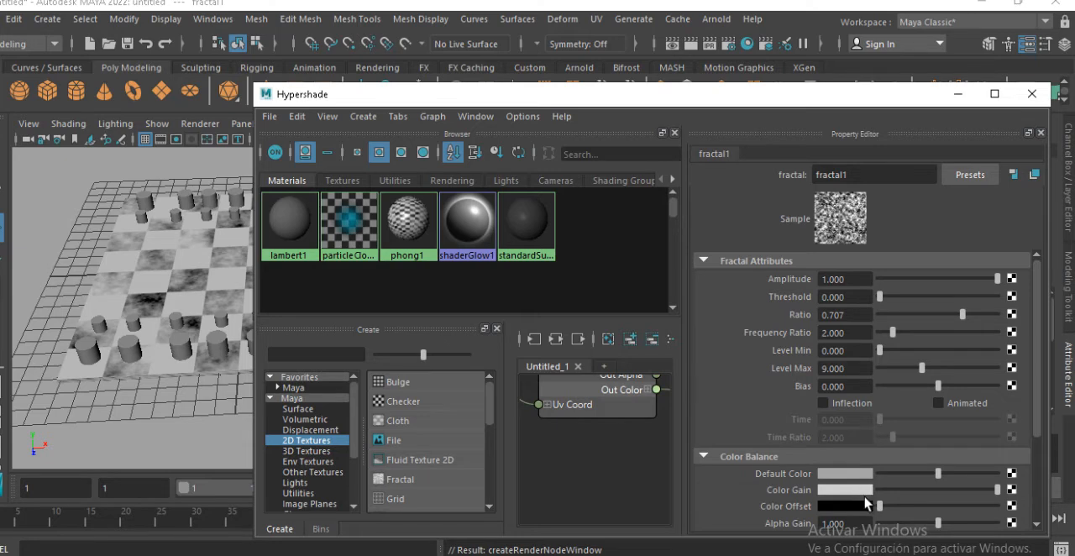
pyautogui.click(865, 494)
pyautogui.moveTo(1007, 524)
pyautogui.mouseDown()
pyautogui.moveTo(1015, 533)
pyautogui.moveTo(1018, 518)
pyautogui.moveTo(1002, 534)
pyautogui.moveTo(1010, 521)
pyautogui.moveTo(1023, 527)
pyautogui.mouseUp()
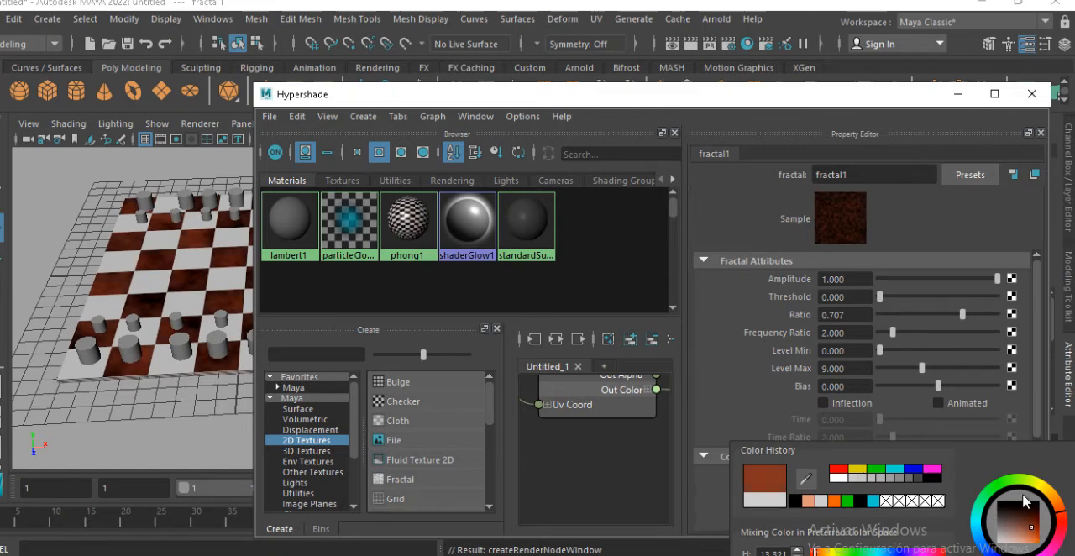
pyautogui.click(970, 101)
pyautogui.keyDown('alt'); pyautogui.moveTo(391, 229); pyautogui.dragTo(501, 272); pyautogui.keyUp('alt')
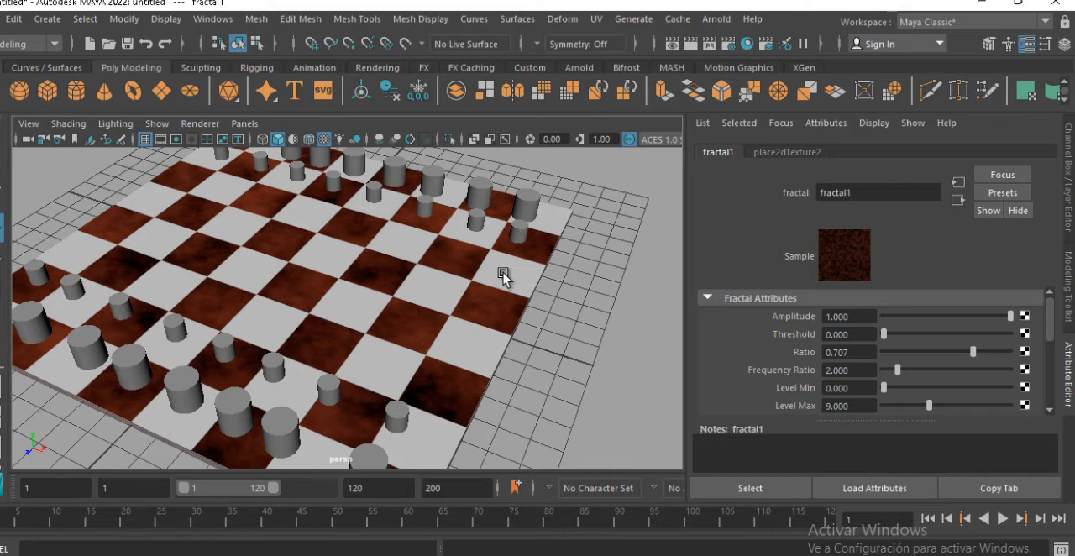
# Start a new empty scene and set its renderer to Maya Software
pyautogui.hotkey('ctrl', 'n')
pyautogui.click(506, 300)
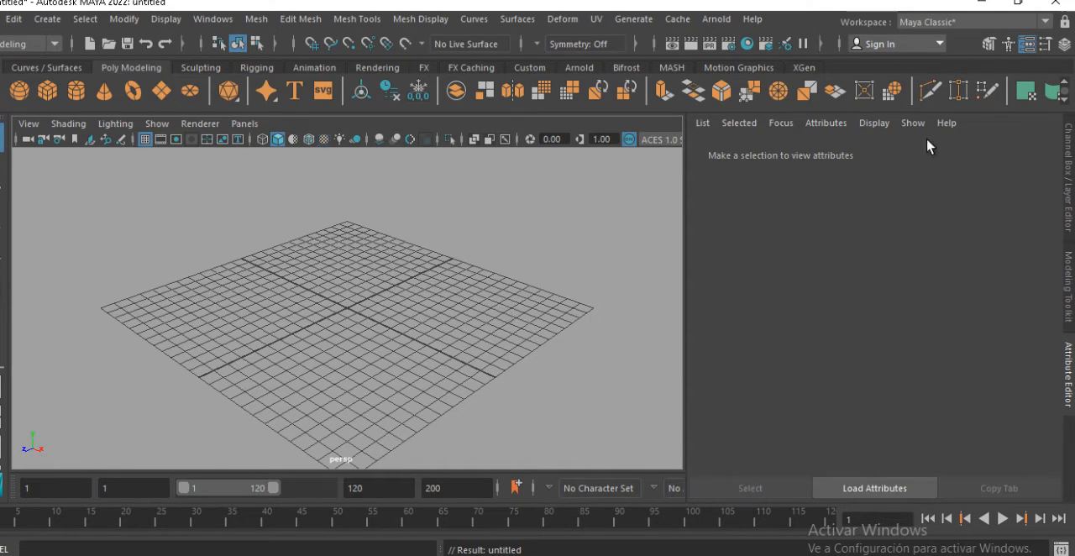
pyautogui.click(728, 43)
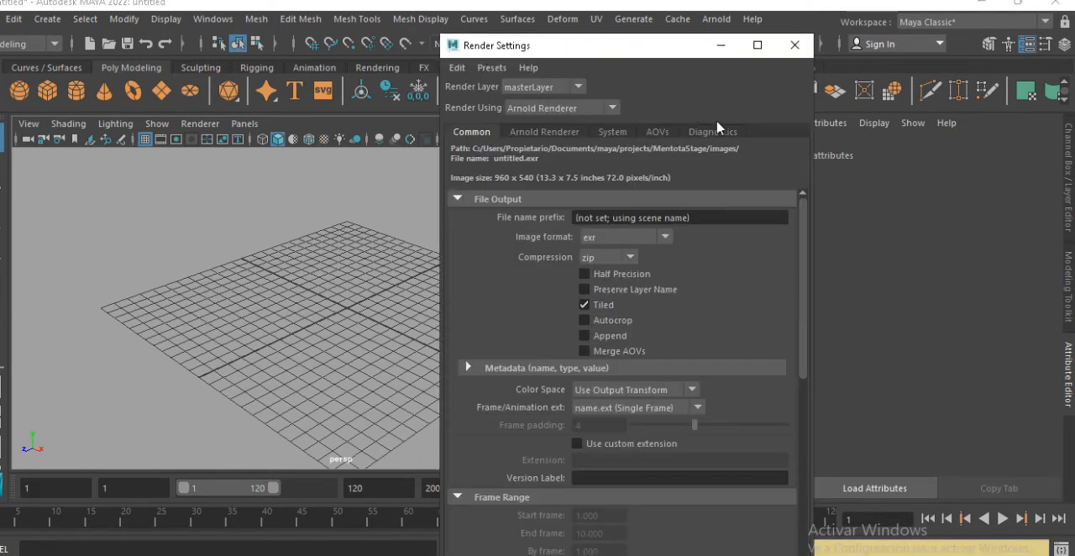
pyautogui.click(595, 110)
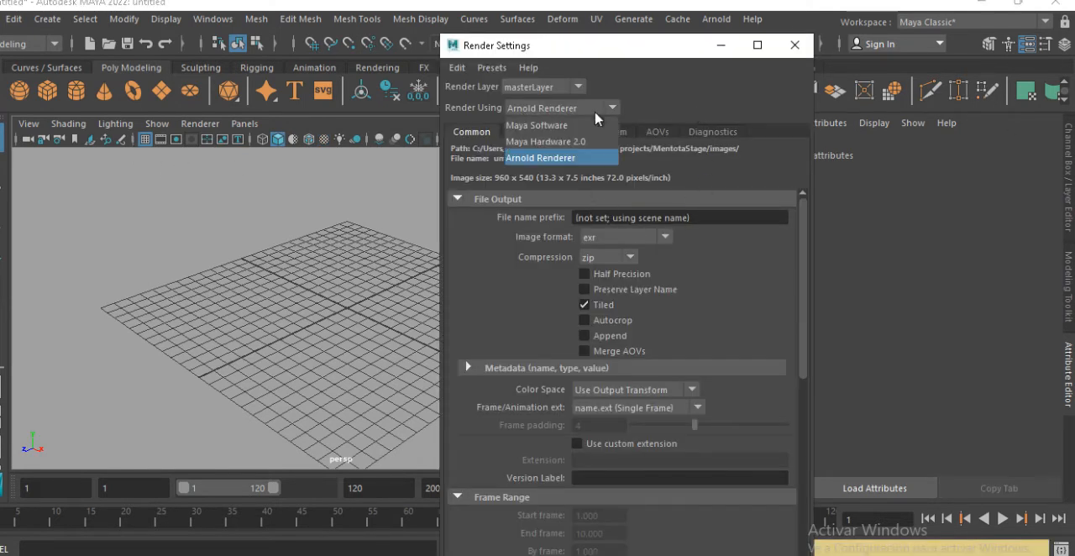
pyautogui.click(558, 133)
pyautogui.click(794, 44)
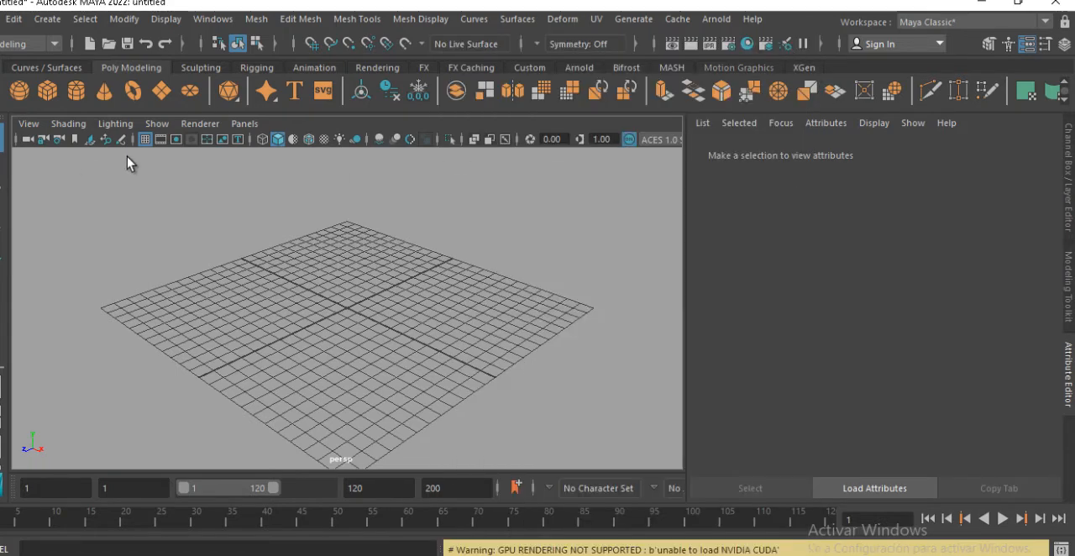
# Create a polygon sphere at the grid's center and raise it along Y so it rests above the grid
pyautogui.scroll(5, 257, 212)
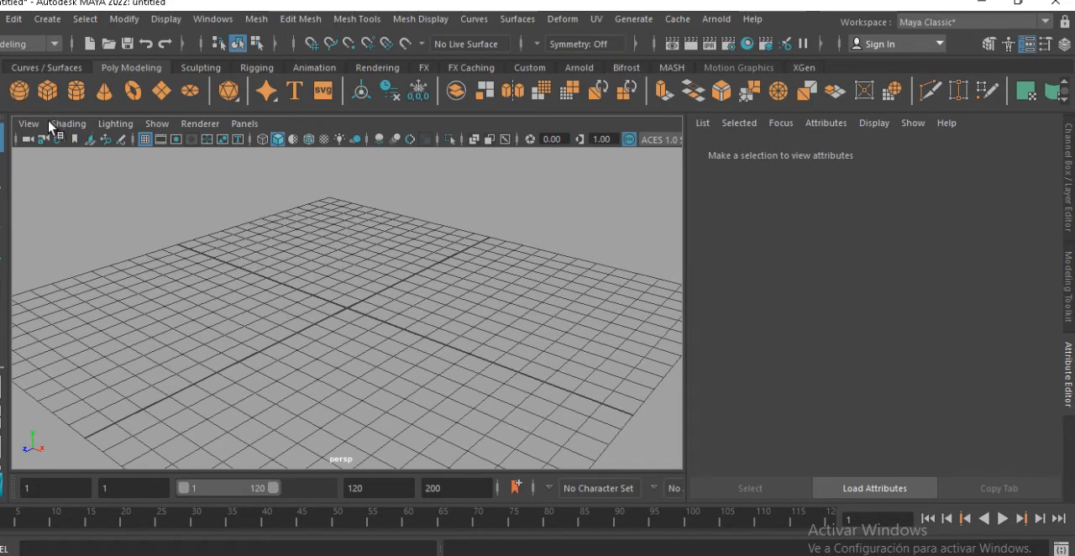
pyautogui.click(20, 91)
pyautogui.keyDown('alt'); pyautogui.moveTo(246, 235); pyautogui.dragTo(258, 215, button='middle'); pyautogui.keyUp('alt')
pyautogui.keyDown('alt'); pyautogui.moveTo(259, 216); pyautogui.dragTo(537, 262, button='right'); pyautogui.keyUp('alt')
pyautogui.press('w')
pyautogui.keyDown('alt'); pyautogui.moveTo(403, 277); pyautogui.dragTo(364, 319, button='middle'); pyautogui.keyUp('alt')
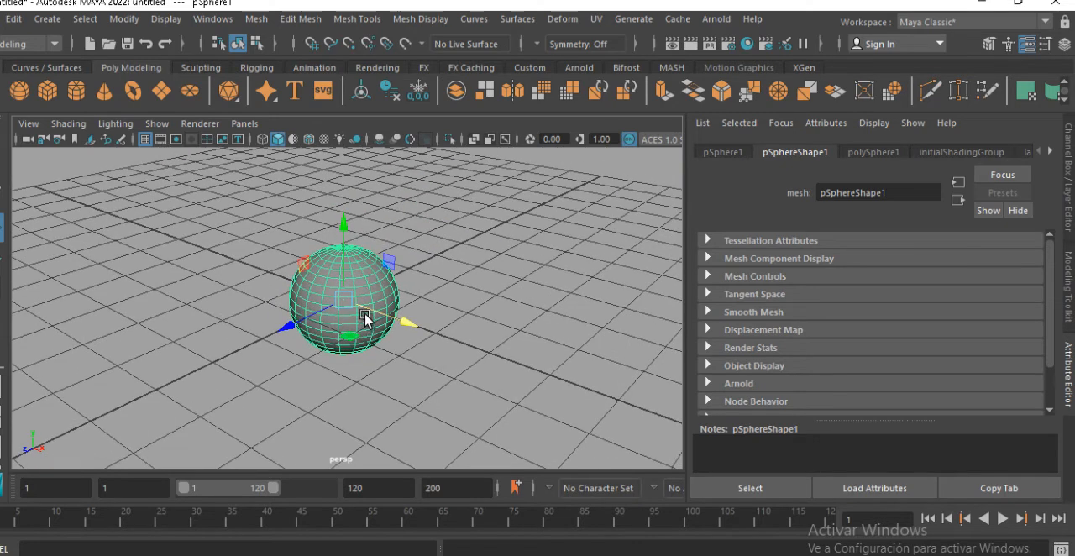
pyautogui.moveTo(347, 231); pyautogui.dragTo(361, 180)
pyautogui.keyDown('alt'); pyautogui.moveTo(360, 227); pyautogui.dragTo(335, 240, button='middle'); pyautogui.keyUp('alt')
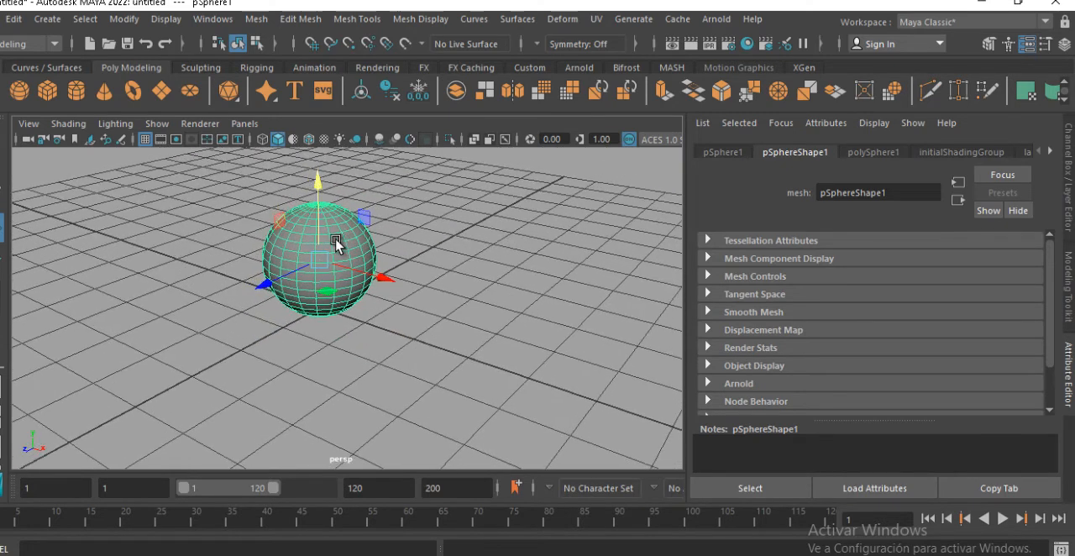
# Open Hypershade and create a Blinn material, placing the window so its attributes are accessible
pyautogui.click(228, 20)
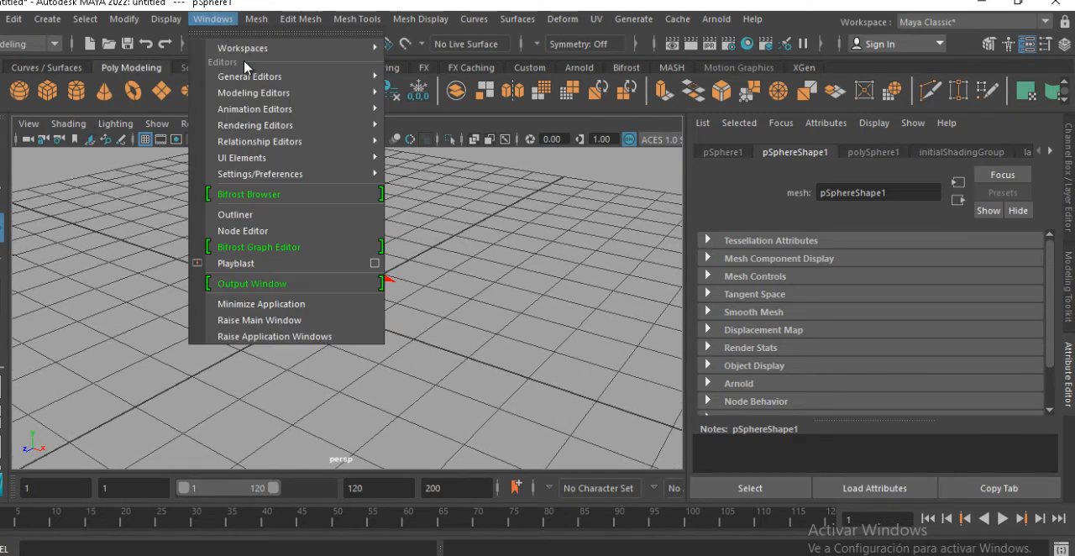
pyautogui.moveTo(344, 124)
pyautogui.click(432, 158)
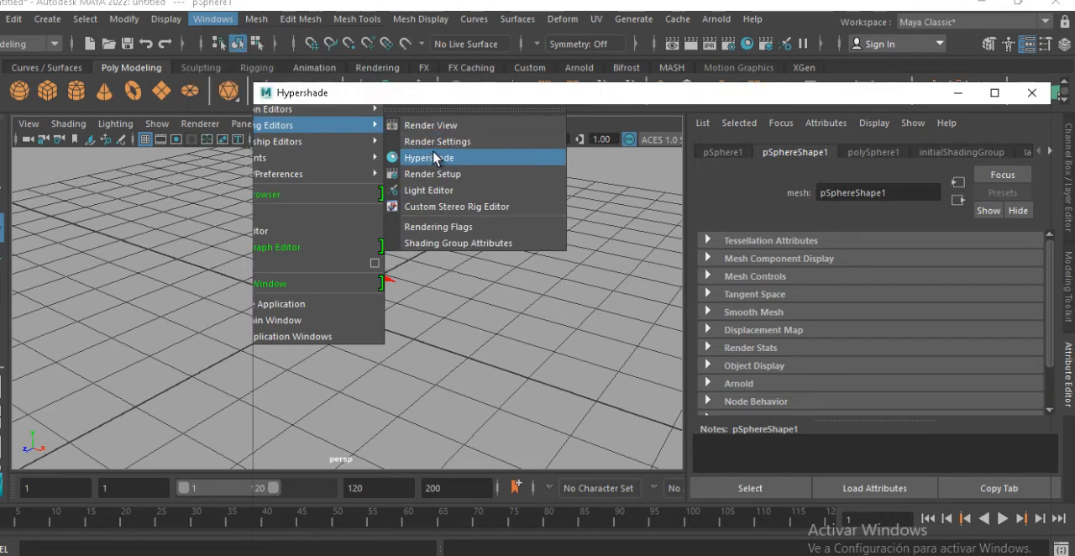
pyautogui.moveTo(675, 98); pyautogui.dragTo(636, 95)
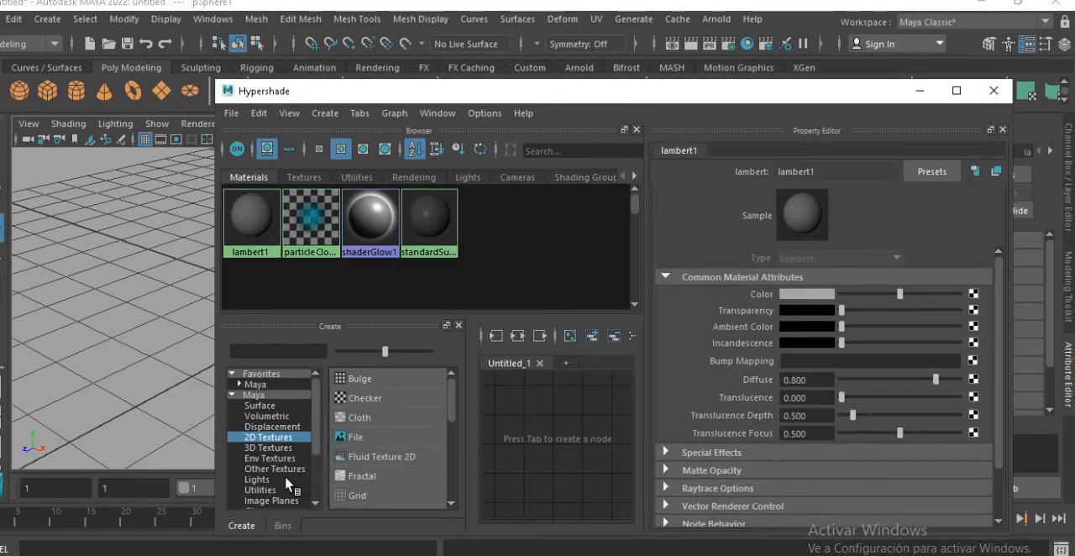
pyautogui.click(255, 395)
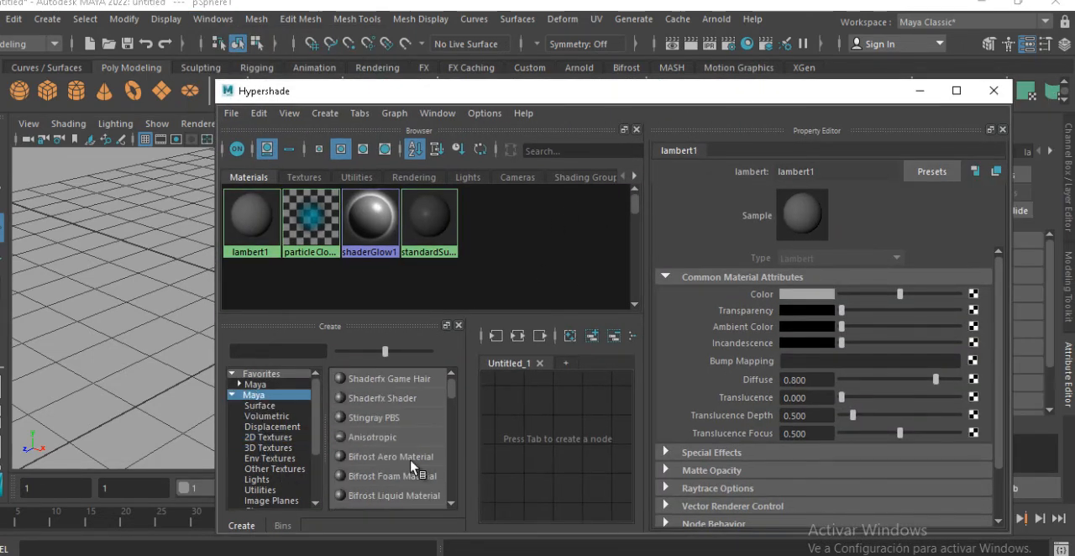
pyautogui.click(256, 385)
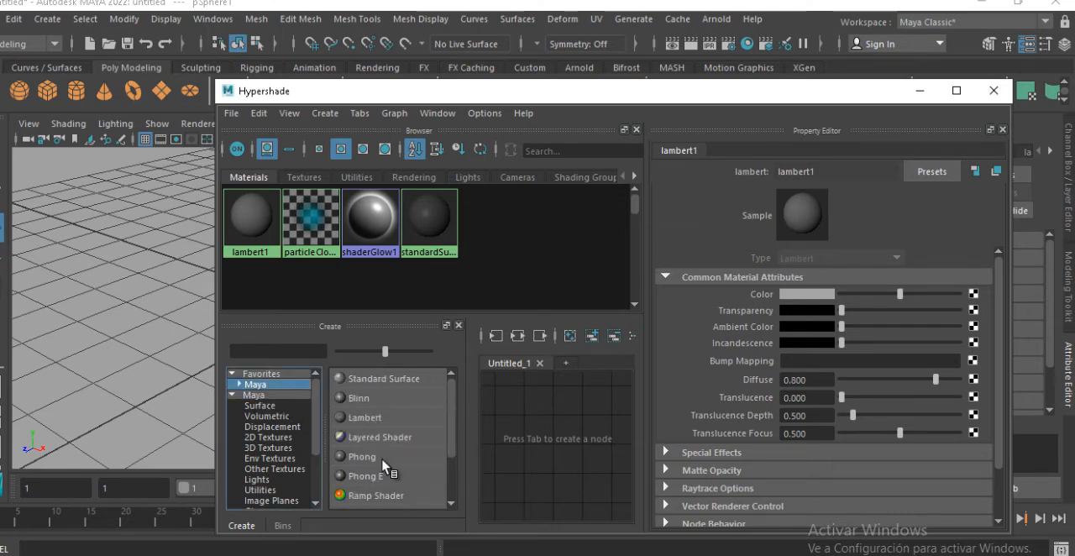
pyautogui.click(356, 399)
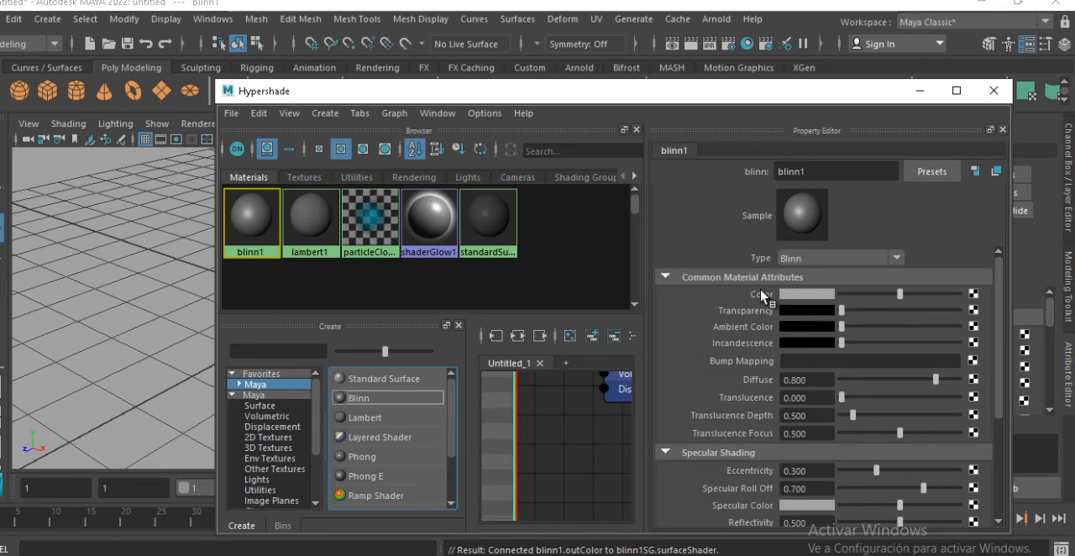
pyautogui.moveTo(759, 94); pyautogui.dragTo(774, 89)
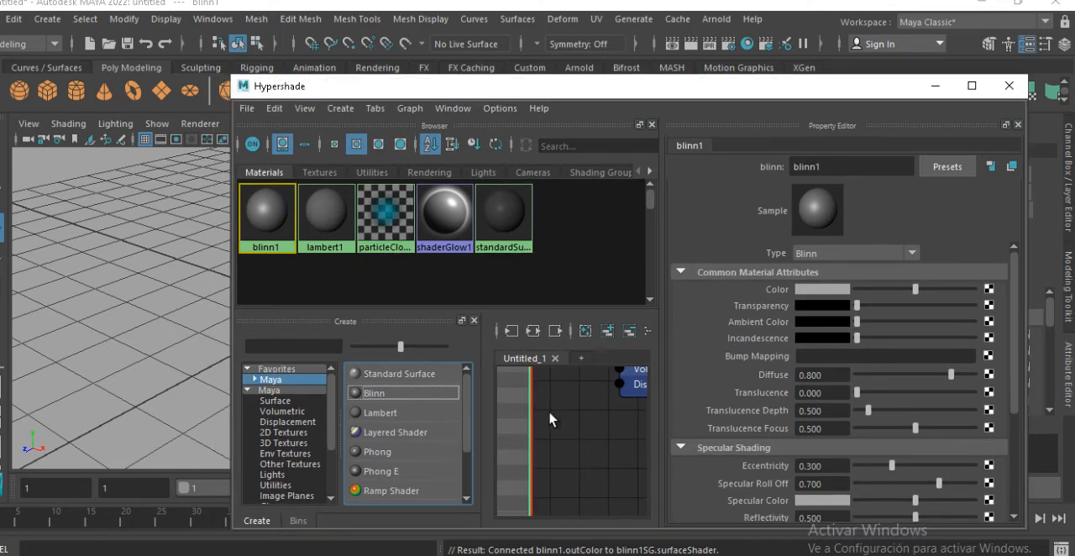
# Create a Bulge 2D texture and arrange its nodes beneath the Blinn material in the node graph
pyautogui.scroll(-2, 538, 396)
pyautogui.moveTo(542, 401)
pyautogui.keyDown('alt'); pyautogui.mouseDown(button='middle')
pyautogui.moveTo(566, 422)
pyautogui.moveTo(546, 410)
pyautogui.mouseUp(button='middle'); pyautogui.keyUp('alt')
pyautogui.scroll(-1, 545, 411)
pyautogui.scroll(-1, 544, 411)
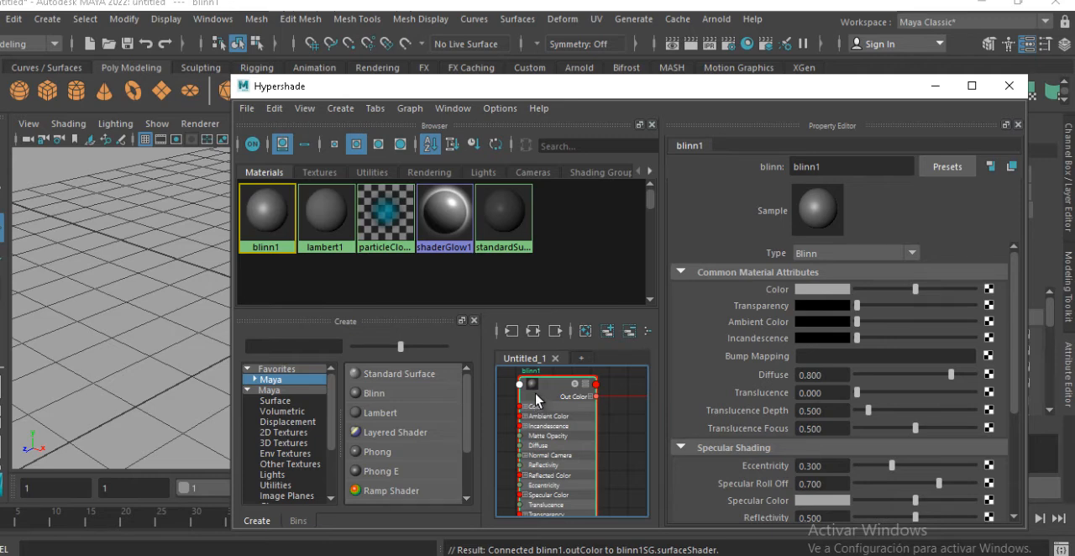
pyautogui.click(280, 433)
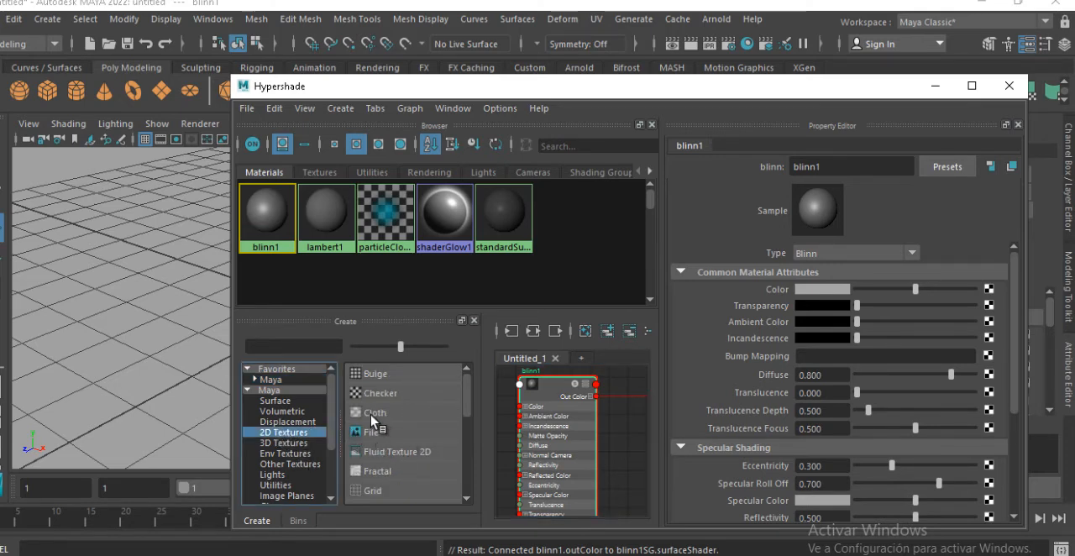
pyautogui.scroll(-1, 375, 430)
pyautogui.scroll(1, 382, 465)
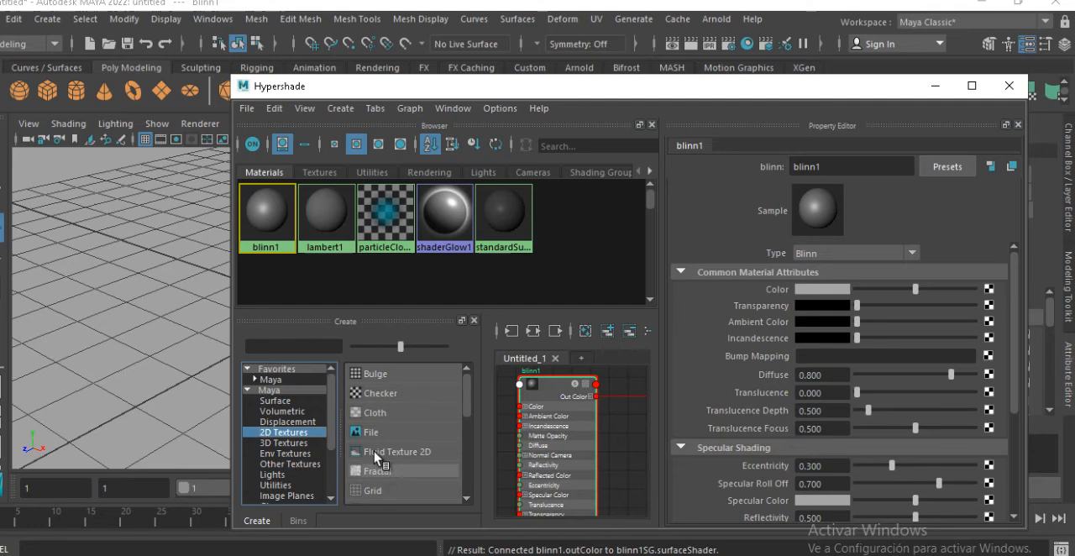
pyautogui.click(377, 377)
pyautogui.keyDown('alt'); pyautogui.moveTo(546, 427); pyautogui.dragTo(528, 377, button='middle'); pyautogui.keyUp('alt')
pyautogui.moveTo(526, 401); pyautogui.dragTo(513, 493)
pyautogui.moveTo(605, 410); pyautogui.dragTo(585, 483)
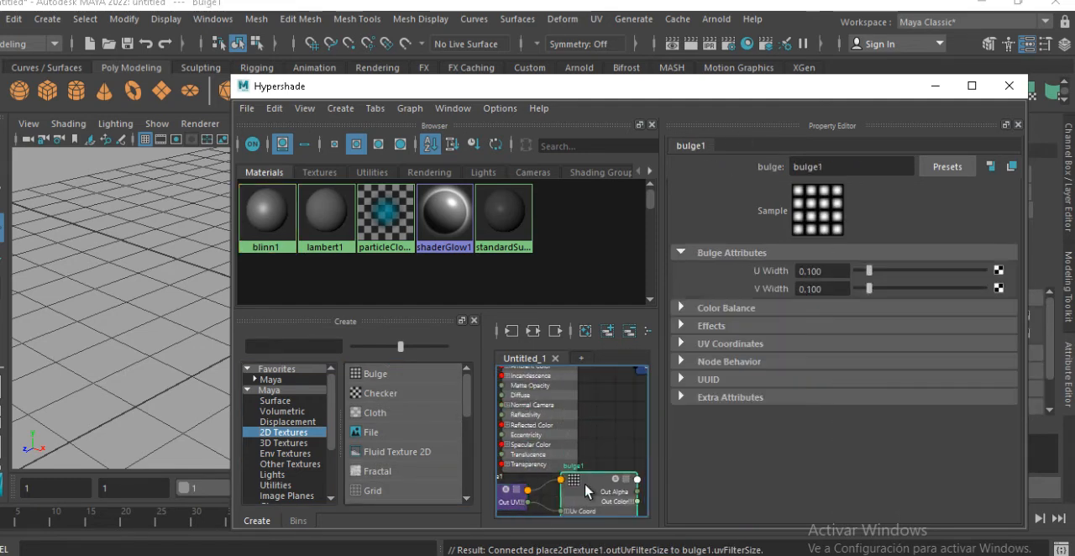
# Connect the bulge texture to the Blinn material's Bump Mapping attribute
pyautogui.click(571, 427)
pyautogui.keyDown('alt'); pyautogui.moveTo(611, 424); pyautogui.dragTo(576, 399, button='middle'); pyautogui.keyUp('alt')
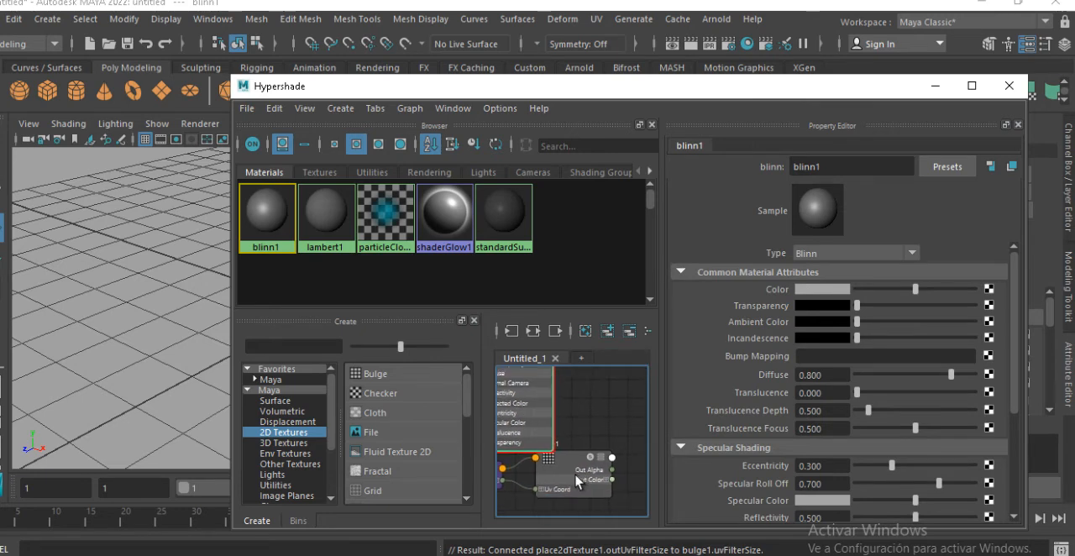
pyautogui.moveTo(571, 474); pyautogui.dragTo(747, 361, button='middle')
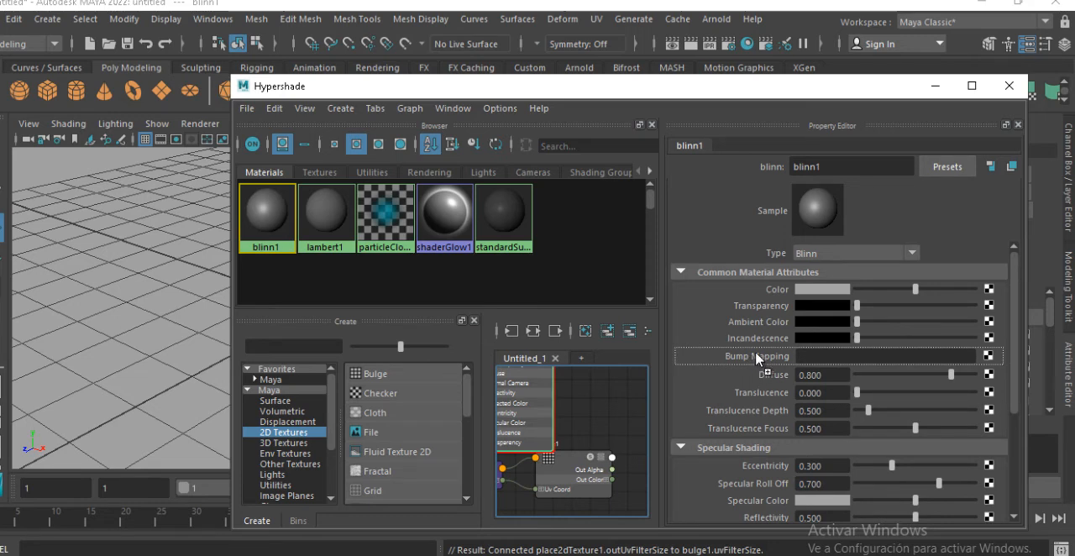
pyautogui.moveTo(757, 358)
pyautogui.mouseDown(button='middle')
pyautogui.moveTo(850, 361)
pyautogui.moveTo(727, 363)
pyautogui.moveTo(749, 360)
pyautogui.mouseUp(button='middle')
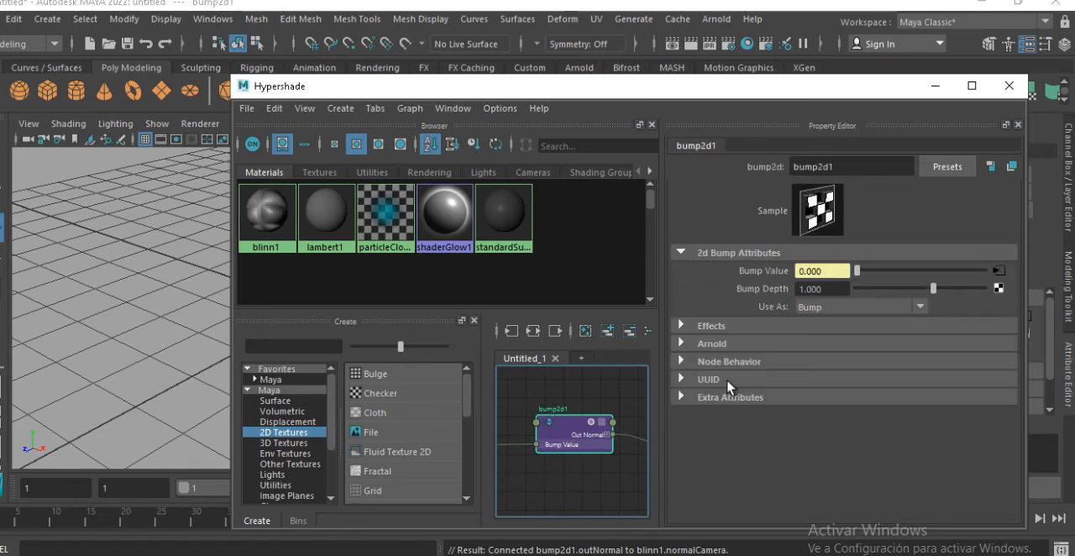
# Rearrange the node graph so the 2D bump node sits above and between the bulge texture and the Blinn material
pyautogui.scroll(-2, 597, 445)
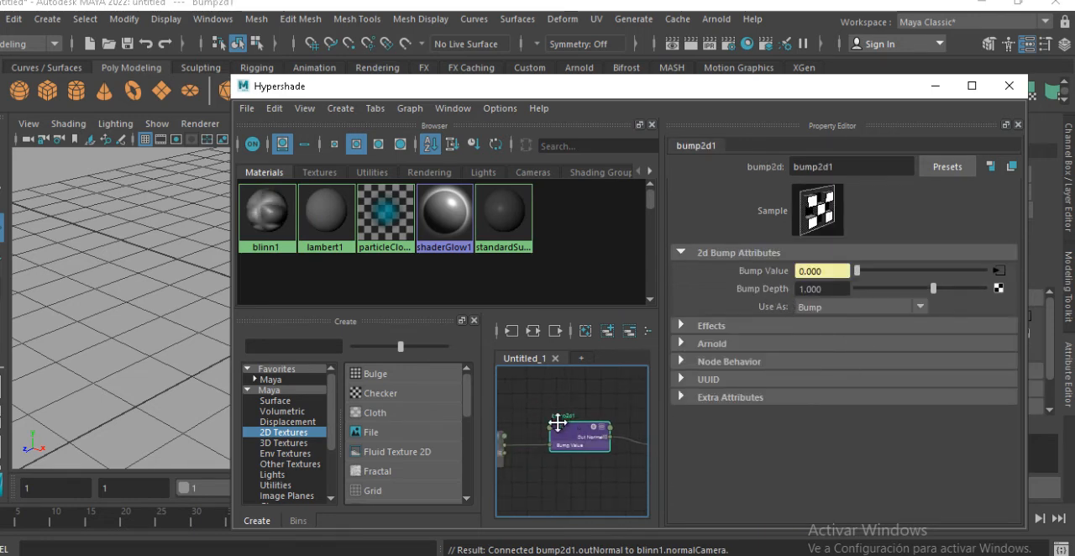
pyautogui.keyDown('alt'); pyautogui.moveTo(556, 422); pyautogui.dragTo(514, 387, button='middle'); pyautogui.keyUp('alt')
pyautogui.keyDown('alt'); pyautogui.moveTo(586, 440); pyautogui.dragTo(646, 463, button='middle'); pyautogui.keyUp('alt')
pyautogui.moveTo(601, 433); pyautogui.dragTo(595, 407)
pyautogui.scroll(-1, 620, 451)
pyautogui.moveTo(570, 440)
pyautogui.keyDown('alt'); pyautogui.mouseDown(button='middle')
pyautogui.moveTo(668, 415)
pyautogui.moveTo(497, 444)
pyautogui.moveTo(575, 421)
pyautogui.moveTo(580, 435)
pyautogui.mouseUp(button='middle'); pyautogui.keyUp('alt')
pyautogui.click(550, 437)
pyautogui.scroll(-1, 558, 445)
pyautogui.click(630, 401)
pyautogui.moveTo(537, 428); pyautogui.dragTo(539, 451)
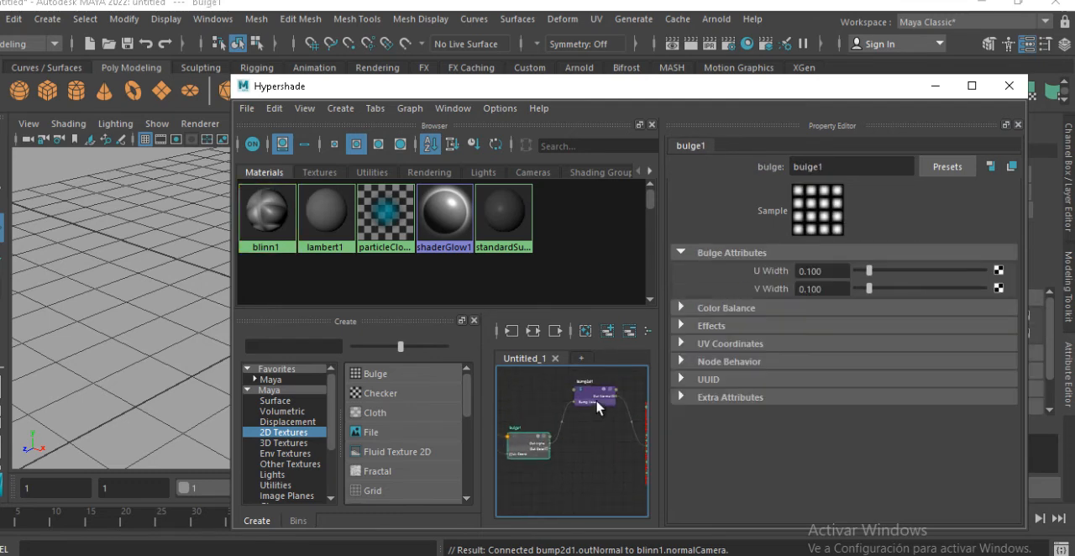
pyautogui.moveTo(598, 408); pyautogui.dragTo(597, 381)
pyautogui.keyDown('alt'); pyautogui.moveTo(572, 419); pyautogui.dragTo(647, 420, button='middle'); pyautogui.keyUp('alt')
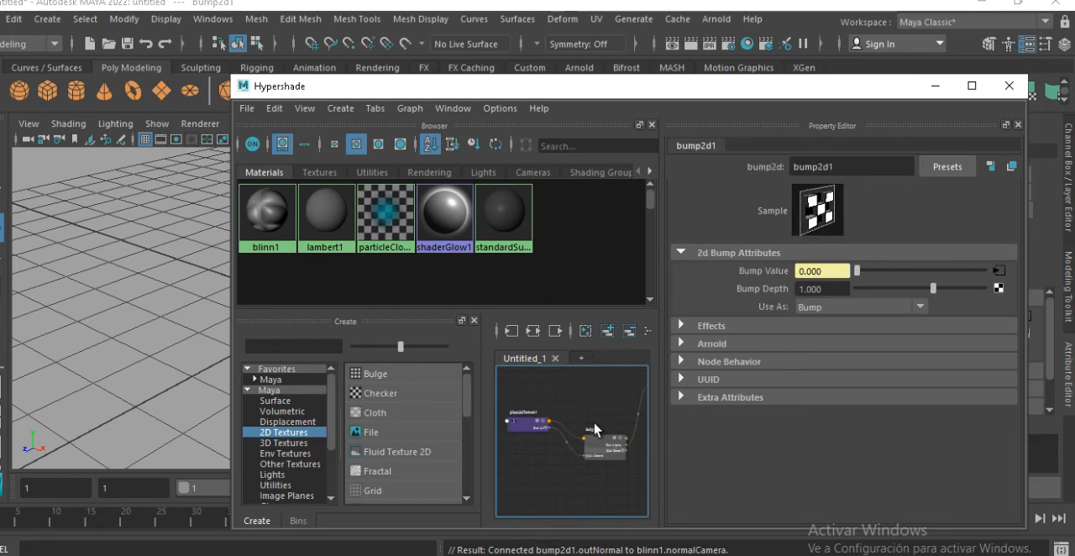
# Reposition the texture placement node, tidy the graph and bring up the bulge texture's attributes
pyautogui.moveTo(532, 427); pyautogui.dragTo(532, 381)
pyautogui.scroll(-2, 590, 407)
pyautogui.keyDown('alt'); pyautogui.moveTo(531, 416); pyautogui.dragTo(460, 448, button='middle'); pyautogui.keyUp('alt')
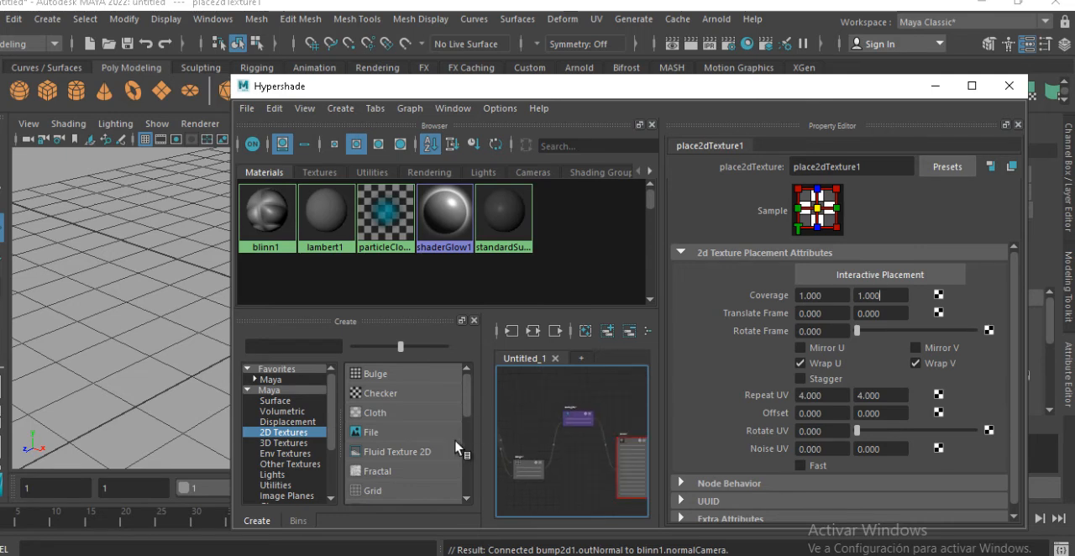
pyautogui.keyDown('alt'); pyautogui.moveTo(529, 447); pyautogui.dragTo(544, 440, button='middle'); pyautogui.keyUp('alt')
pyautogui.scroll(-2, 560, 439)
pyautogui.keyDown('alt'); pyautogui.moveTo(617, 432); pyautogui.dragTo(597, 426, button='middle'); pyautogui.keyUp('alt')
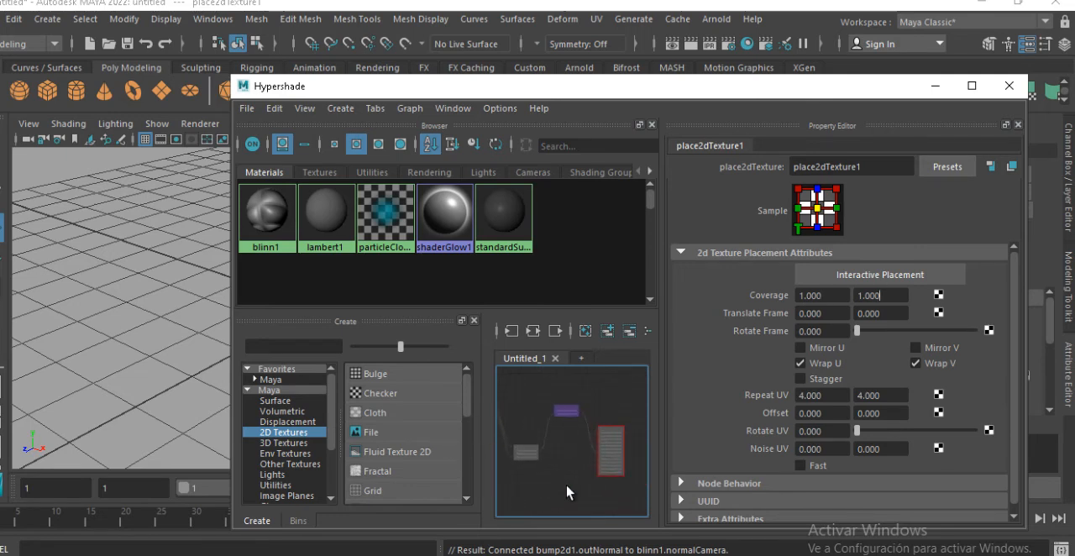
pyautogui.click(528, 454)
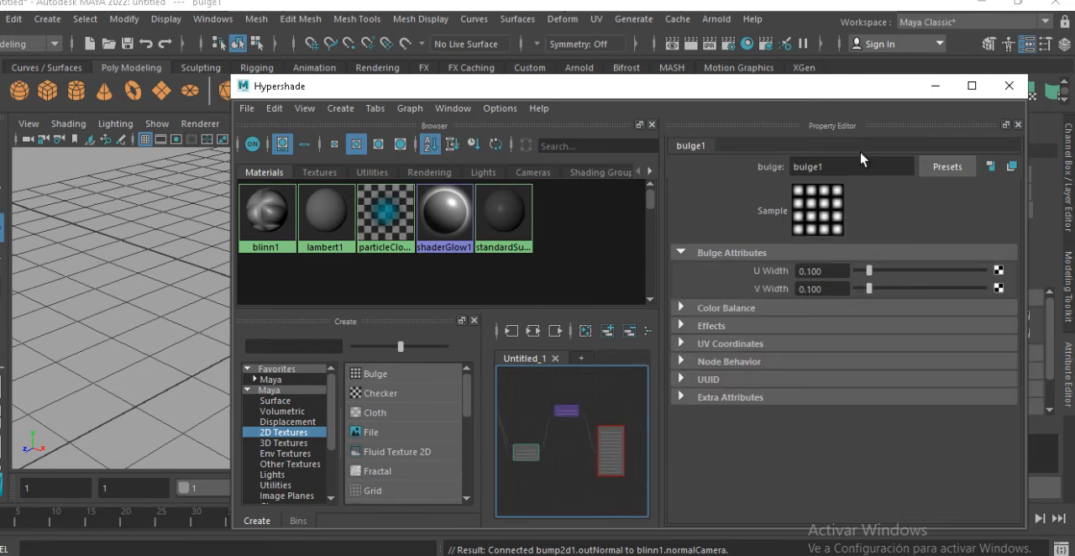
# Uncover the sphere, turn on textured shading in the viewport and assign the Blinn material to the sphere
pyautogui.moveTo(865, 97); pyautogui.dragTo(702, 287)
pyautogui.keyDown('alt'); pyautogui.moveTo(424, 245); pyautogui.dragTo(474, 245); pyautogui.keyUp('alt')
pyautogui.press('6')
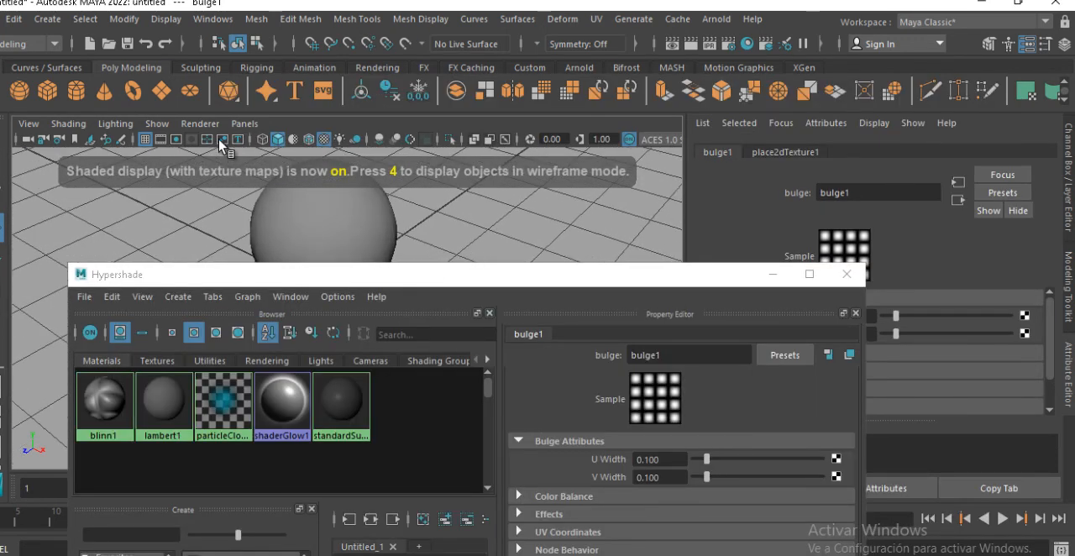
pyautogui.click(200, 123)
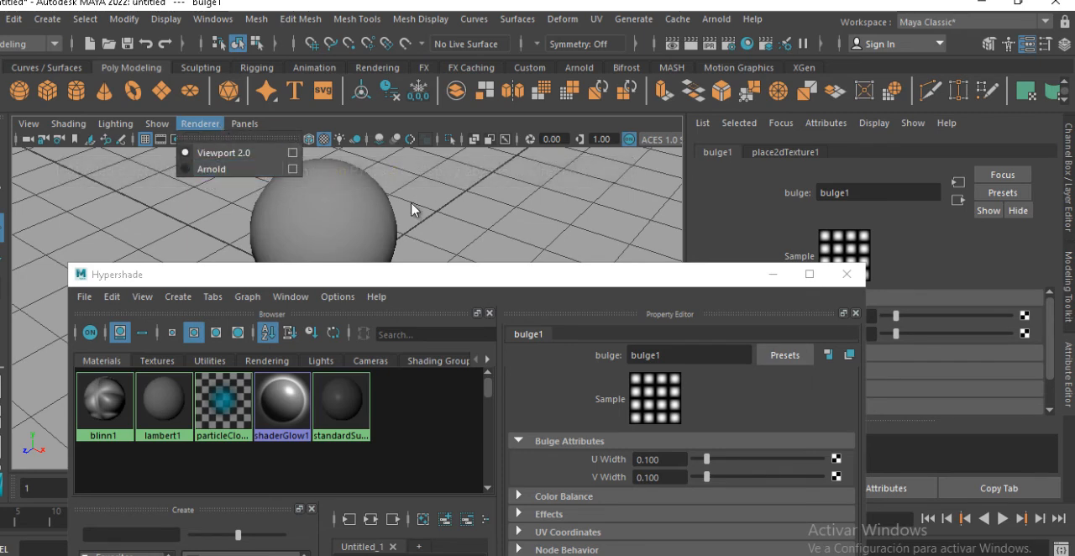
pyautogui.click(505, 180)
pyautogui.keyDown('alt'); pyautogui.moveTo(484, 203); pyautogui.dragTo(476, 219, button='middle'); pyautogui.keyUp('alt')
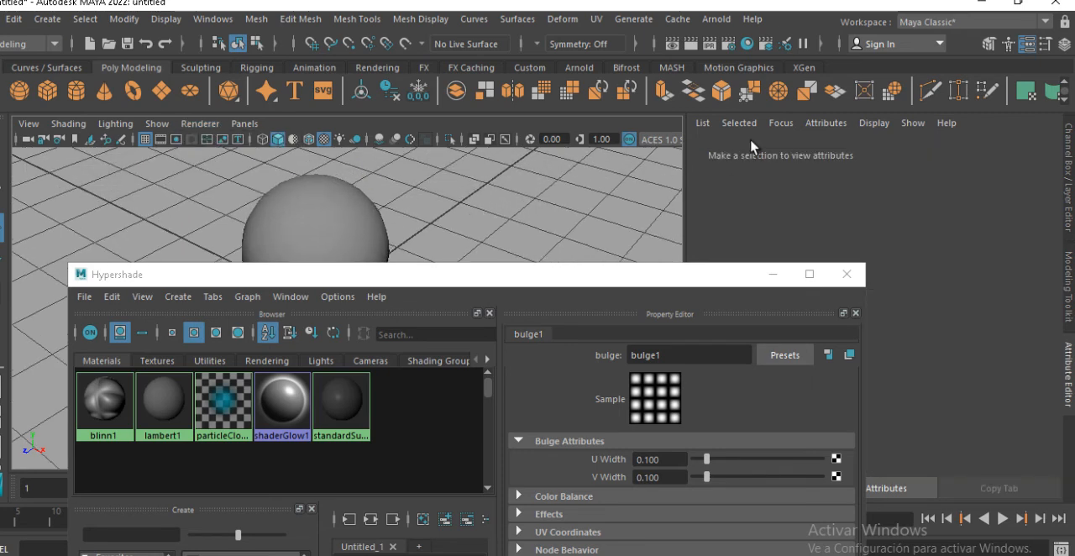
pyautogui.moveTo(116, 393); pyautogui.dragTo(304, 235, button='middle')
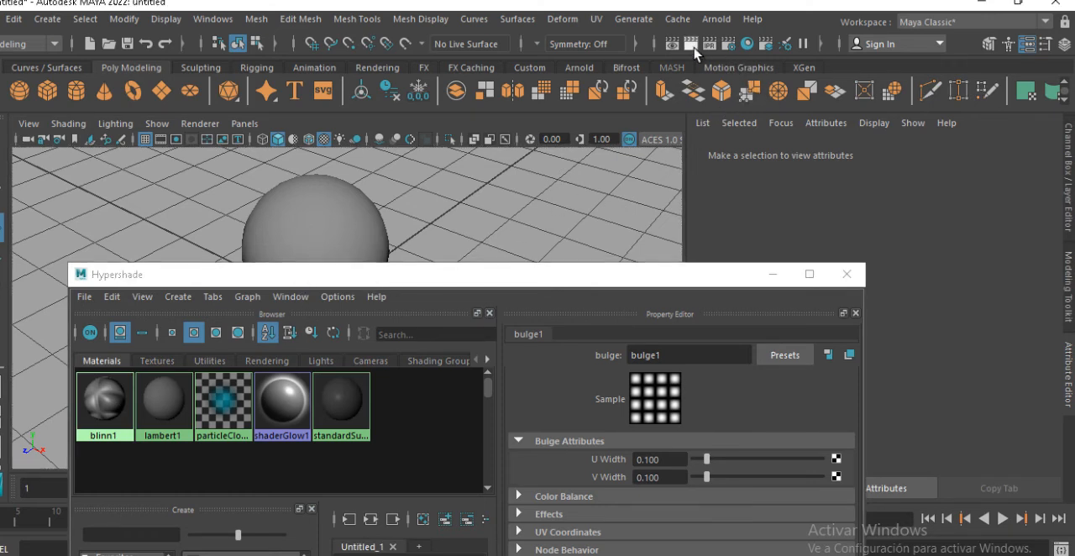
# Render the sphere and place Render View and Hypershade so the render and the bulge attributes are both visible
pyautogui.click(690, 44)
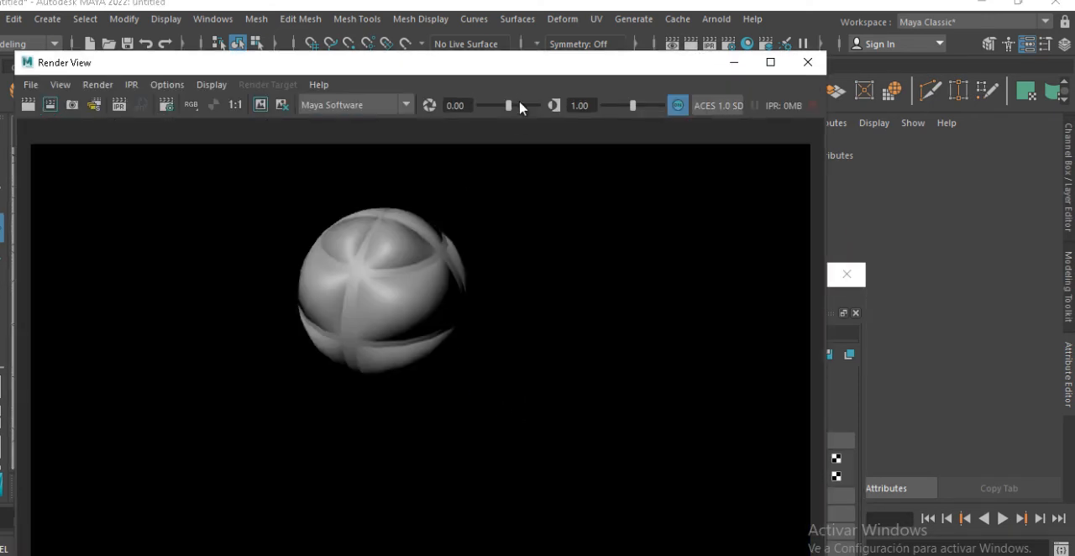
pyautogui.moveTo(526, 73); pyautogui.dragTo(735, 121)
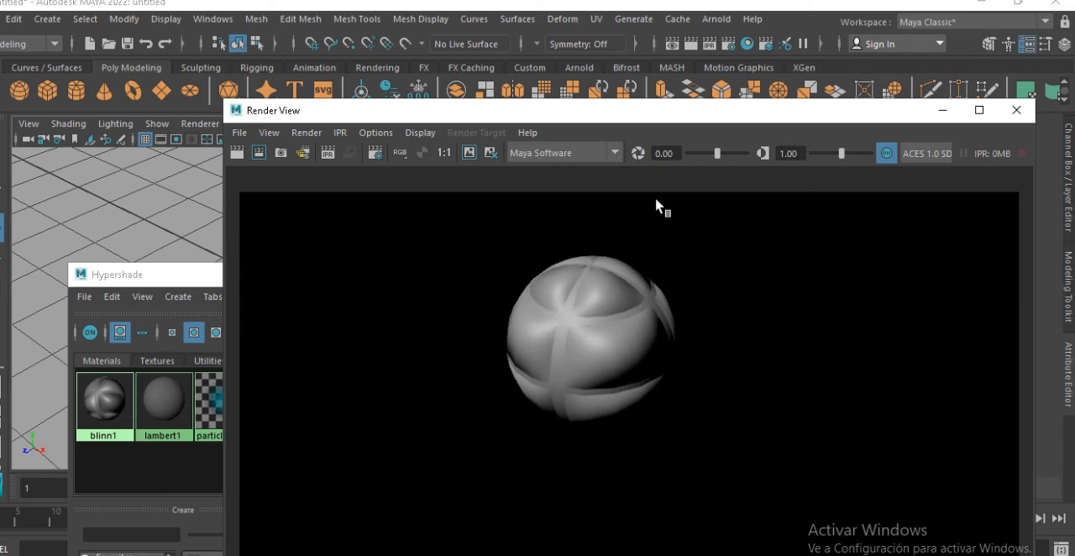
pyautogui.moveTo(736, 116); pyautogui.dragTo(475, 113)
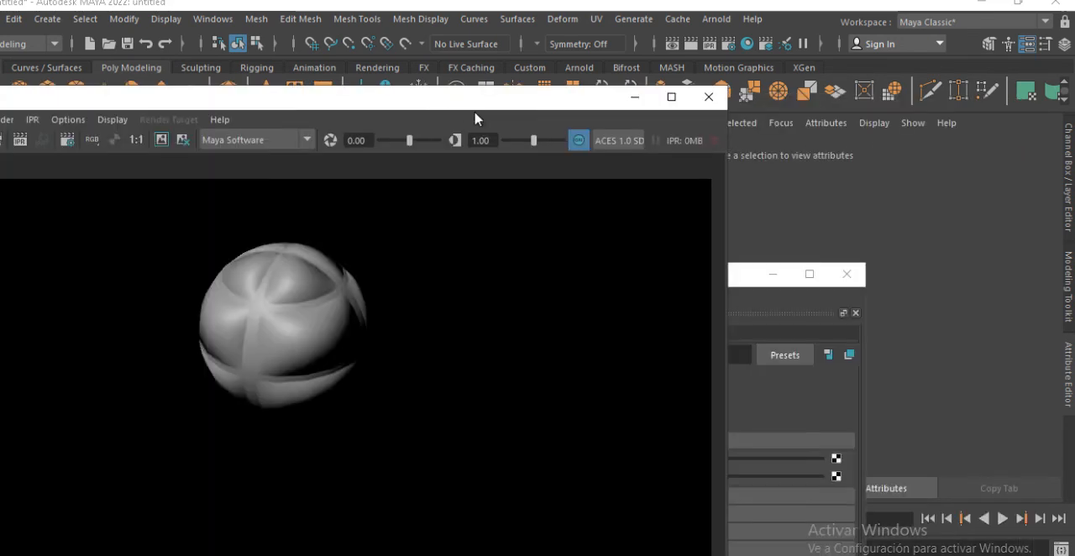
pyautogui.moveTo(584, 112); pyautogui.dragTo(421, 118)
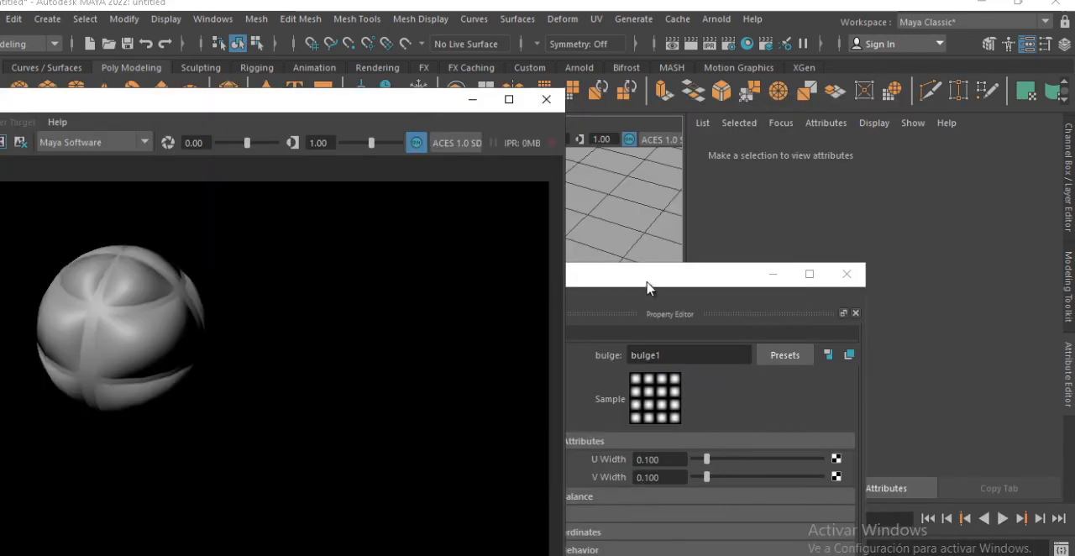
pyautogui.moveTo(647, 288); pyautogui.dragTo(907, 152)
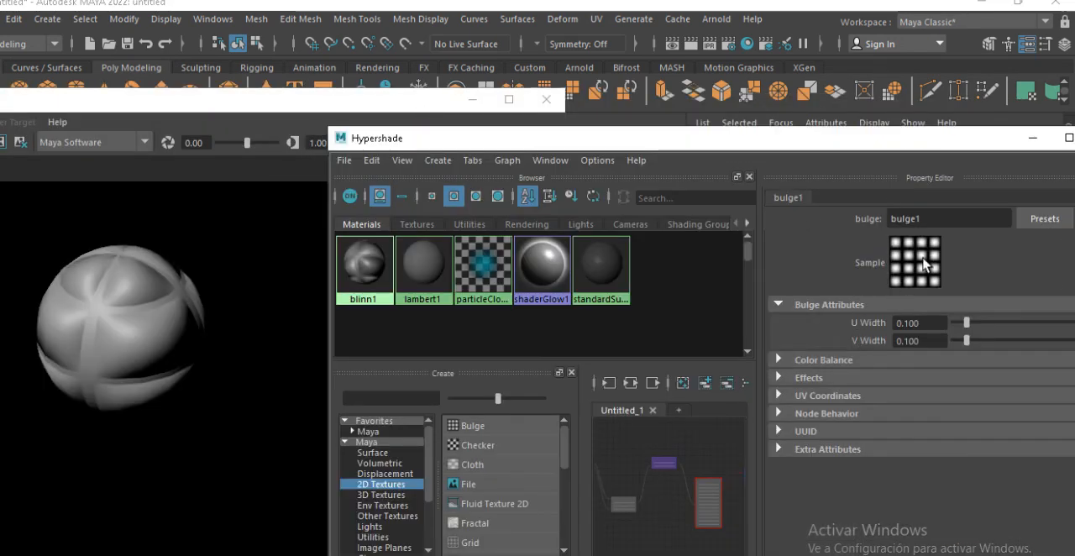
# Raise the bulge texture's Color Offset in Color Balance to a medium grey and render the sphere again
pyautogui.click(846, 365)
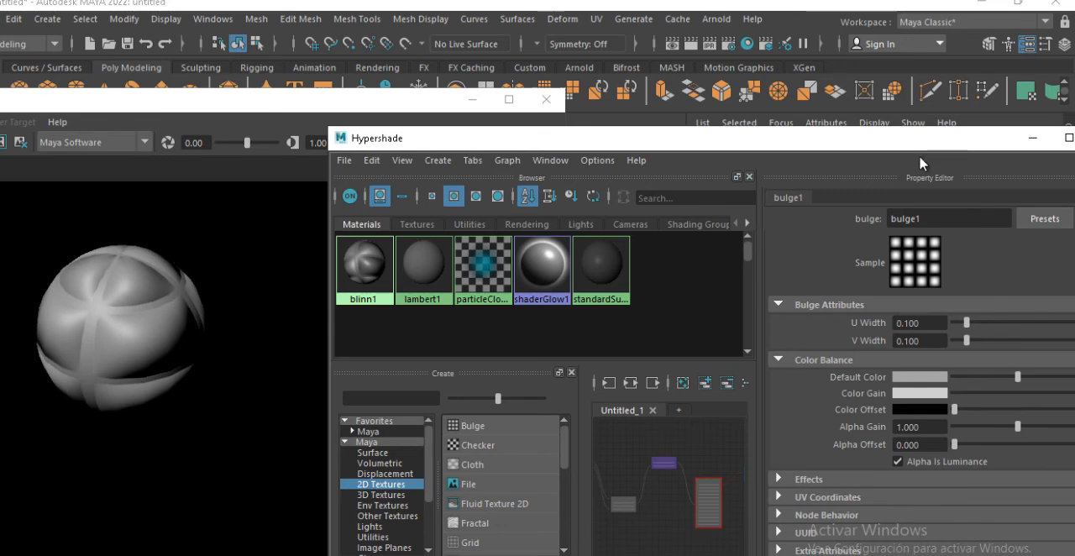
pyautogui.moveTo(946, 143); pyautogui.dragTo(833, 169)
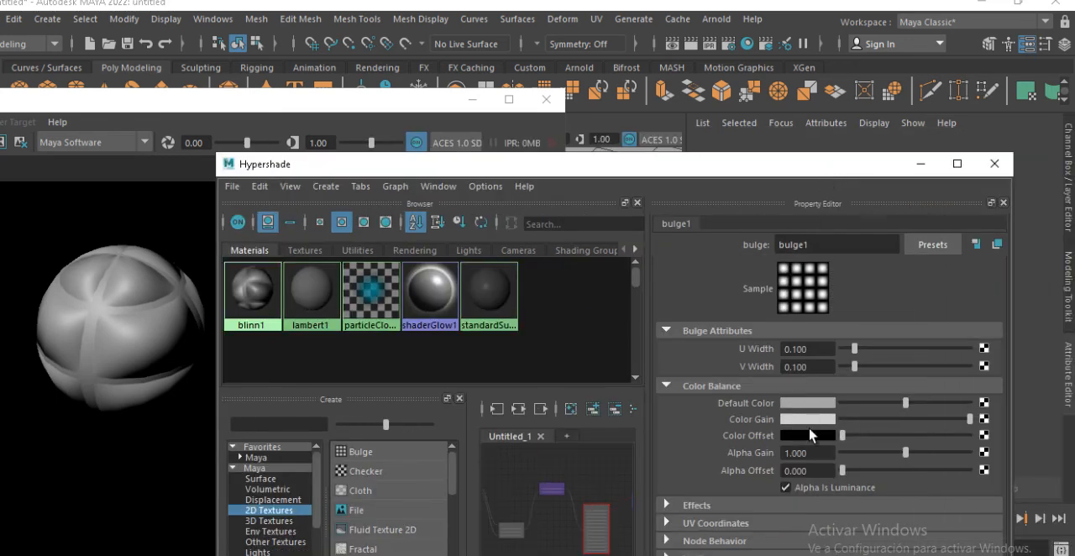
pyautogui.moveTo(846, 435); pyautogui.dragTo(886, 442)
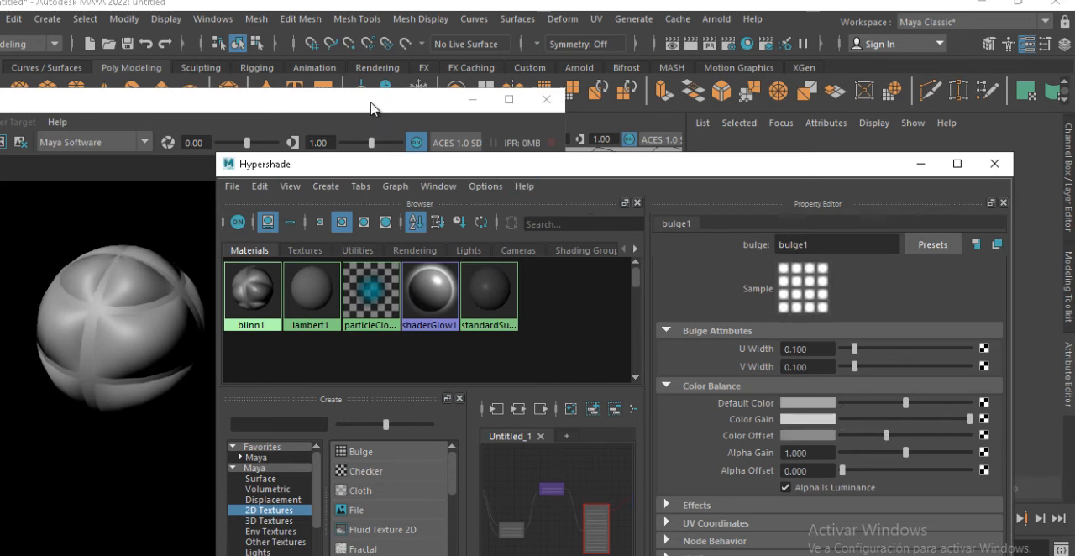
pyautogui.moveTo(372, 99); pyautogui.dragTo(696, 63)
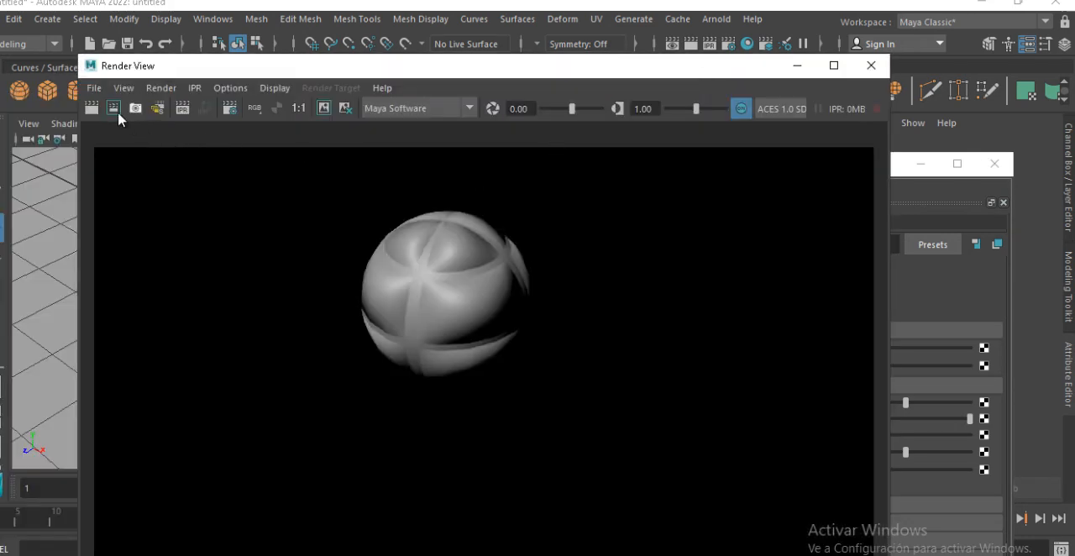
pyautogui.click(93, 109)
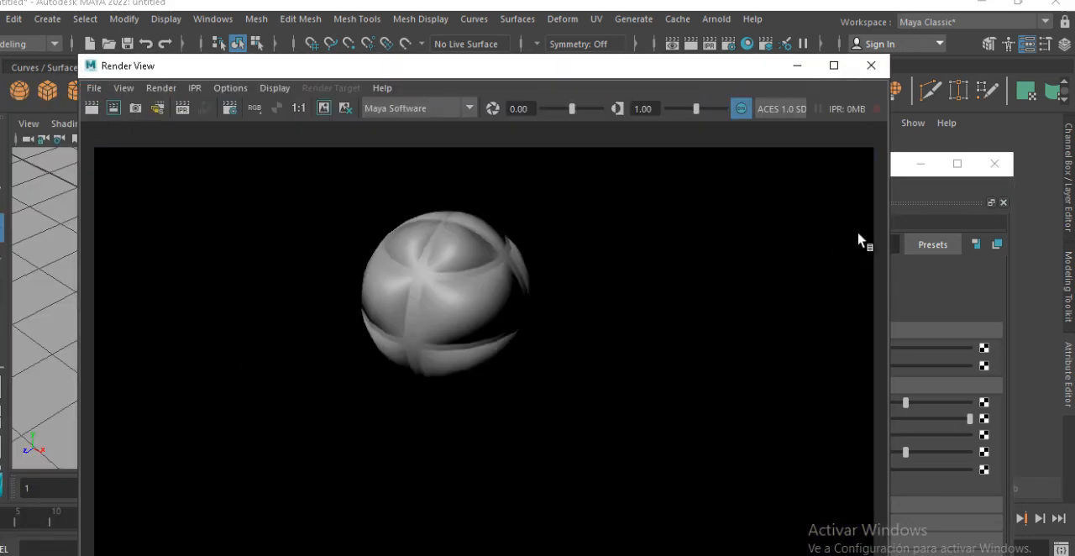
# Darken the bulge texture's Default Color slightly, lower its Color Gain to a medium grey and render again
pyautogui.click(899, 192)
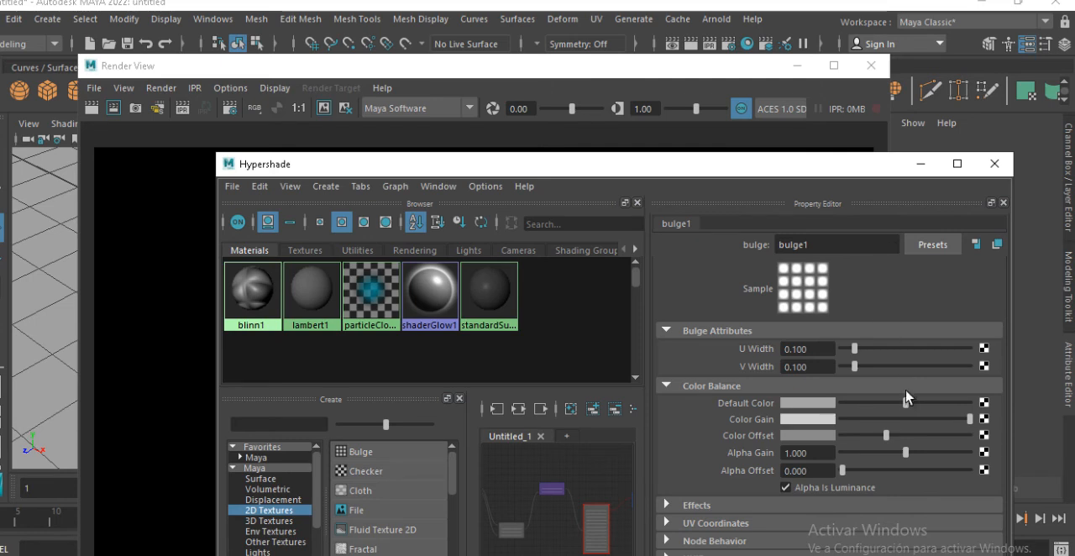
pyautogui.moveTo(902, 407); pyautogui.dragTo(887, 420)
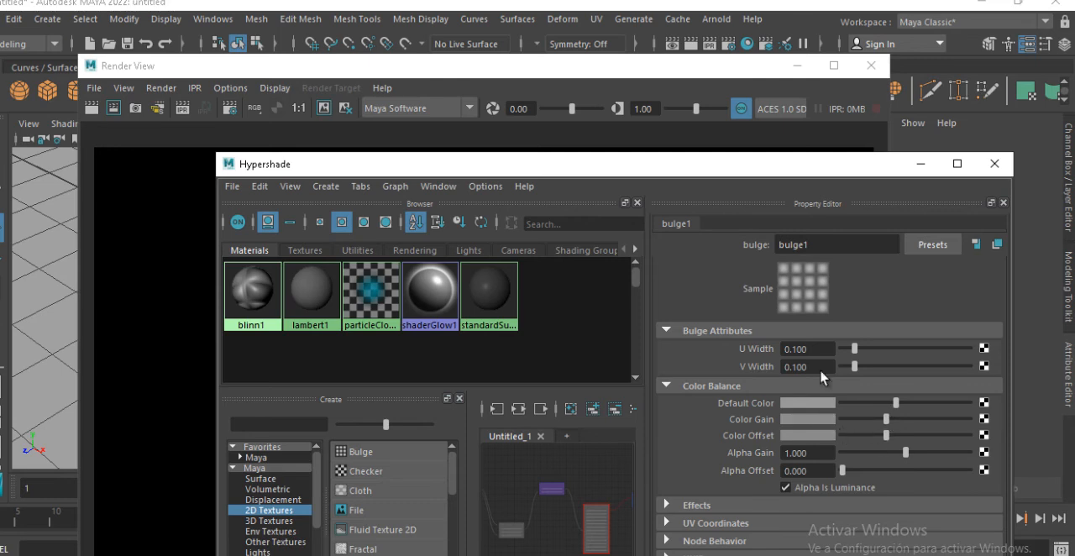
pyautogui.click(365, 84)
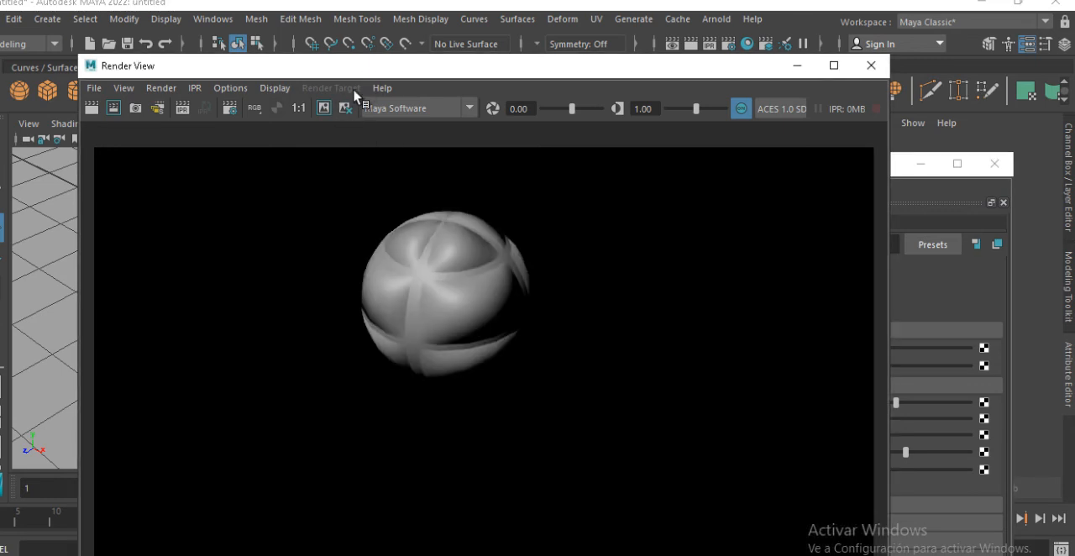
pyautogui.click(91, 108)
# Set the 2D bump node's Bump Depth to 0 and render the sphere again
pyautogui.click(929, 194)
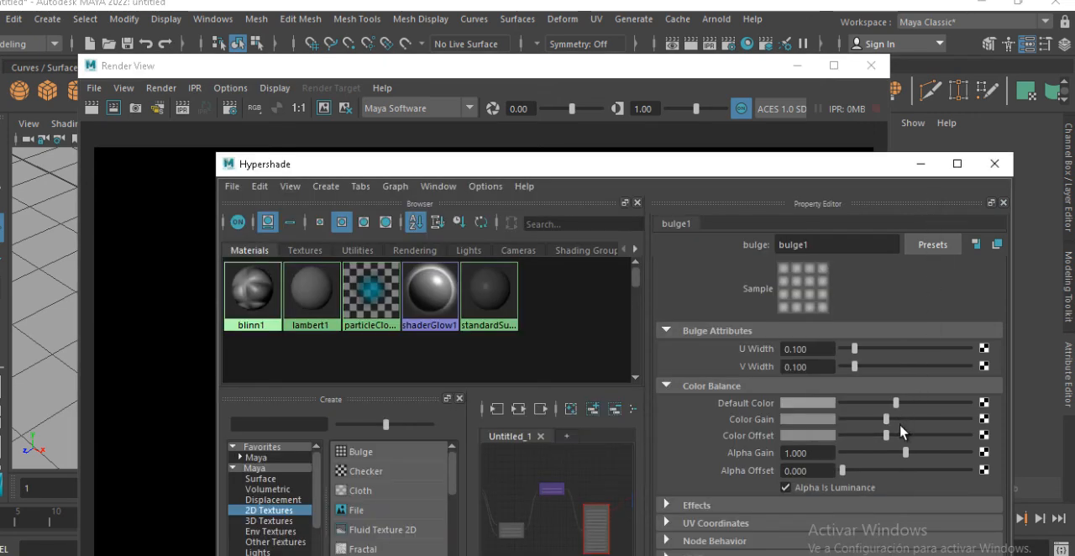
pyautogui.click(553, 490)
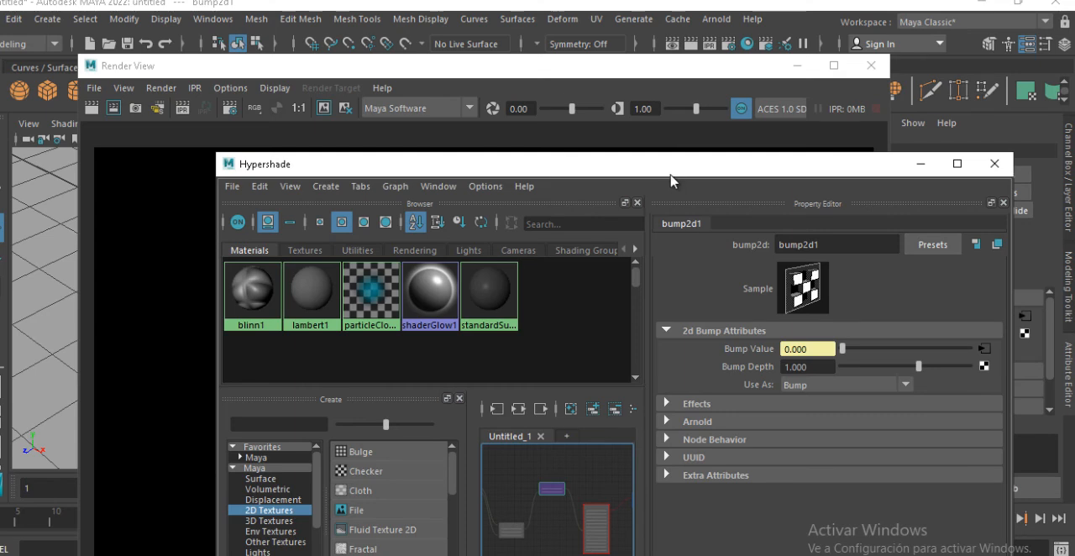
pyautogui.moveTo(672, 181); pyautogui.dragTo(609, 346)
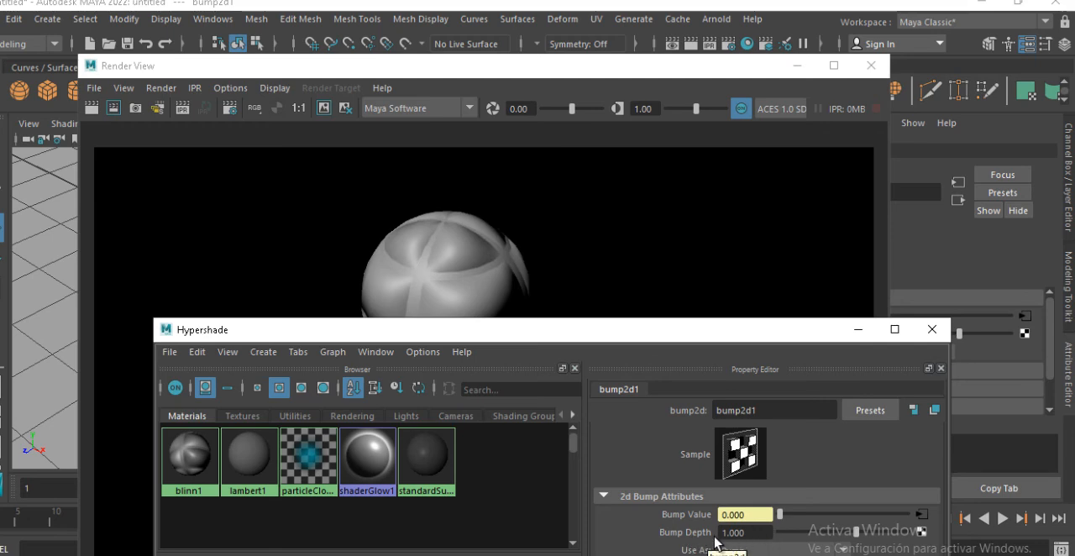
pyautogui.moveTo(738, 533); pyautogui.dragTo(700, 539)
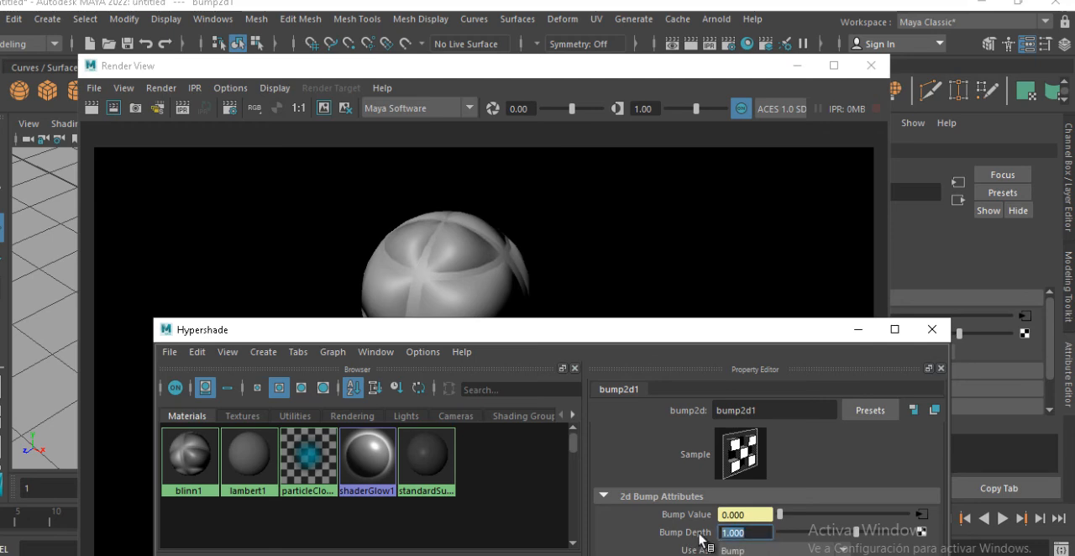
pyautogui.write('0')
pyautogui.press('Return')
pyautogui.click(98, 121)
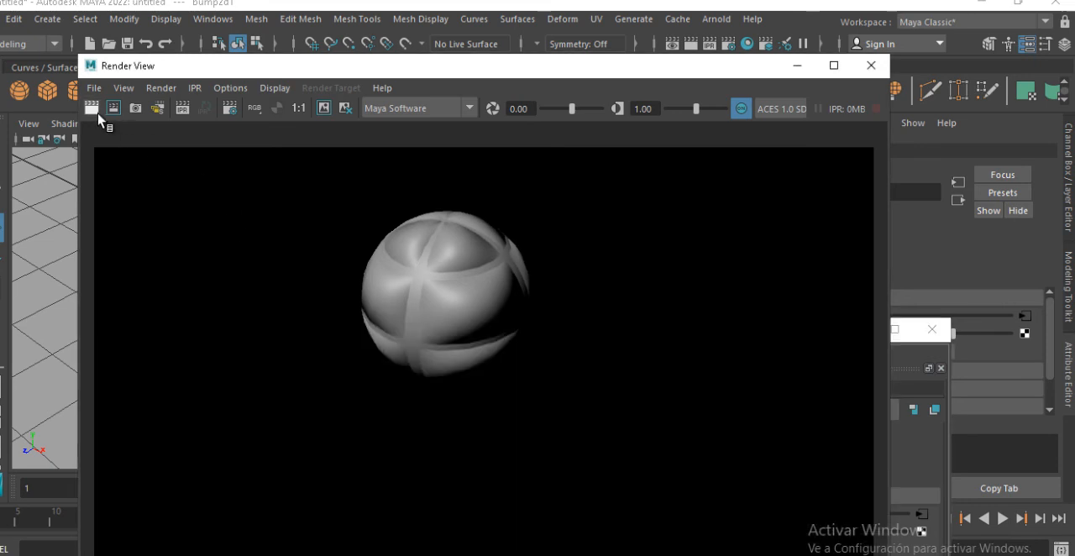
# Render the sphere, lower the bulge's 2D bump node Bump Depth to 0.1 and render it again
pyautogui.click(94, 109)
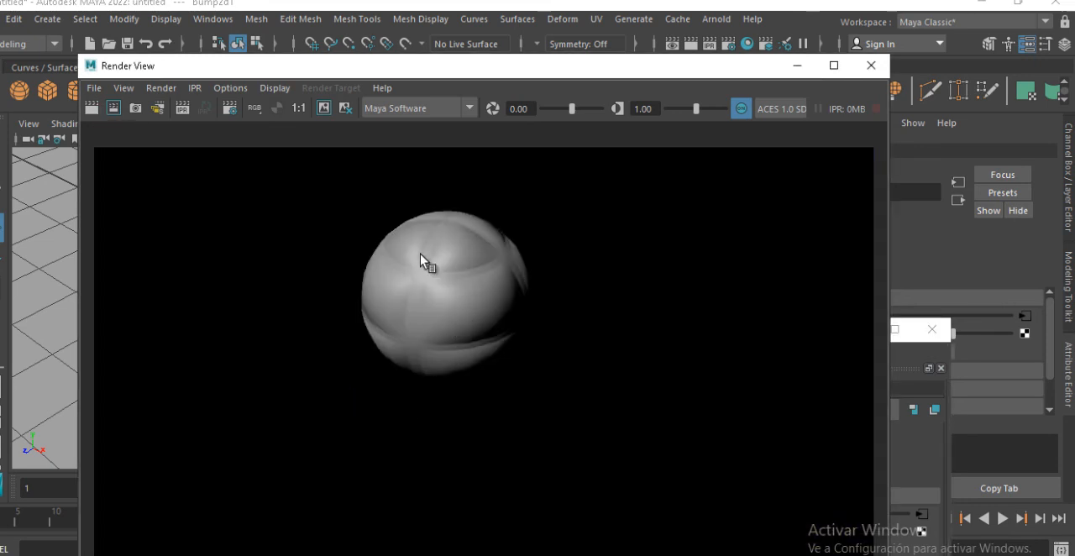
pyautogui.click(940, 466)
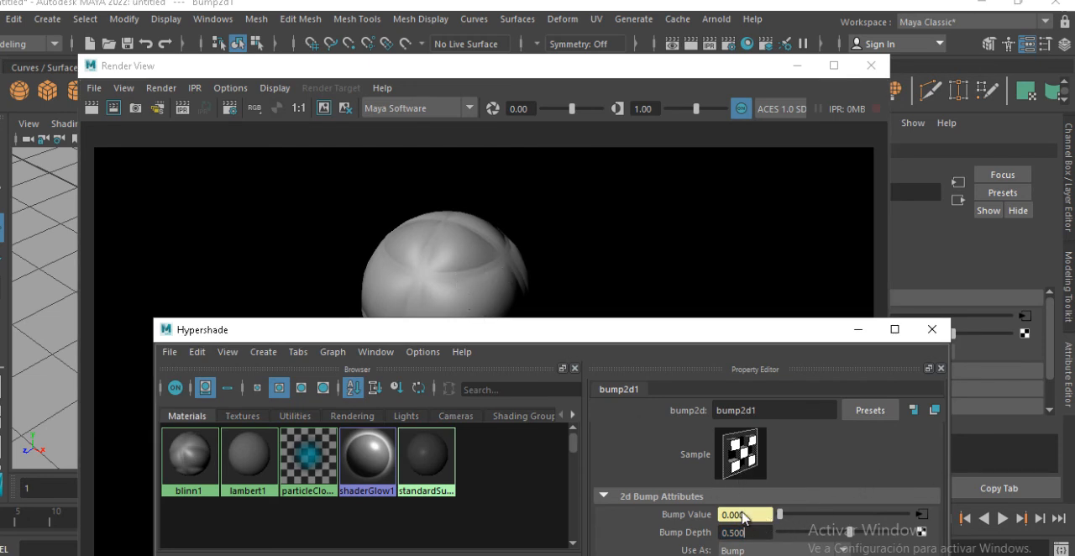
pyautogui.press('Tab')
pyautogui.write('0.1')
pyautogui.press('Return')
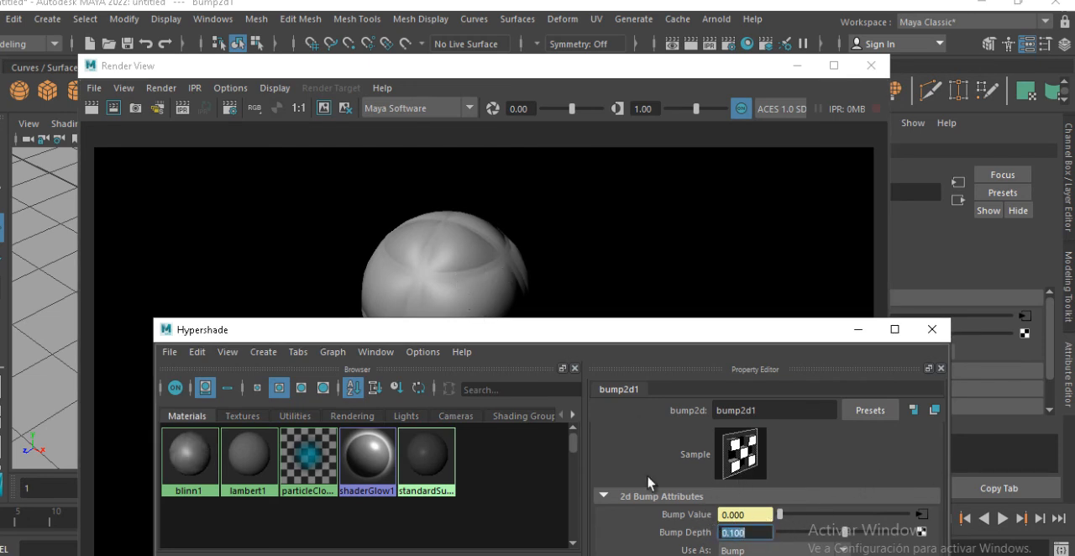
pyautogui.click(92, 109)
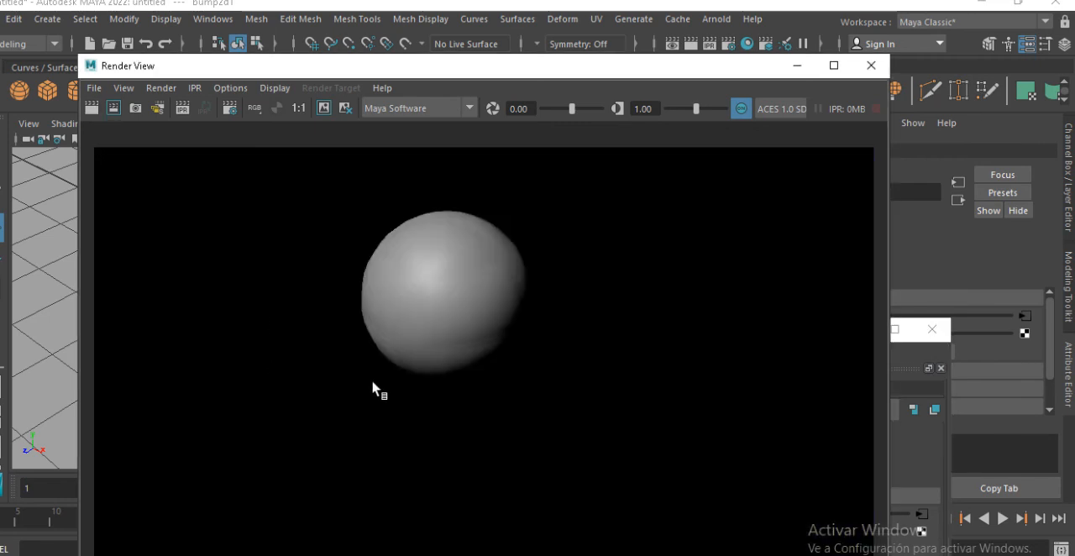
# Raise the bulge texture's Color Gain to near white, reduce its Color Offset to black and render the sphere again
pyautogui.click(909, 472)
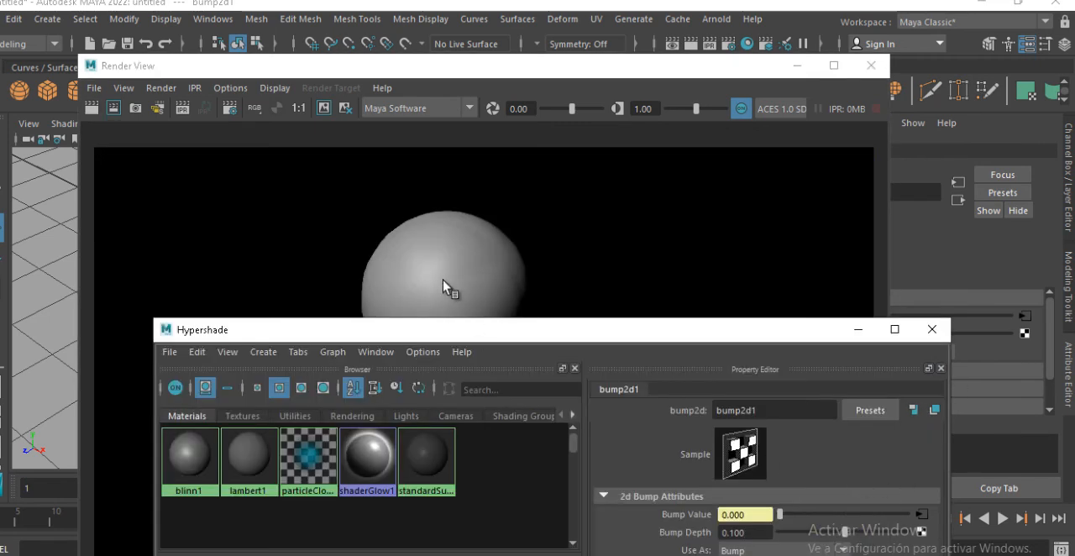
pyautogui.click(472, 240)
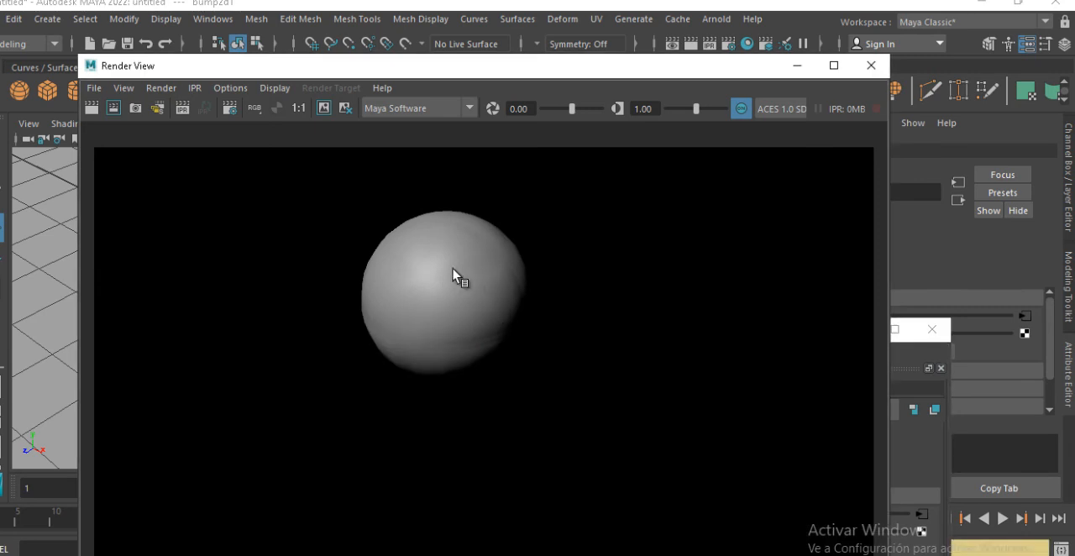
pyautogui.moveTo(707, 65); pyautogui.dragTo(515, 92)
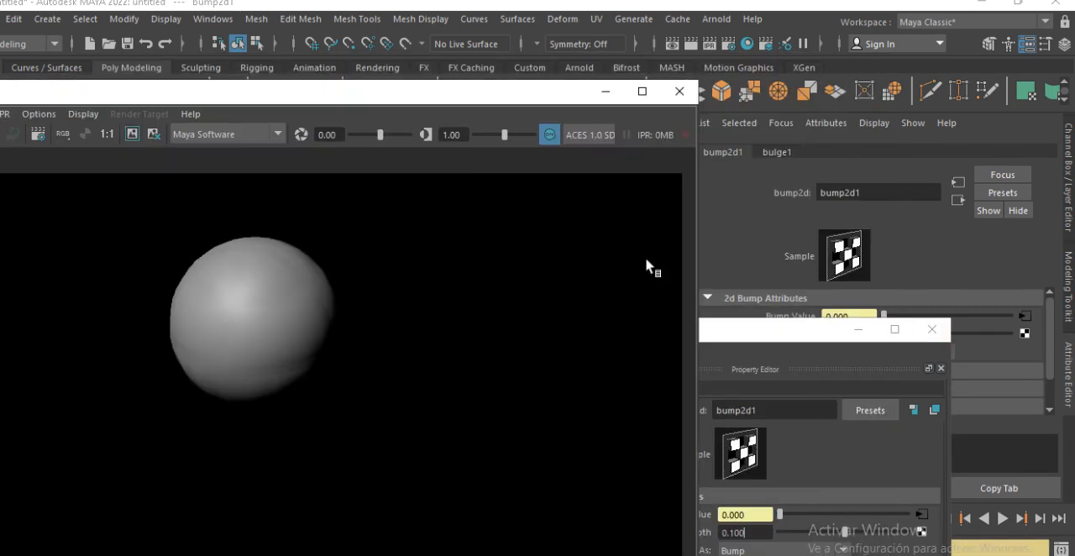
pyautogui.click(803, 335)
pyautogui.moveTo(784, 336); pyautogui.dragTo(796, 180)
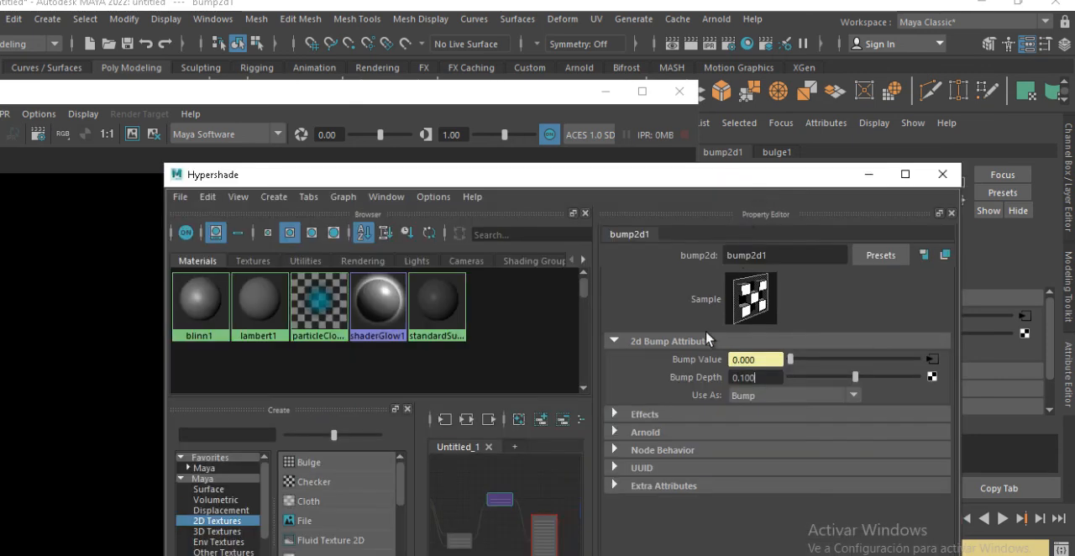
pyautogui.click(460, 539)
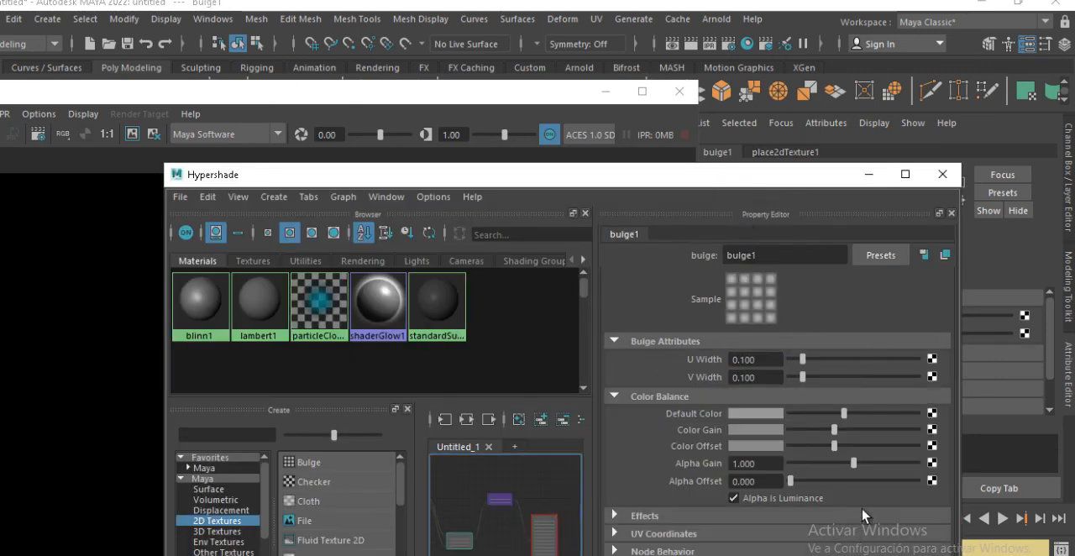
pyautogui.moveTo(839, 430); pyautogui.dragTo(787, 453)
pyautogui.moveTo(672, 209); pyautogui.dragTo(747, 243)
pyautogui.click(564, 104)
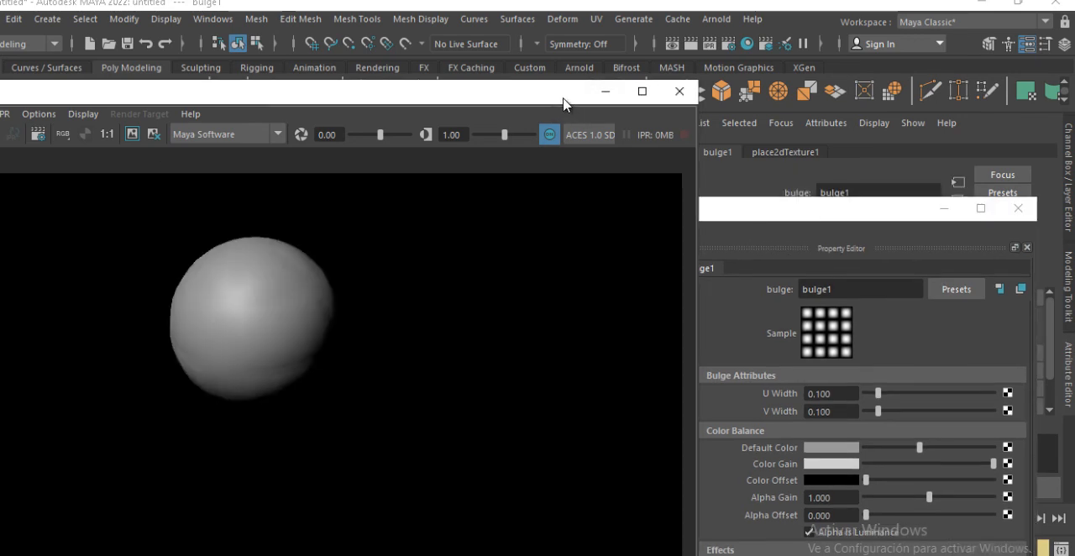
pyautogui.moveTo(579, 108); pyautogui.dragTo(720, 110)
pyautogui.click(40, 137)
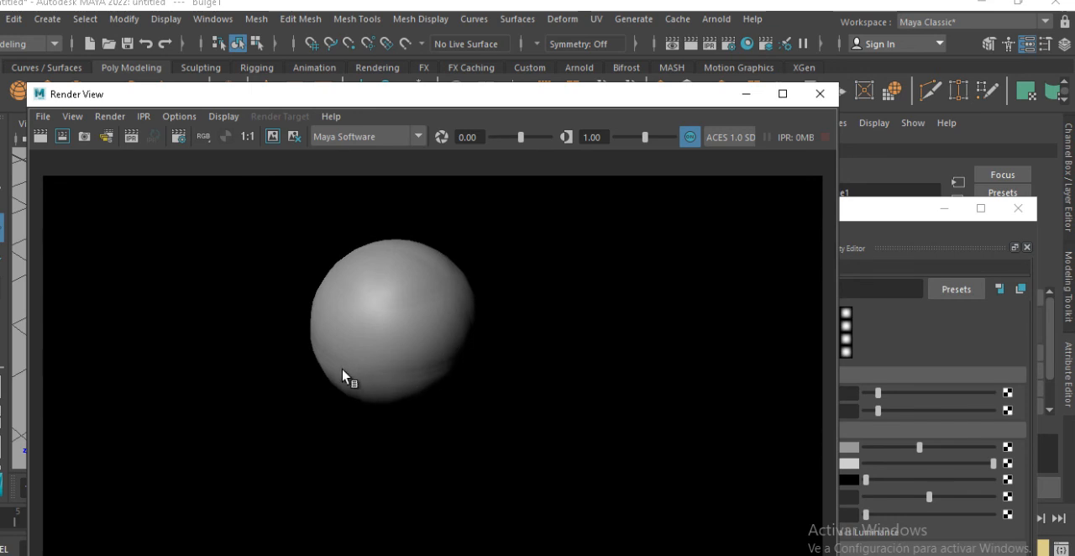
# Remove the bulge texture's bump mapping from the blinn1 material in Hypershade
pyautogui.moveTo(619, 100); pyautogui.dragTo(484, 115)
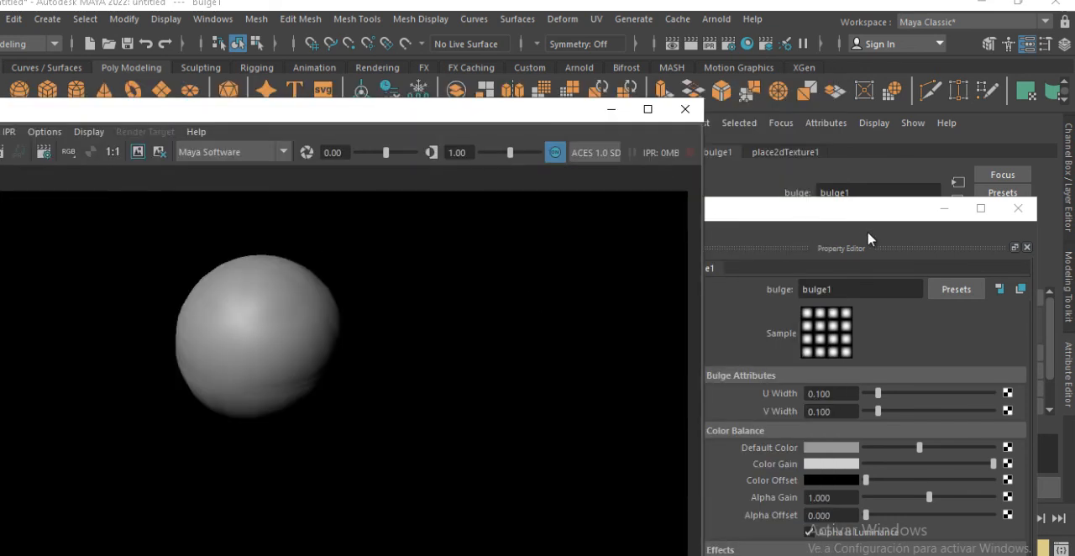
pyautogui.click(849, 234)
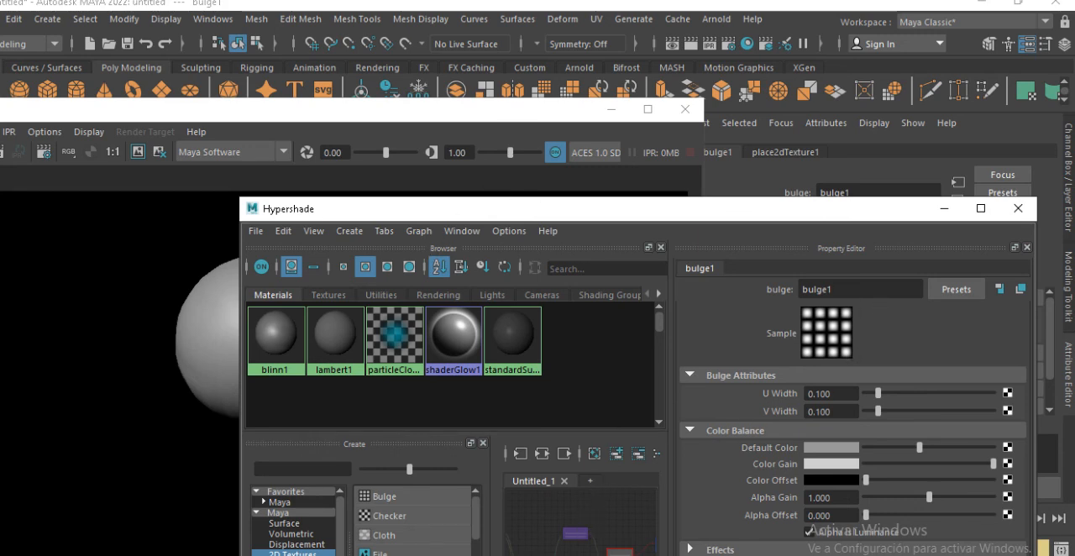
pyautogui.click(606, 553)
pyautogui.click(594, 554)
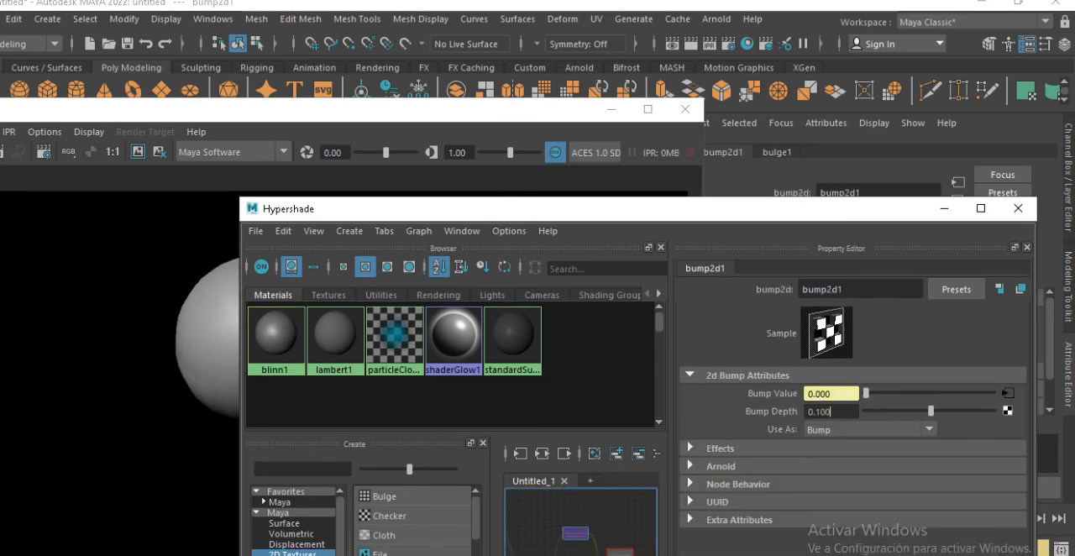
pyautogui.click(606, 551)
pyautogui.click(579, 552)
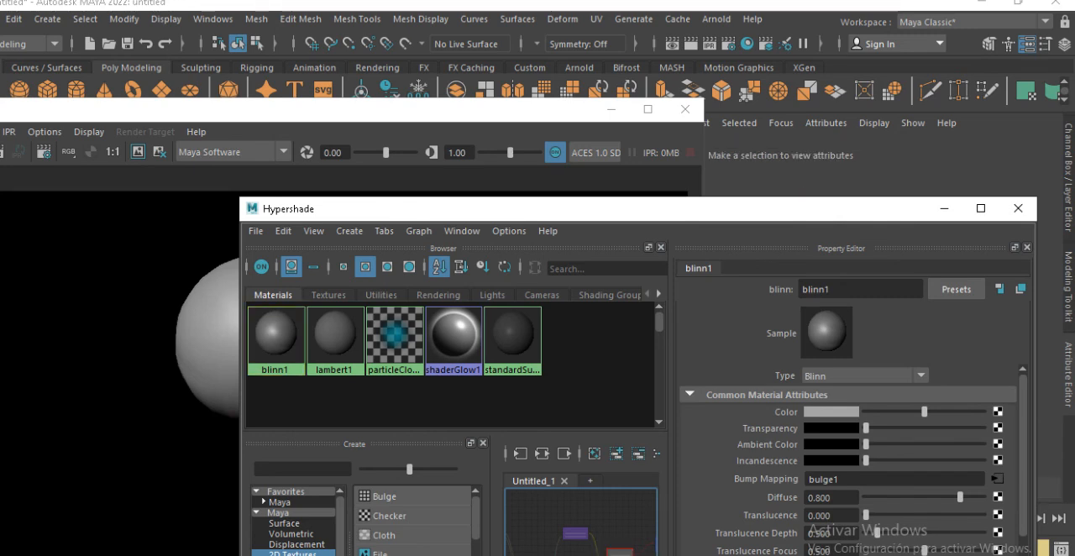
pyautogui.click(628, 552)
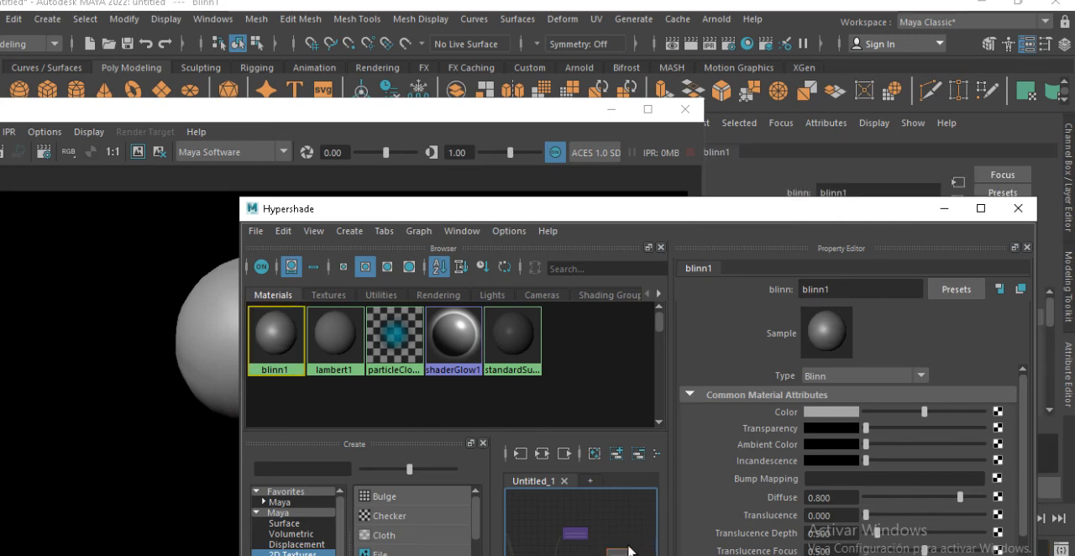
# Create a 2D Fractal texture and connect it to the blinn1 material's Bump Mapping
pyautogui.scroll(-1, 403, 534)
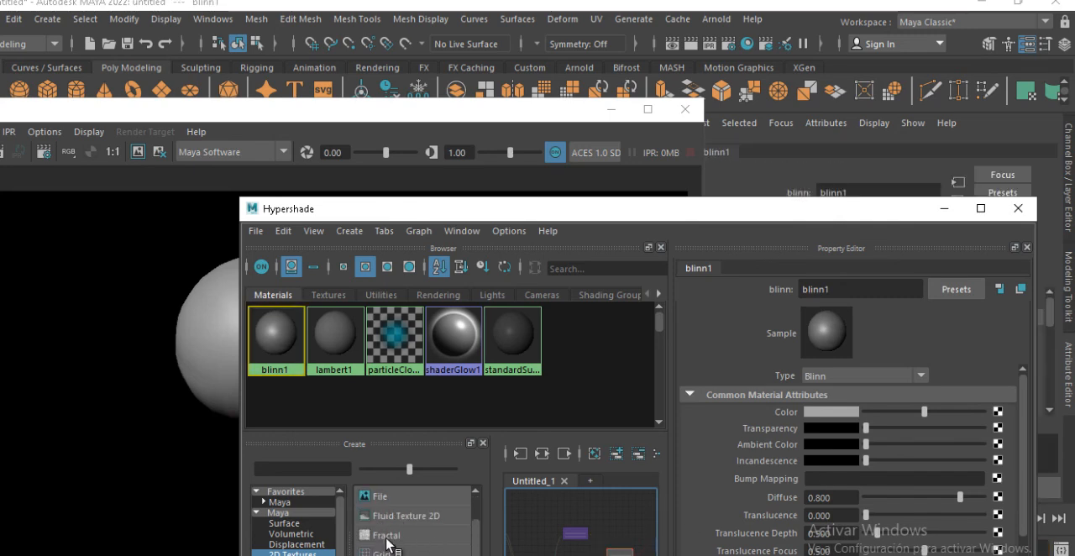
pyautogui.click(386, 536)
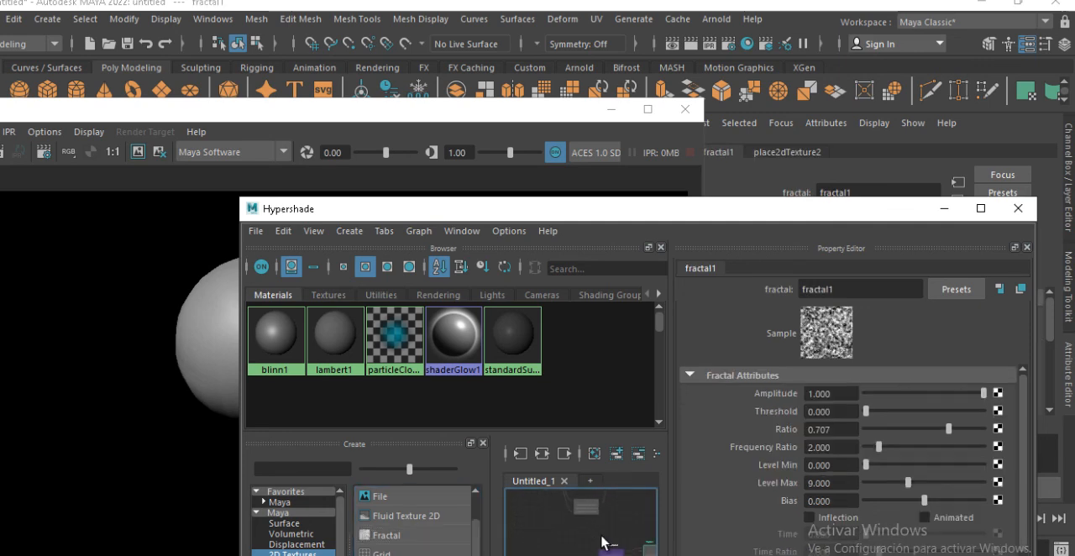
pyautogui.moveTo(588, 539); pyautogui.dragTo(610, 551)
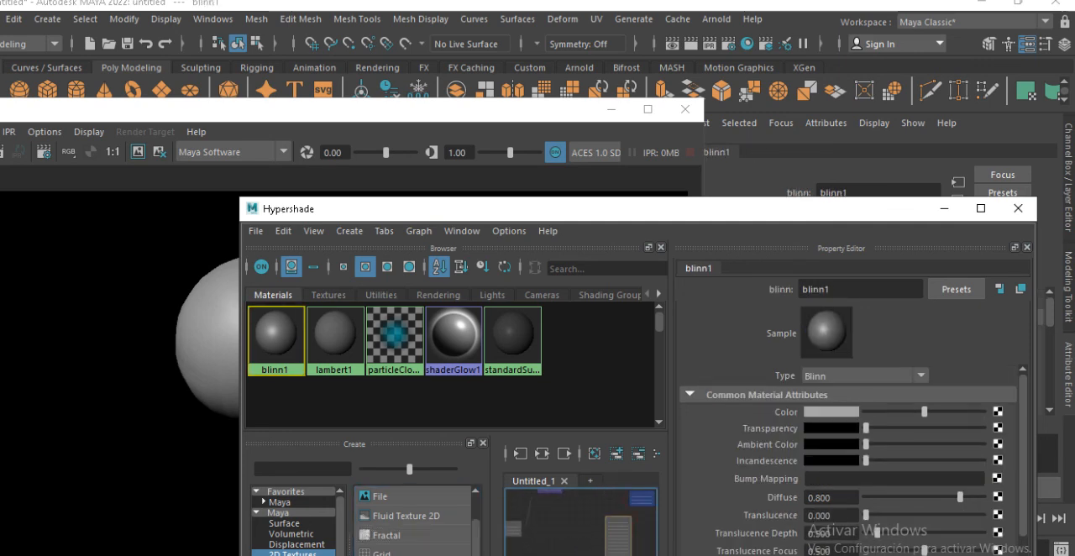
pyautogui.moveTo(619, 550); pyautogui.dragTo(754, 482, button='middle')
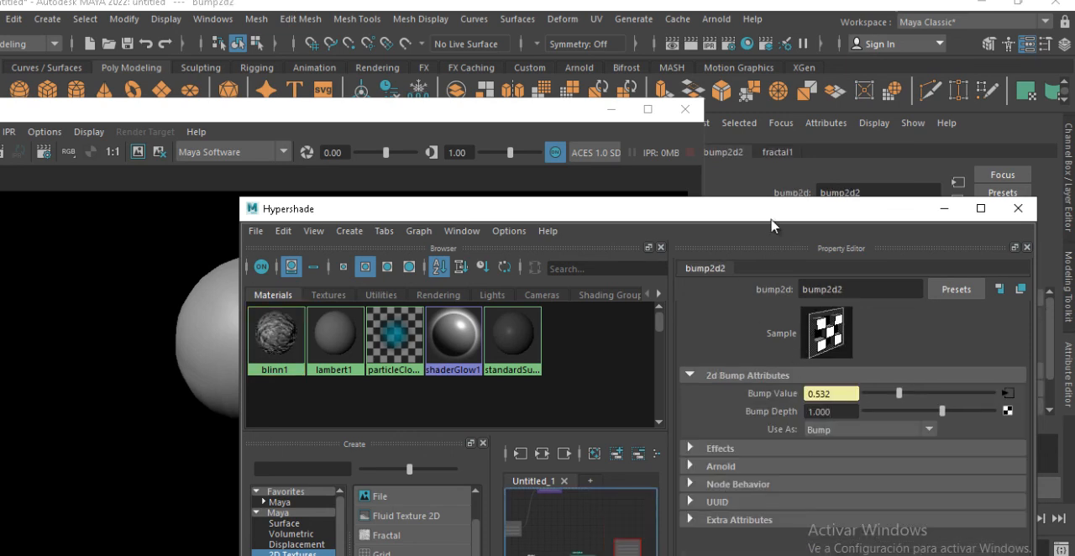
# Move Hypershade and Render View away from the viewport and select the sphere
pyautogui.moveTo(771, 220); pyautogui.dragTo(813, 333)
pyautogui.click(253, 340)
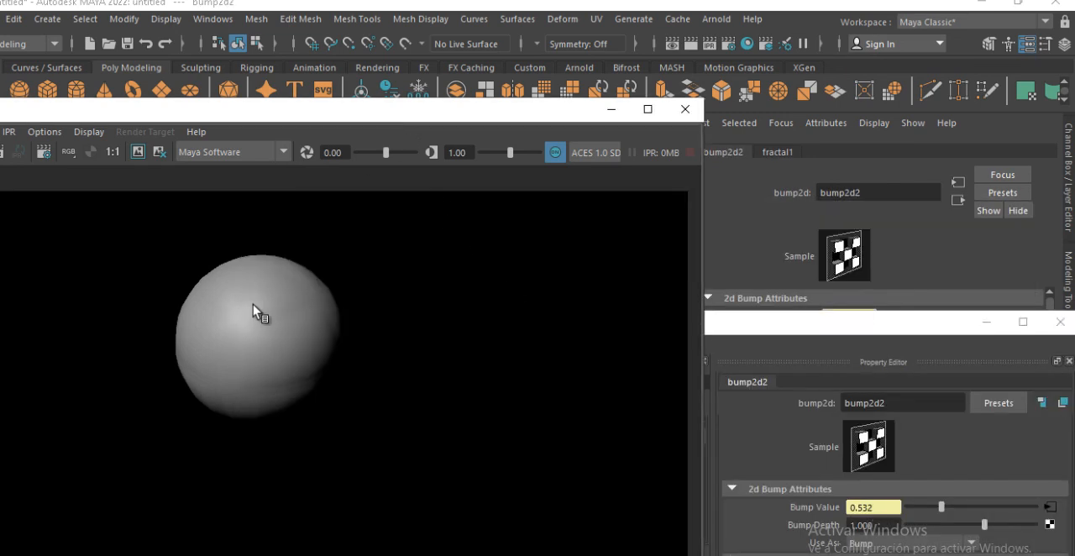
pyautogui.moveTo(456, 104); pyautogui.dragTo(625, 111)
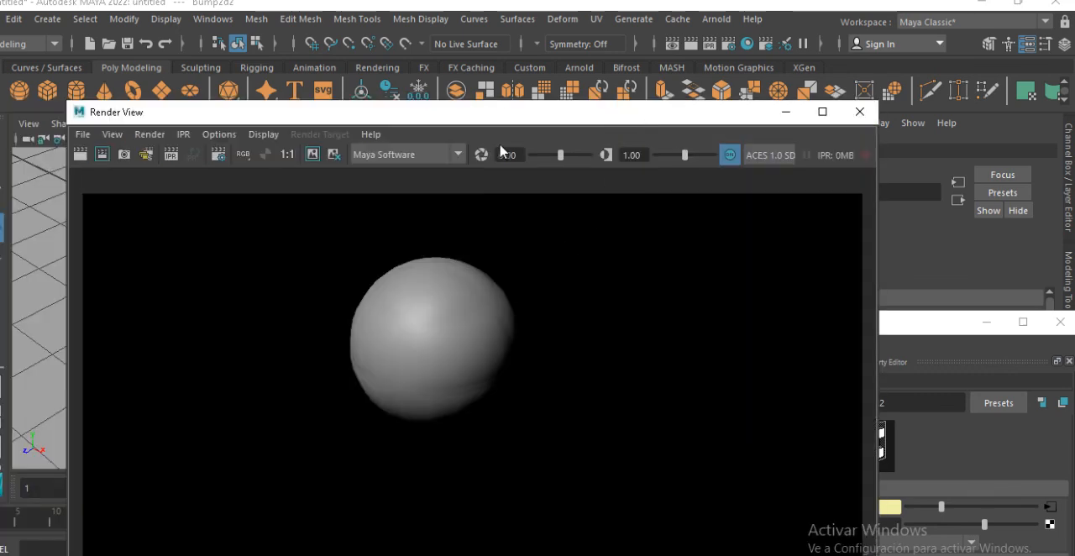
pyautogui.moveTo(500, 111); pyautogui.dragTo(493, 364)
pyautogui.click(374, 273)
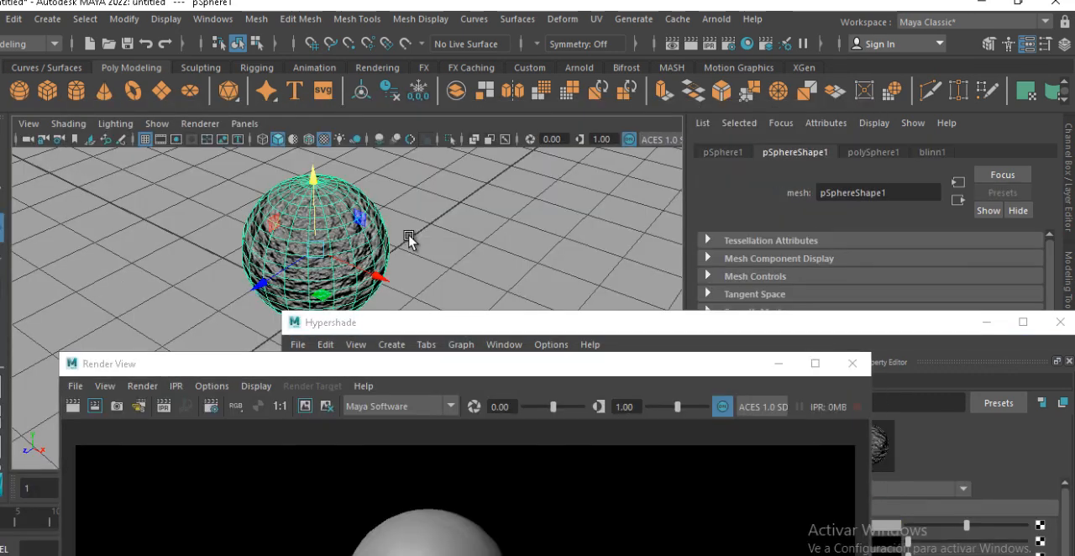
# Frame the sphere in close-up in the viewport and render it with the fractal bump
pyautogui.keyDown('alt'); pyautogui.moveTo(409, 240); pyautogui.dragTo(424, 219, button='middle'); pyautogui.keyUp('alt')
pyautogui.keyDown('alt'); pyautogui.moveTo(424, 219); pyautogui.dragTo(410, 250); pyautogui.keyUp('alt')
pyautogui.keyDown('alt'); pyautogui.moveTo(410, 249); pyautogui.dragTo(413, 238, button='middle'); pyautogui.keyUp('alt')
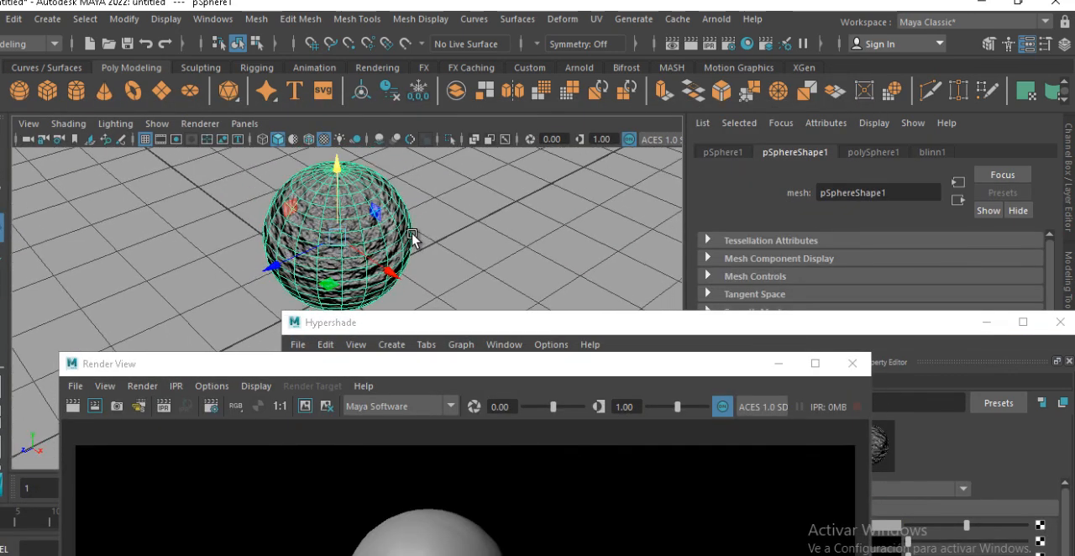
pyautogui.keyDown('alt'); pyautogui.moveTo(412, 238); pyautogui.dragTo(461, 218); pyautogui.keyUp('alt')
pyautogui.keyDown('alt'); pyautogui.moveTo(461, 217); pyautogui.dragTo(453, 252, button='middle'); pyautogui.keyUp('alt')
pyautogui.keyDown('alt'); pyautogui.moveTo(453, 252); pyautogui.dragTo(527, 286, button='right'); pyautogui.keyUp('alt')
pyautogui.keyDown('alt'); pyautogui.moveTo(464, 250); pyautogui.dragTo(452, 283, button='middle'); pyautogui.keyUp('alt')
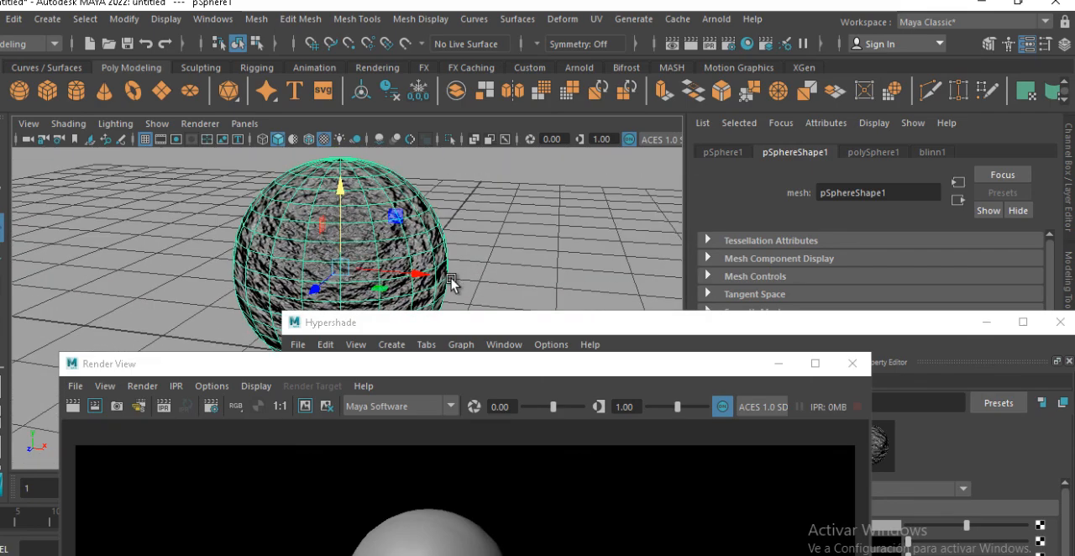
pyautogui.keyDown('alt'); pyautogui.moveTo(452, 283); pyautogui.dragTo(480, 271); pyautogui.keyUp('alt')
pyautogui.keyDown('alt'); pyautogui.moveTo(479, 272); pyautogui.dragTo(468, 290, button='middle'); pyautogui.keyUp('alt')
pyautogui.keyDown('alt'); pyautogui.moveTo(365, 259); pyautogui.dragTo(422, 268, button='right'); pyautogui.keyUp('alt')
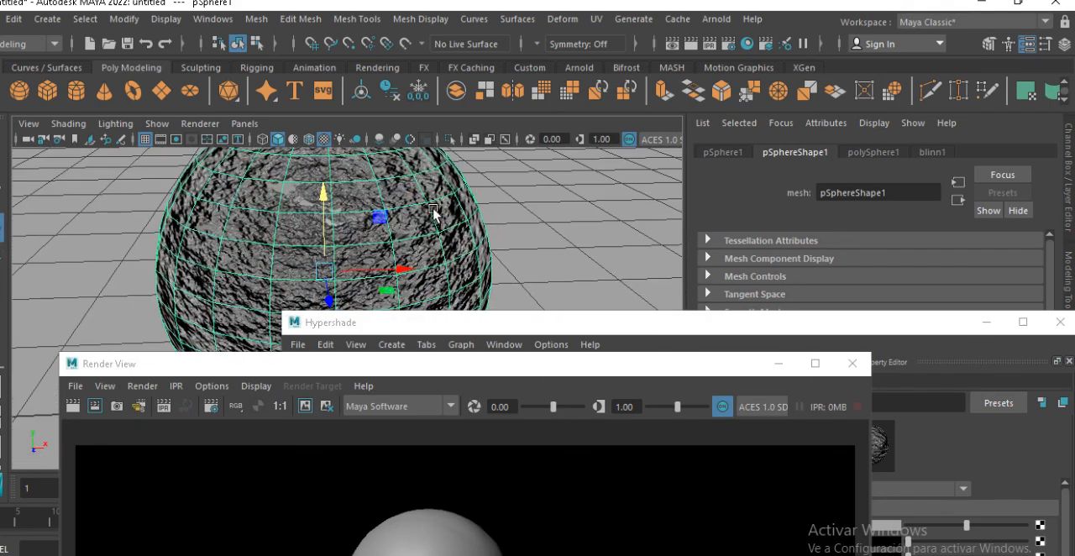
pyautogui.keyDown('alt'); pyautogui.moveTo(426, 210); pyautogui.dragTo(417, 234, button='middle'); pyautogui.keyUp('alt')
pyautogui.keyDown('alt'); pyautogui.moveTo(418, 234); pyautogui.dragTo(446, 194); pyautogui.keyUp('alt')
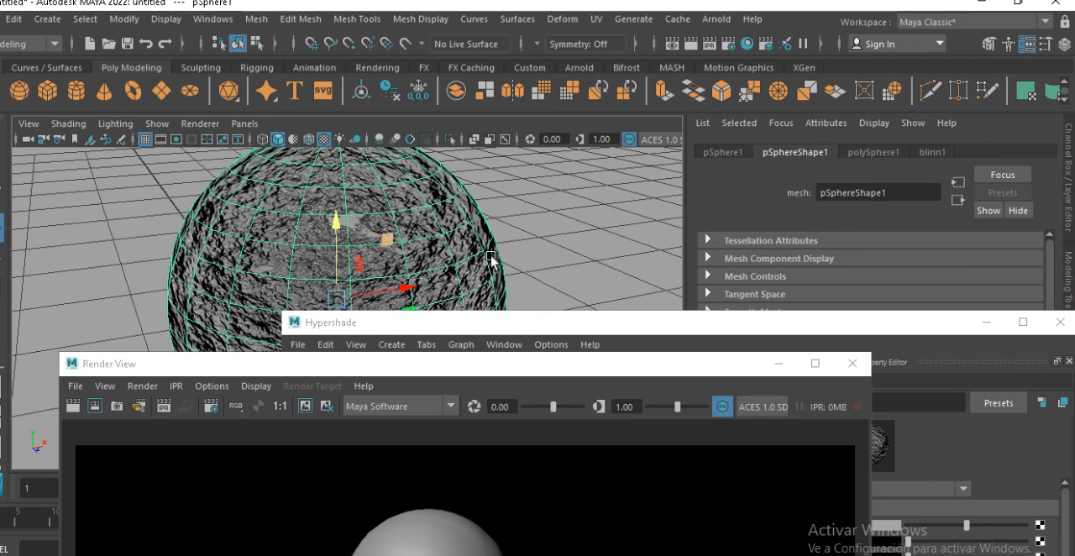
pyautogui.click(74, 405)
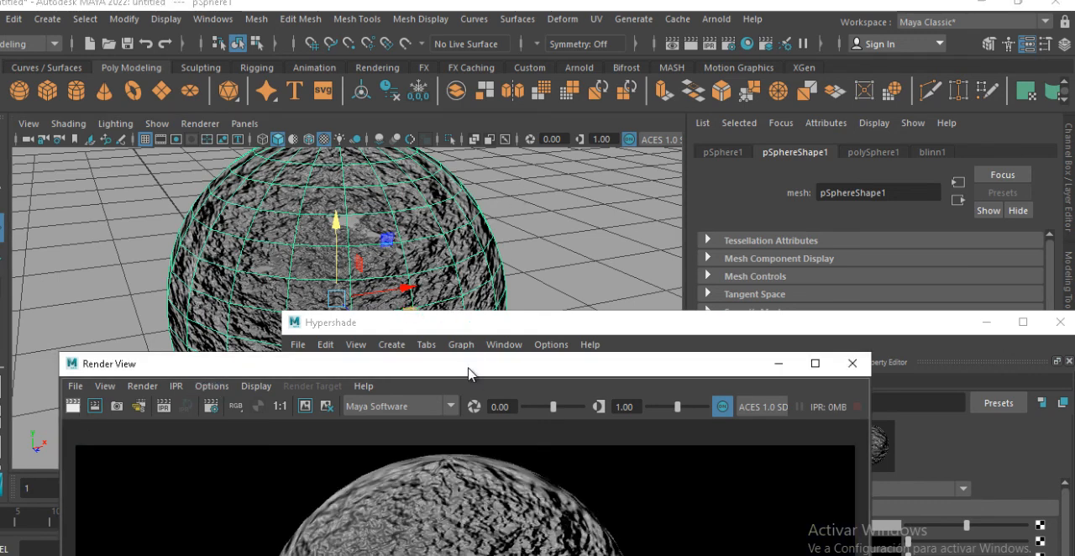
pyautogui.moveTo(520, 364); pyautogui.dragTo(705, 137)
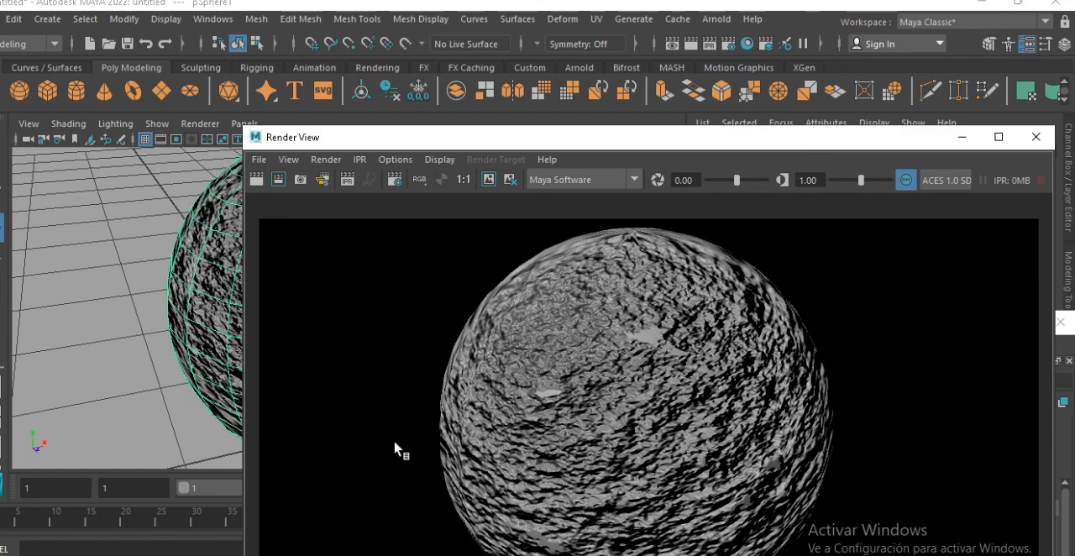
pyautogui.moveTo(788, 142); pyautogui.dragTo(617, 233)
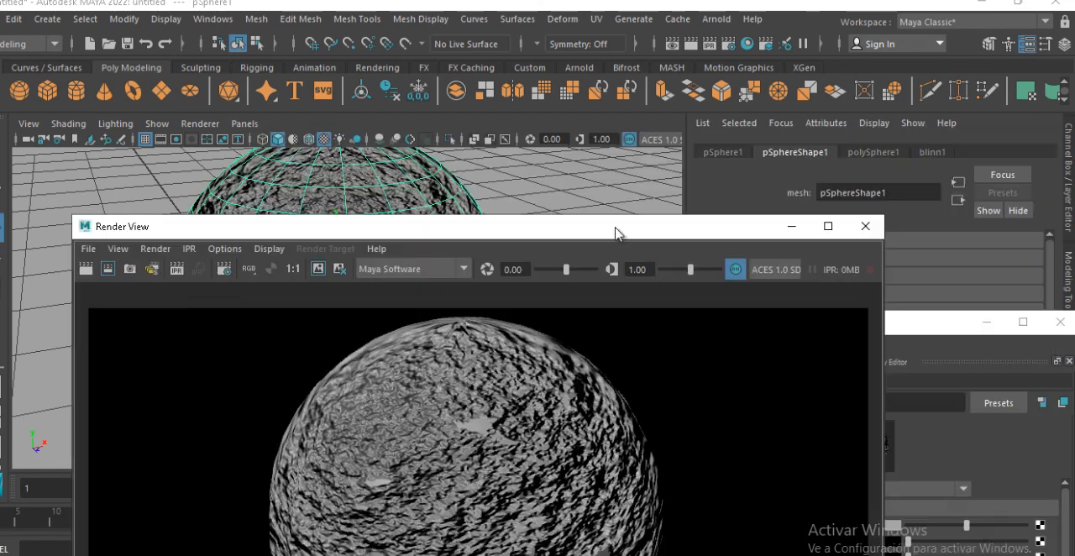
# Set the fractal's 2D bump node Bump Depth to 0.05 and render the sphere again
pyautogui.click(957, 340)
pyautogui.moveTo(875, 326); pyautogui.dragTo(816, 155)
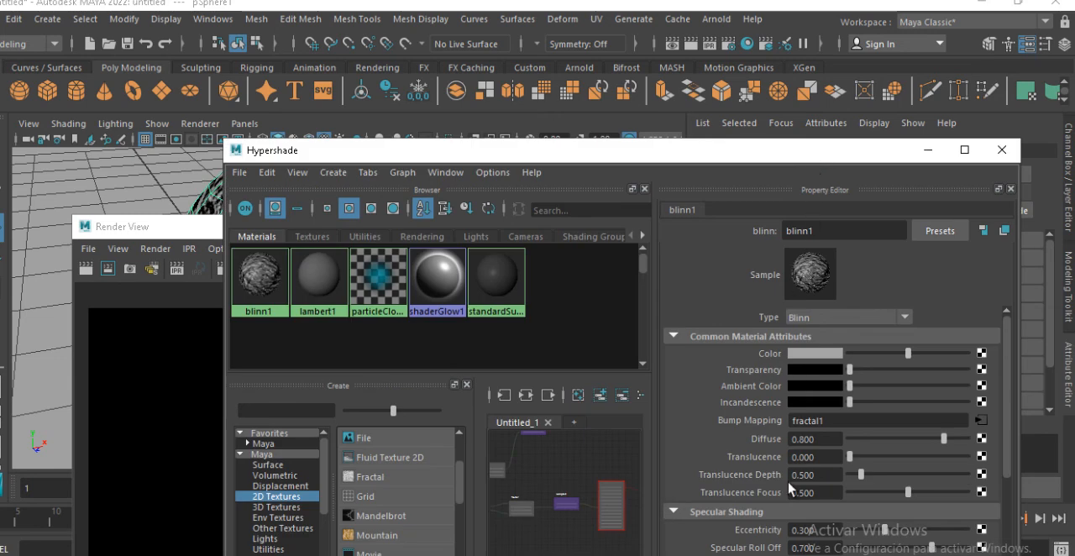
pyautogui.click(980, 419)
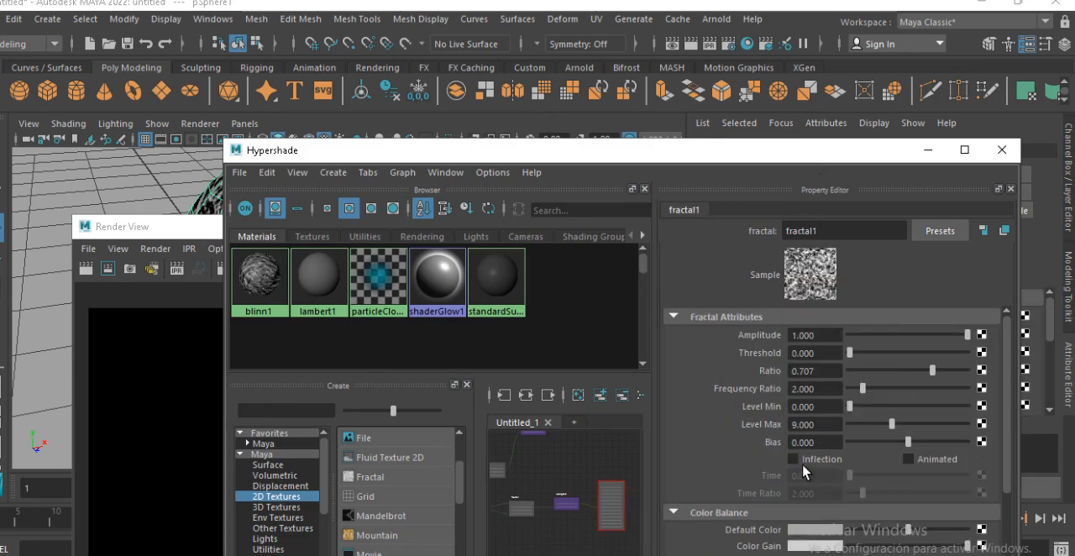
pyautogui.click(562, 508)
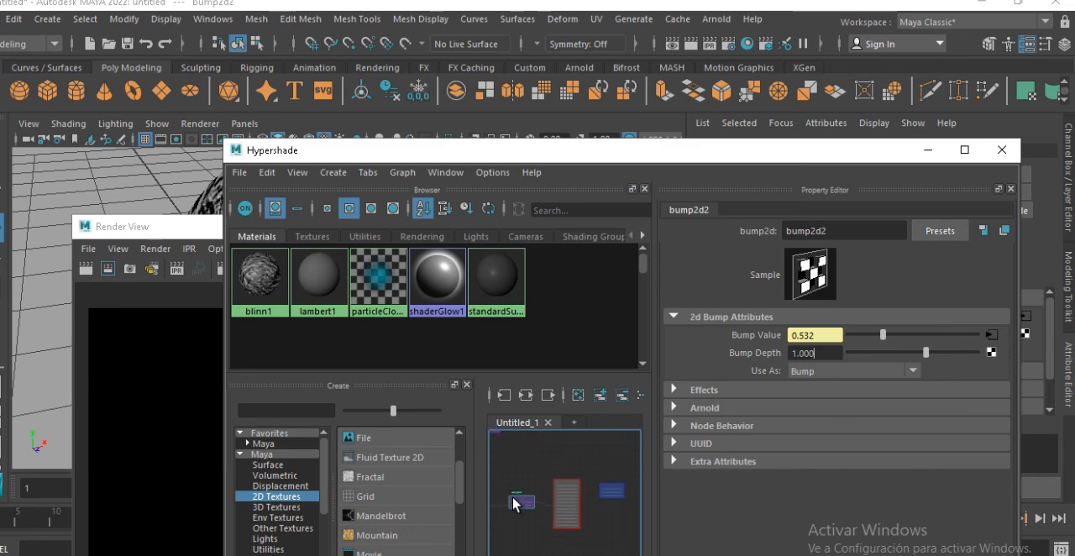
pyautogui.moveTo(808, 354); pyautogui.dragTo(733, 359)
pyautogui.write('.05')
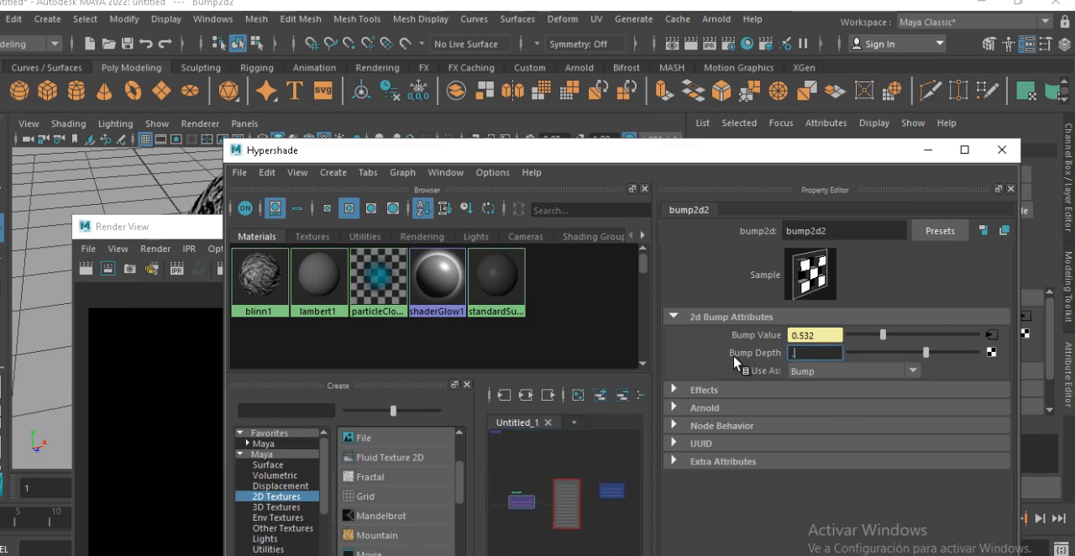
pyautogui.press('Return')
pyautogui.moveTo(395, 155); pyautogui.dragTo(550, 207)
pyautogui.click(317, 231)
pyautogui.moveTo(318, 235); pyautogui.dragTo(377, 102)
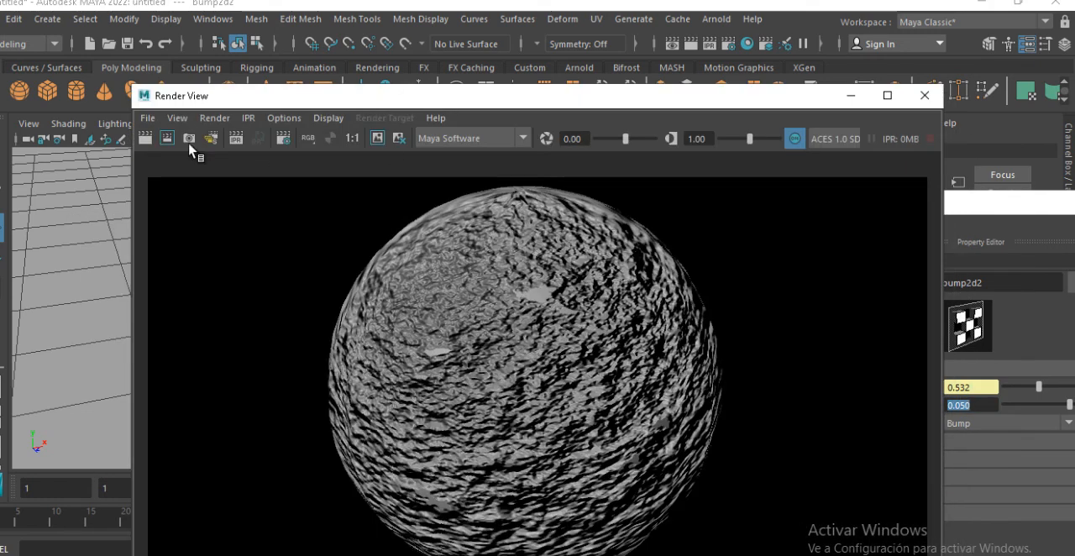
pyautogui.click(145, 138)
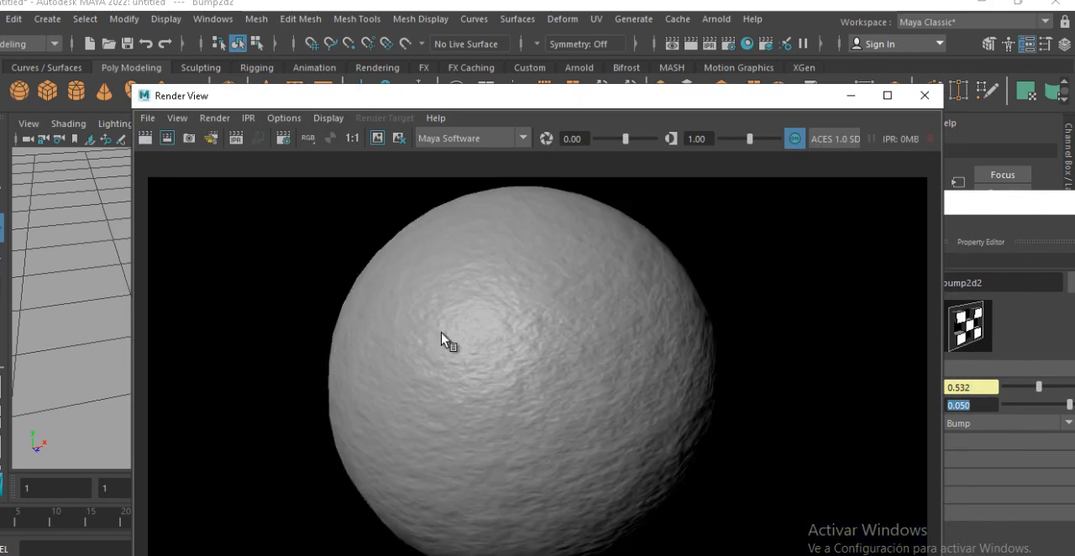